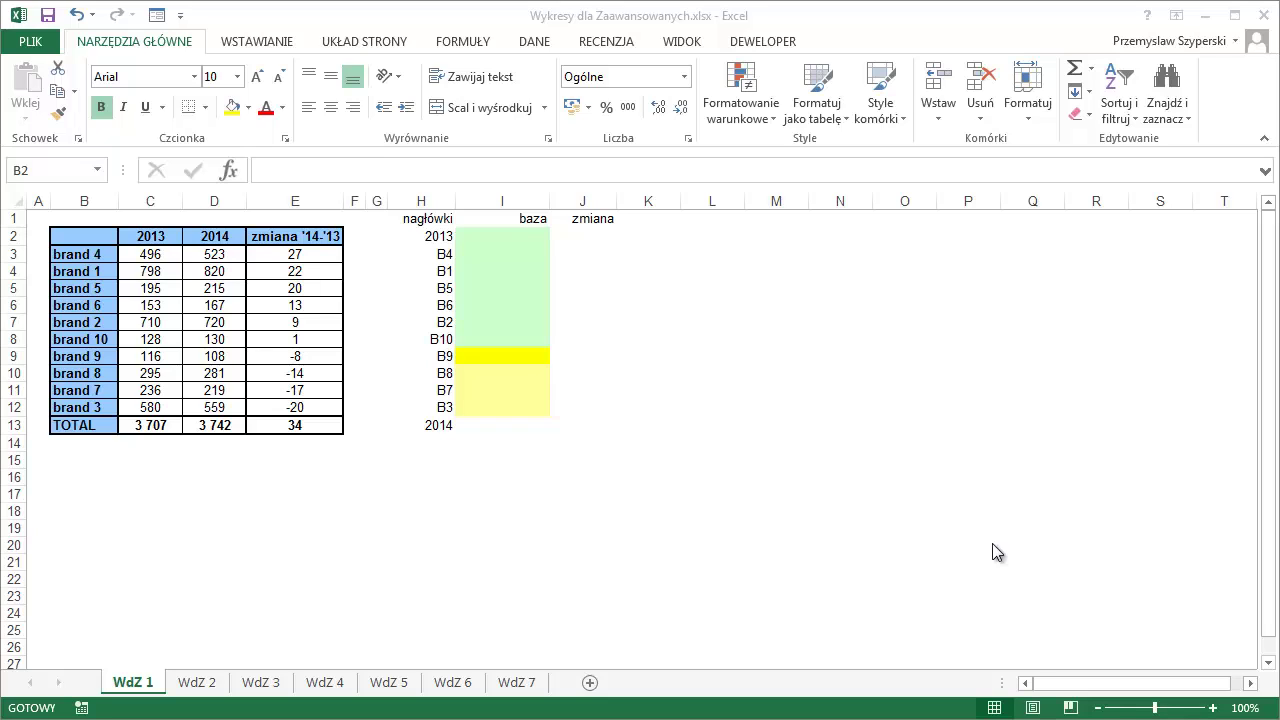
Review the brand names, the 2013 and 2014 values and the change values in columns B–E
mouse_move(96, 256)
left_mouse_down()
mouse_move(107, 424)
mouse_move(101, 407)
left_mouse_up()
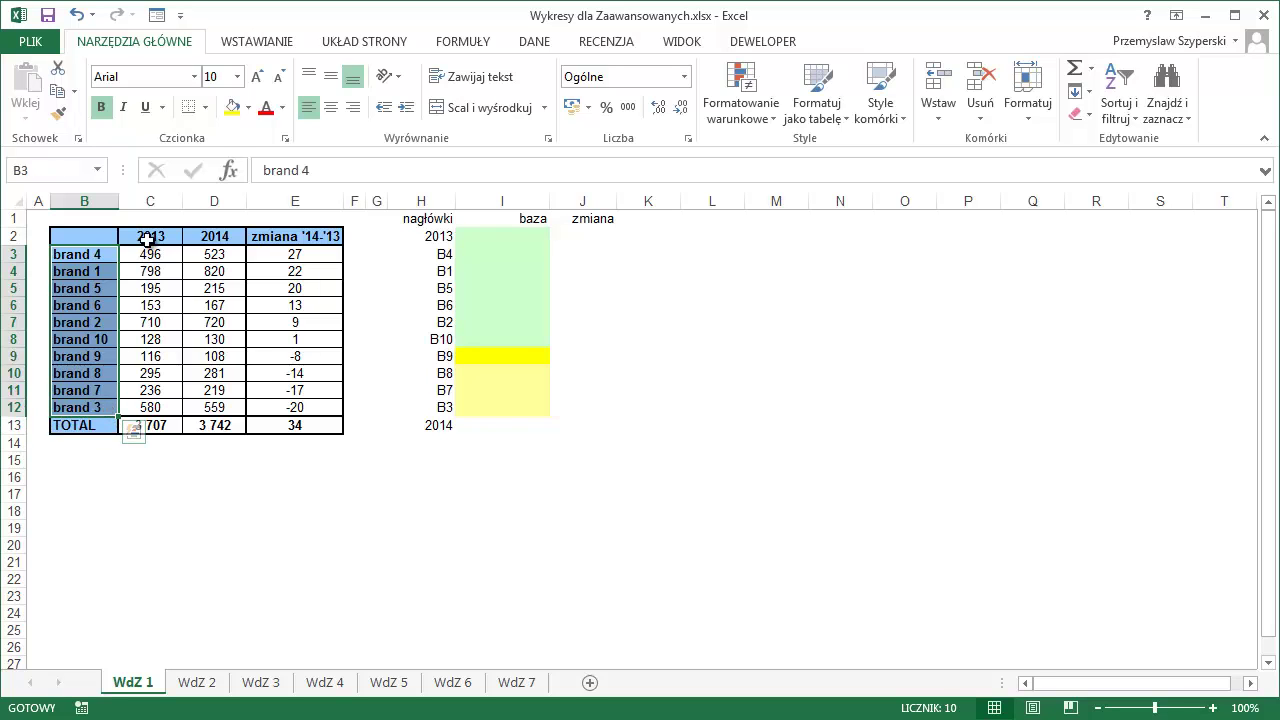
left_click_drag(151, 238, 150, 407, "ctrl")
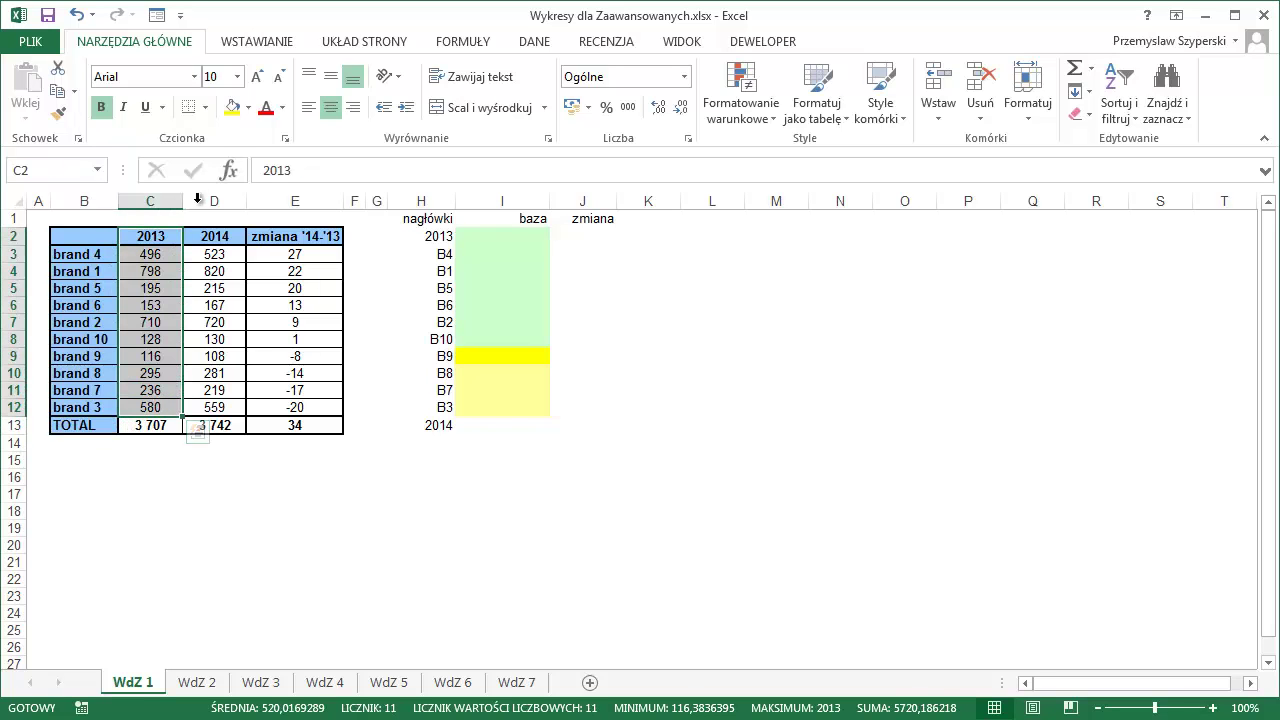
left_click_drag(218, 236, 214, 407)
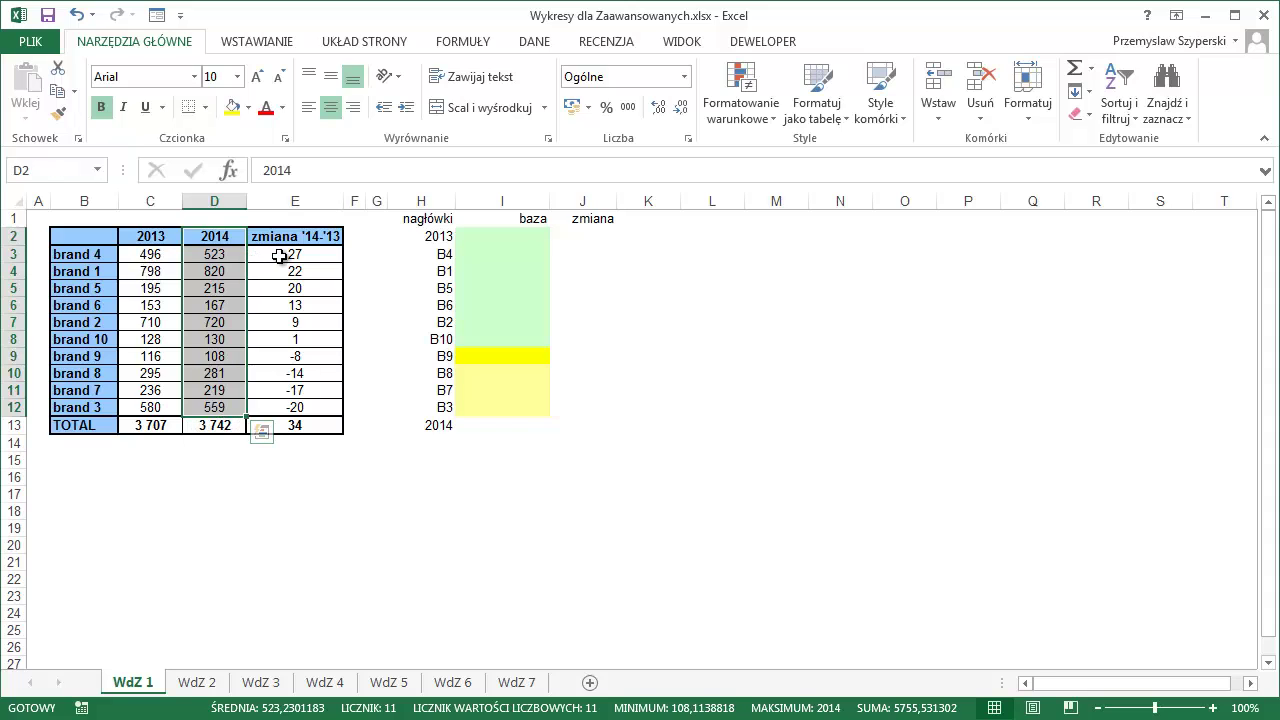
left_click(279, 256)
left_click_drag(279, 256, 290, 409)
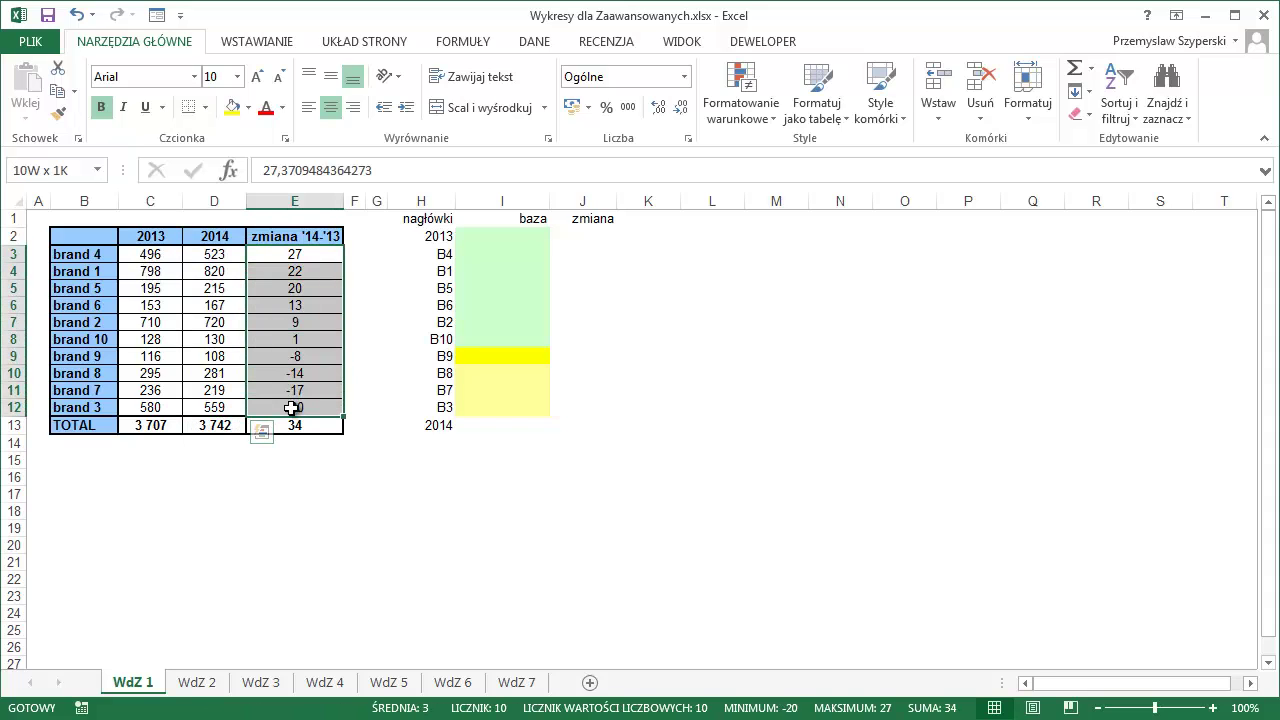
key("shift+BackSpace")
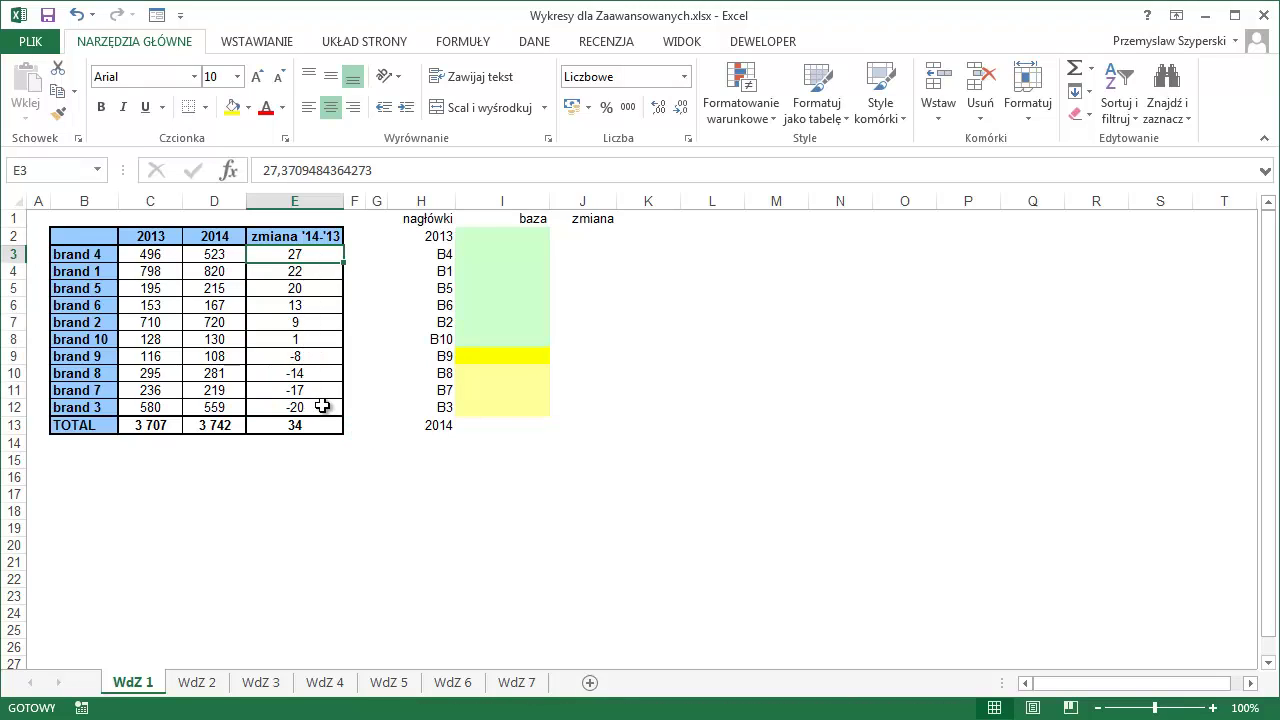
left_click(322, 405)
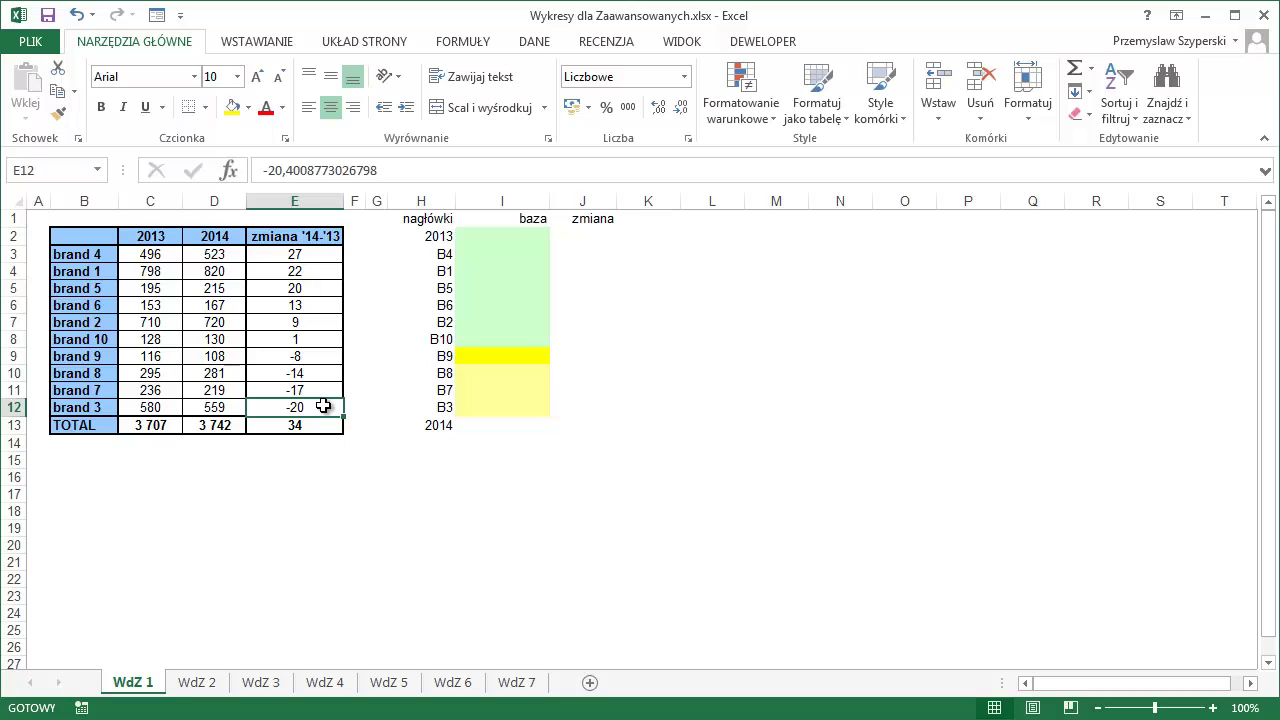
Check the helper labels in column H (2013 to 2014) and start a formula in I2
left_click(440, 218)
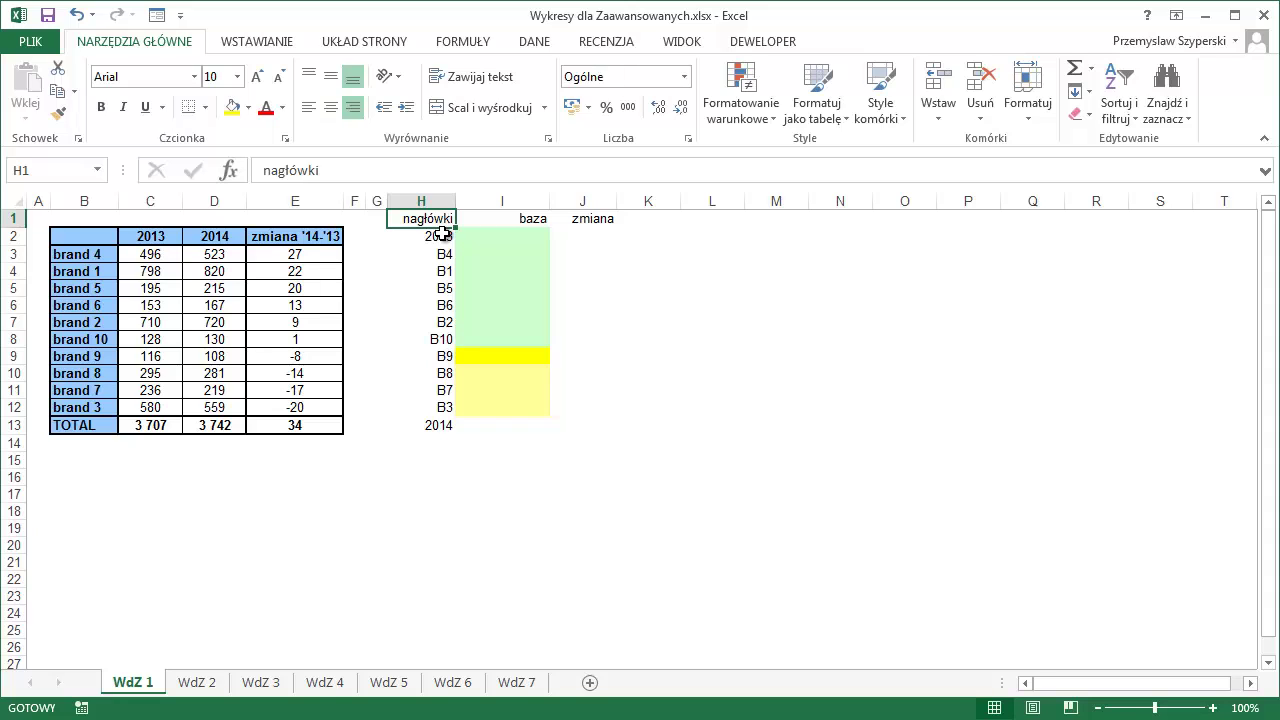
left_click_drag(437, 237, 419, 425)
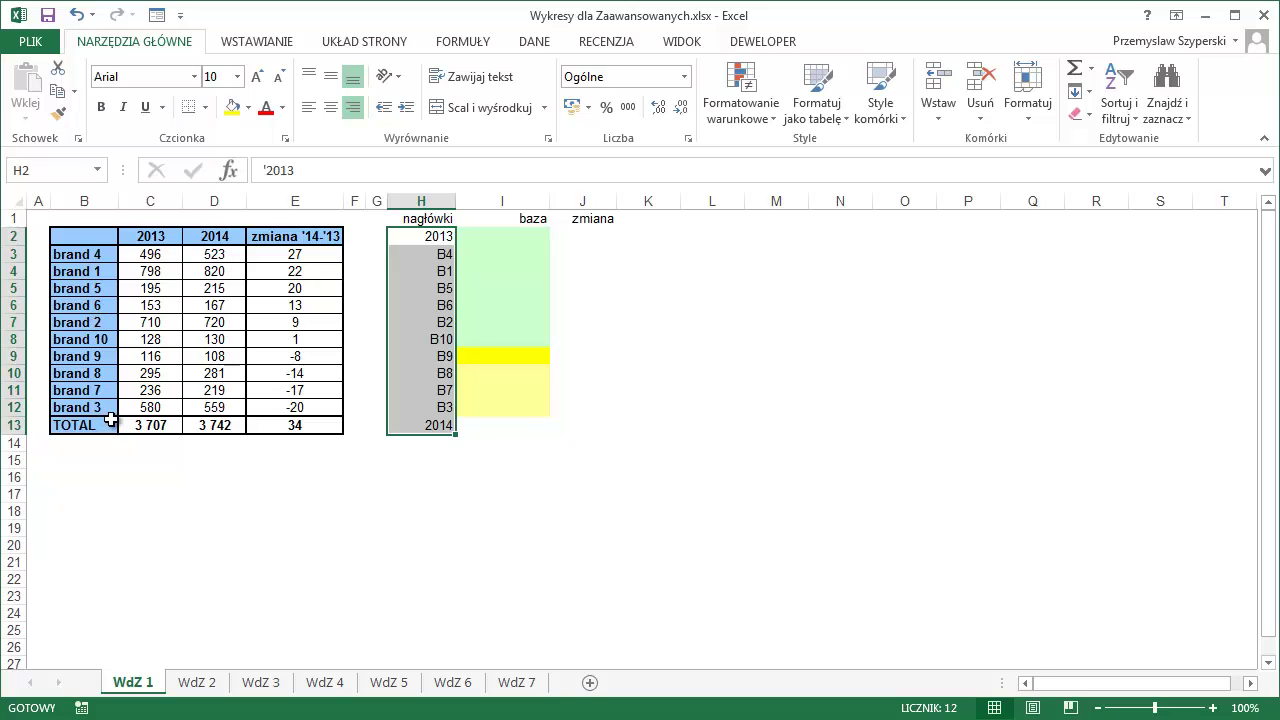
left_click(445, 238)
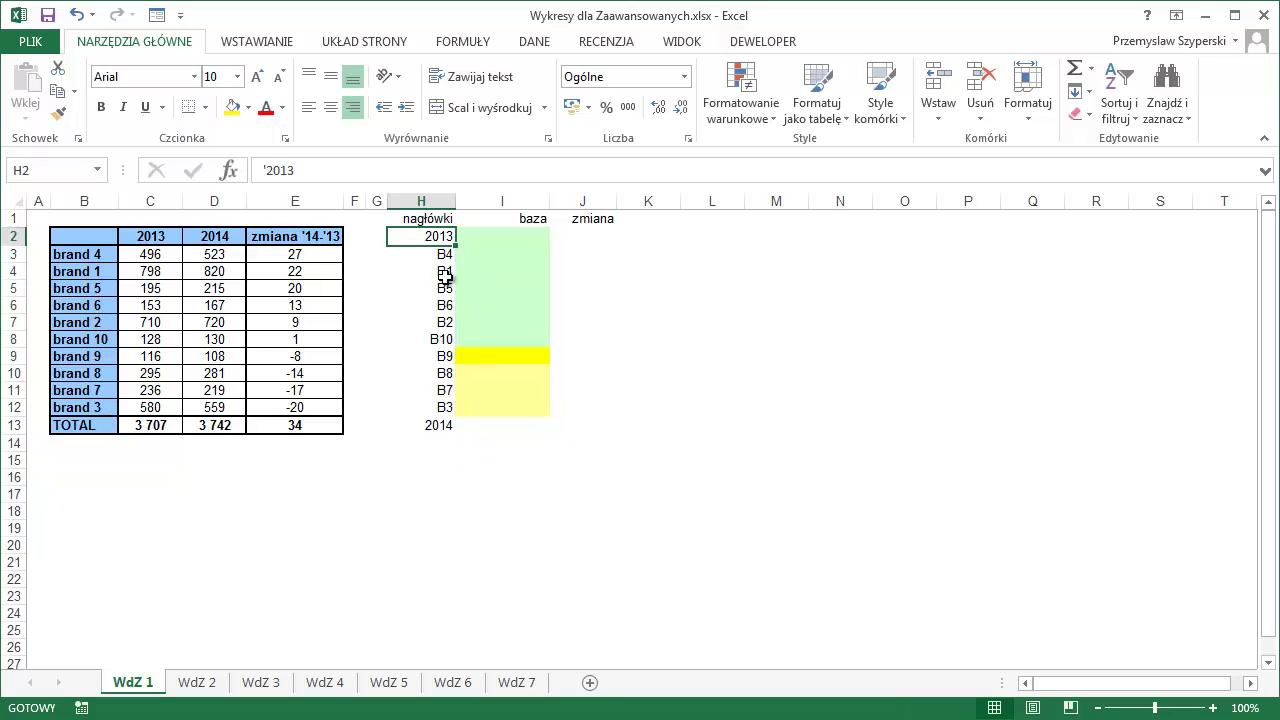
left_click(437, 424)
left_click(495, 239)
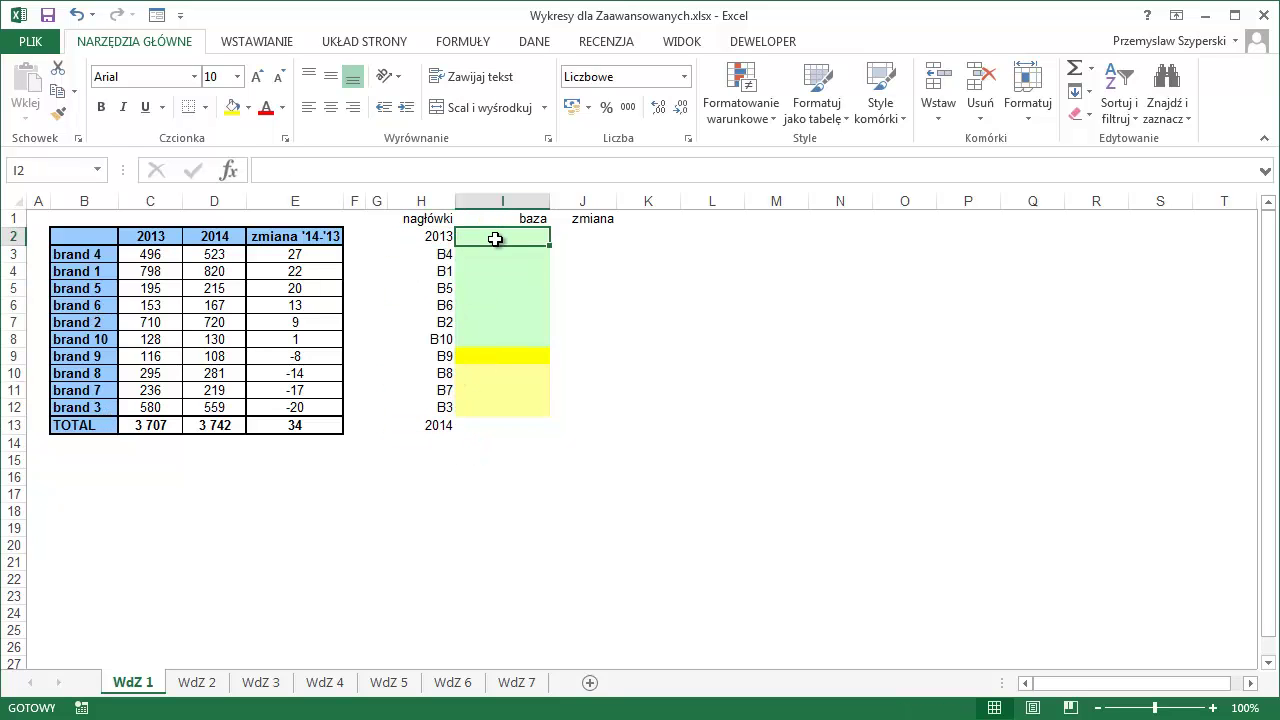
type("=")
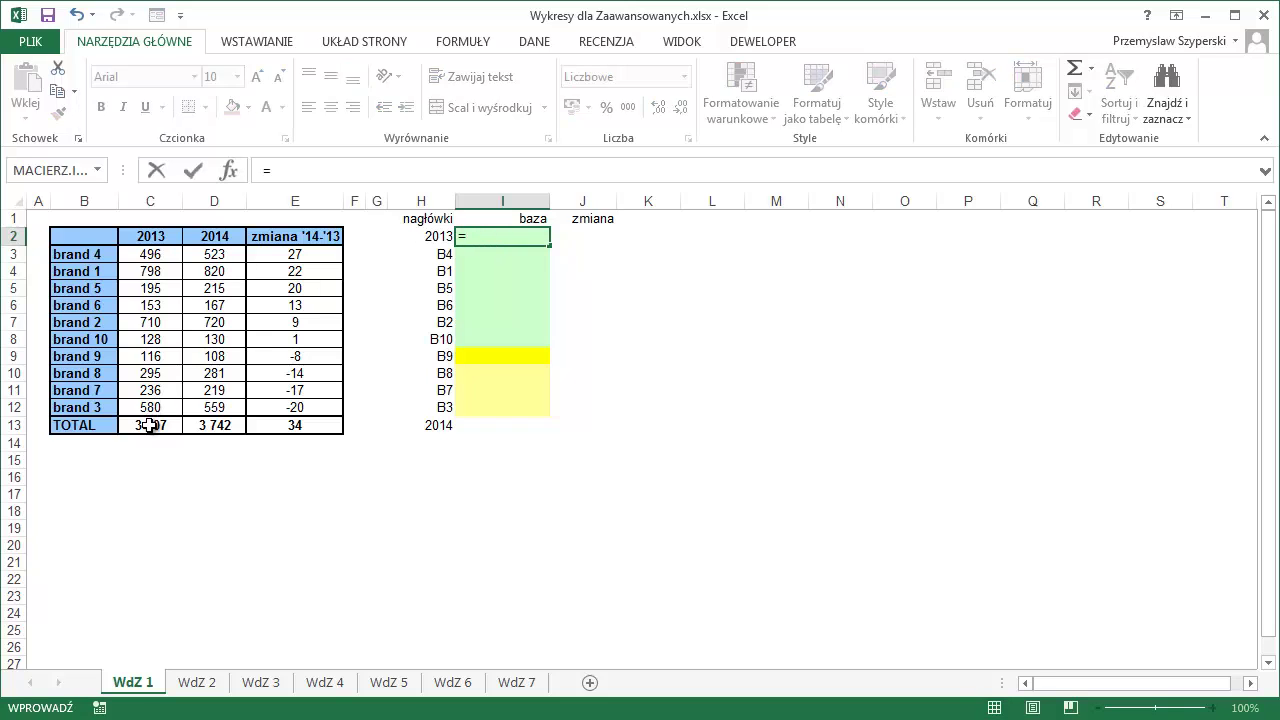
Set I2 to =C13 (3 707) and enter =MODUŁ.LICZBY(E3) in J3
left_click(148, 424)
key("Return")
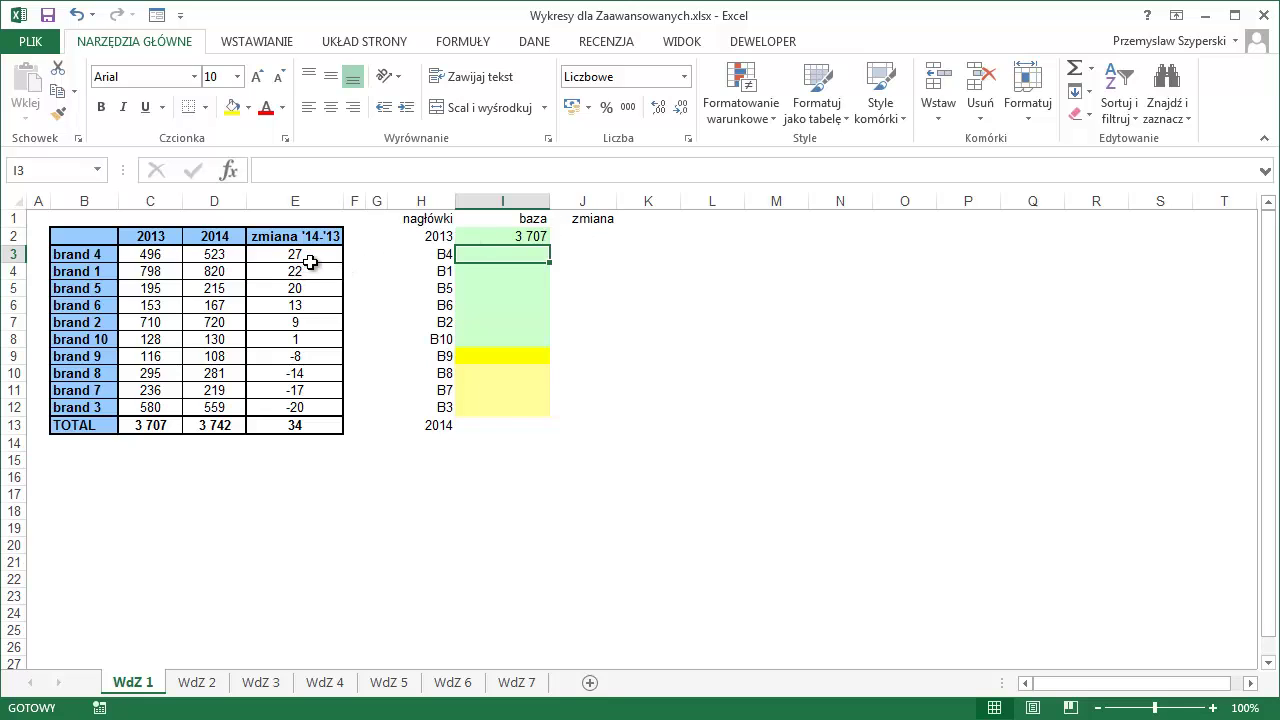
left_click(600, 250)
type("=")
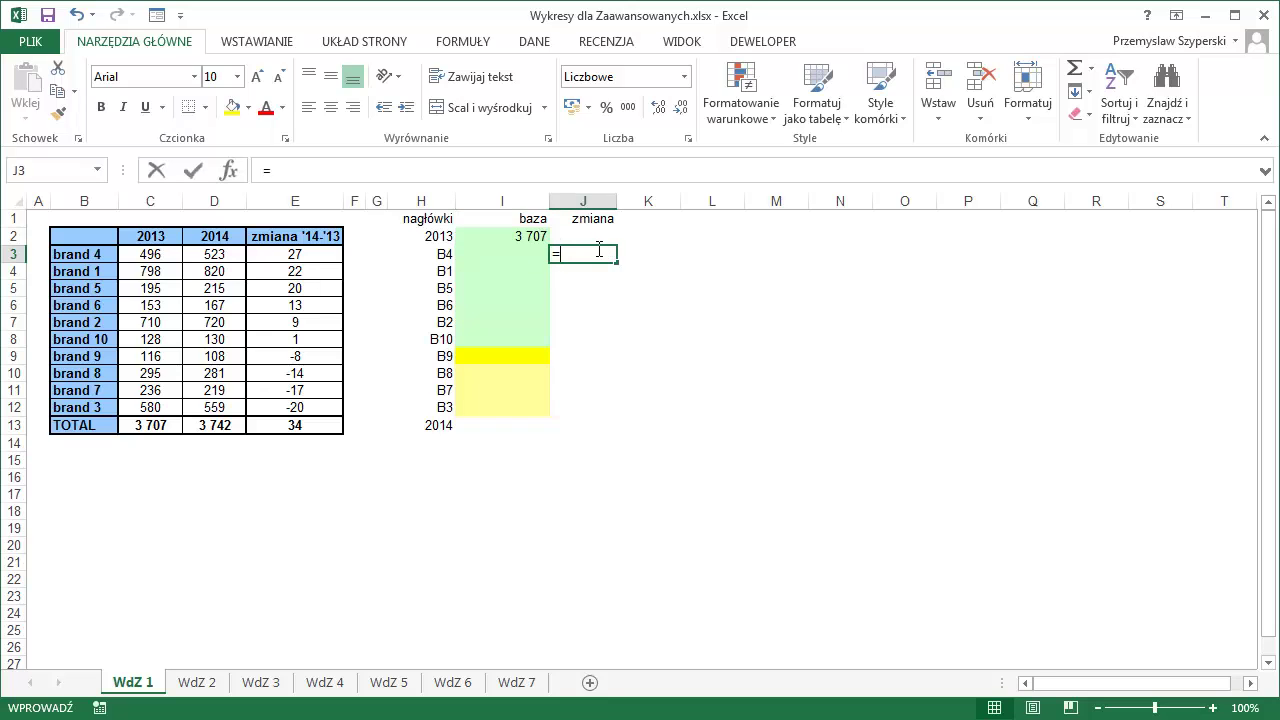
left_click(230, 172)
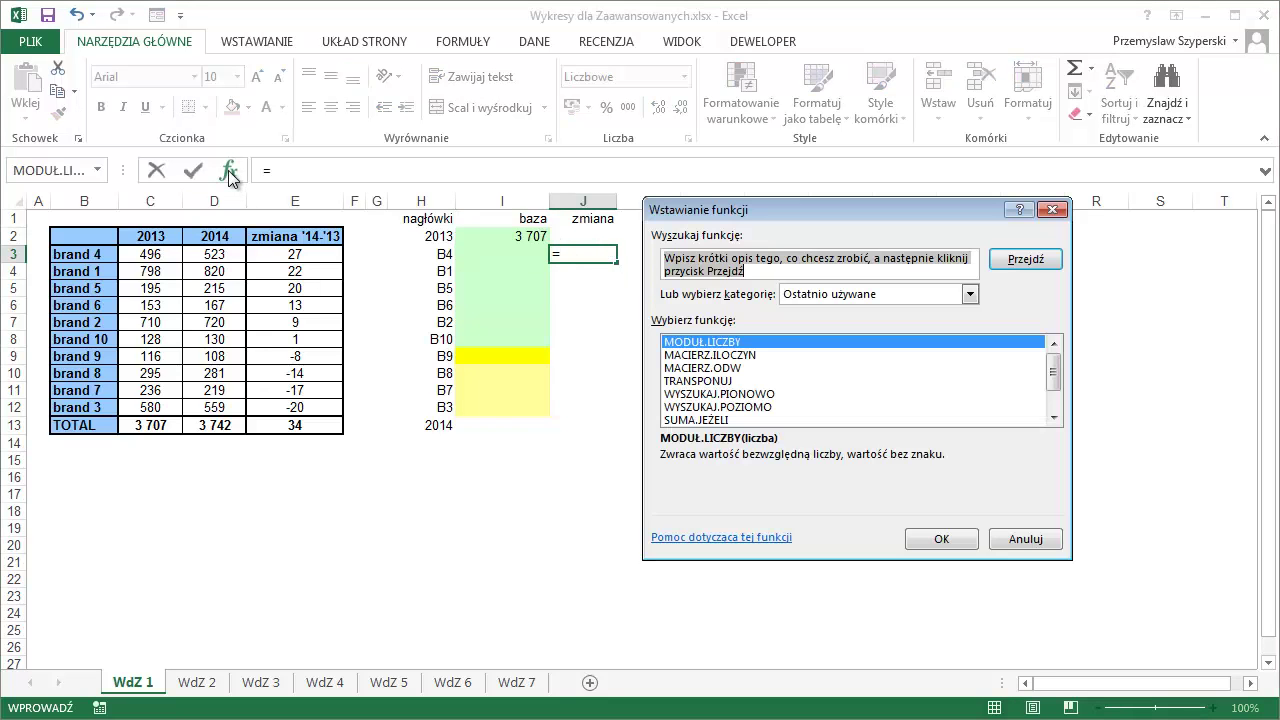
type("moduł")
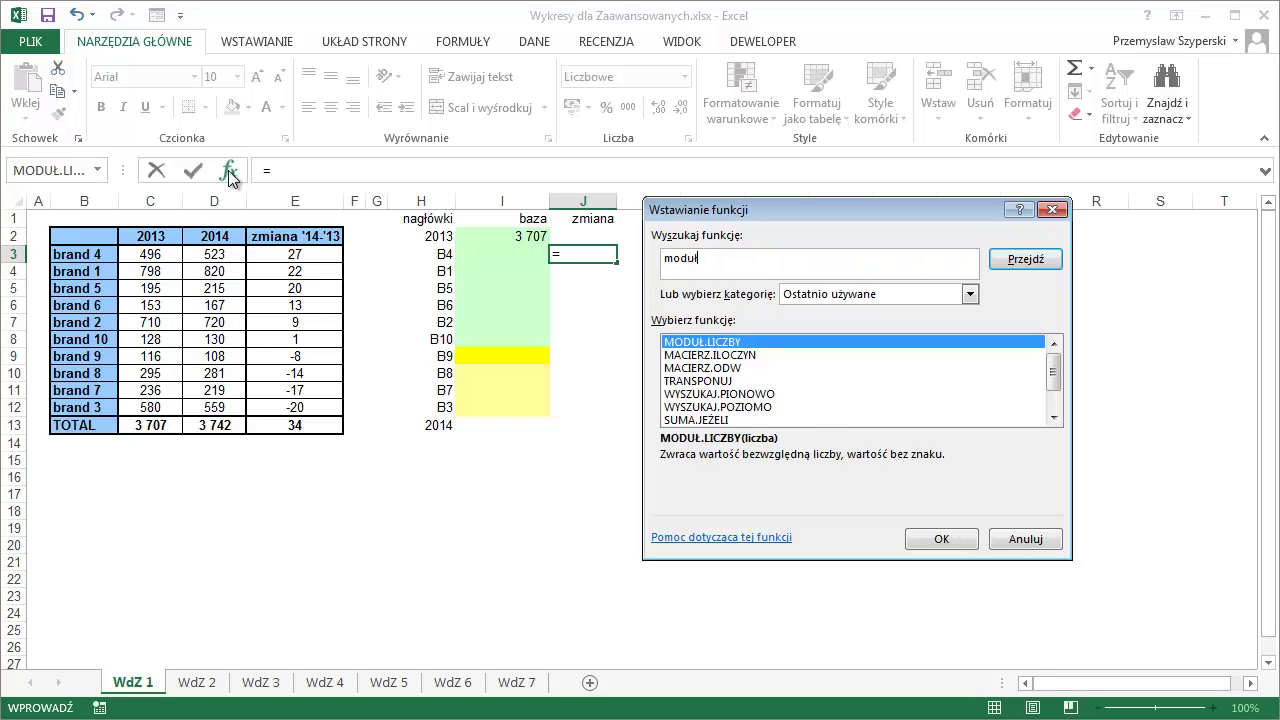
key("Return")
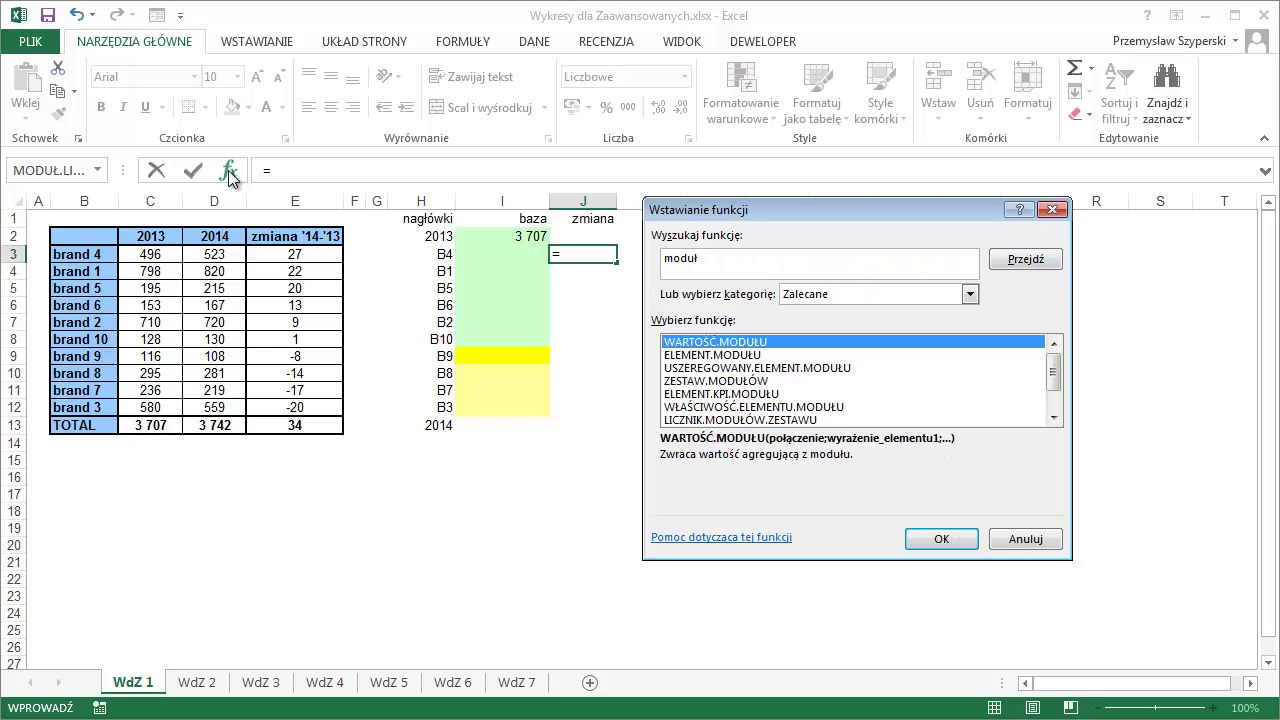
left_click(1054, 417)
left_click(1054, 417)
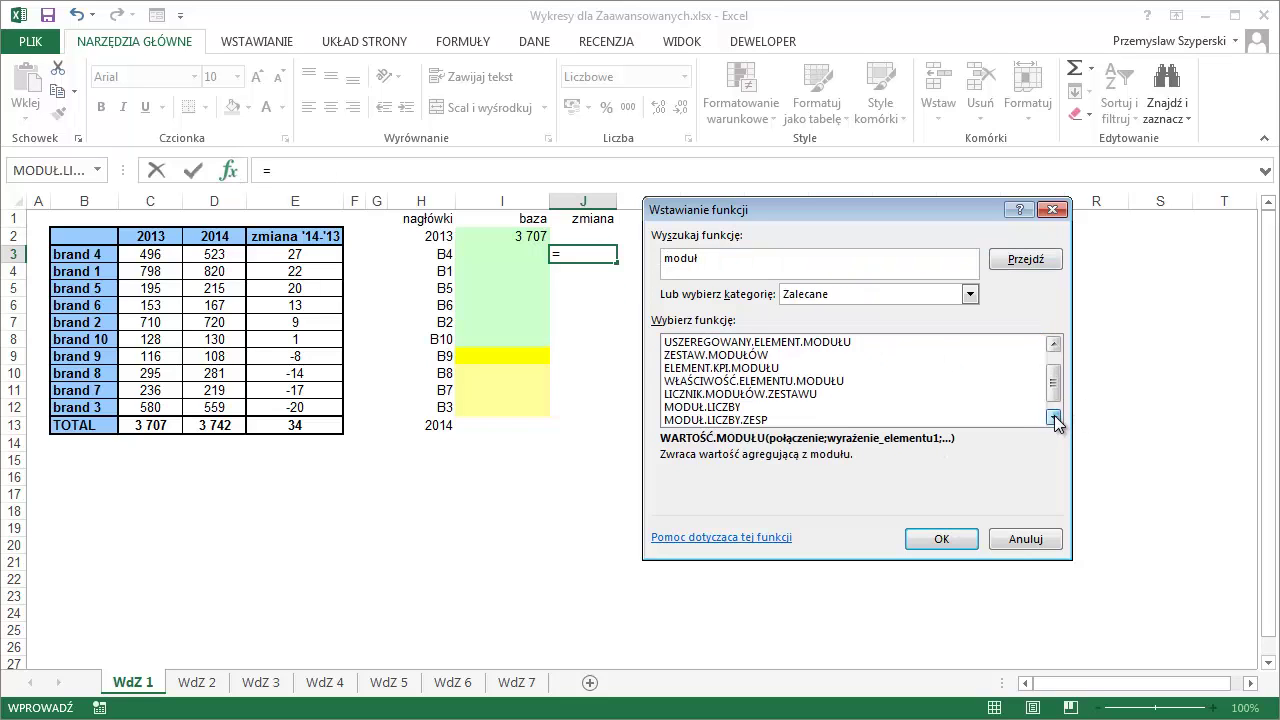
left_click(1054, 417)
double_click(730, 394)
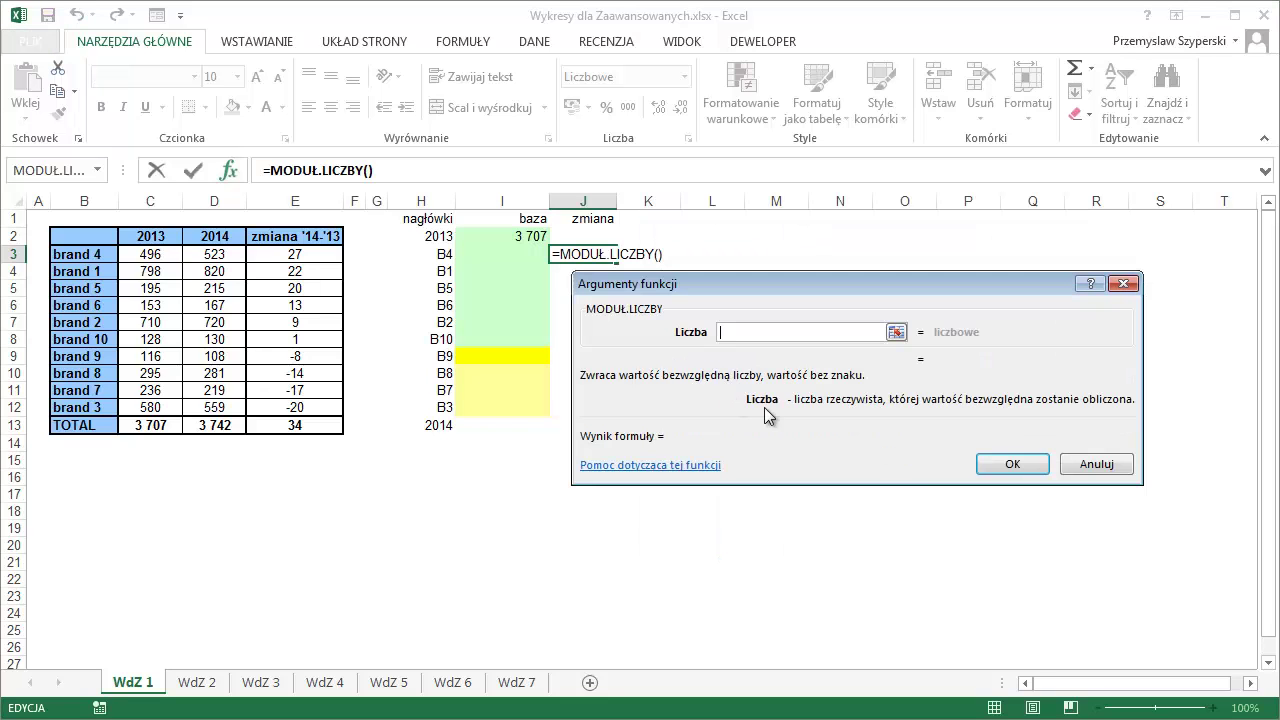
left_click(301, 257)
key("Return")
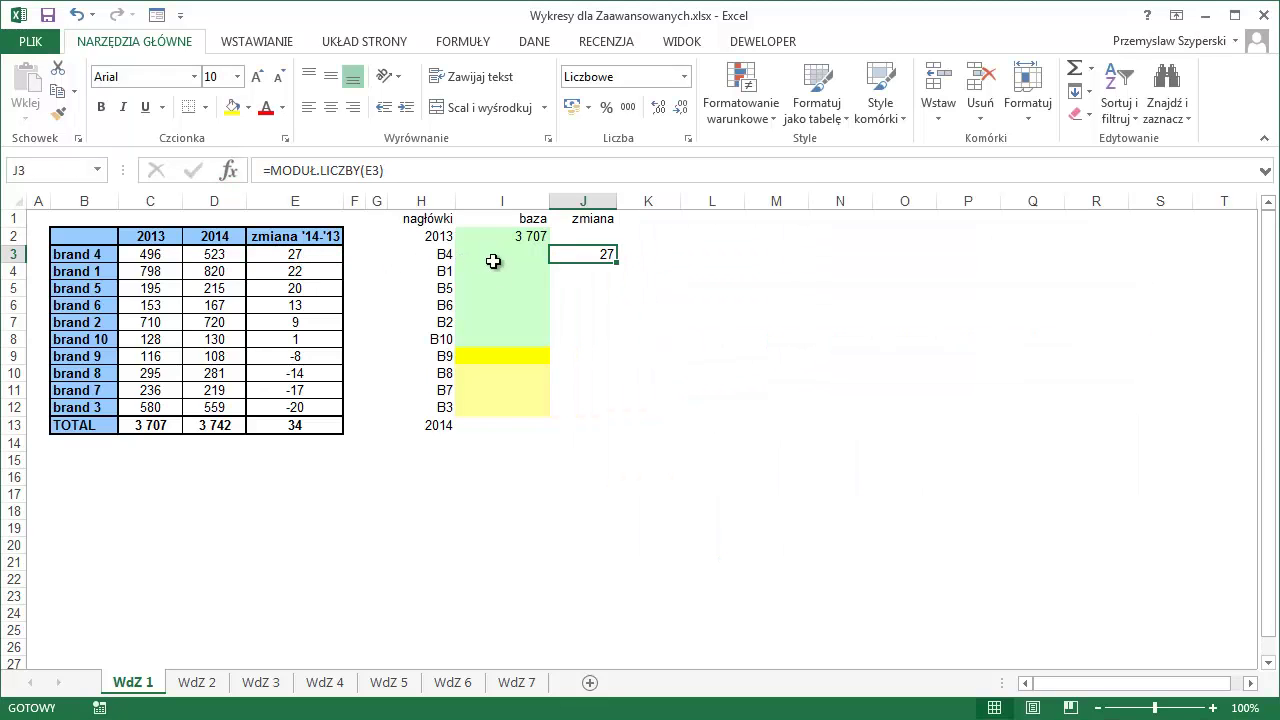
Copy the absolute-change formula down through J12, giving values 27 through 20
left_click_drag(617, 262, 613, 419)
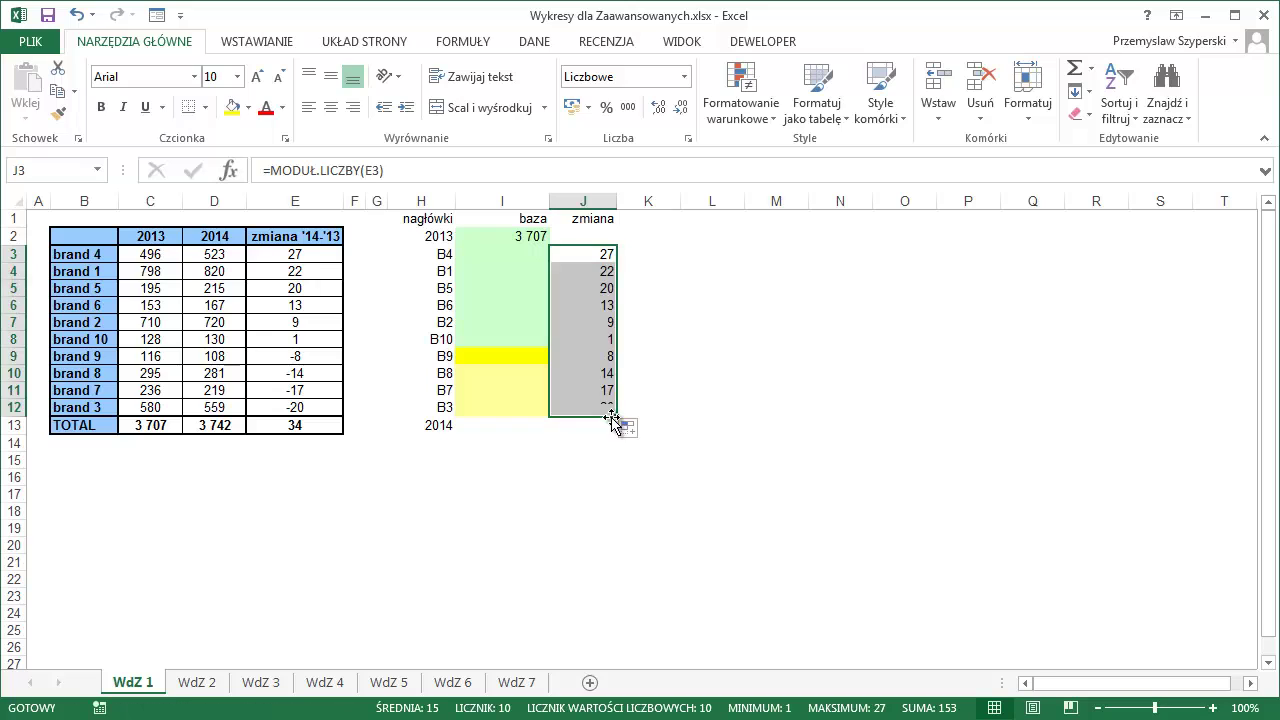
left_click_drag(580, 256, 584, 409)
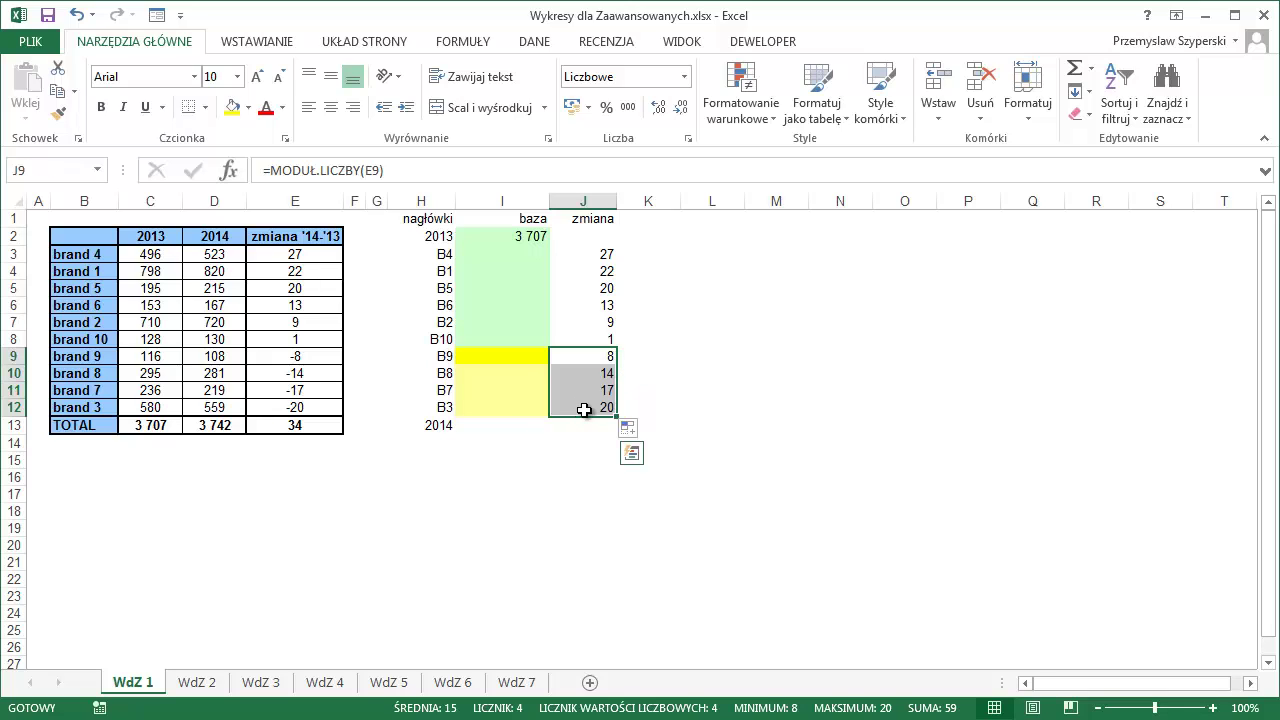
left_click(515, 257)
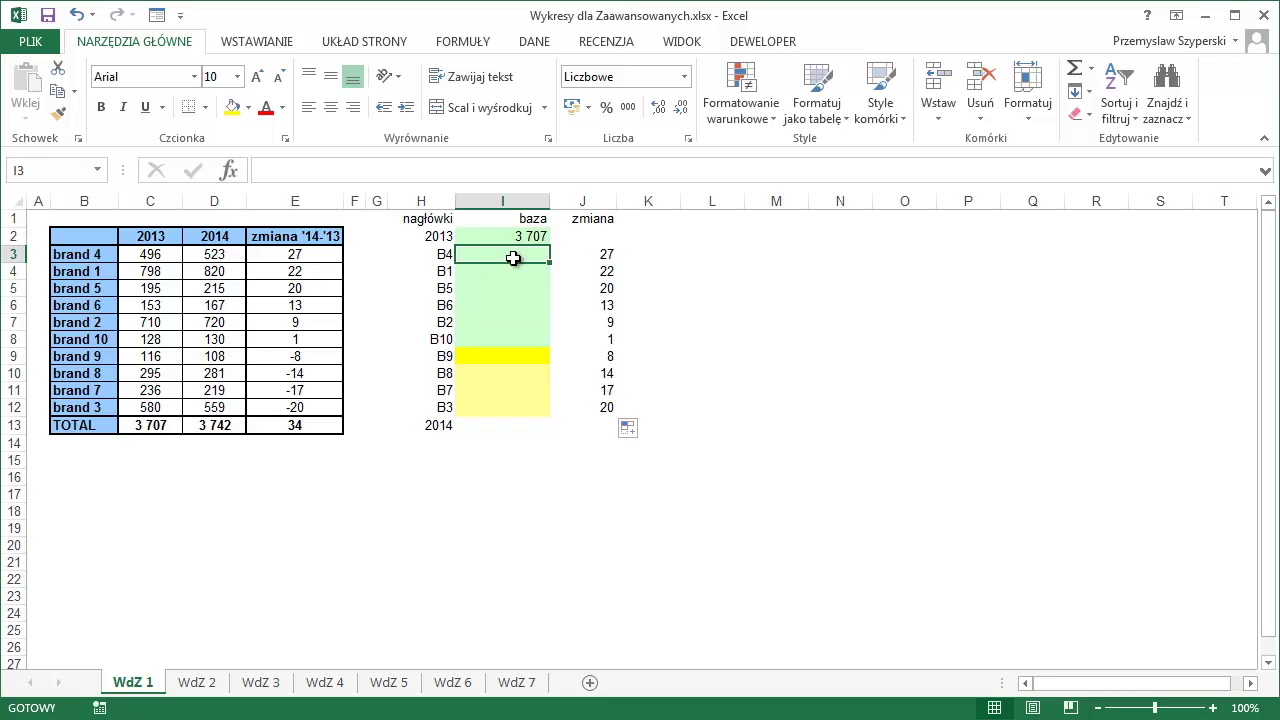
Enter the base formula =I2+J2 in I3 and copy it down to I8
type("=")
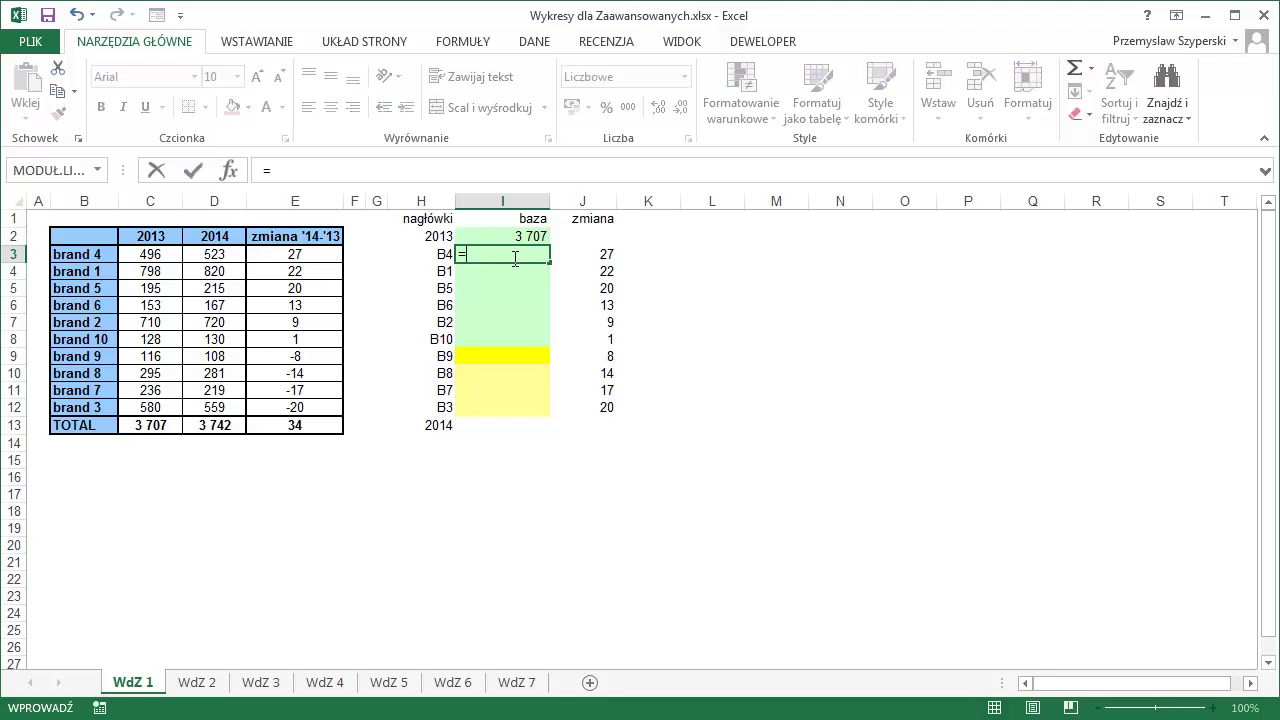
key("Up")
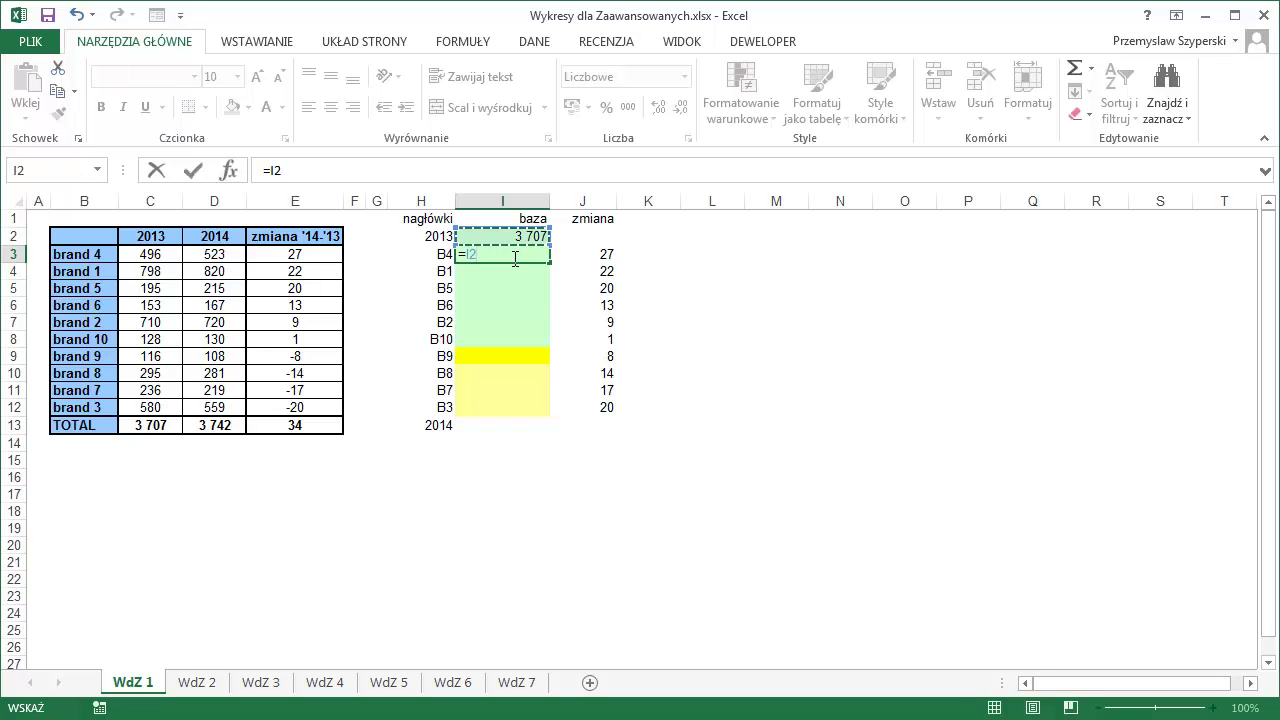
type("+")
key("Right")
key("Up")
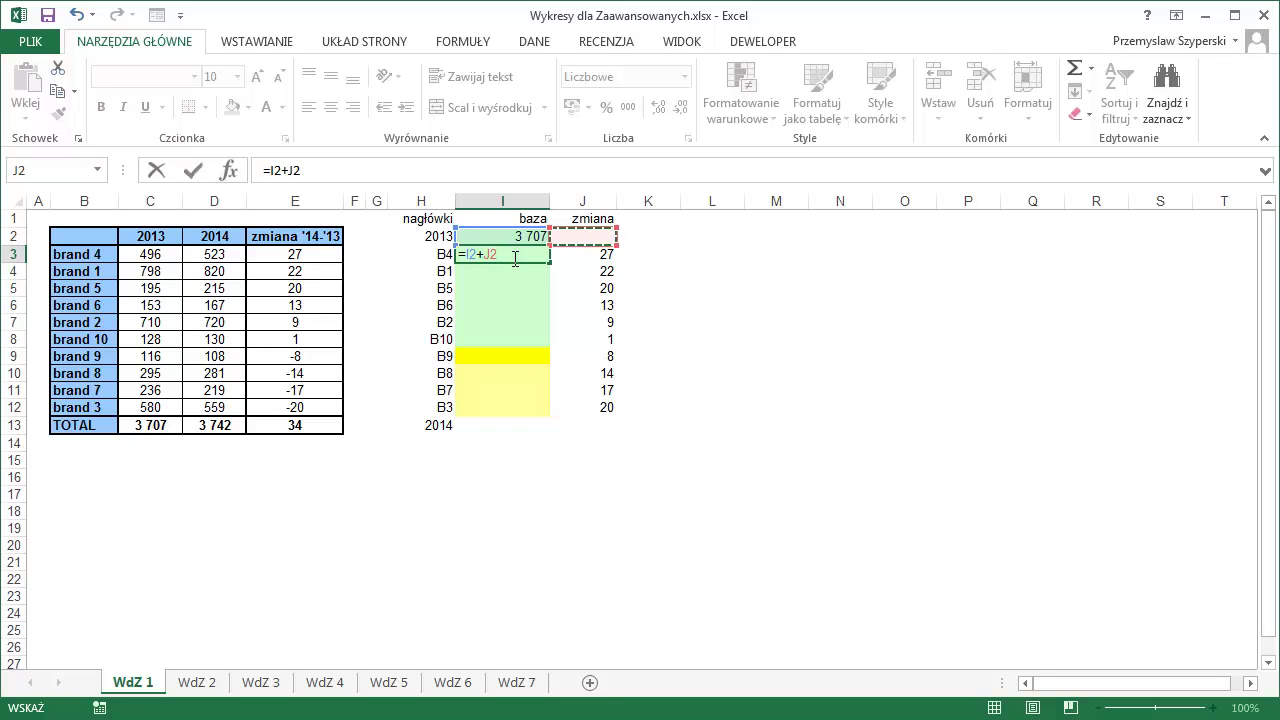
key("Return")
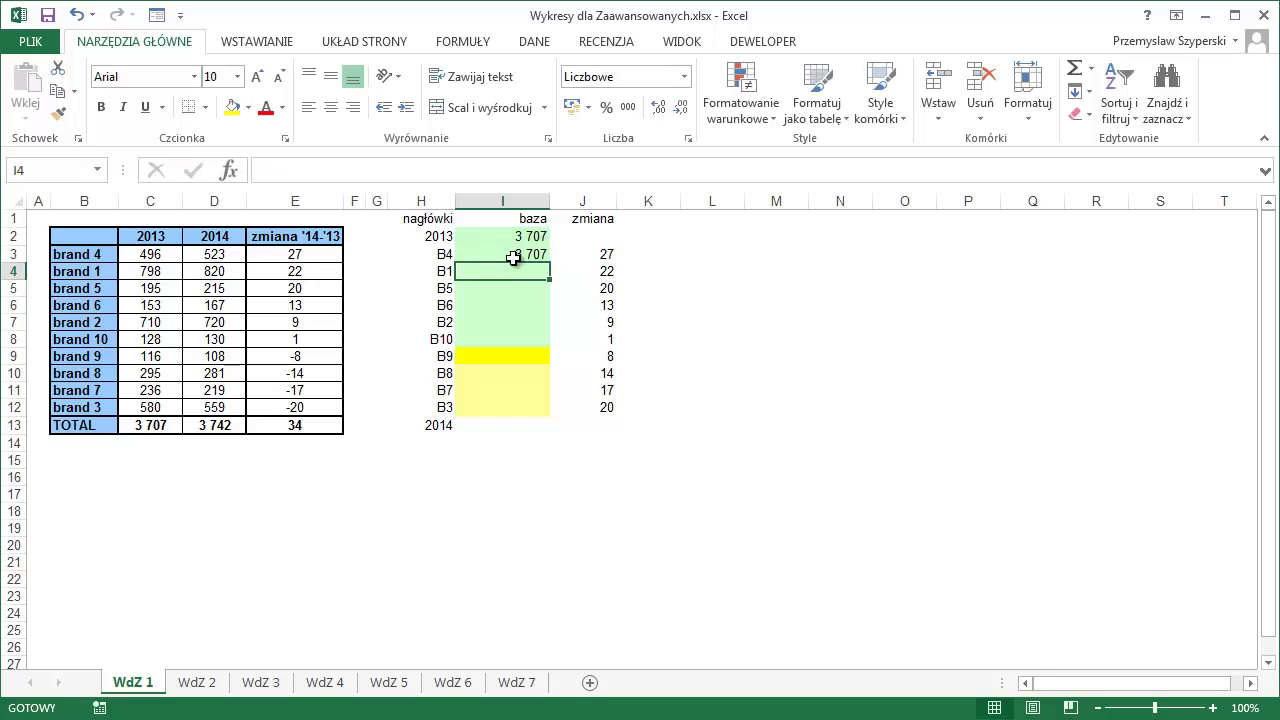
left_click(513, 258)
left_click_drag(549, 279, 547, 348)
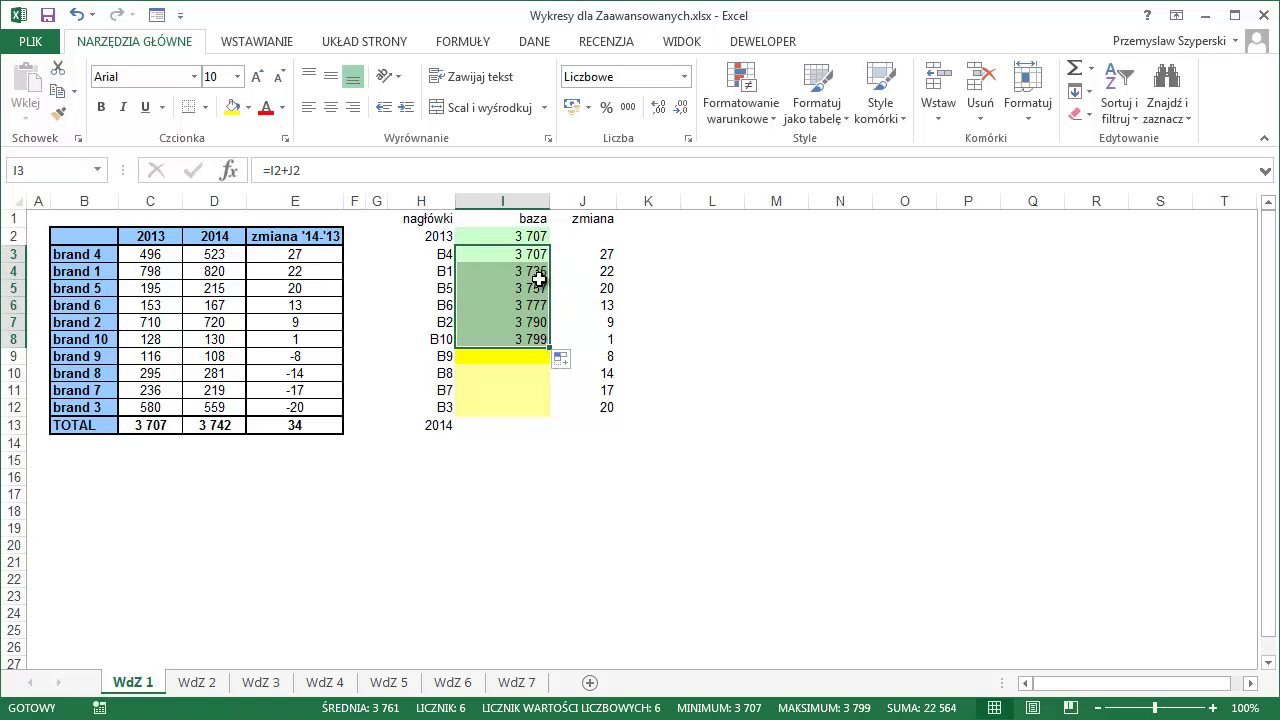
double_click(518, 341)
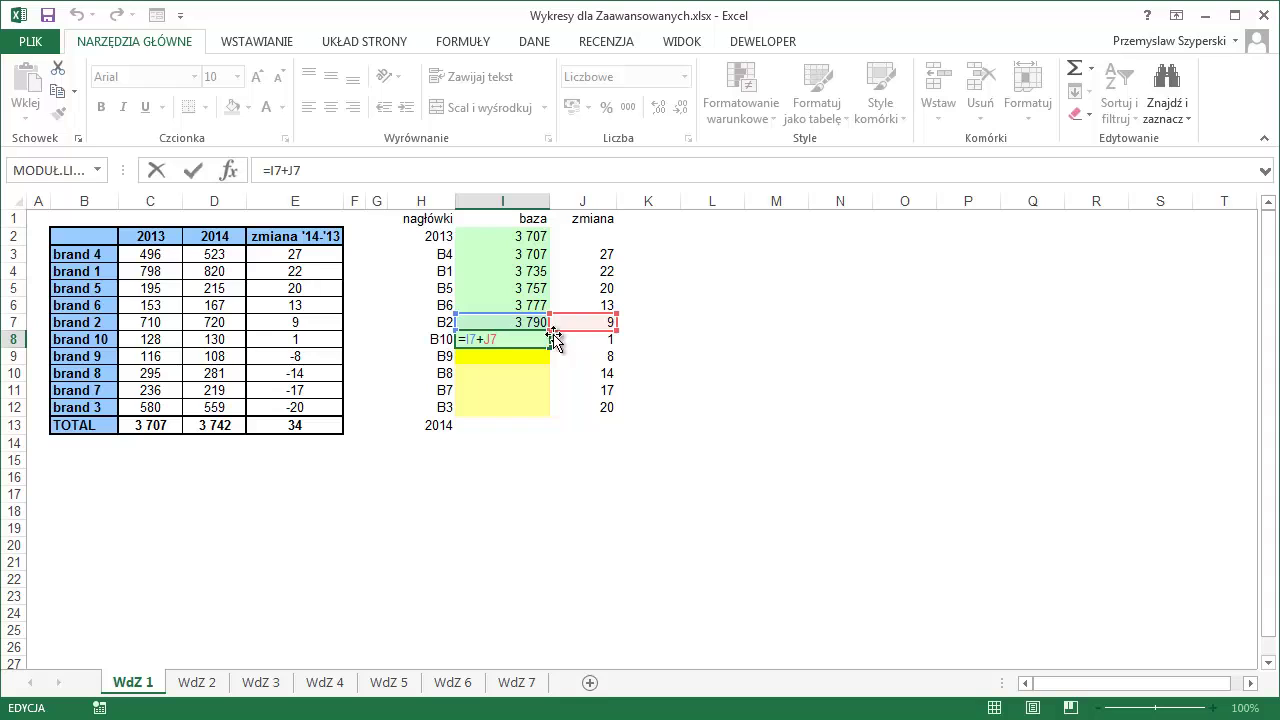
key("Return")
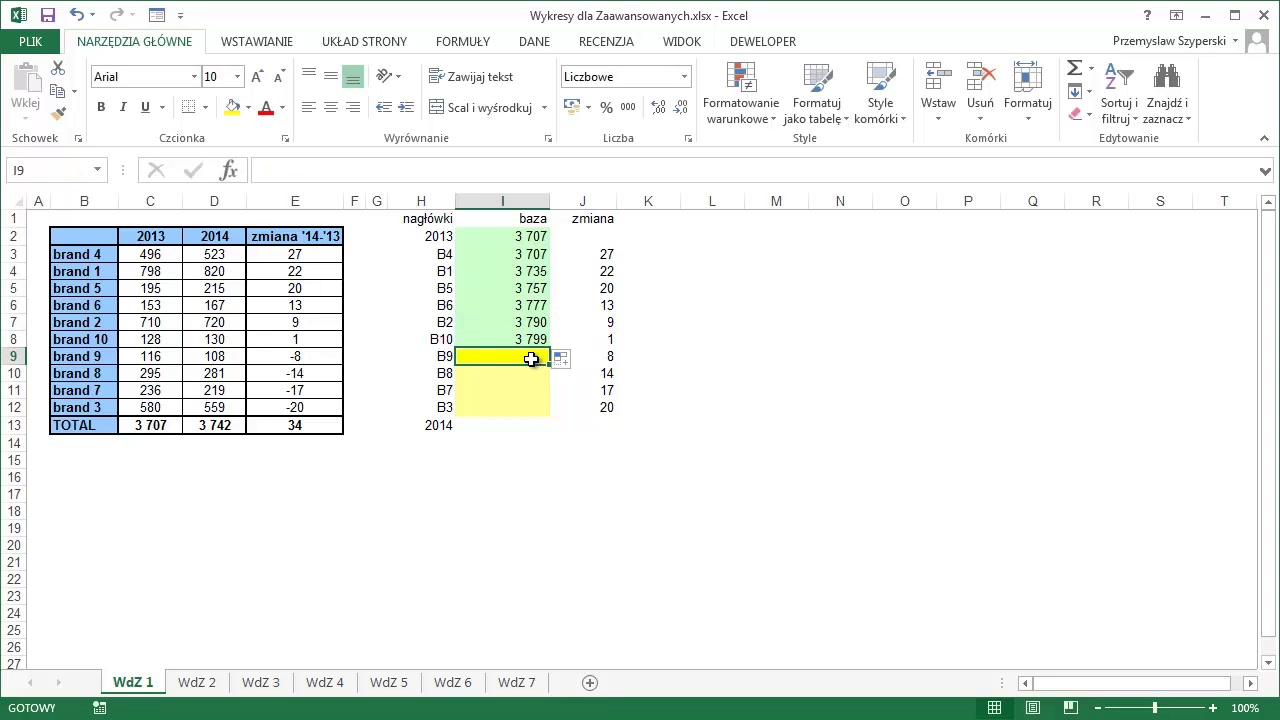
Enter =I8+J8-J9 in I9 so brand 9's base reads 3 792
type("=")
key("Up")
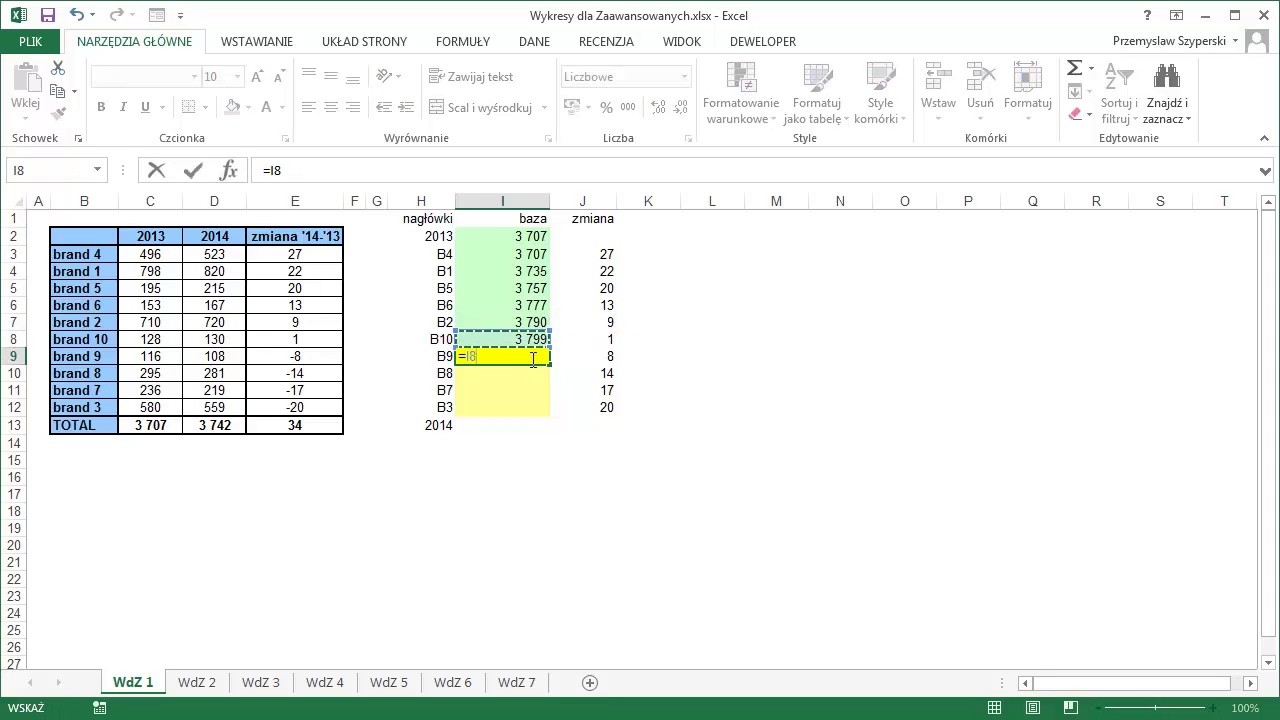
type("+")
key("Right")
key("Up")
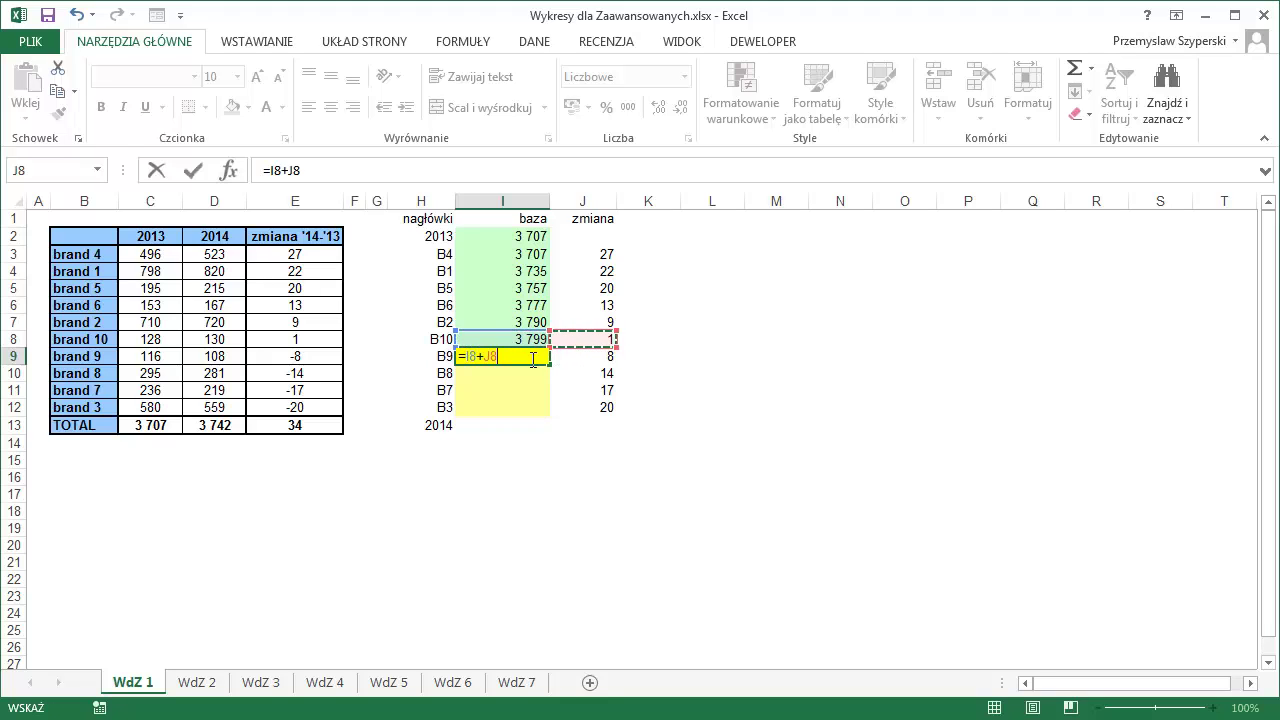
type("-")
key("Right")
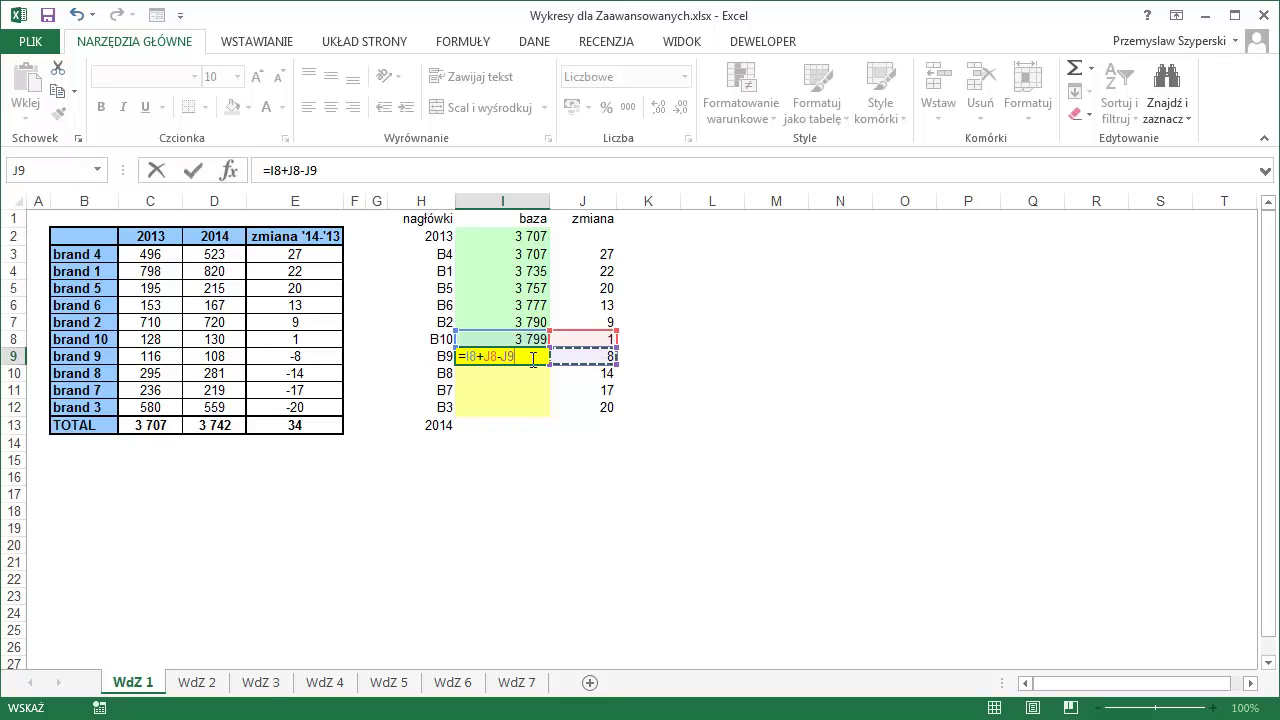
key("Return")
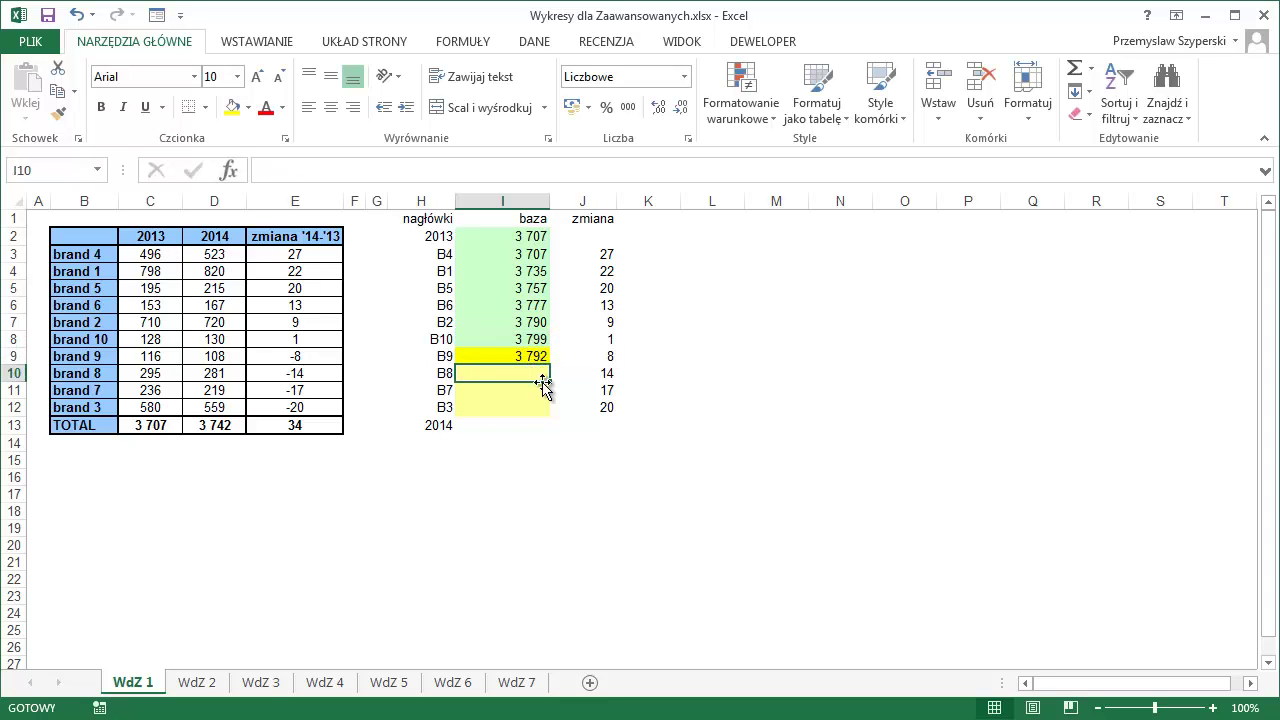
Enter =I9-J10 in I10 and fill it down through I12
type("=")
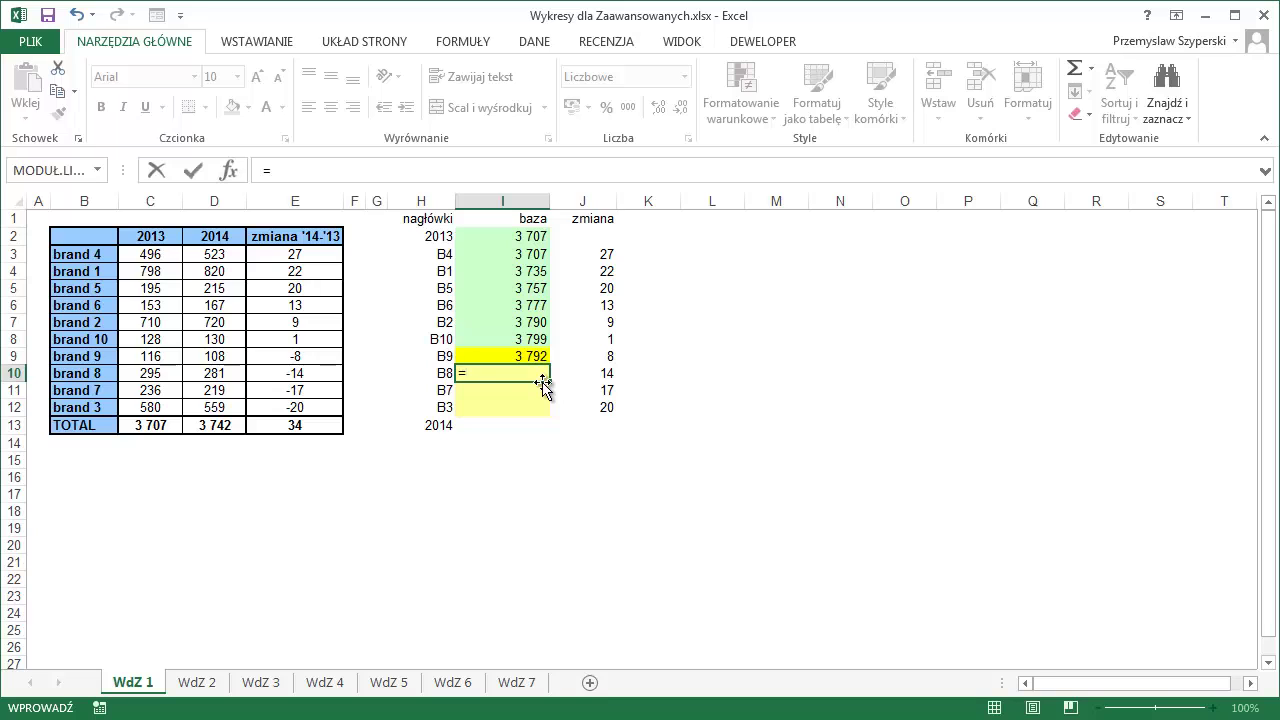
key("Up")
type("-")
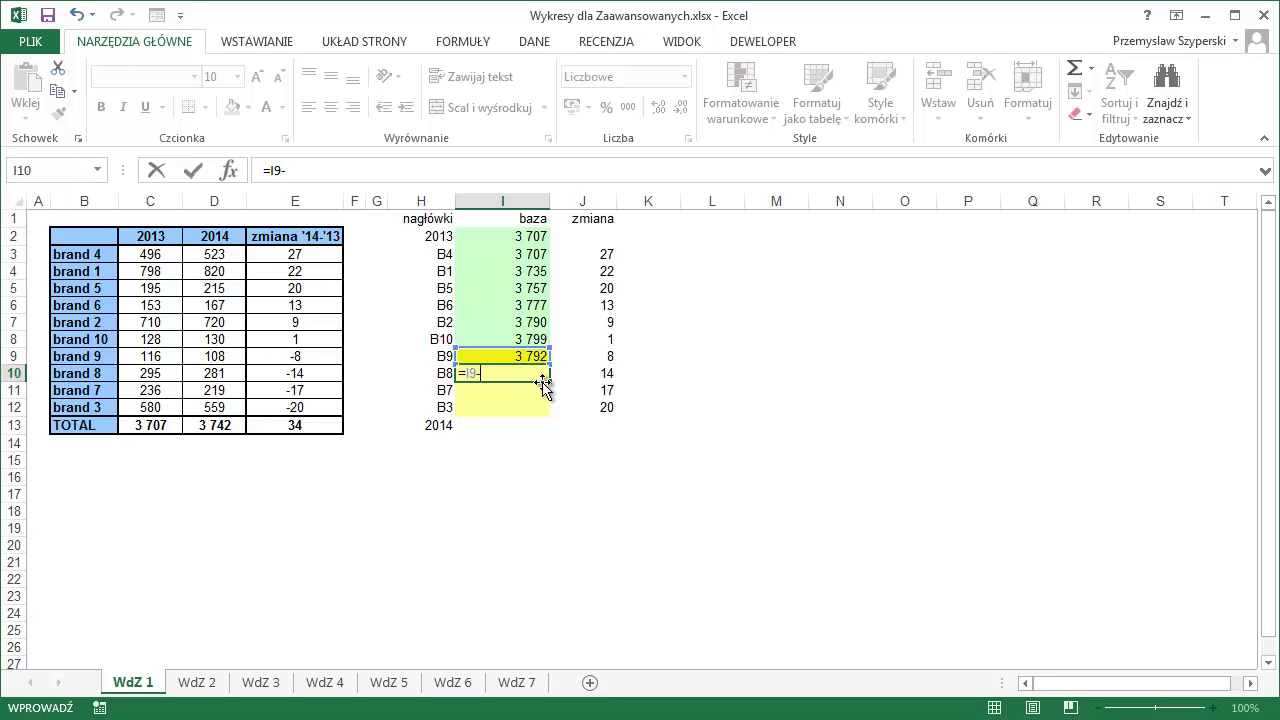
key("Right")
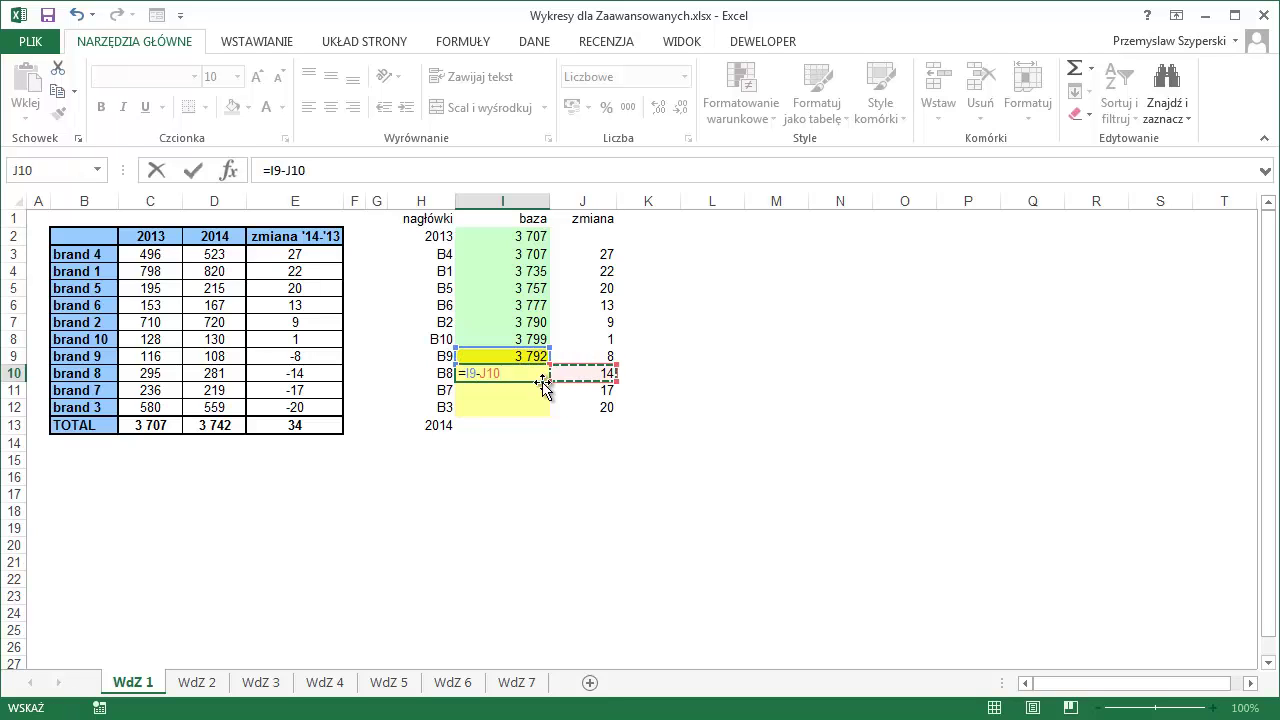
key("Return")
left_click(538, 373)
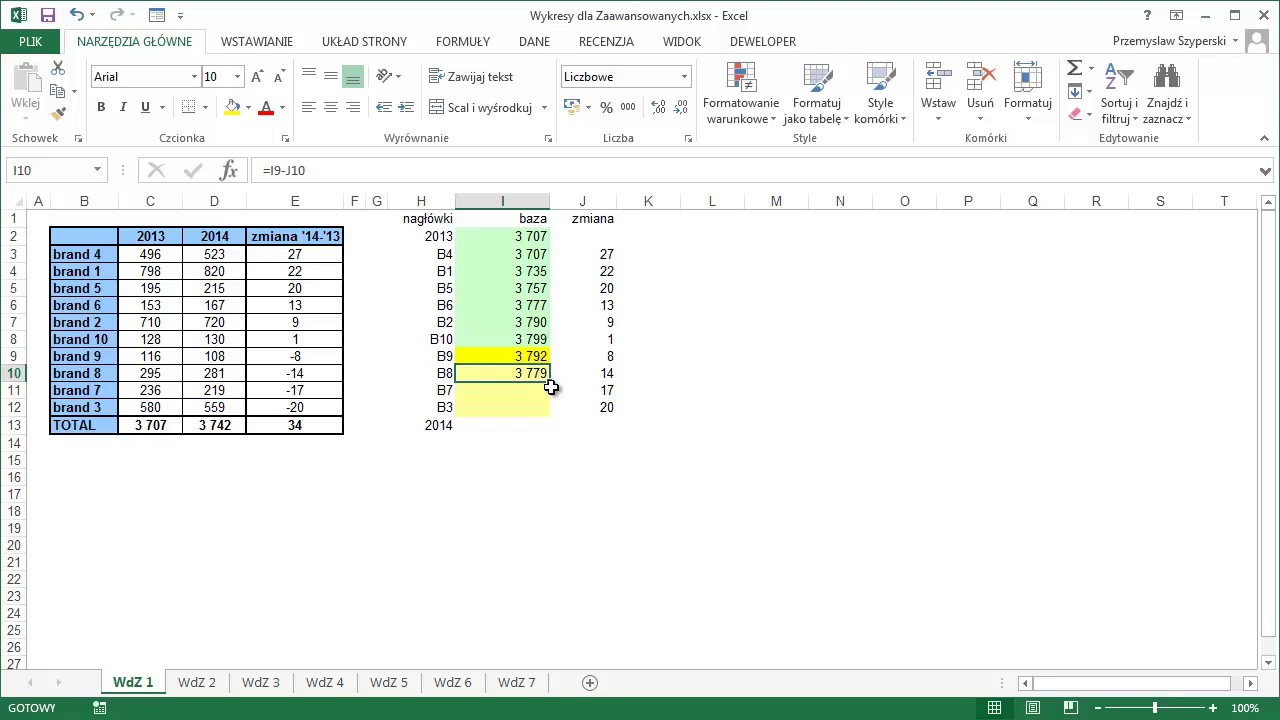
left_click_drag(550, 382, 552, 416)
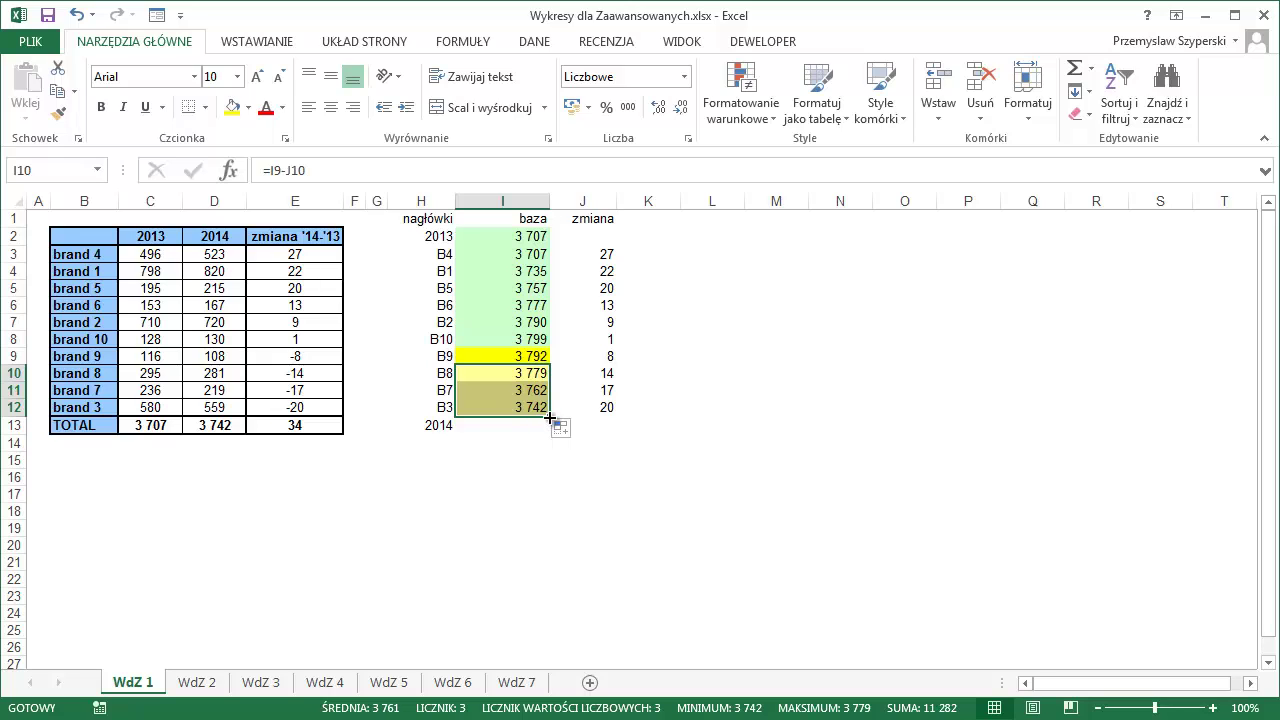
Fill I12's formula into I13 without formatting (3 742), then select H2:J13 for the chart
left_click(540, 425)
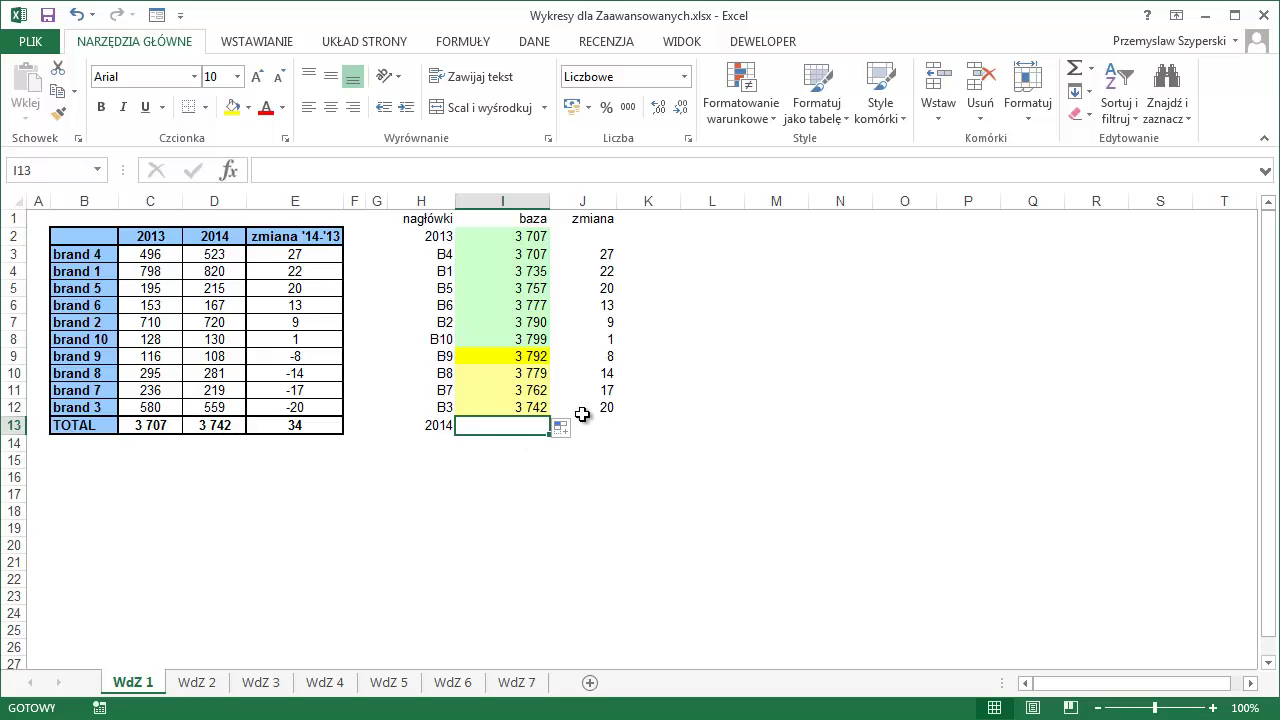
left_click(546, 403)
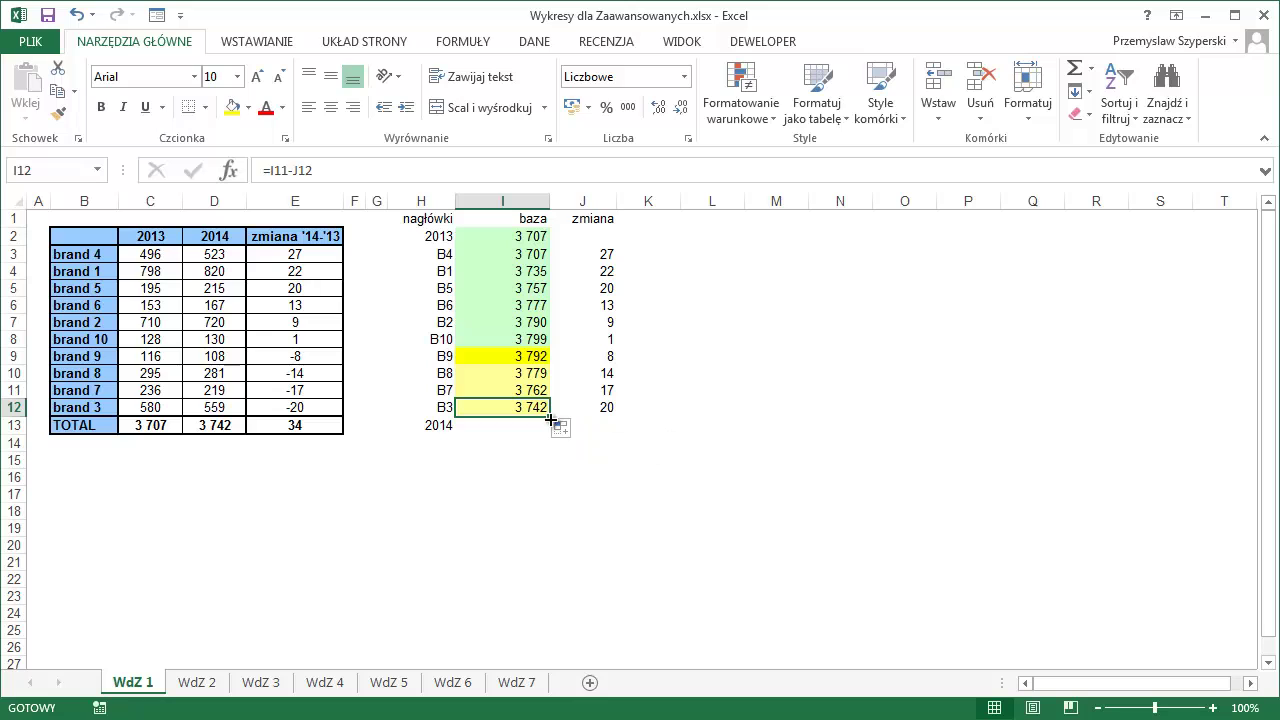
right_click(551, 432)
left_click(614, 510)
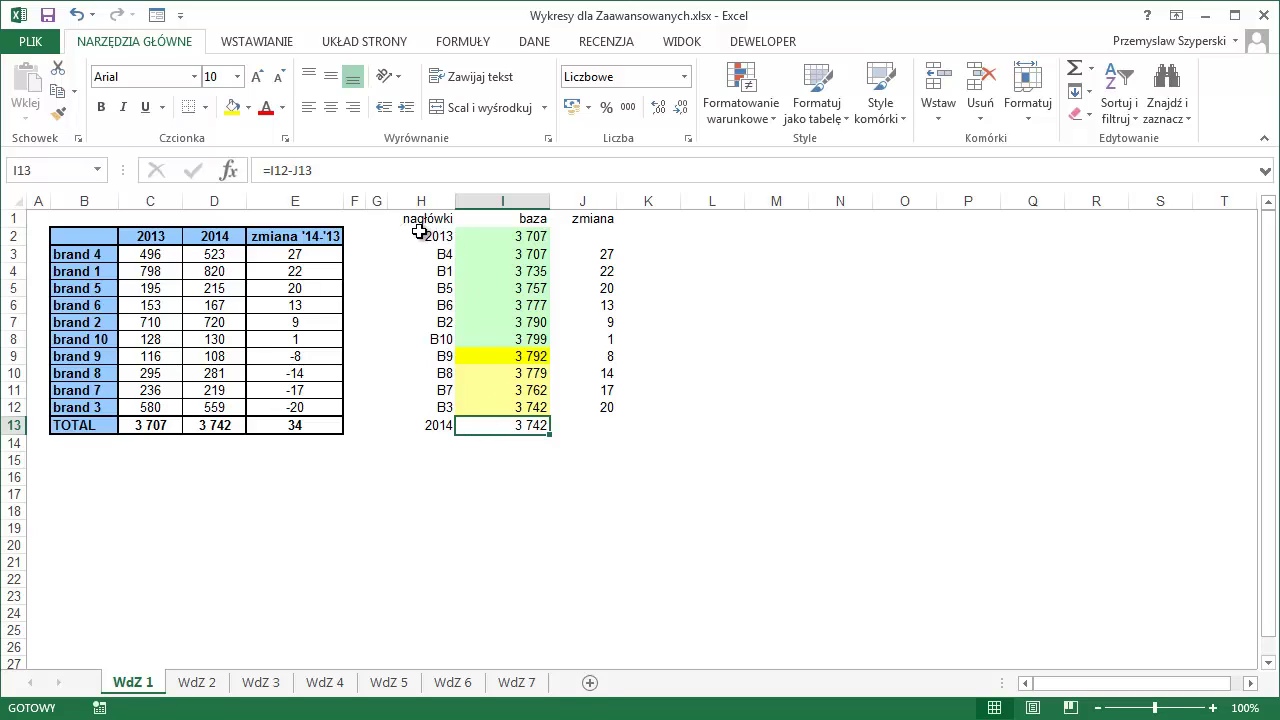
left_click_drag(419, 231, 599, 426)
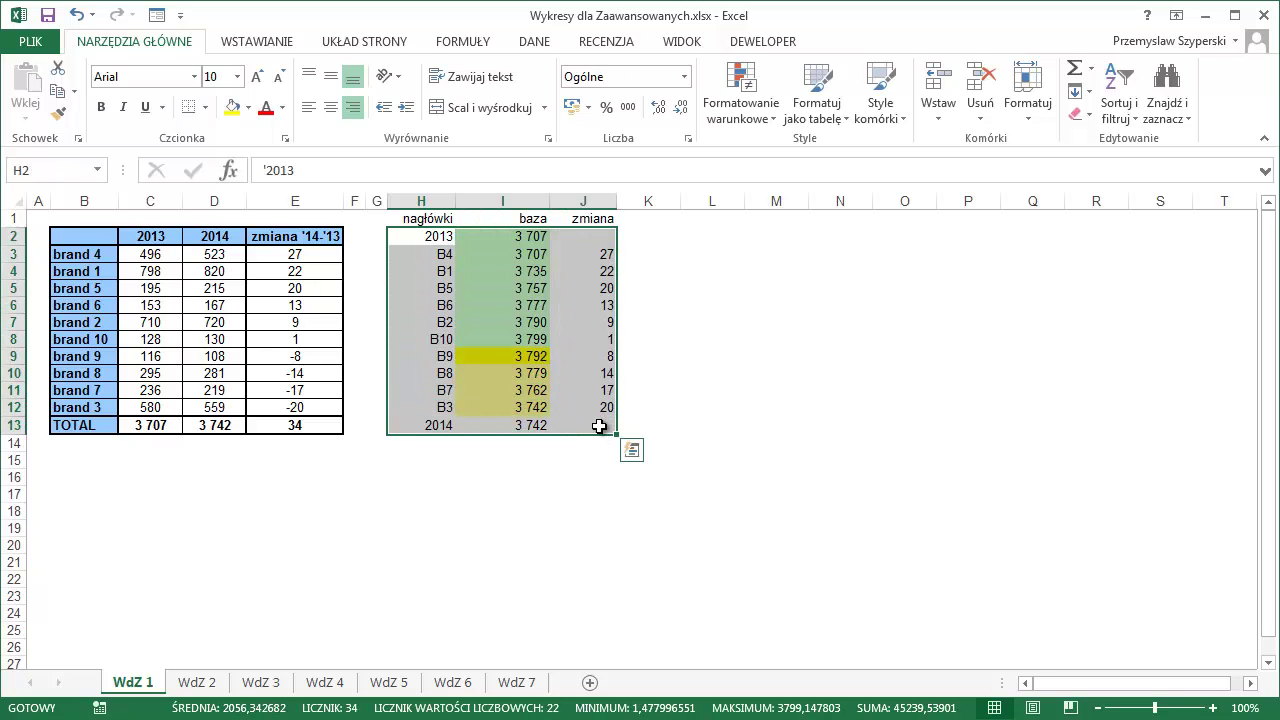
left_click(262, 46)
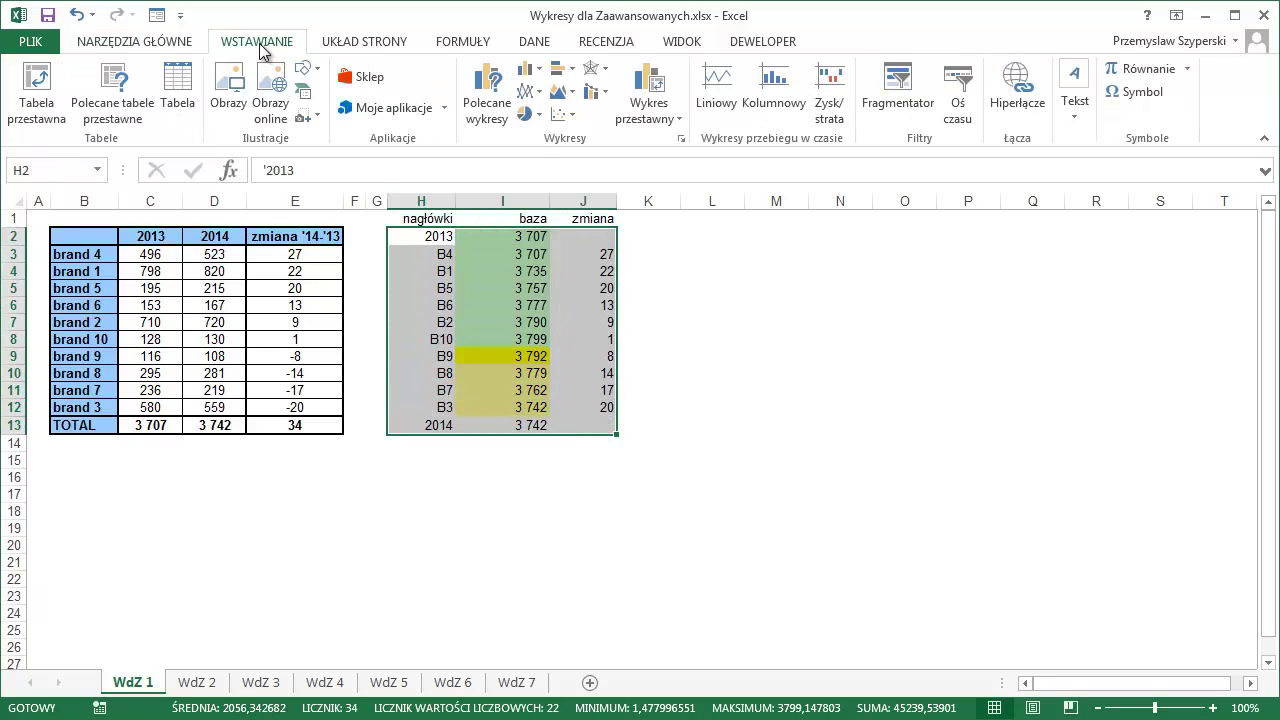
Insert a stacked column chart from H2:J13, then move it right of the data and enlarge it
left_click(527, 70)
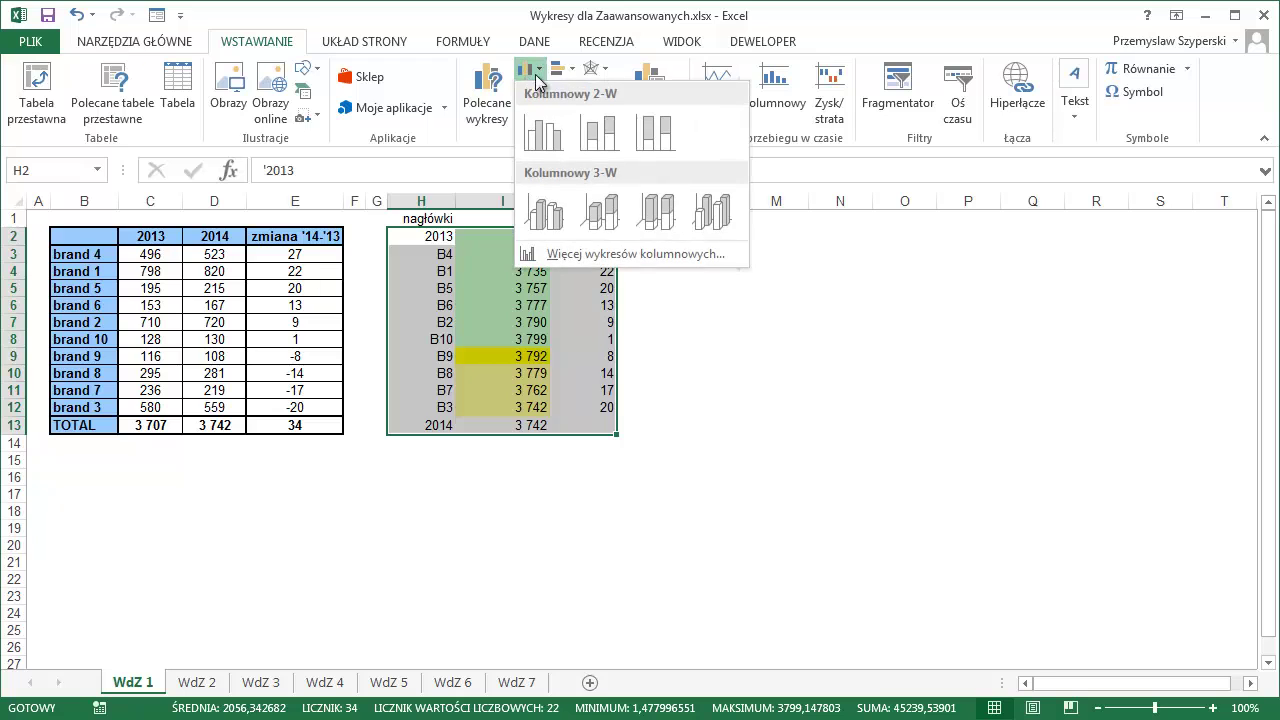
left_click(599, 137)
mouse_move(532, 304)
left_mouse_down()
mouse_move(645, 307)
mouse_move(864, 266)
left_mouse_up()
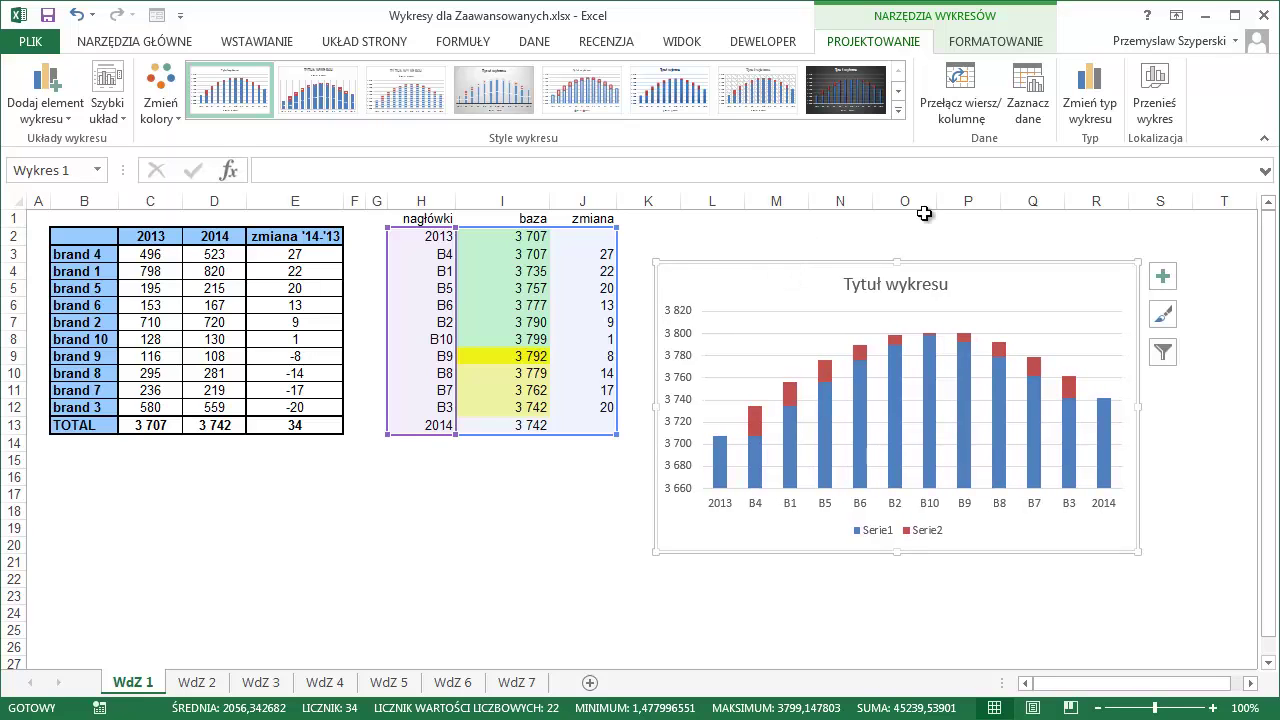
left_click(1264, 139)
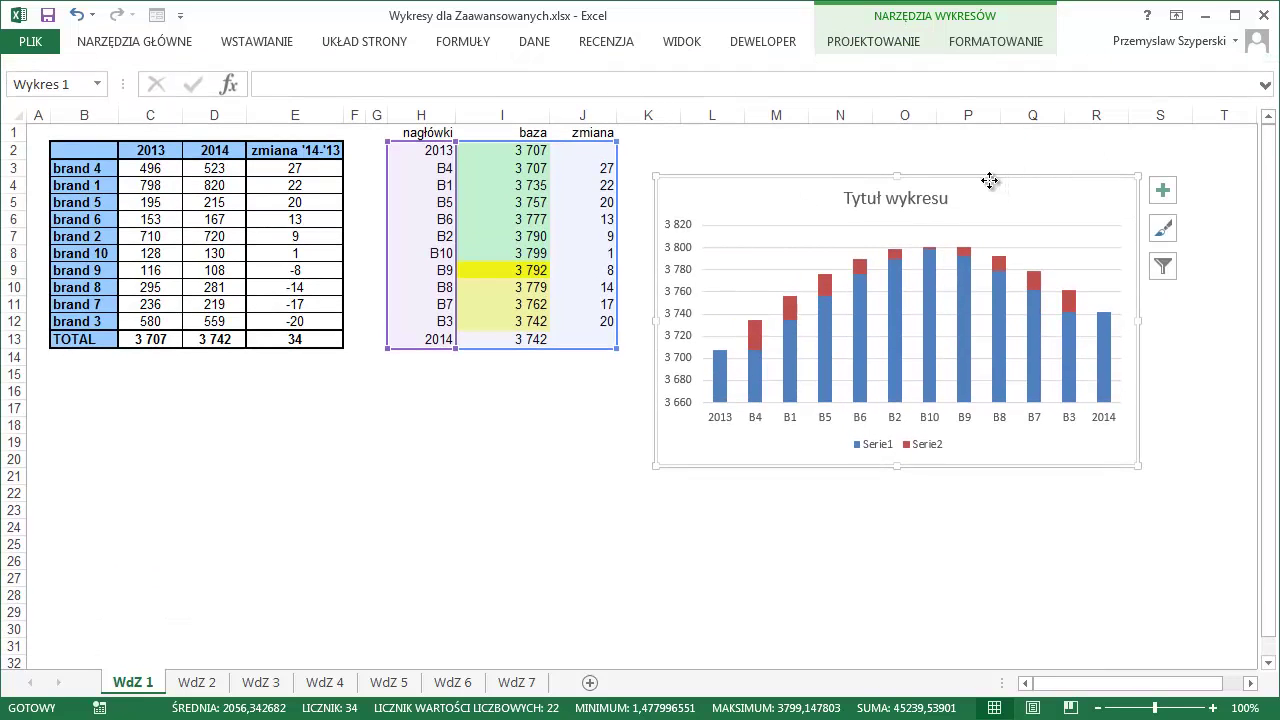
left_click_drag(989, 180, 974, 163)
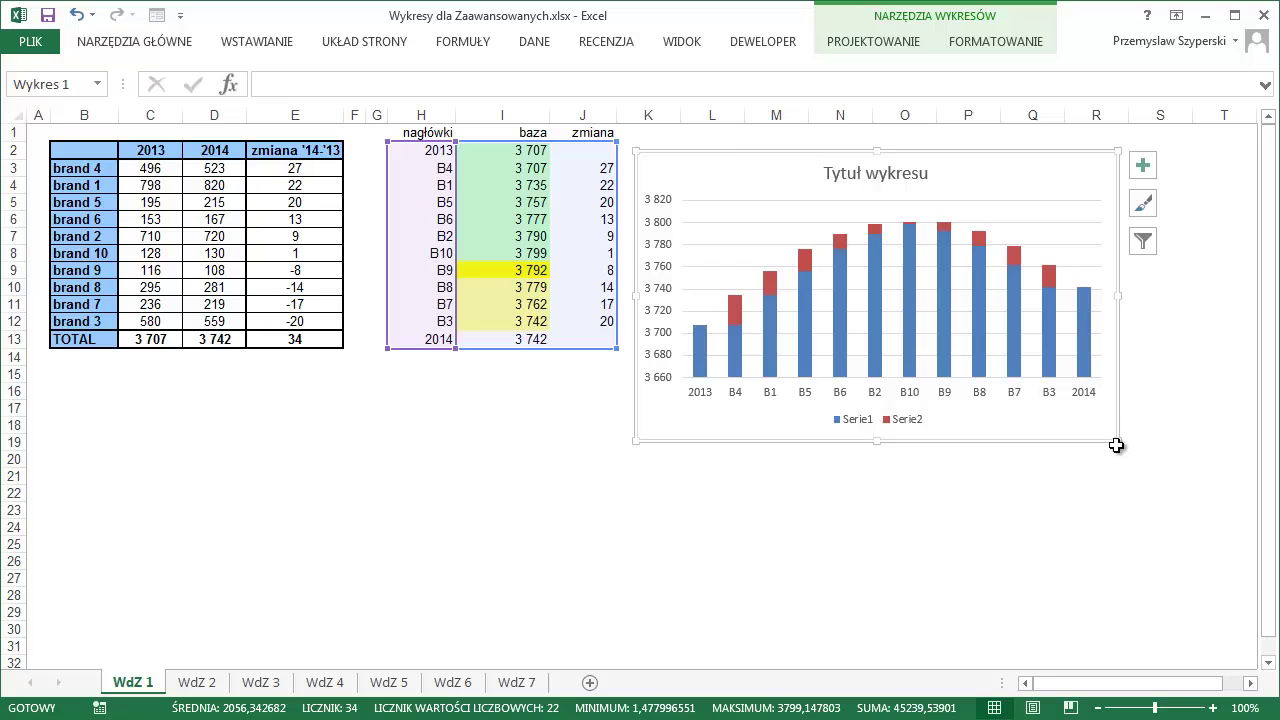
left_click(1122, 441)
left_click(1109, 430)
left_click_drag(1113, 437, 1223, 578)
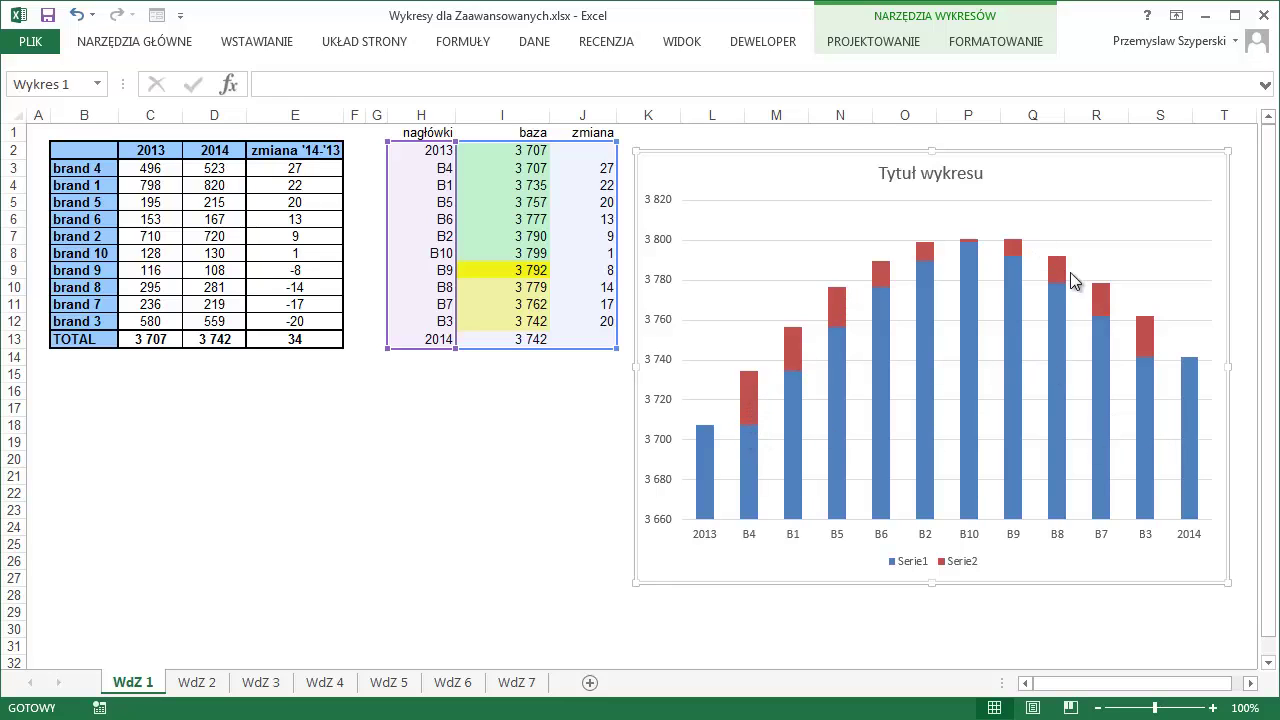
Give the blue B4 base column No Fill
left_click(745, 465)
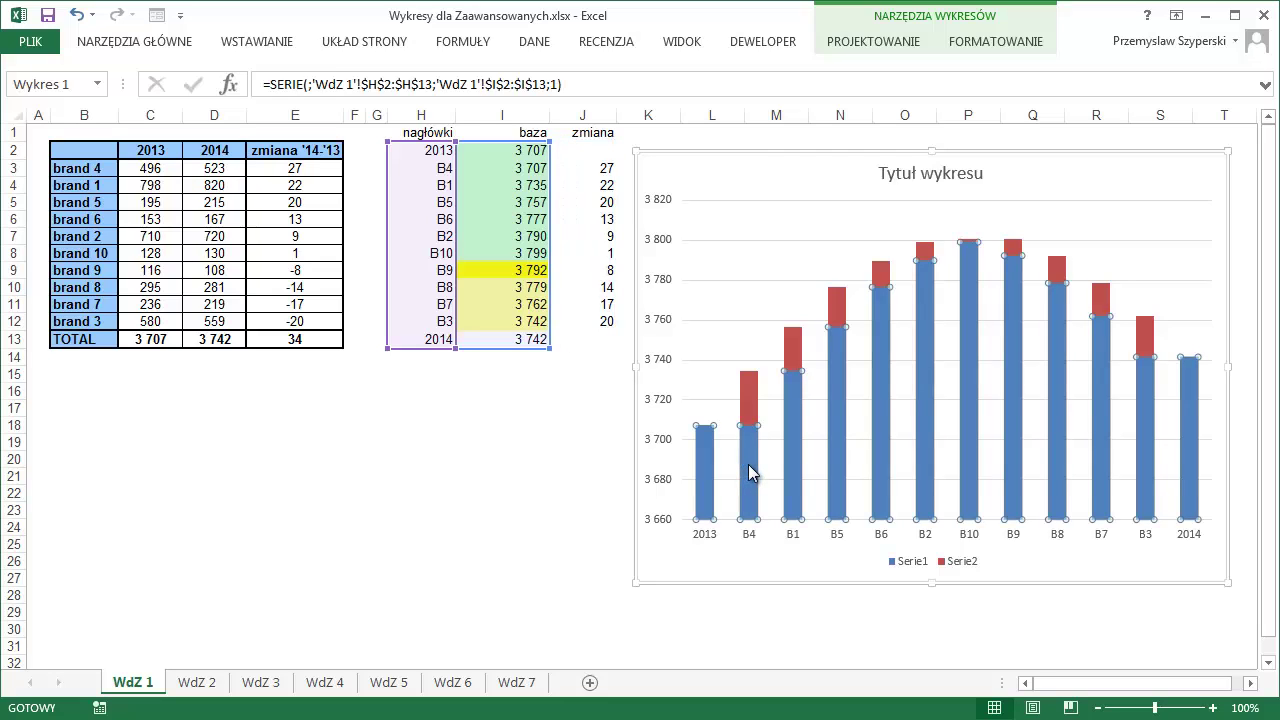
left_click(749, 466)
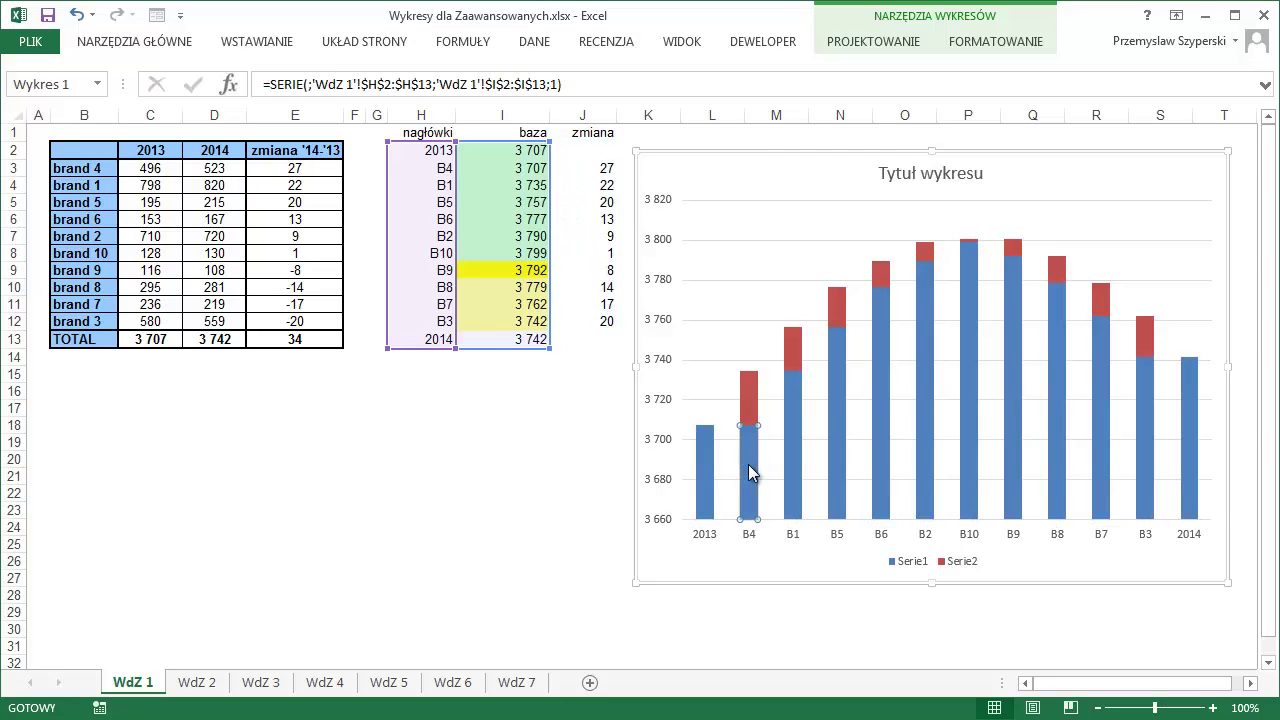
right_click(750, 468)
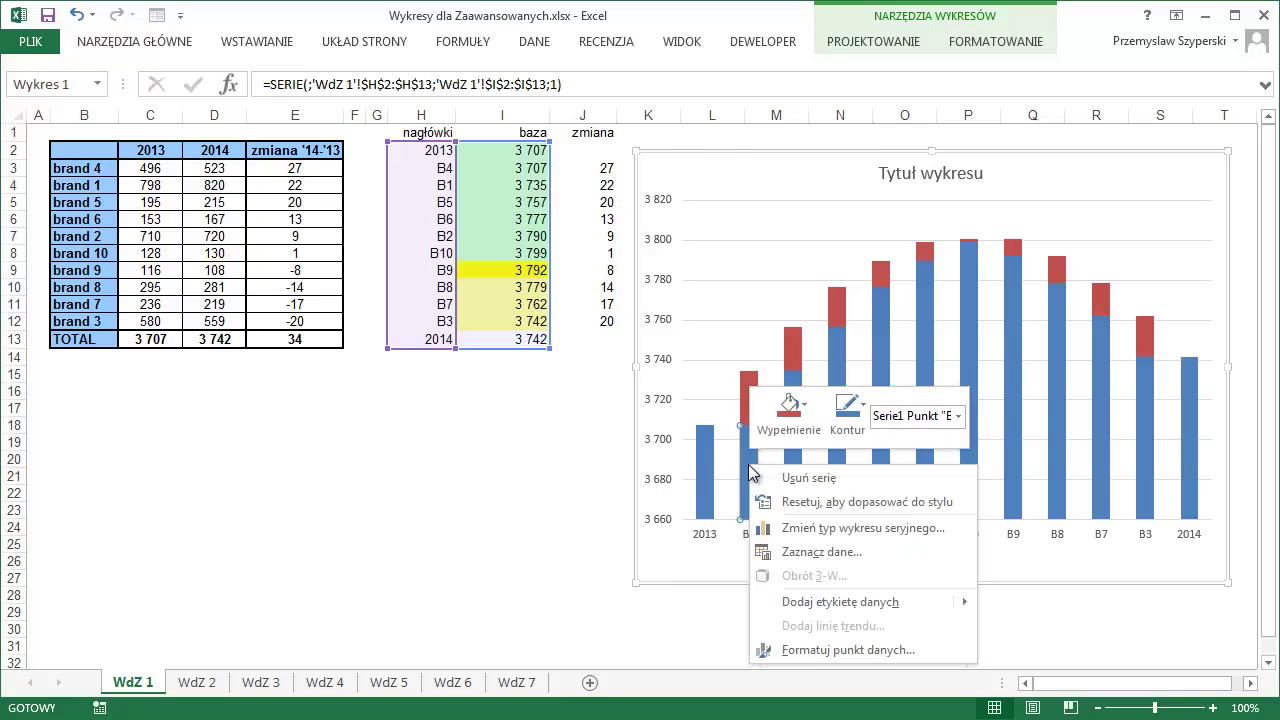
left_click(800, 428)
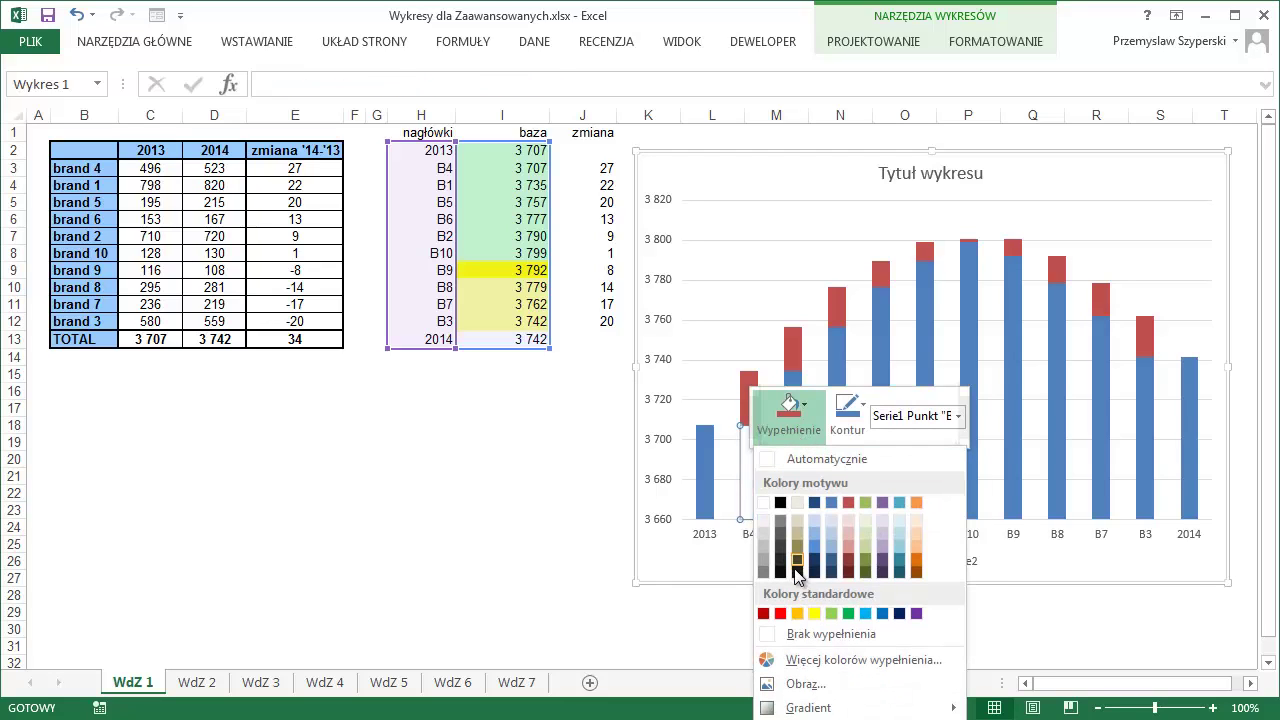
left_click(769, 634)
left_click(533, 477)
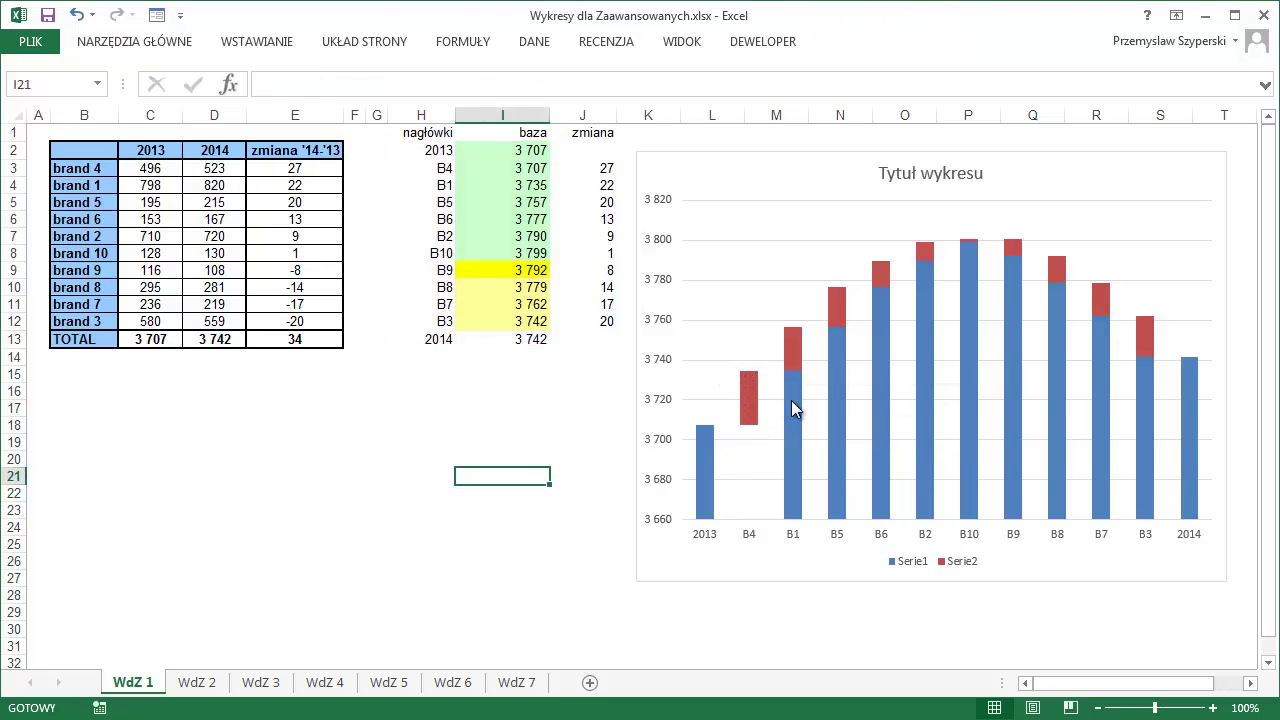
Repeat No Fill with F4 on every remaining middle base column, B1 through B3
mouse_move(791, 401)
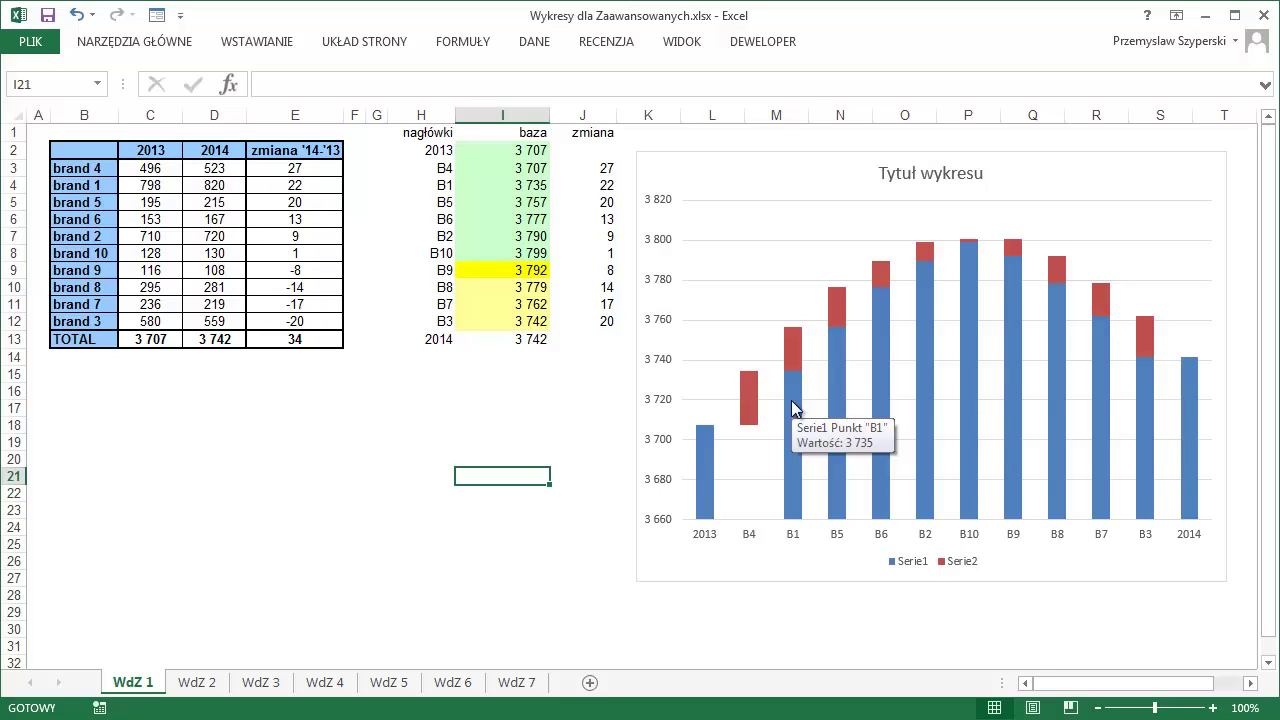
left_click(792, 405)
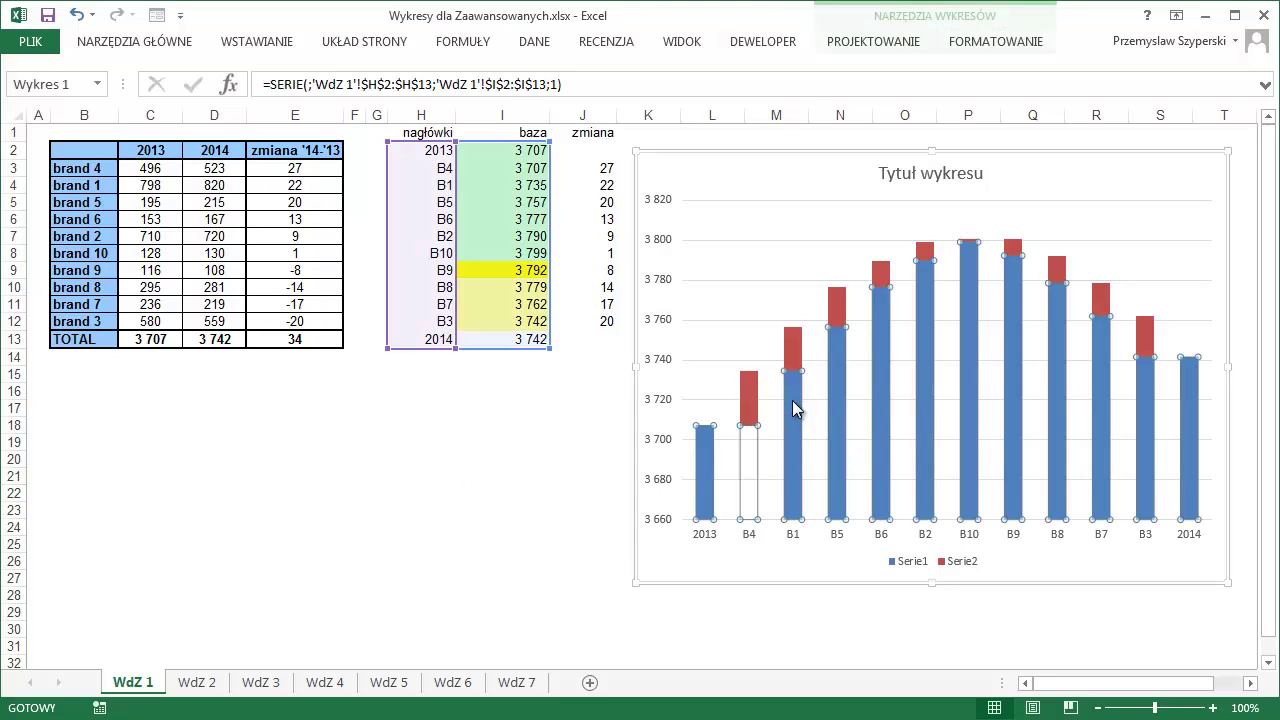
left_click(795, 412)
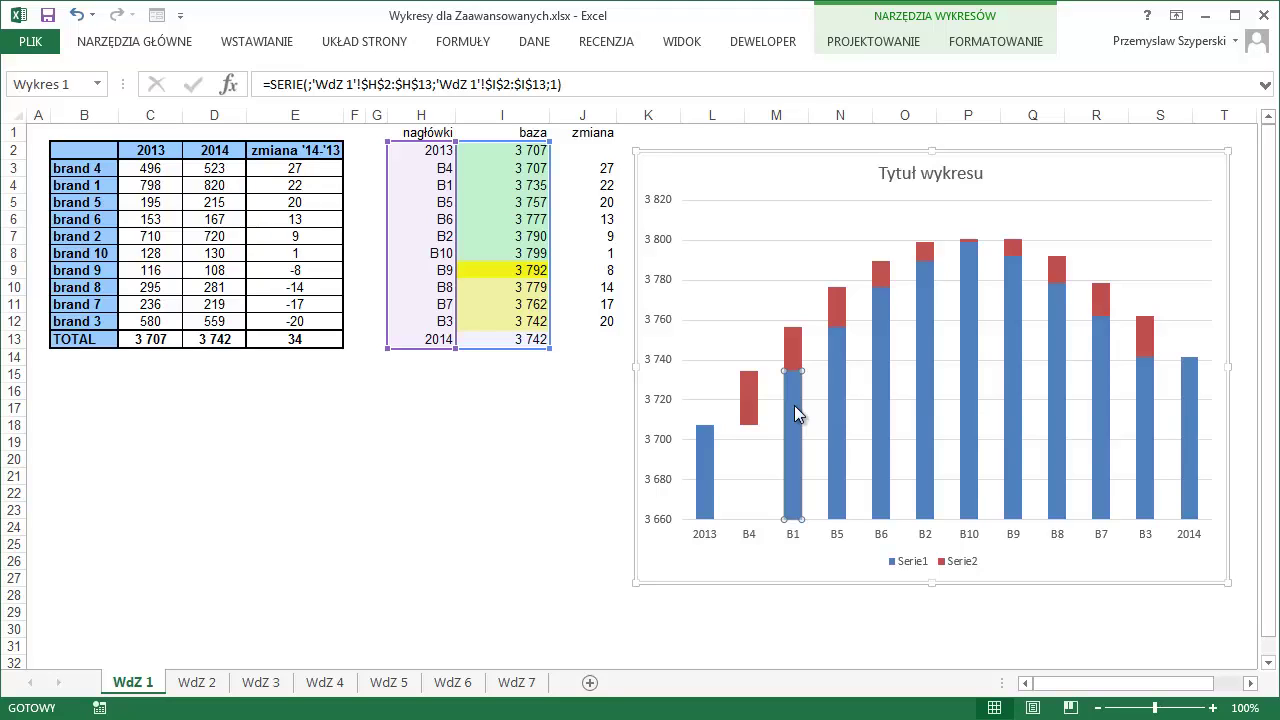
key("F4")
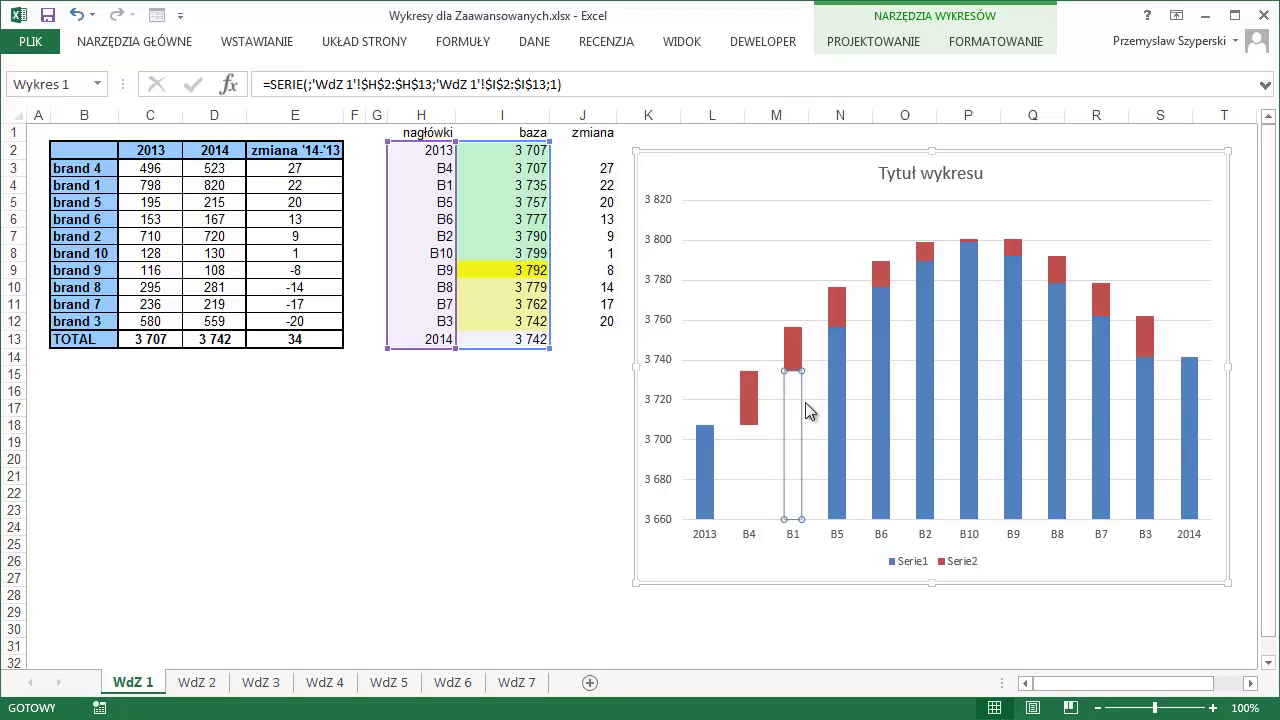
left_click(840, 385)
key("F4")
left_click(885, 382)
key("F4")
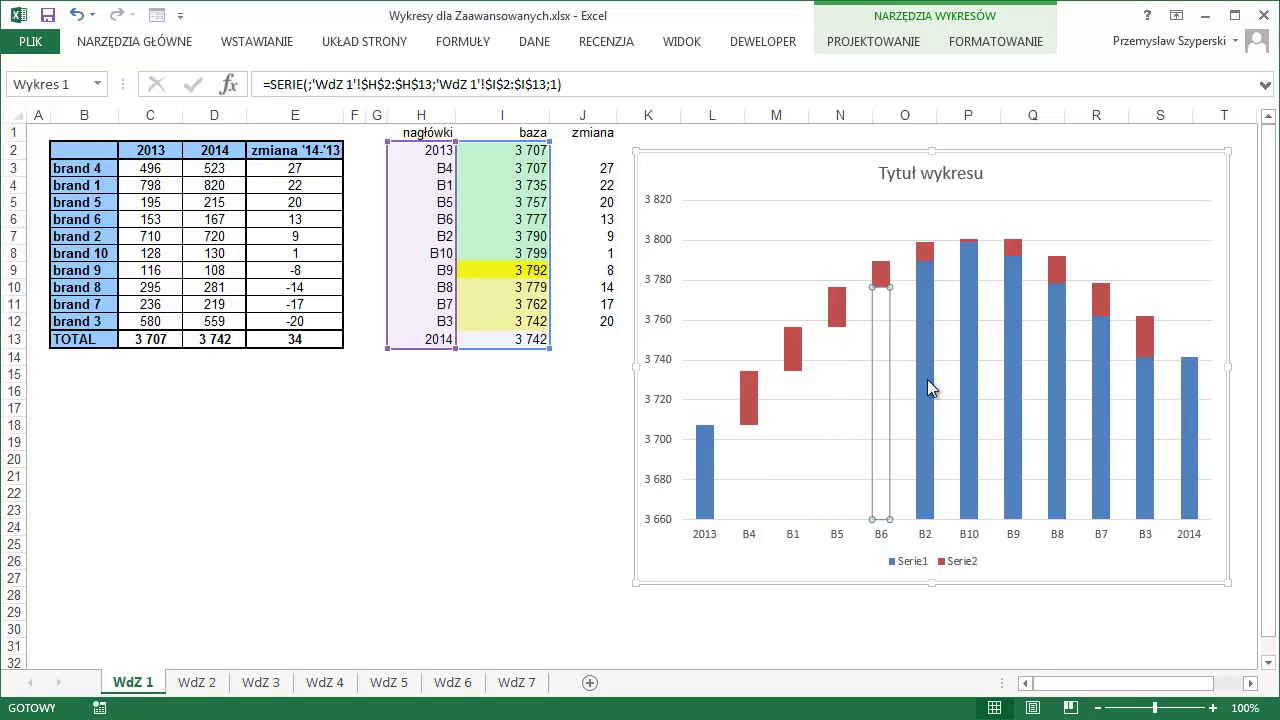
left_click(927, 379)
key("F4")
left_click(967, 387)
key("F4")
left_click(1020, 389)
key("F4")
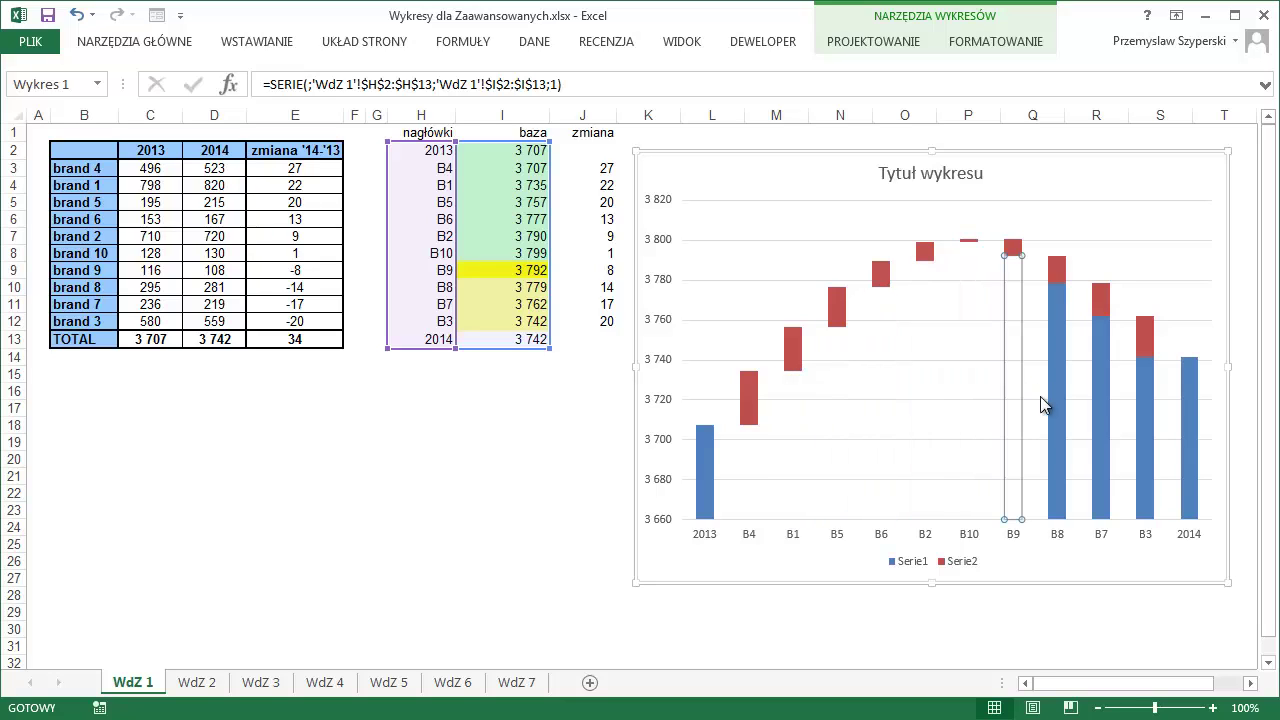
left_click(1057, 401)
key("F4")
left_click(1102, 424)
key("F4")
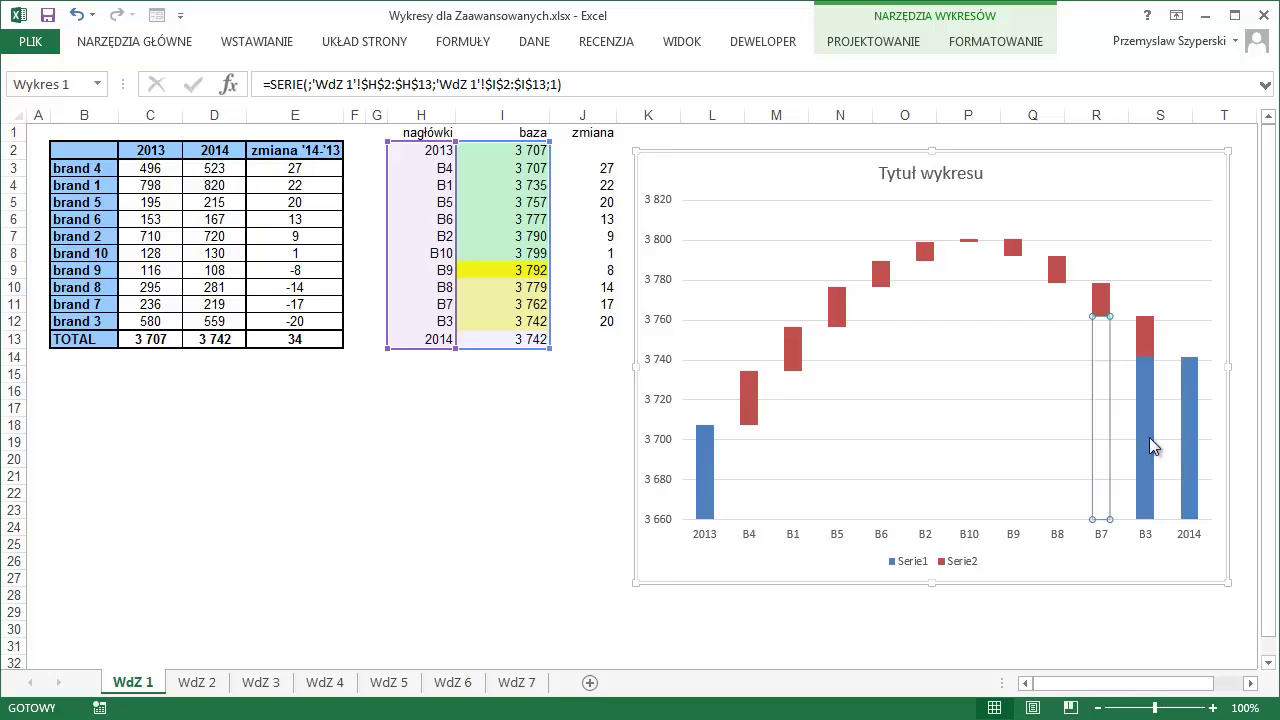
left_click(1149, 437)
key("F4")
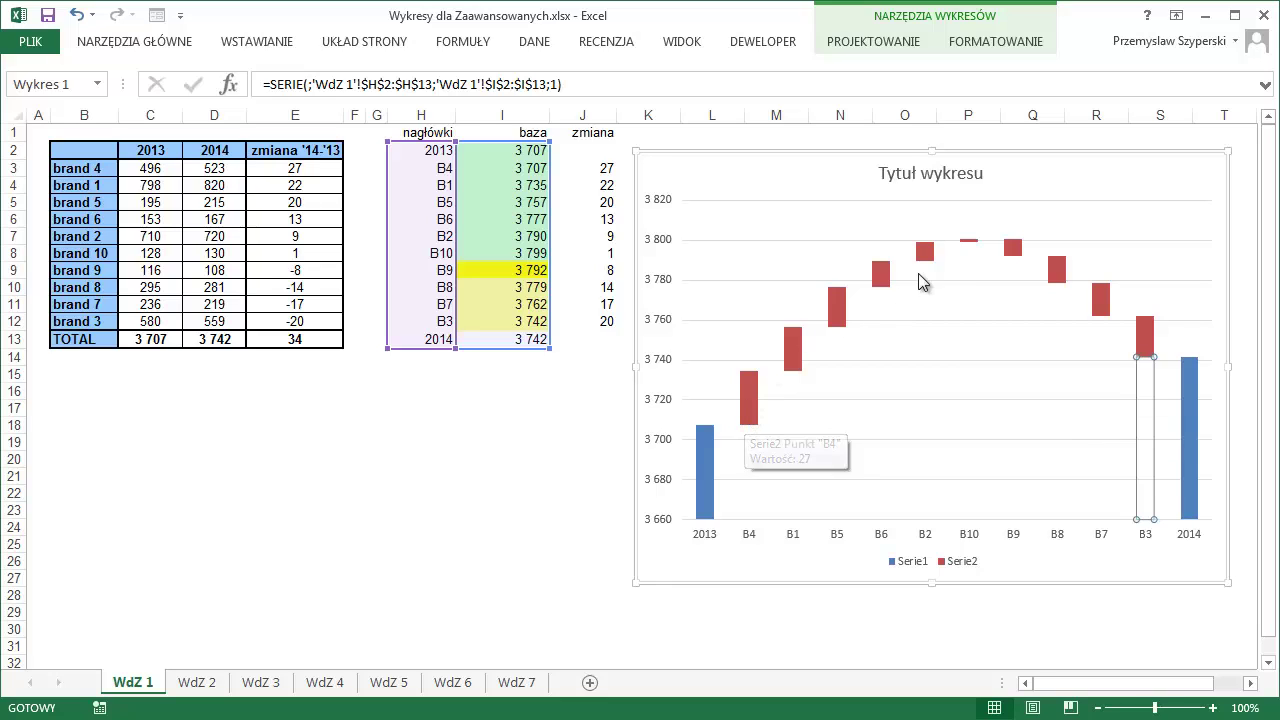
mouse_move(970, 245)
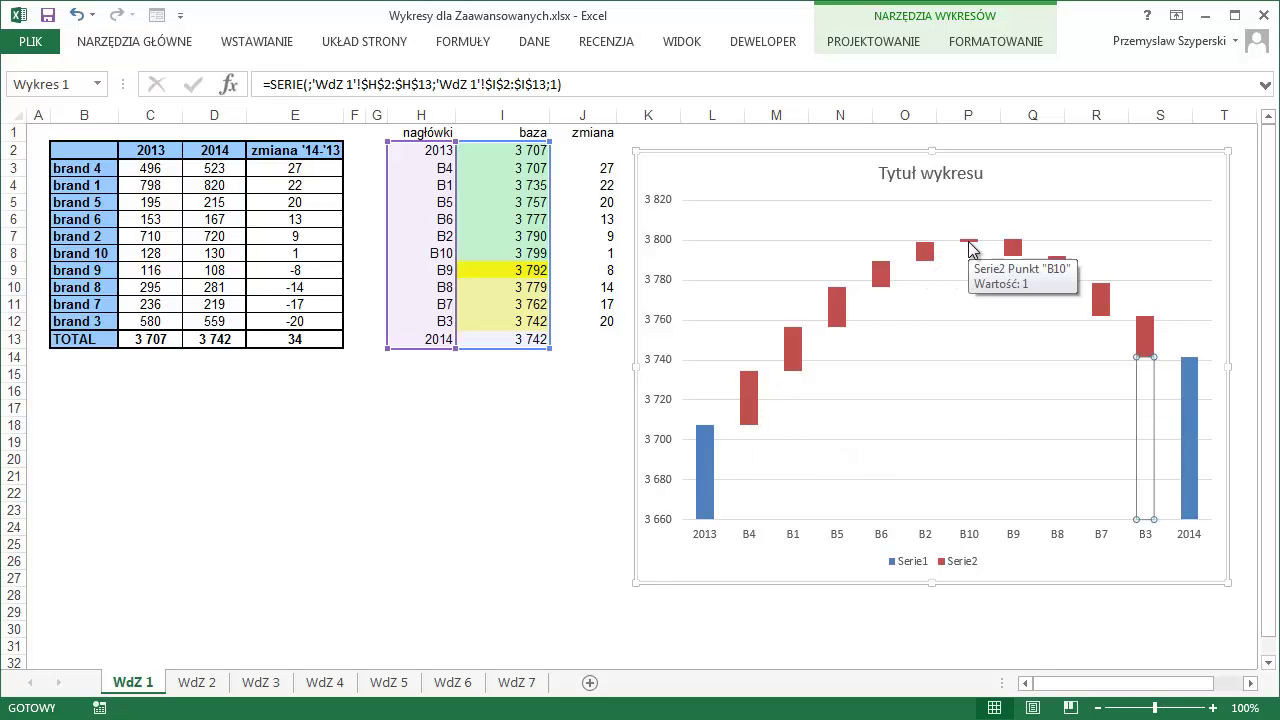
left_click(1183, 341)
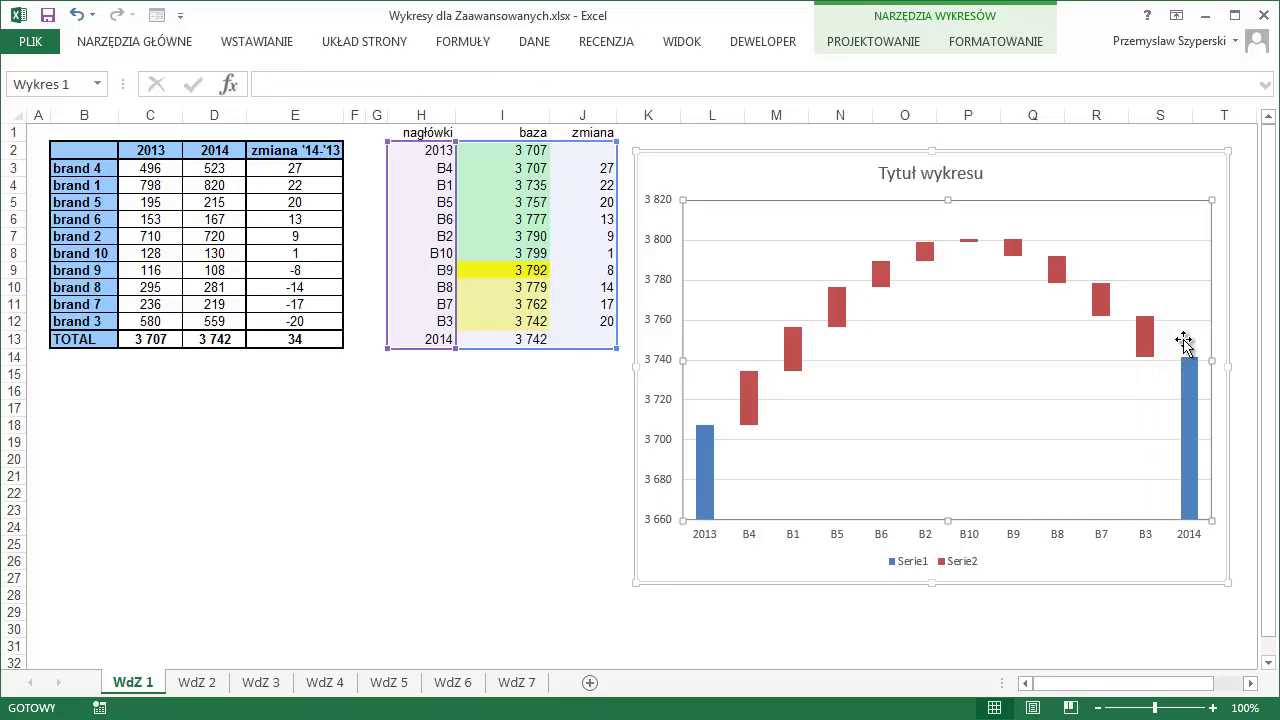
Colour the whole Serie2 change-bar series green
left_click(791, 357)
right_click(791, 357)
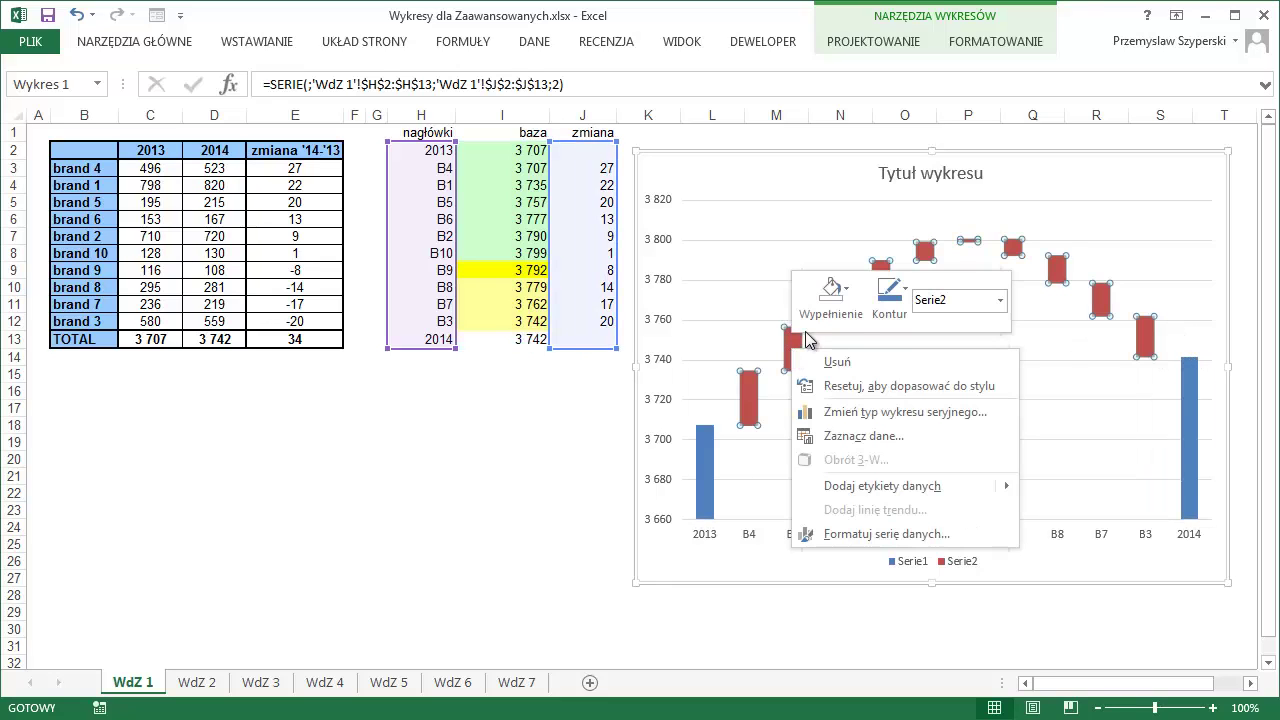
left_click(831, 292)
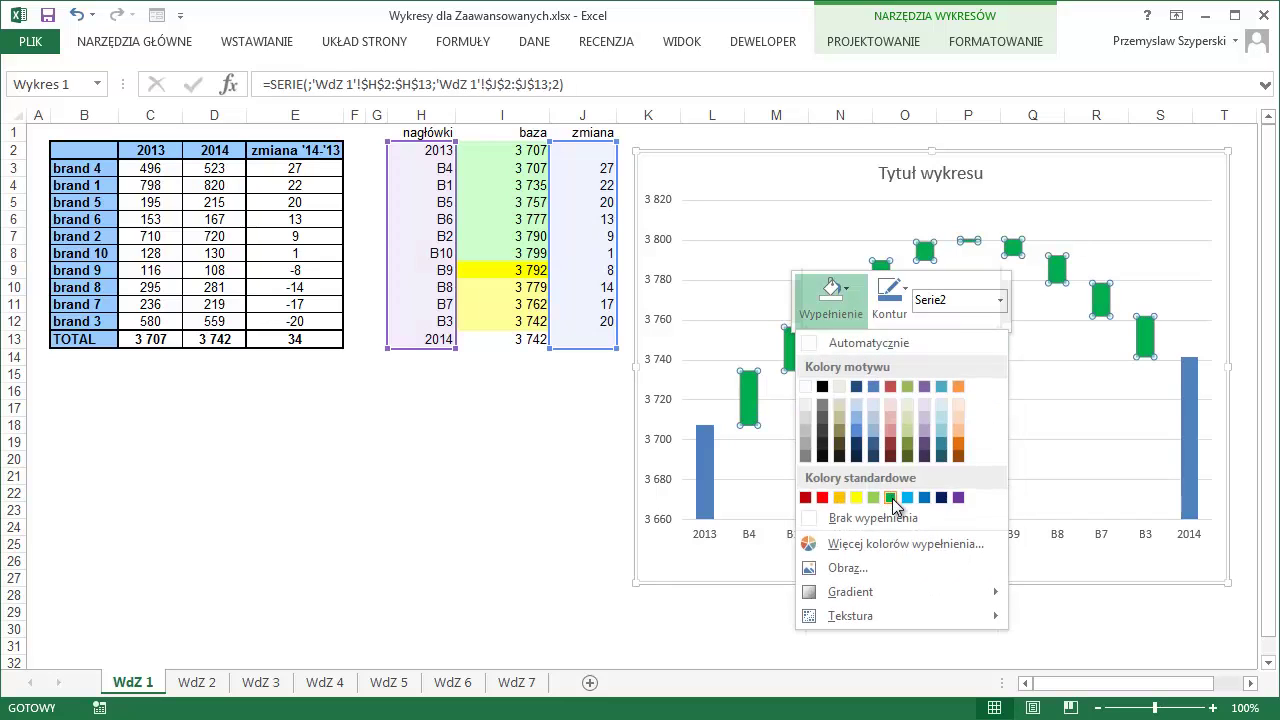
left_click(892, 500)
Make the declining bars B9, B8, B7 and B3 red
left_click(1013, 249)
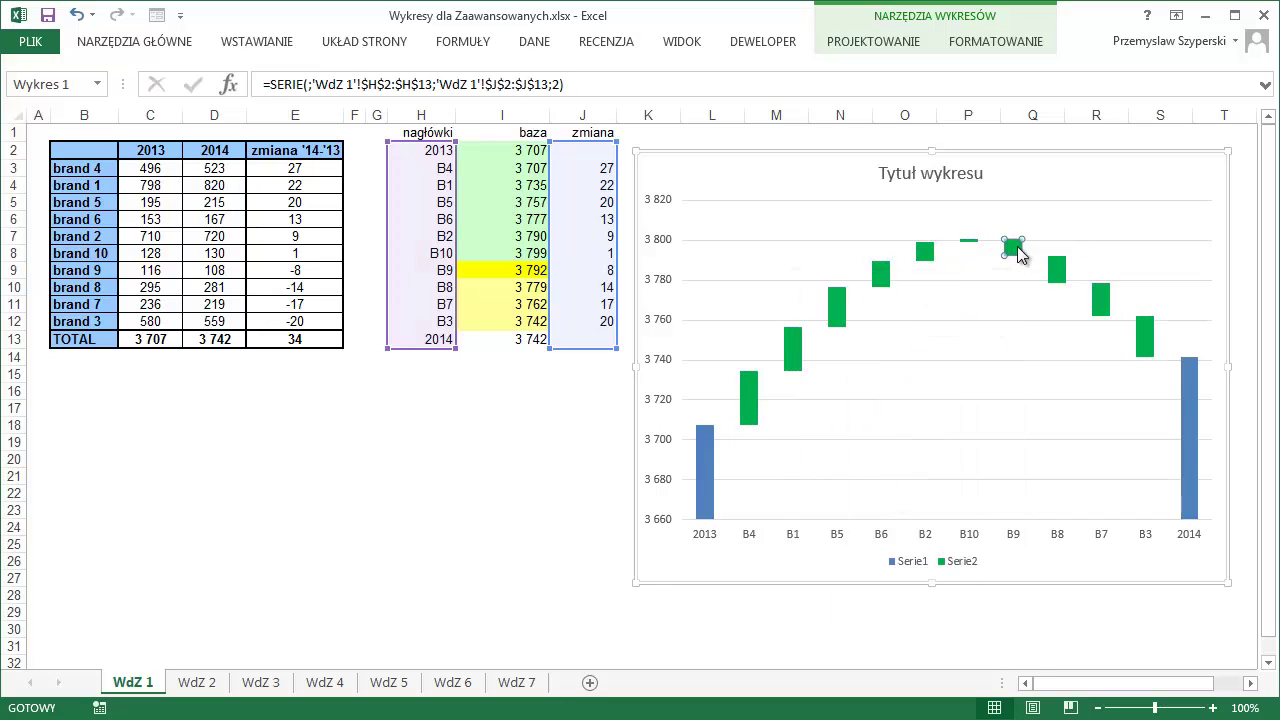
right_click(1015, 250)
left_click(1083, 214)
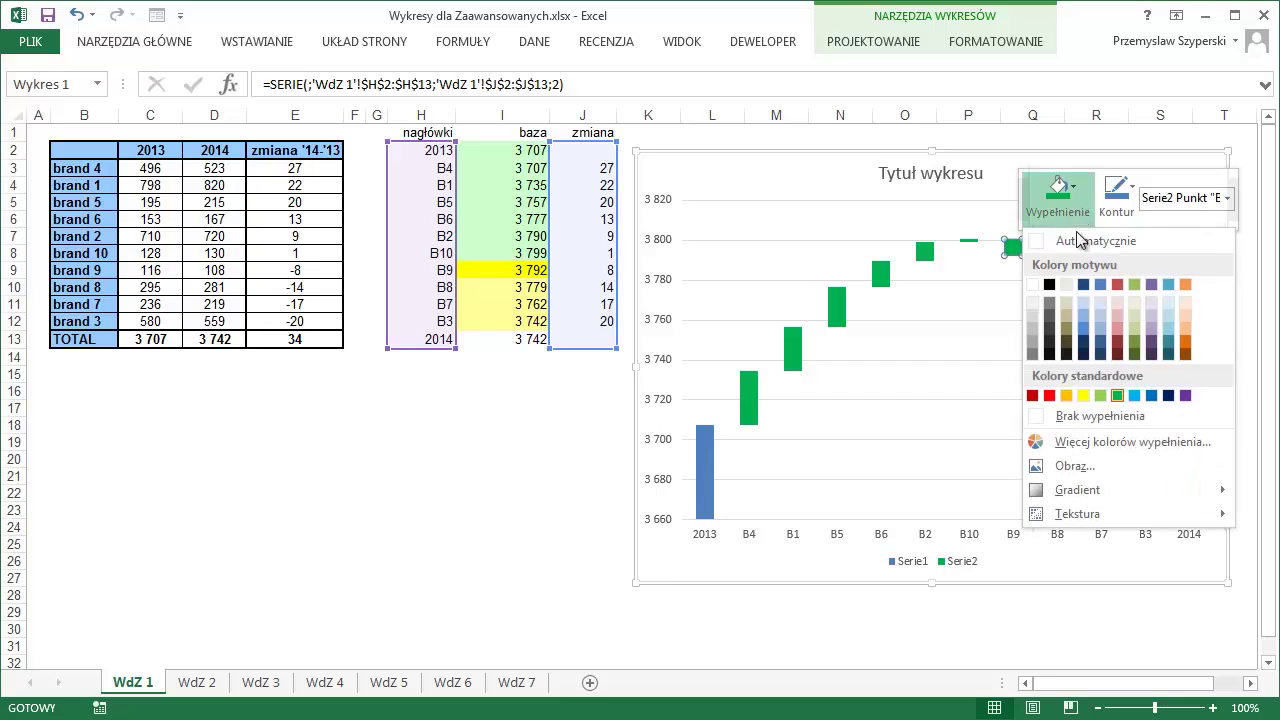
left_click(1050, 400)
left_click(1060, 270)
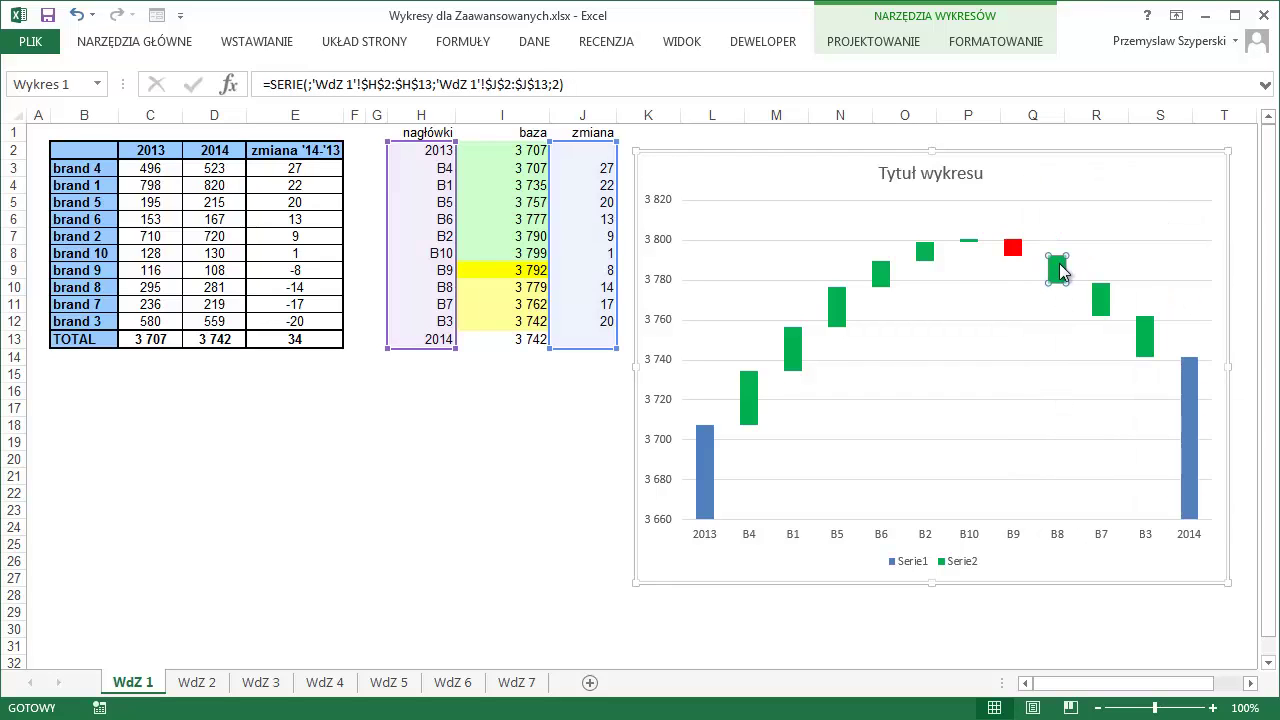
key("F4")
left_click(1098, 300)
key("F4")
left_click(1145, 337)
key("F4")
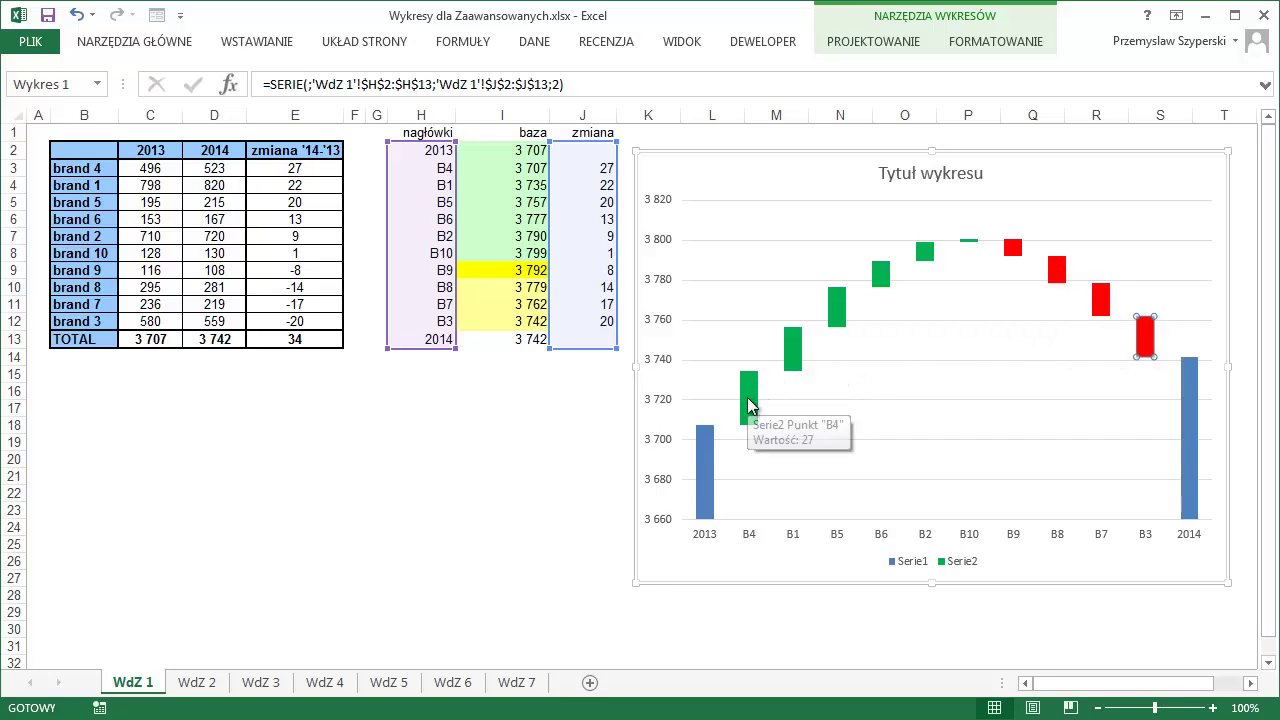
left_click(749, 400)
right_click(750, 400)
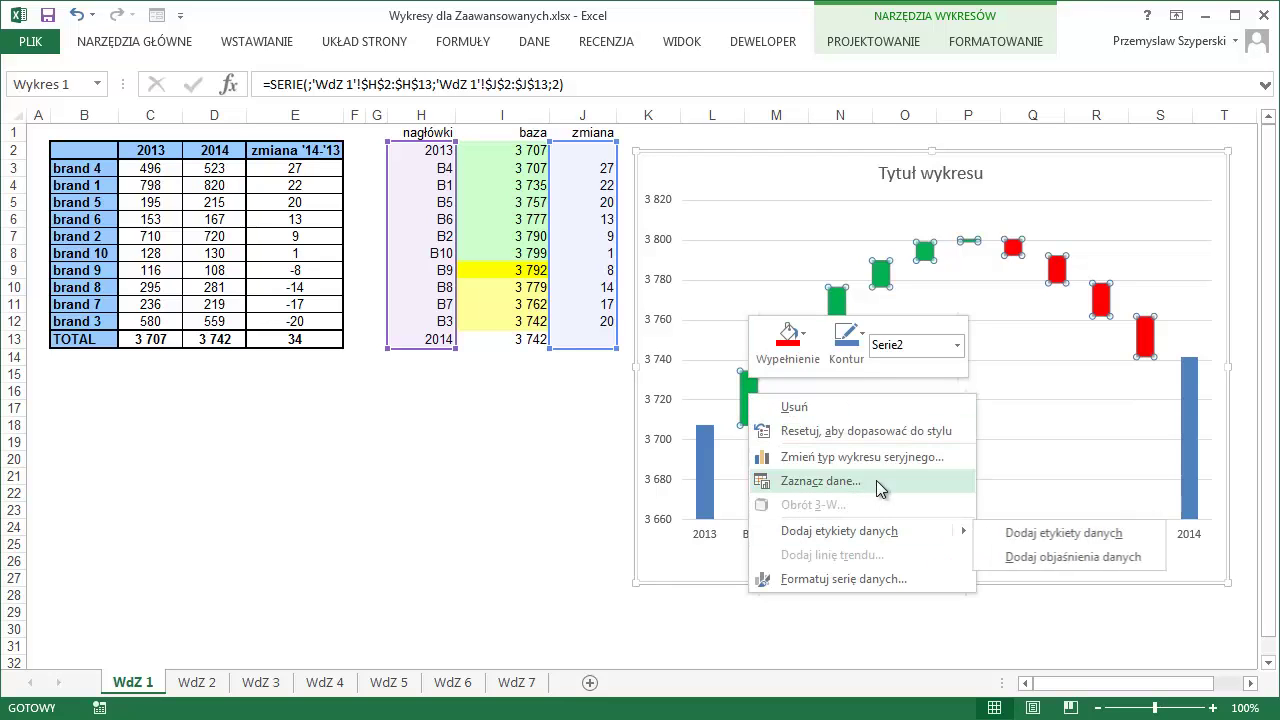
Add value labels to the change bars and format them bold at 12 points
left_click(886, 531)
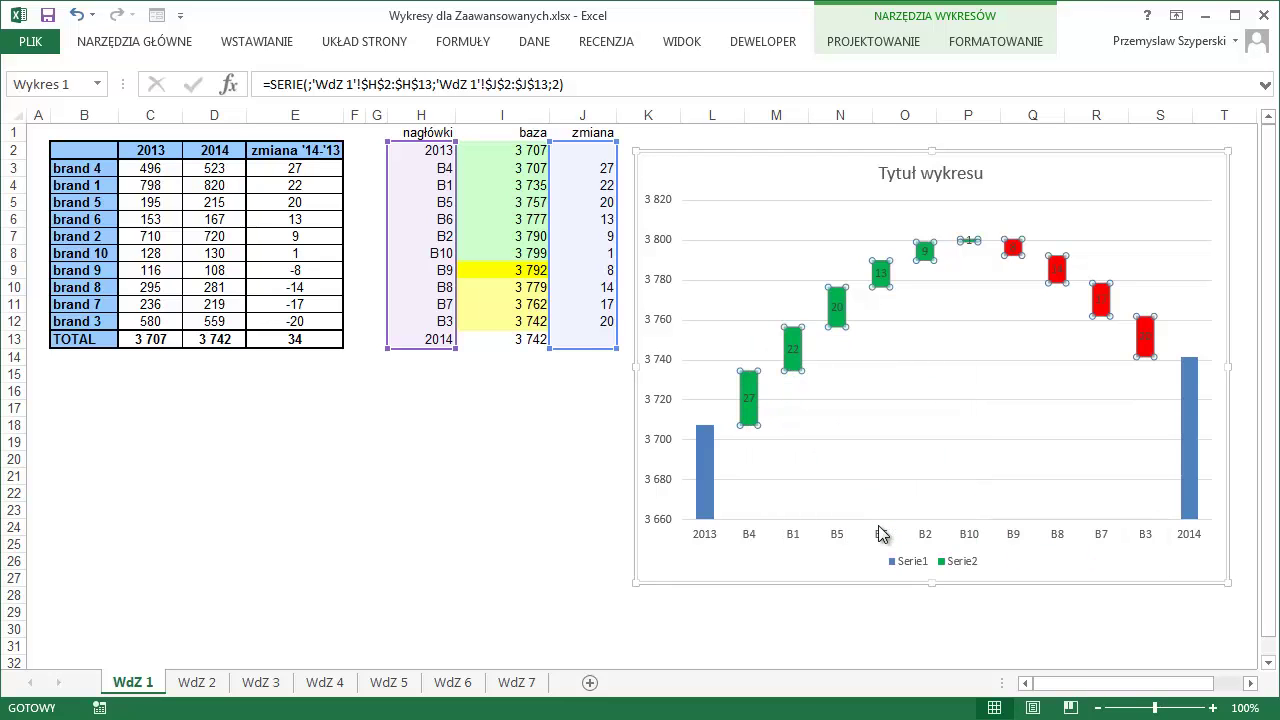
left_click(792, 349)
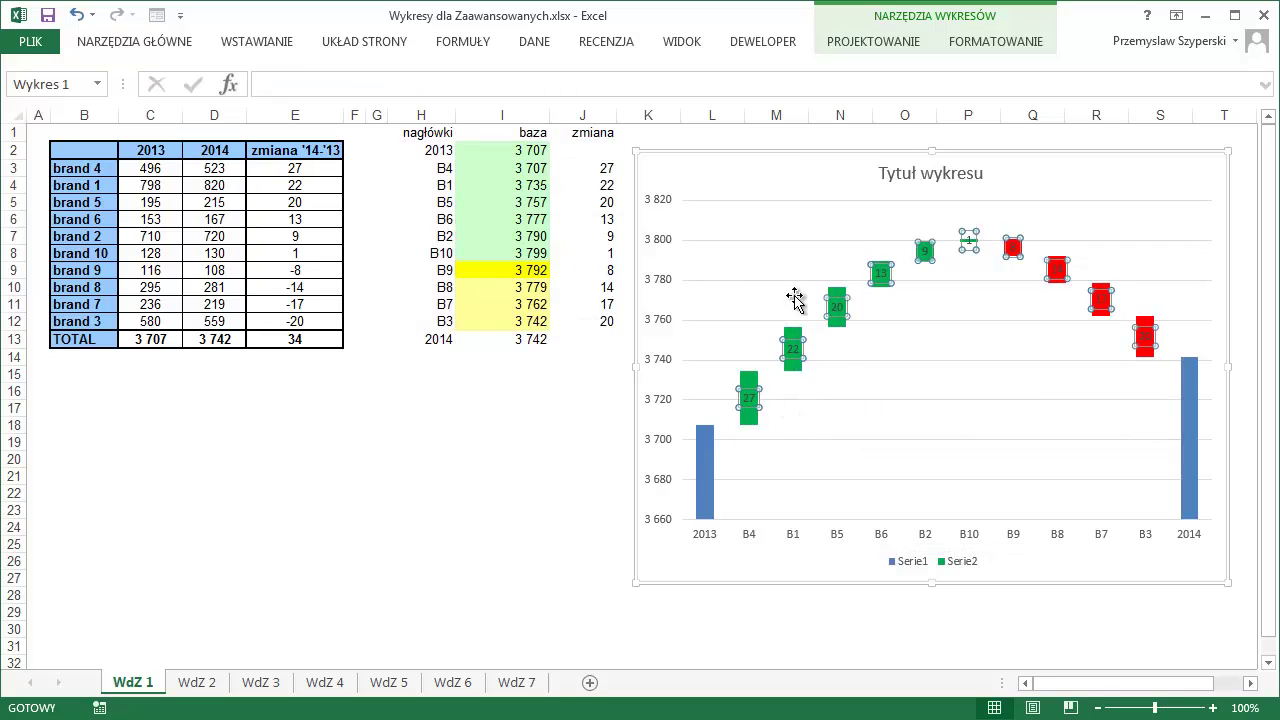
right_click(750, 396)
key("Escape")
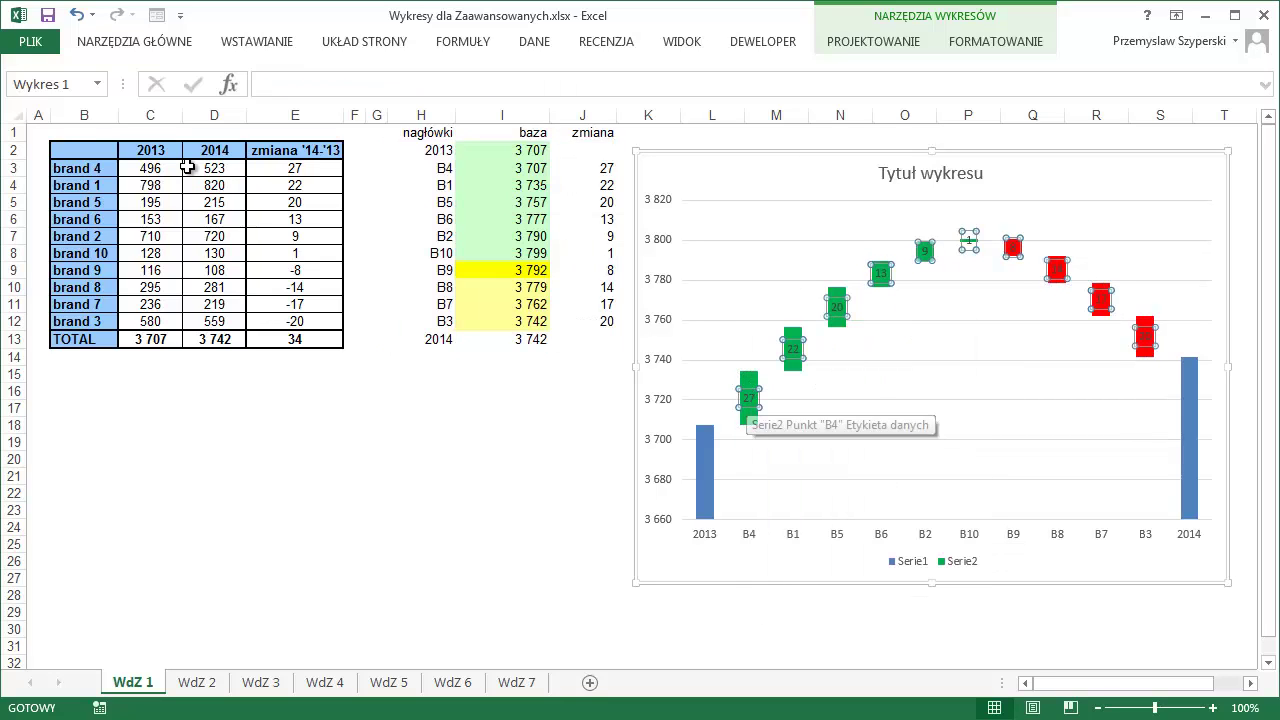
left_click(104, 45)
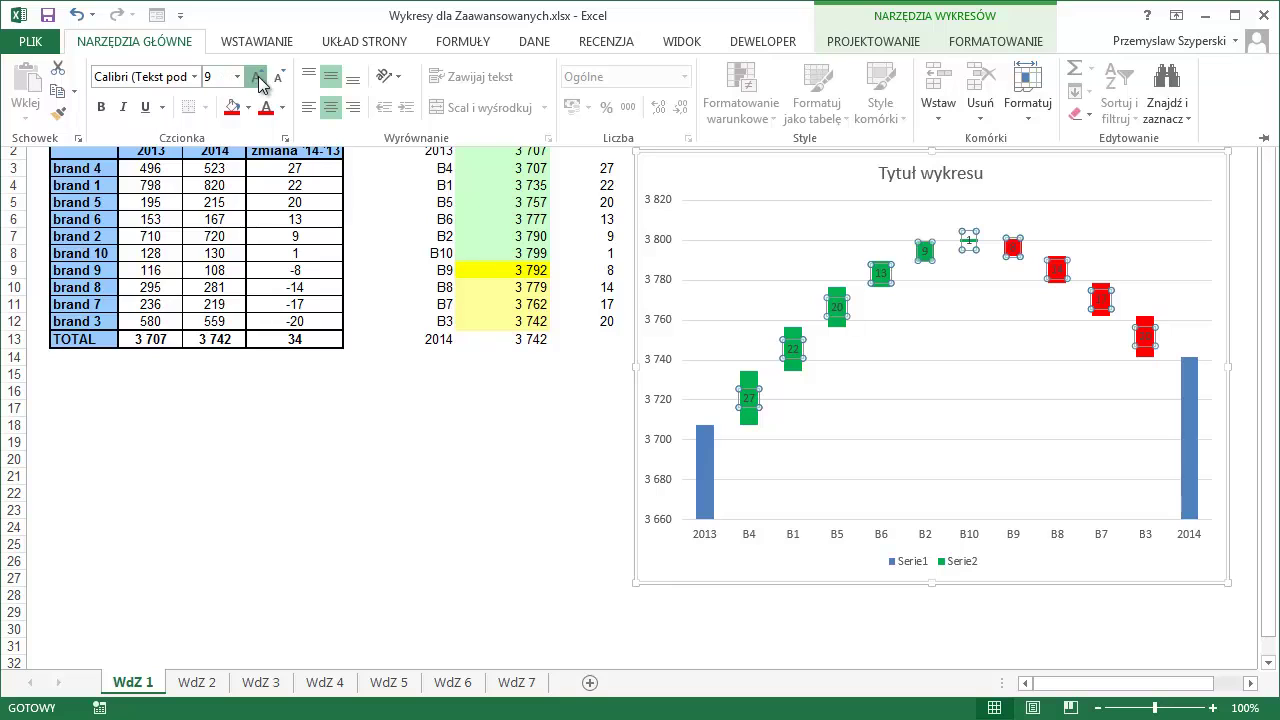
left_click(256, 77)
left_click(256, 77)
left_click(256, 77)
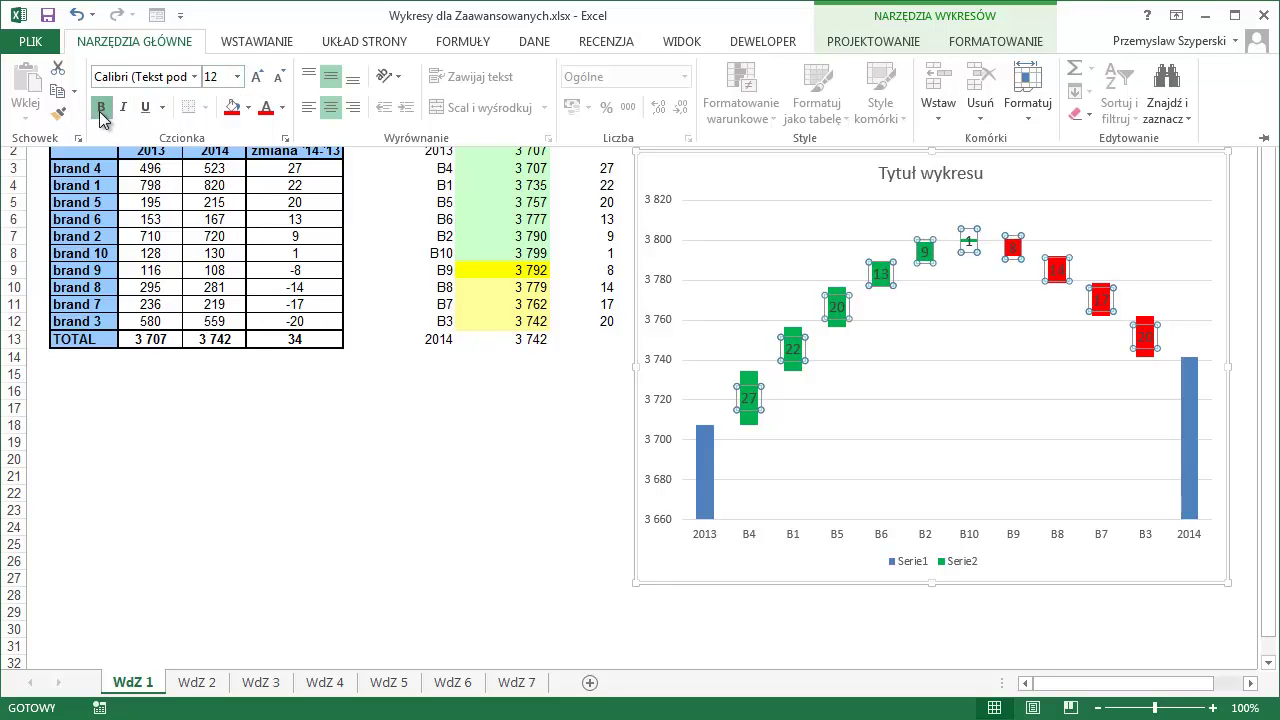
left_click(101, 110)
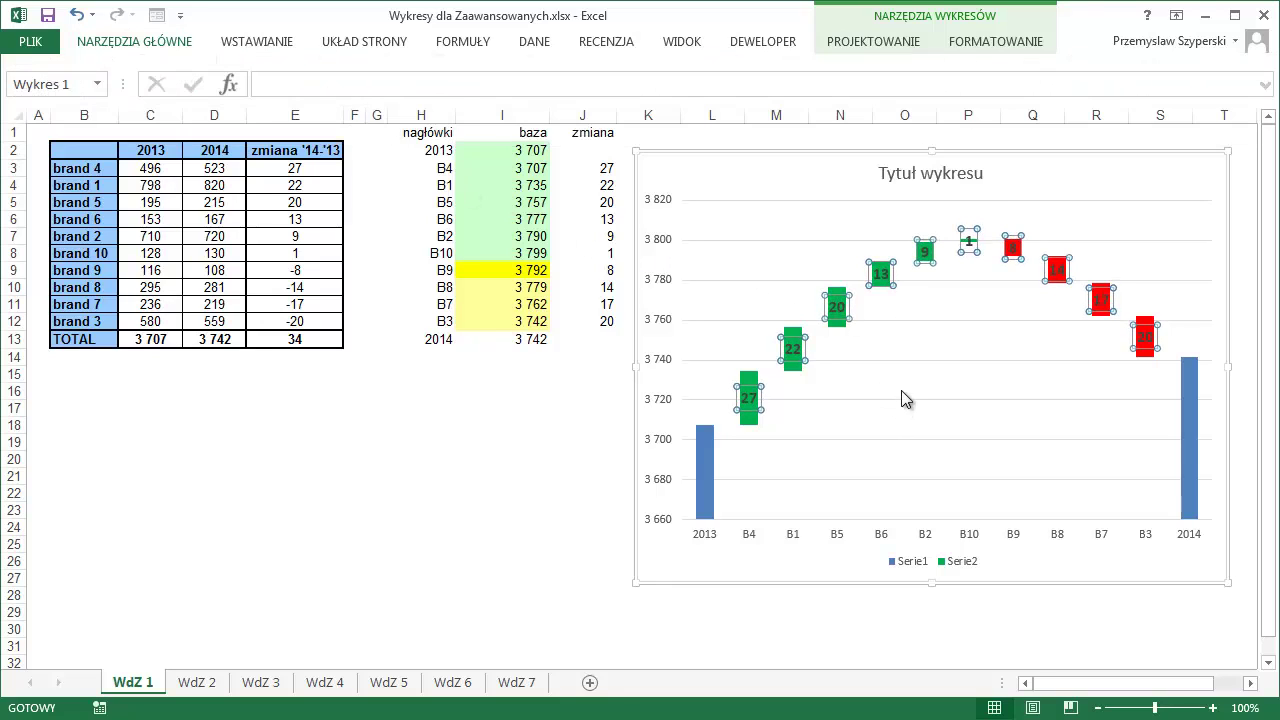
left_click(706, 456)
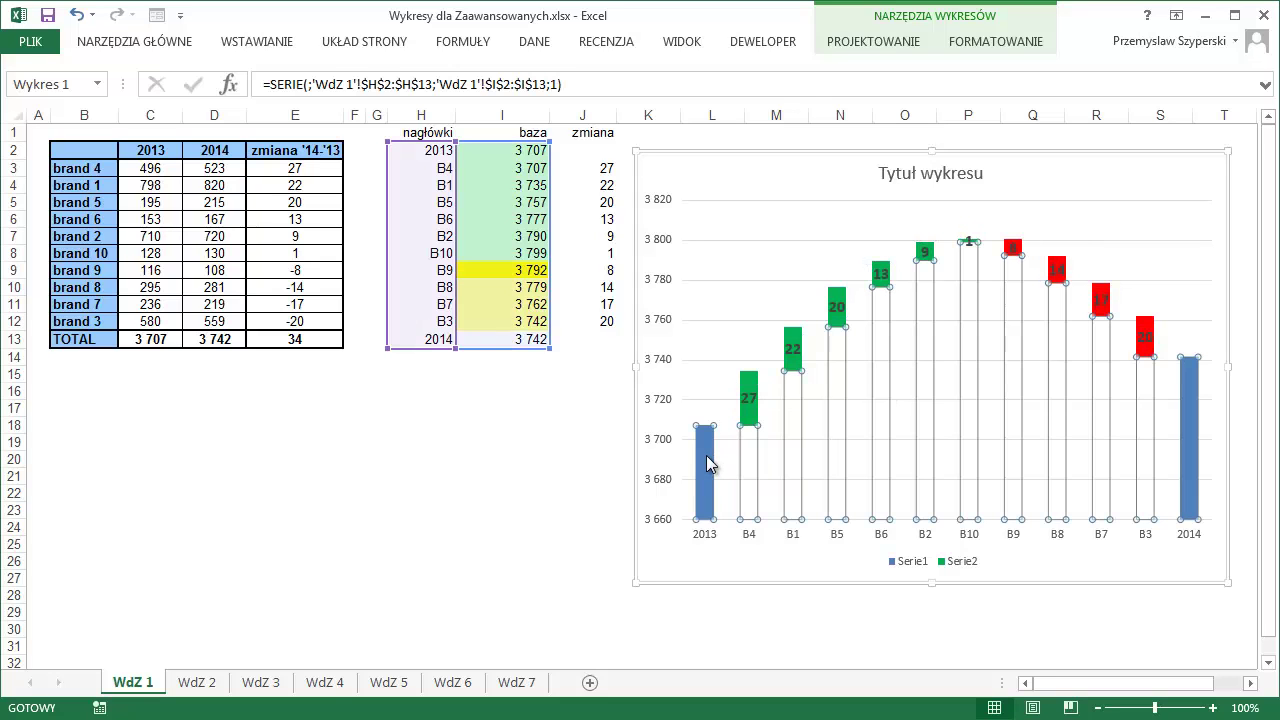
left_click(1252, 690)
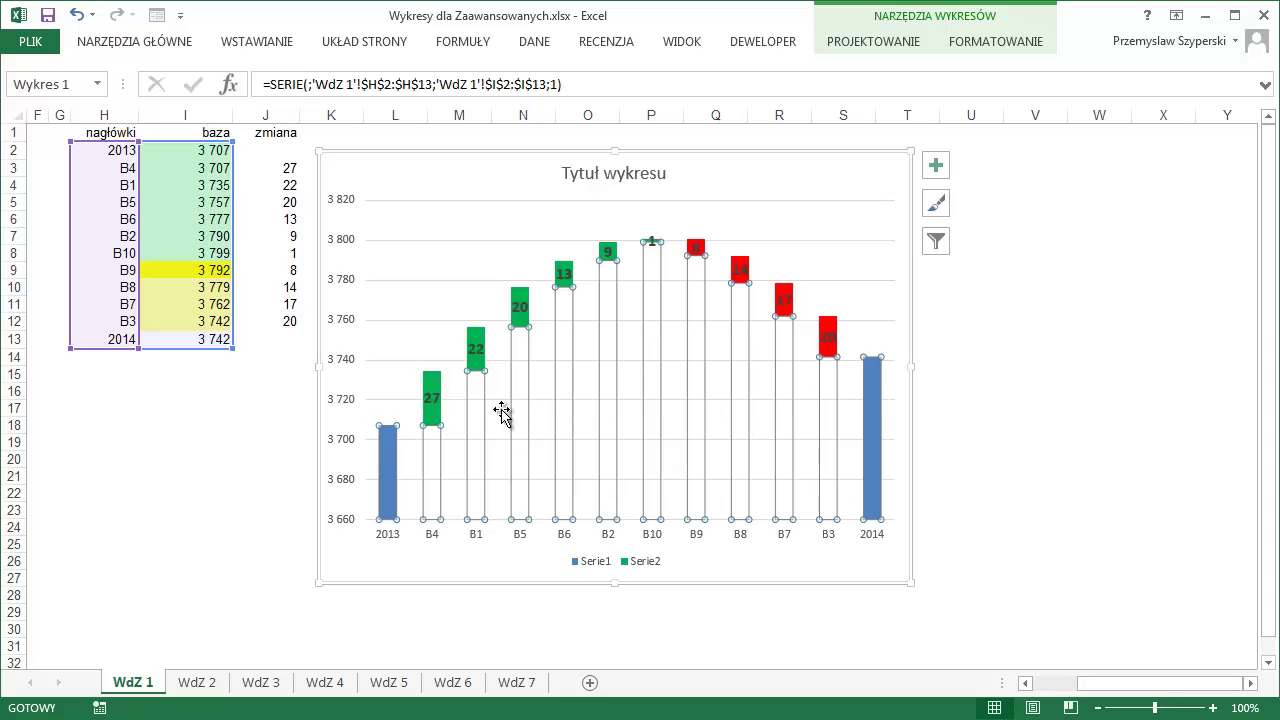
Reduce the Serie1 gap width from 150% to 50% so columns nearly touch
right_click(877, 423)
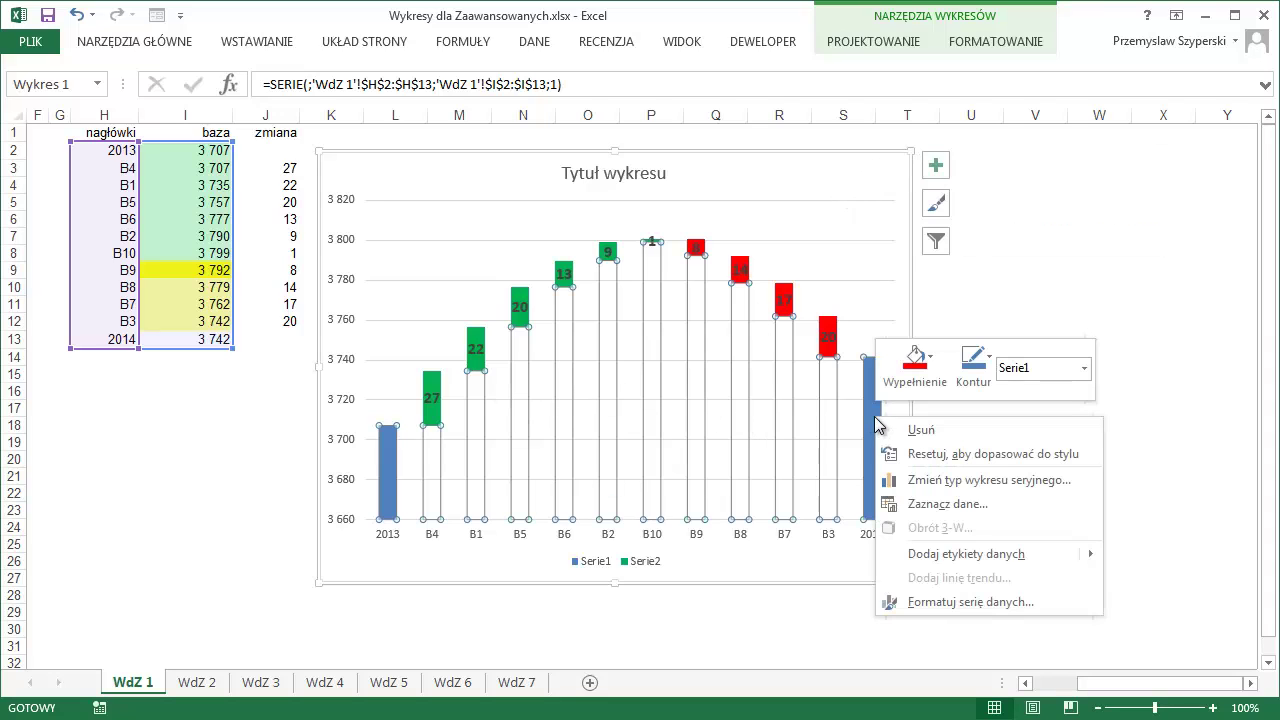
left_click(1010, 602)
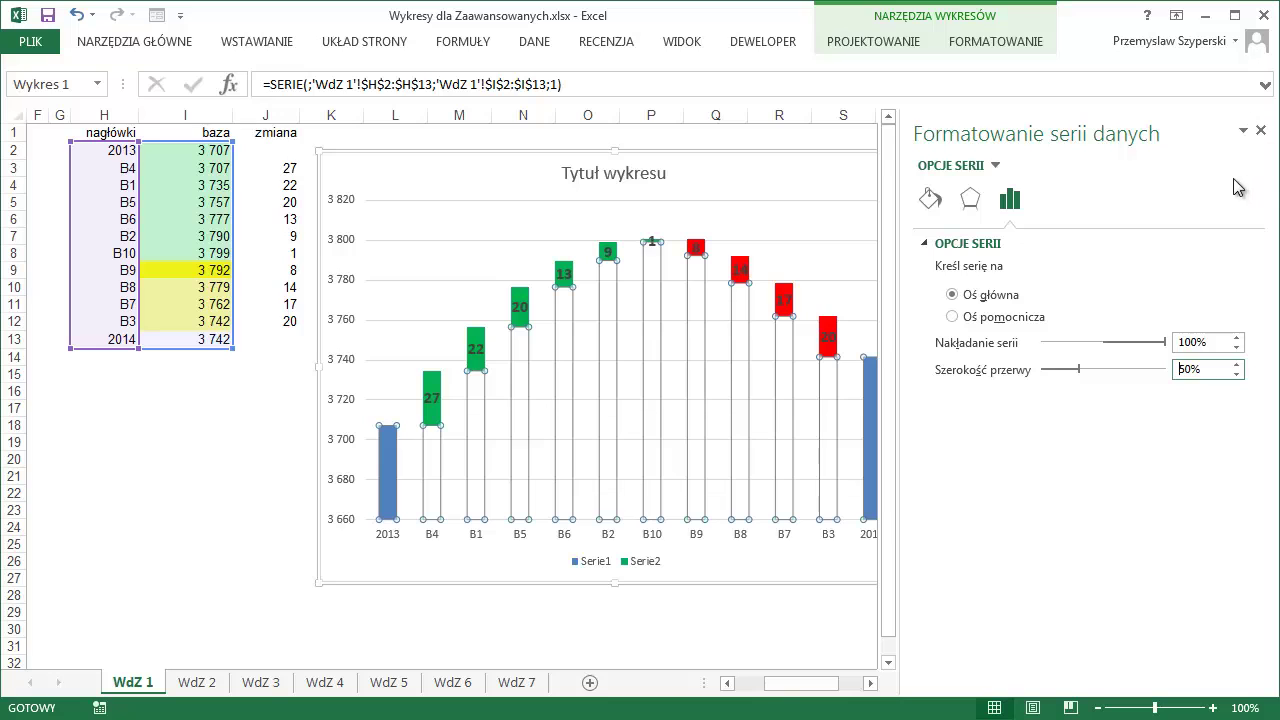
left_click(1261, 131)
left_click(1035, 321)
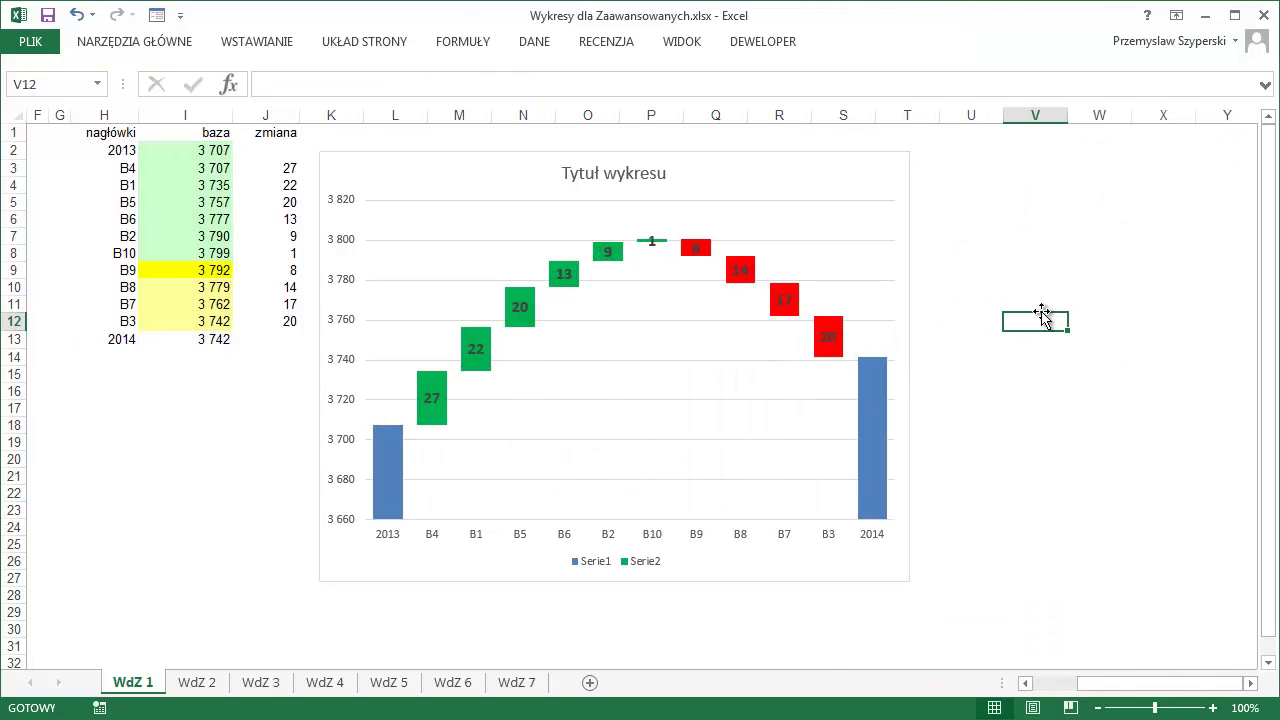
Reposition the value labels above rising bars (27, 22, 20, 13, 9, 1) and below falling bars (8, 14, 17)
left_click(432, 402)
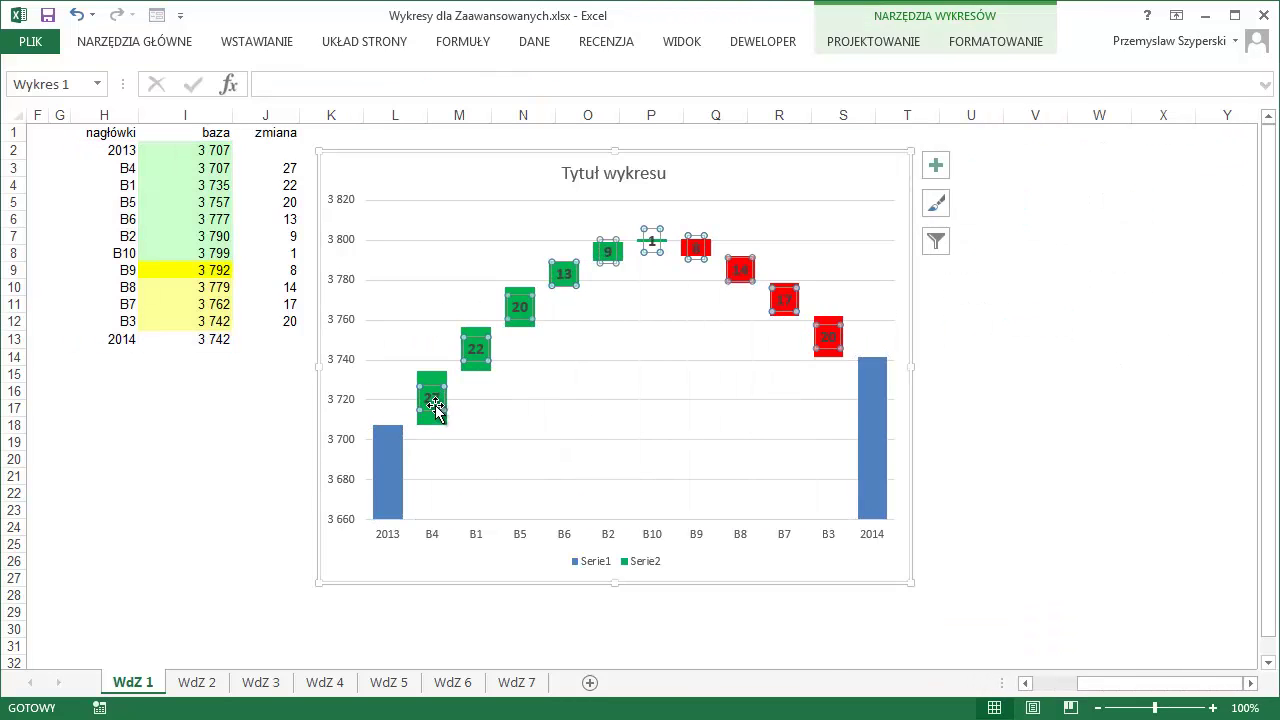
left_click(432, 402)
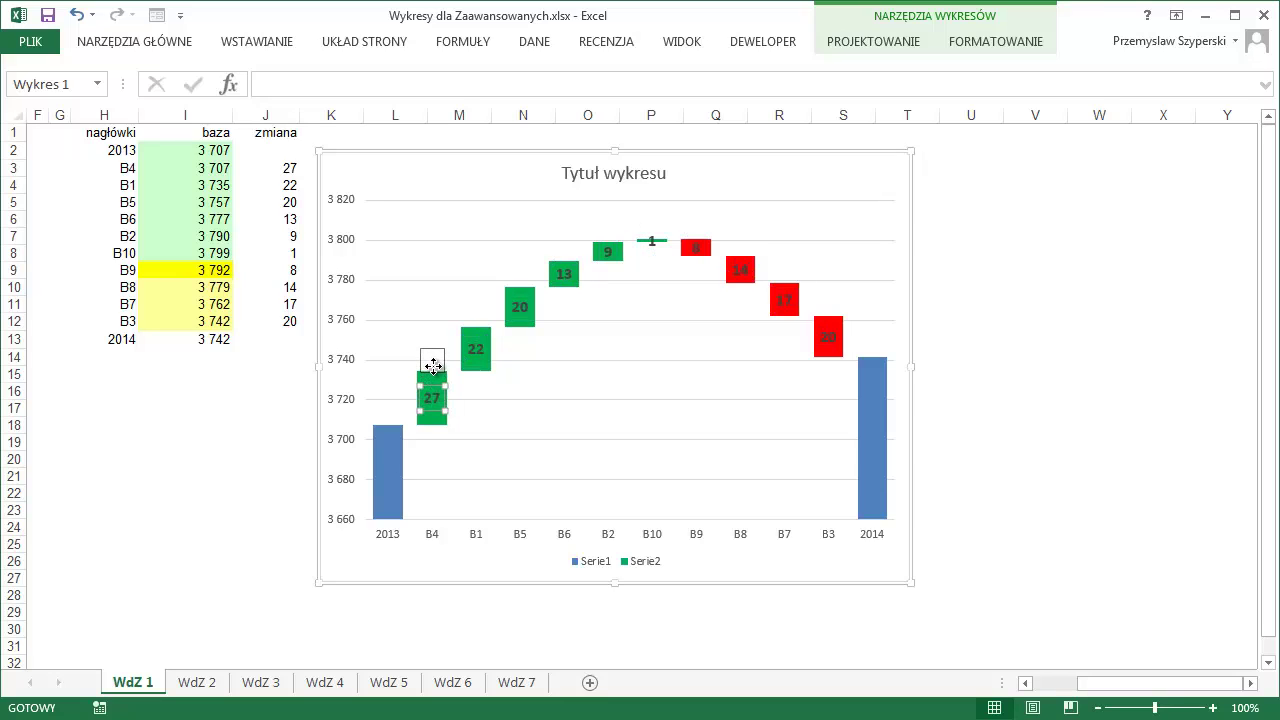
left_click_drag(432, 366, 479, 333)
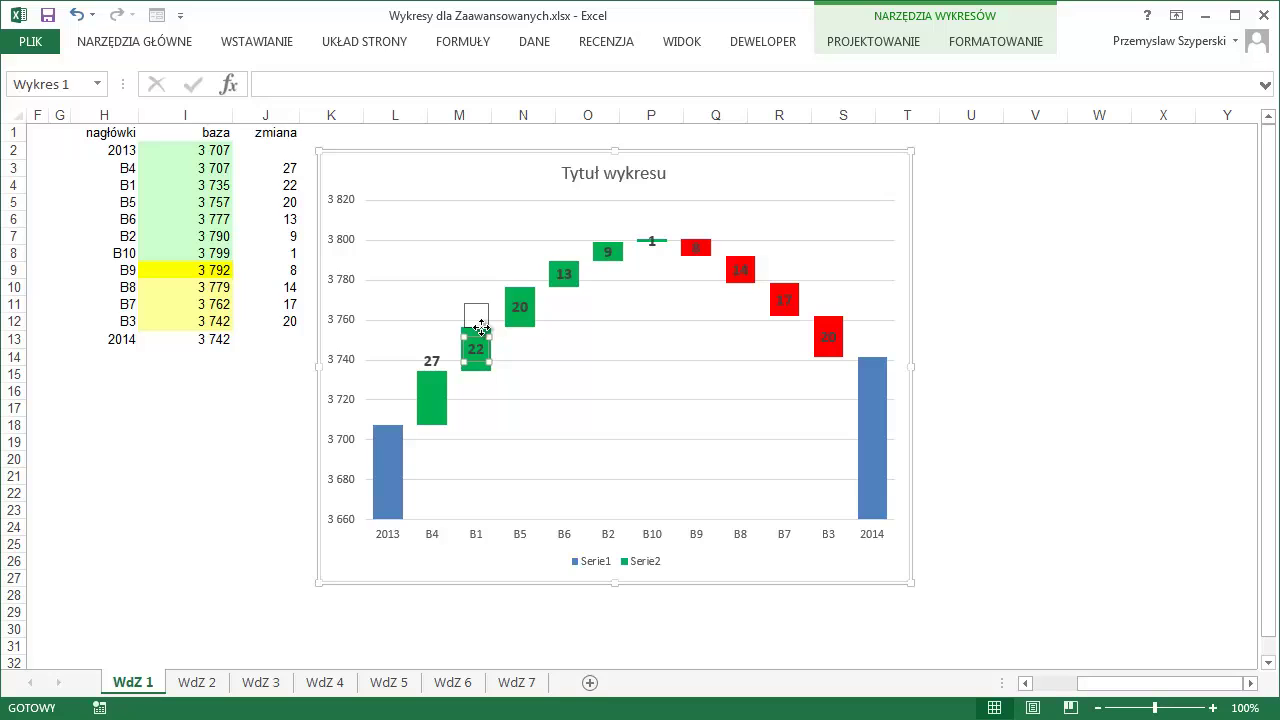
mouse_move(480, 328)
left_mouse_down()
mouse_move(518, 278)
mouse_move(608, 234)
mouse_move(653, 237)
mouse_move(833, 375)
left_mouse_up()
left_click(520, 308)
left_click(564, 274)
left_click(607, 252)
left_click(651, 242)
left_click(697, 248)
left_click(740, 278)
left_click(785, 301)
left_click(835, 348)
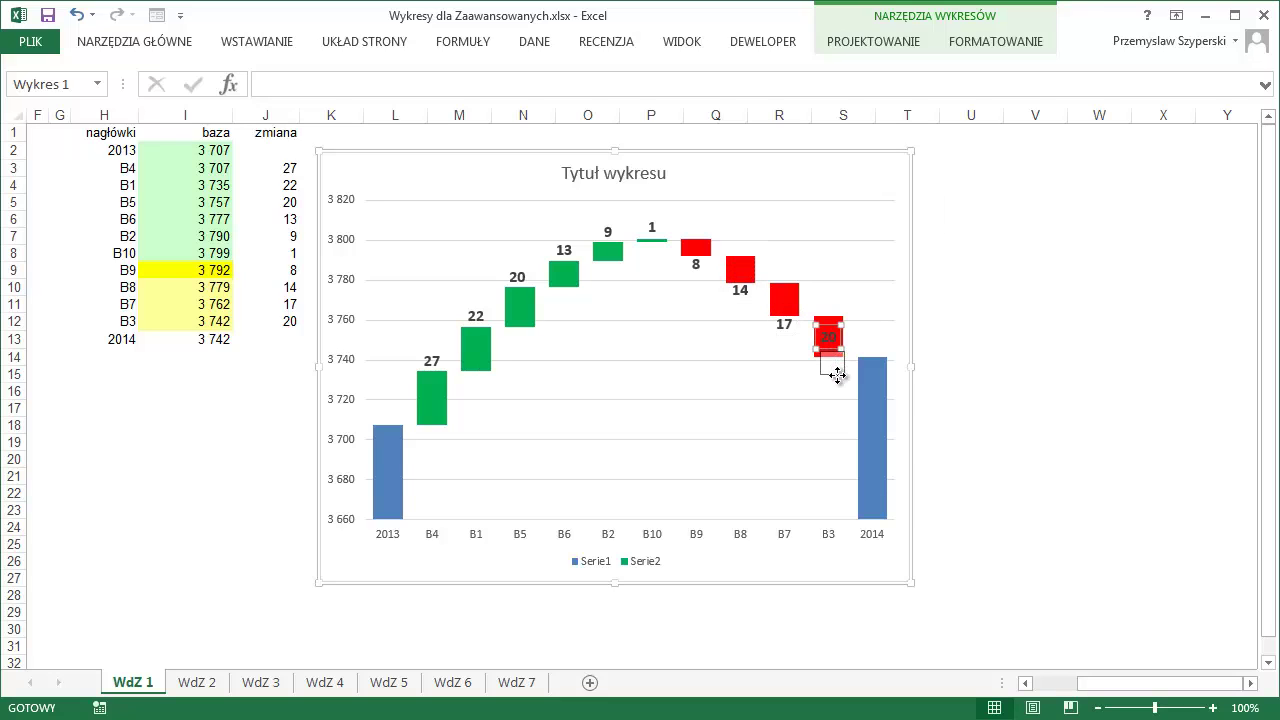
left_click(970, 340)
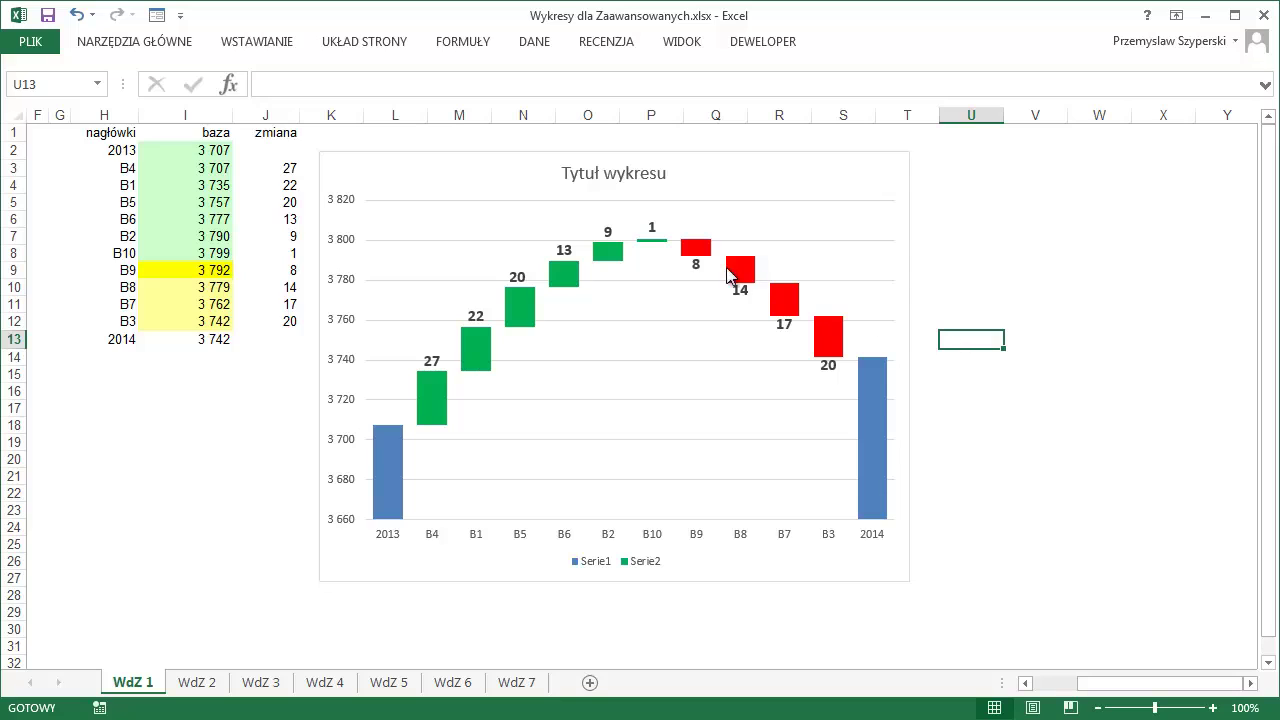
Prefix the B9, B8, B7 and B3 labels with minus signs: -8, -14, -17, -20
left_click(695, 265)
left_click(695, 265)
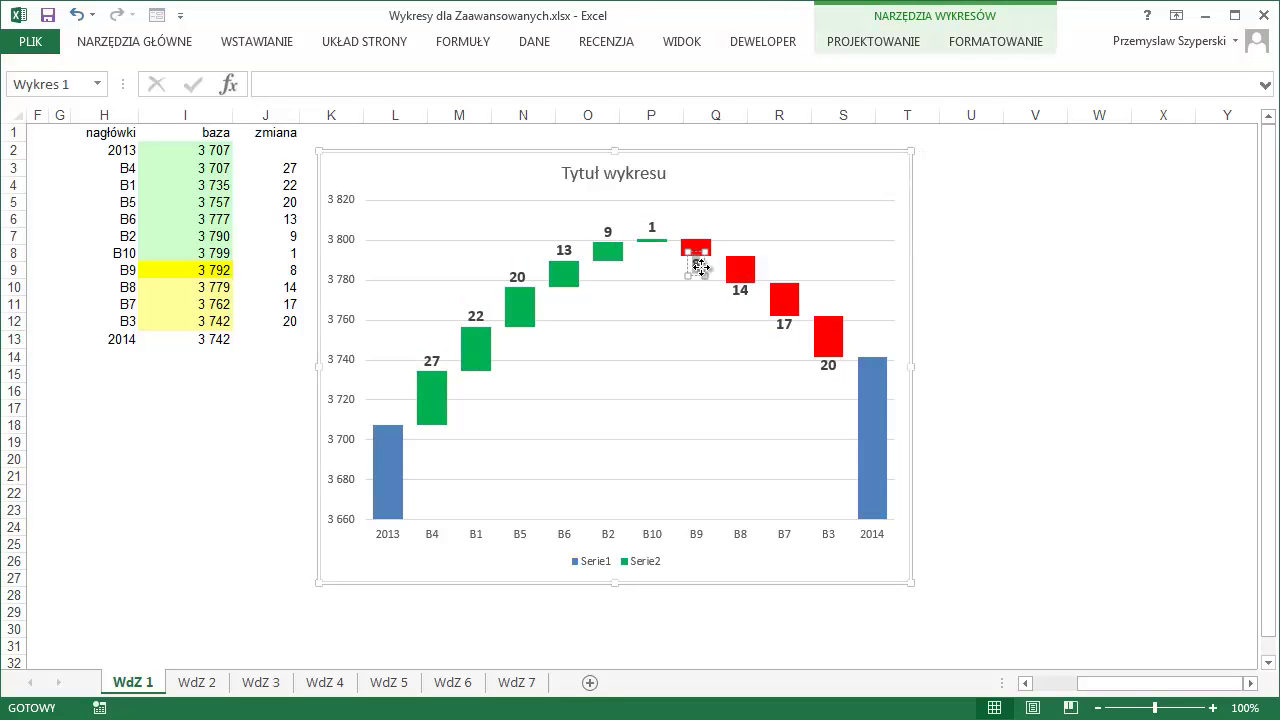
left_click(698, 265)
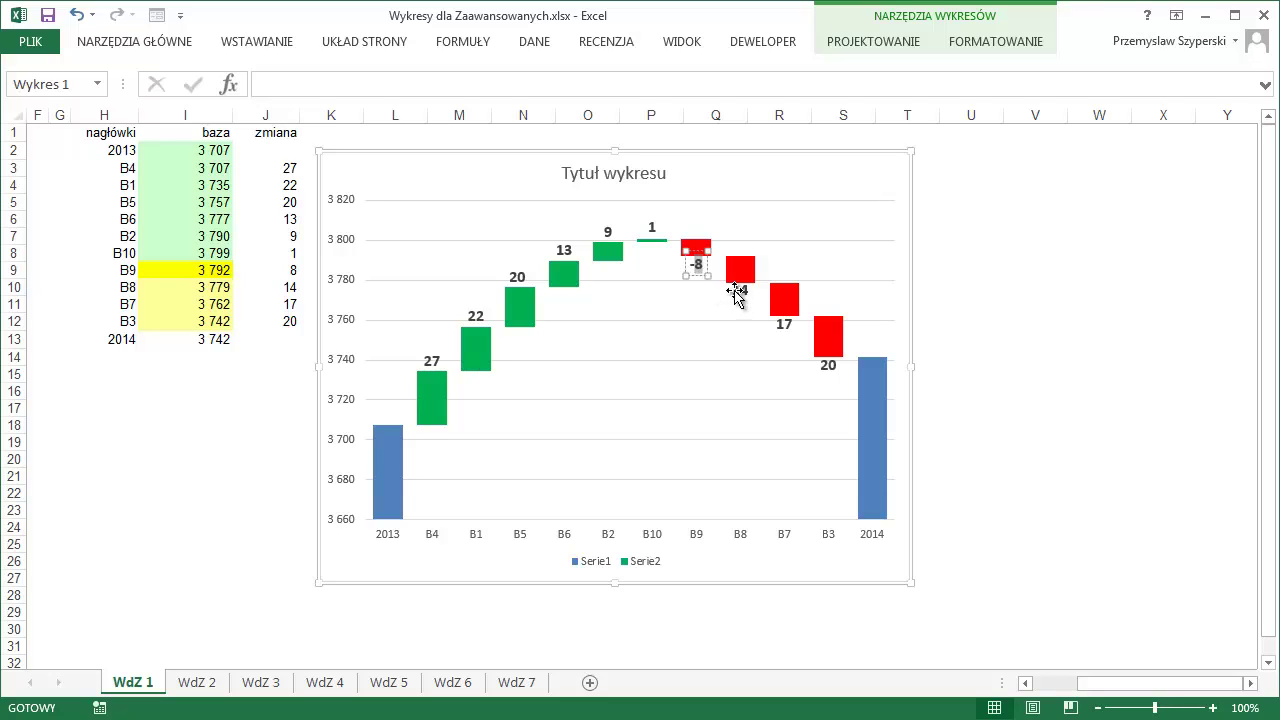
left_click(737, 290)
left_click(748, 292)
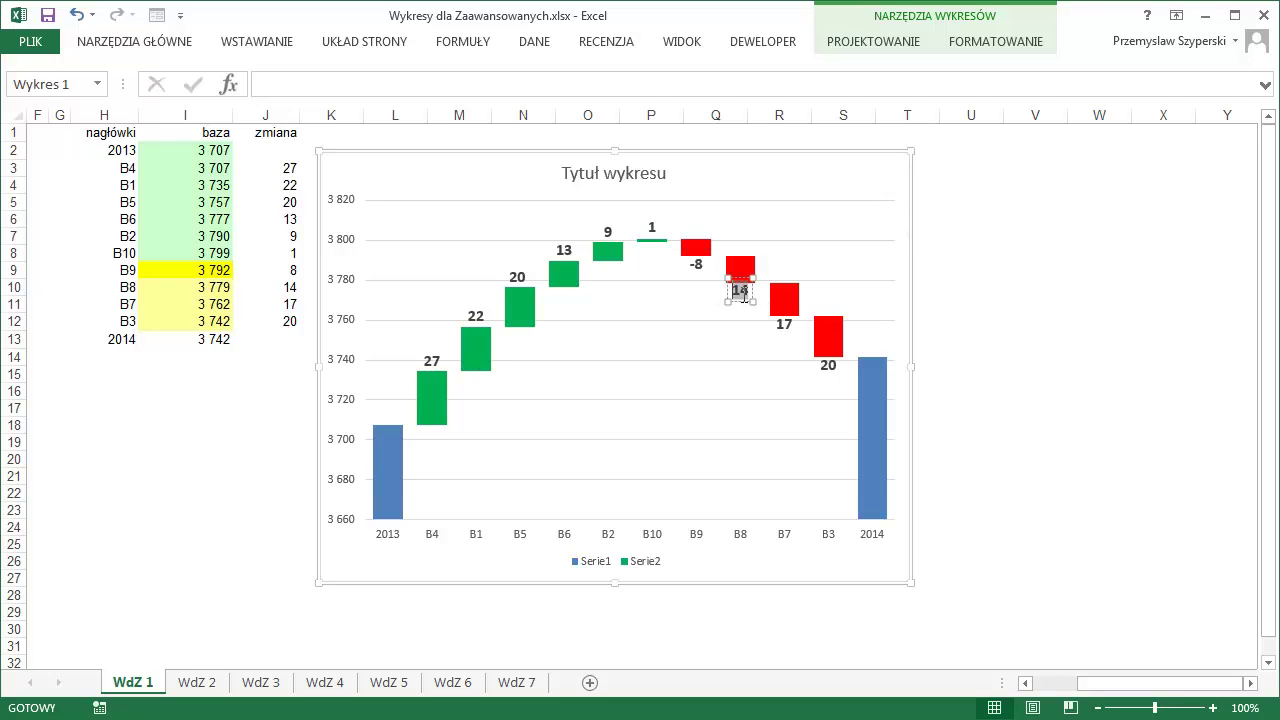
type("-")
double_click(783, 324)
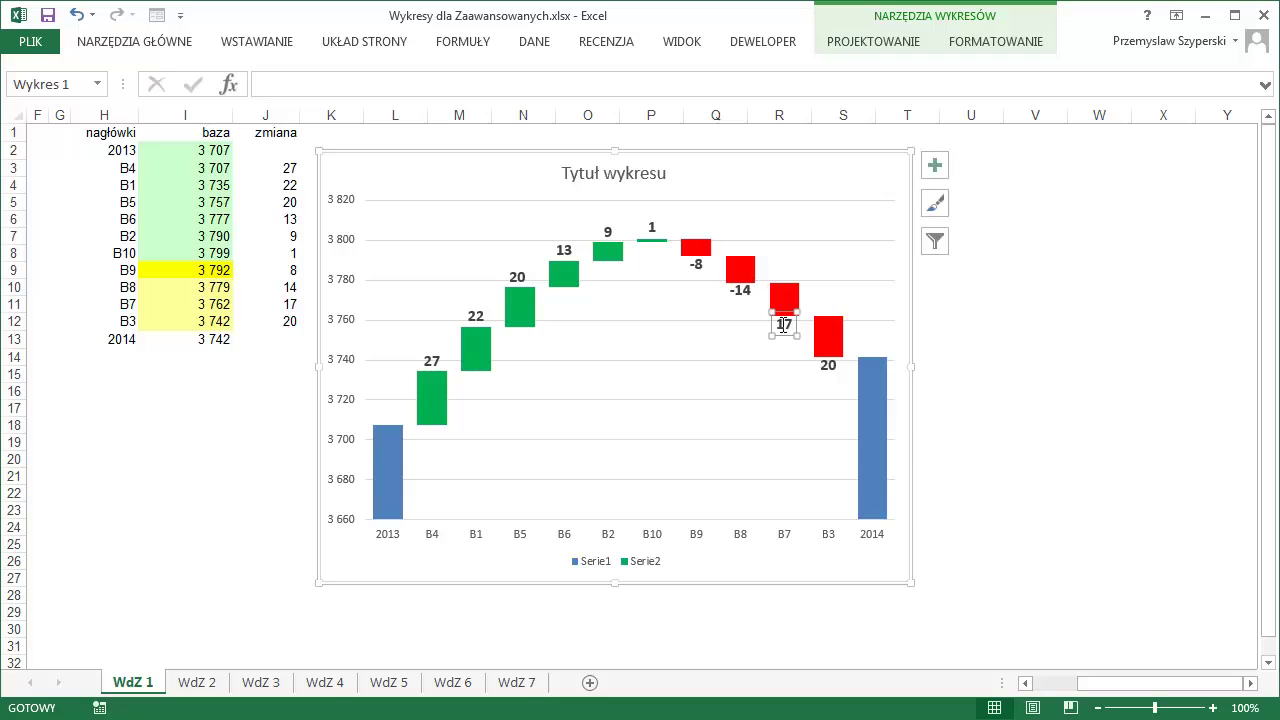
type("-")
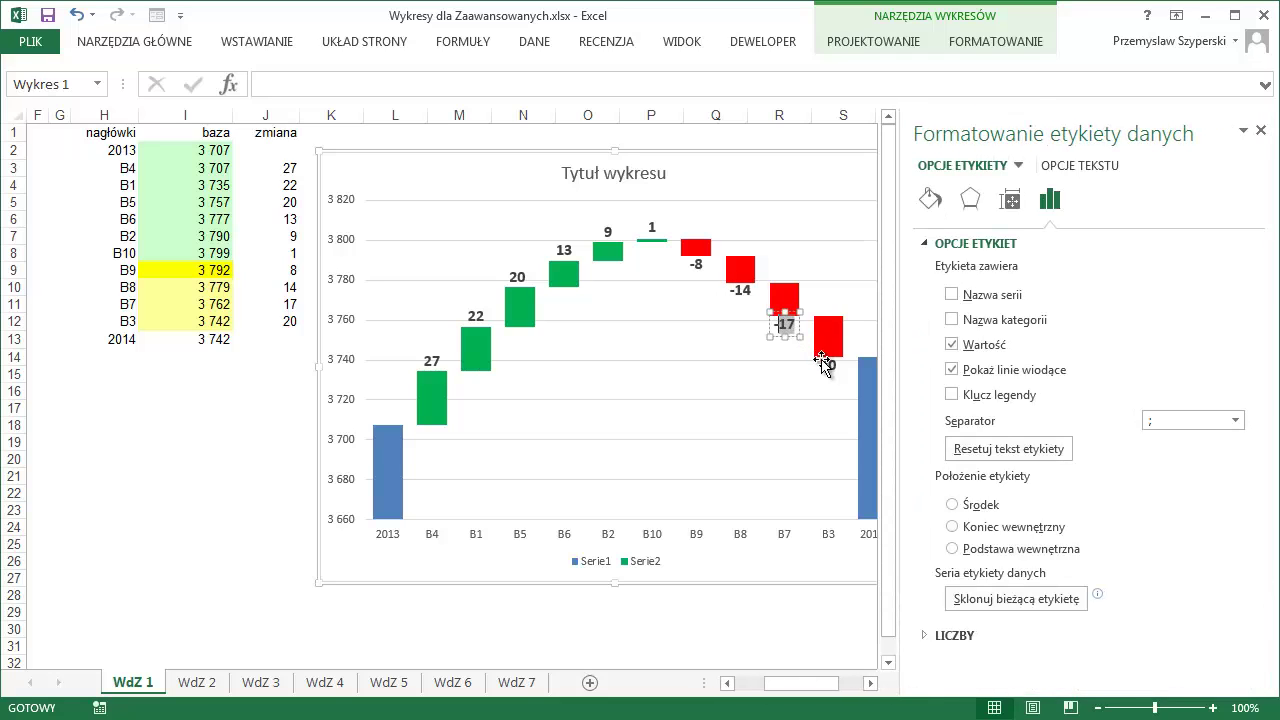
left_click(1261, 131)
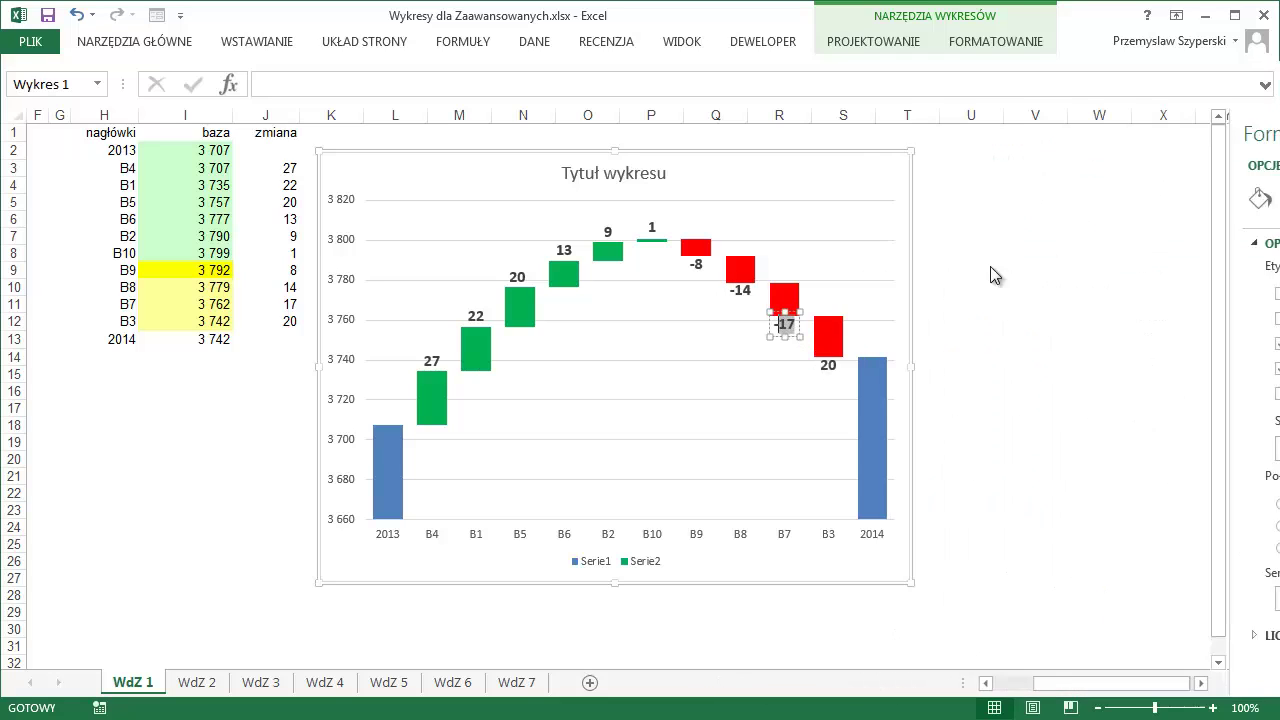
left_click(826, 366)
double_click(824, 368)
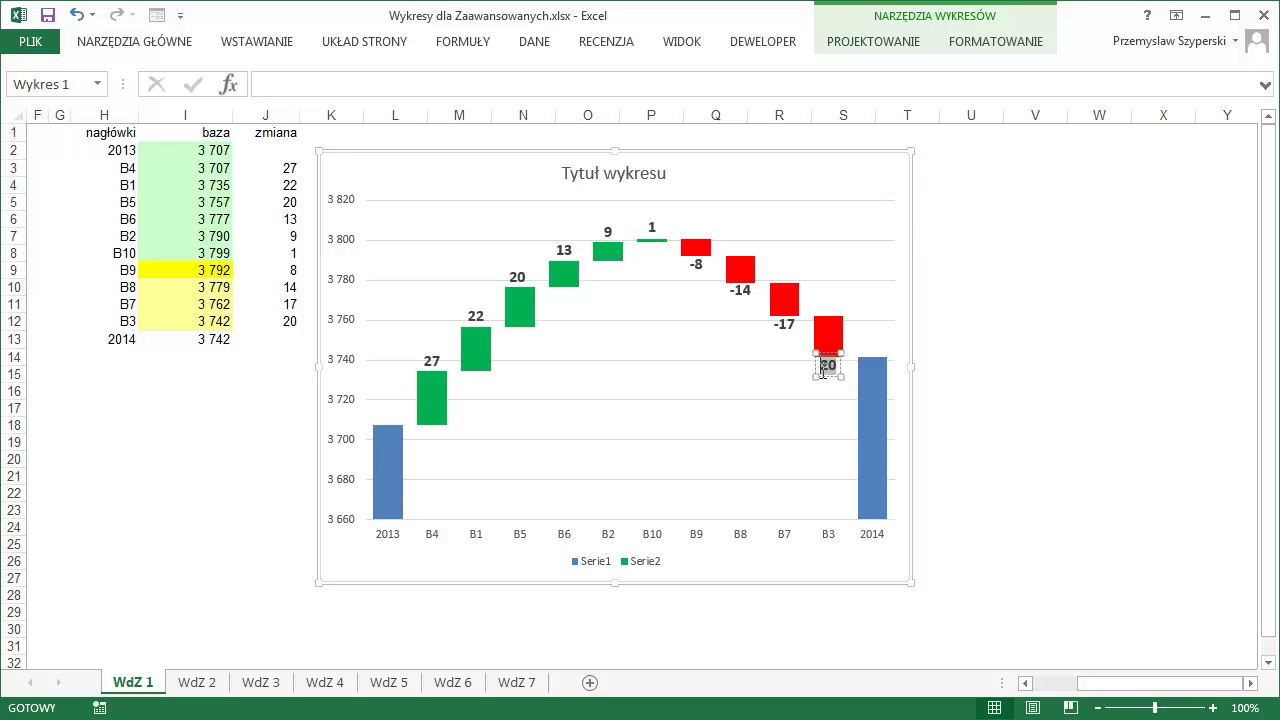
type("-")
left_click(953, 345)
Add a bold, enlarged 3 707 data label just above the 2013 bar
left_click(388, 447)
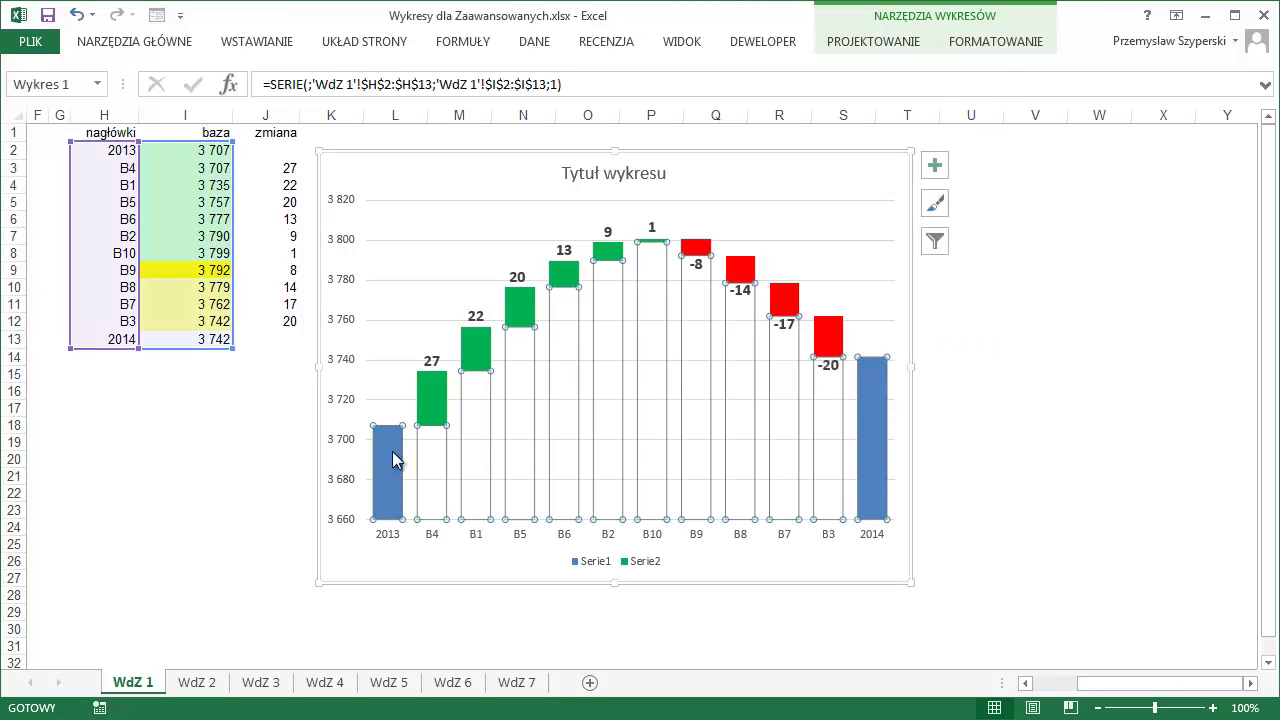
left_click(389, 450)
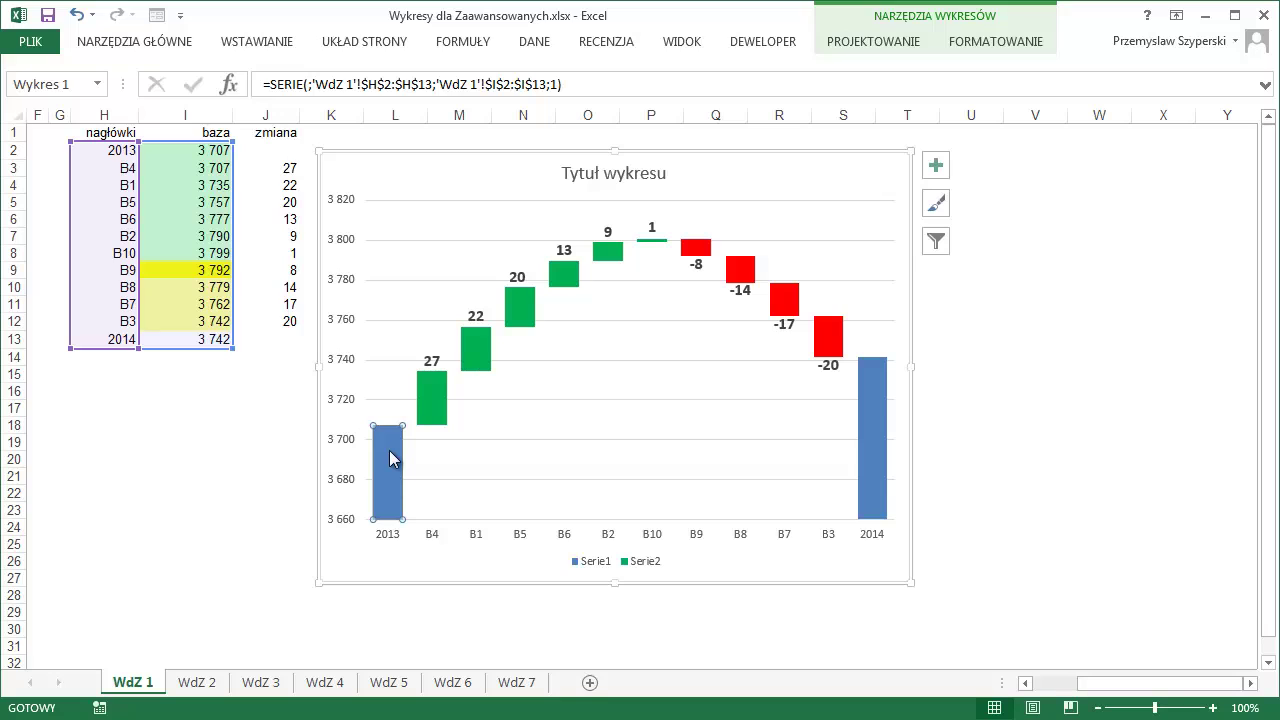
right_click(389, 450)
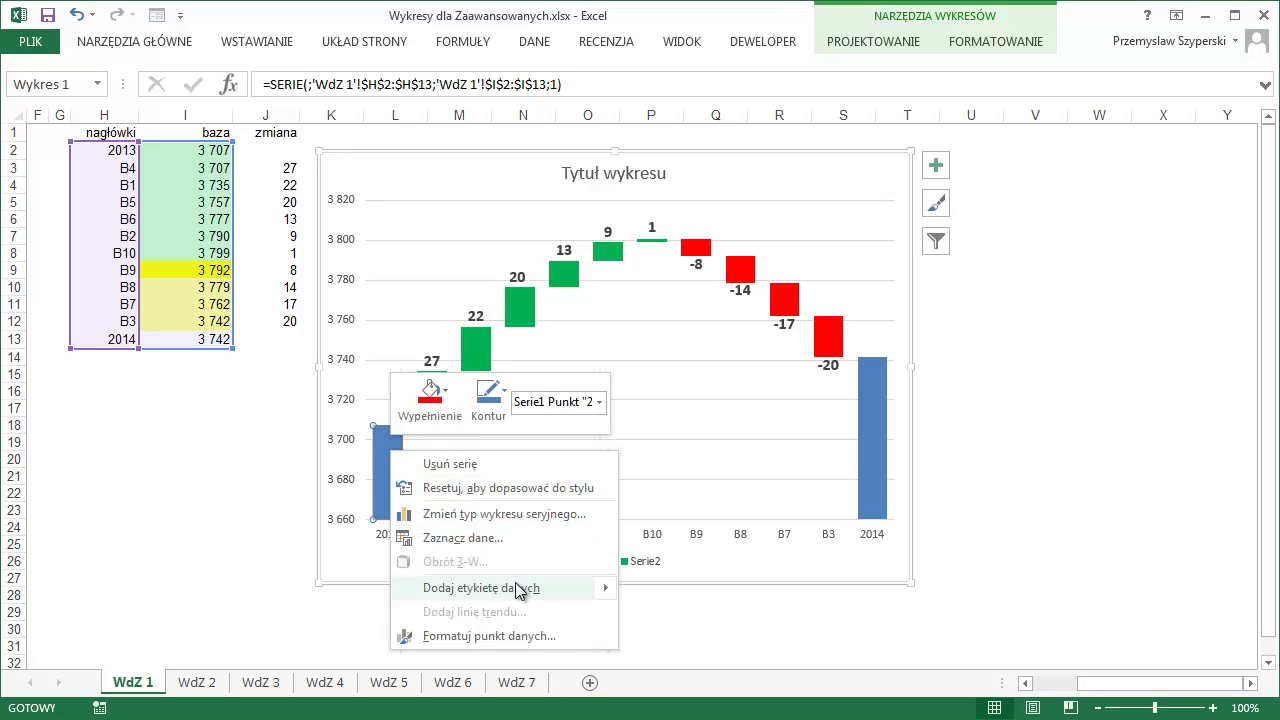
mouse_move(521, 587)
left_click(665, 590)
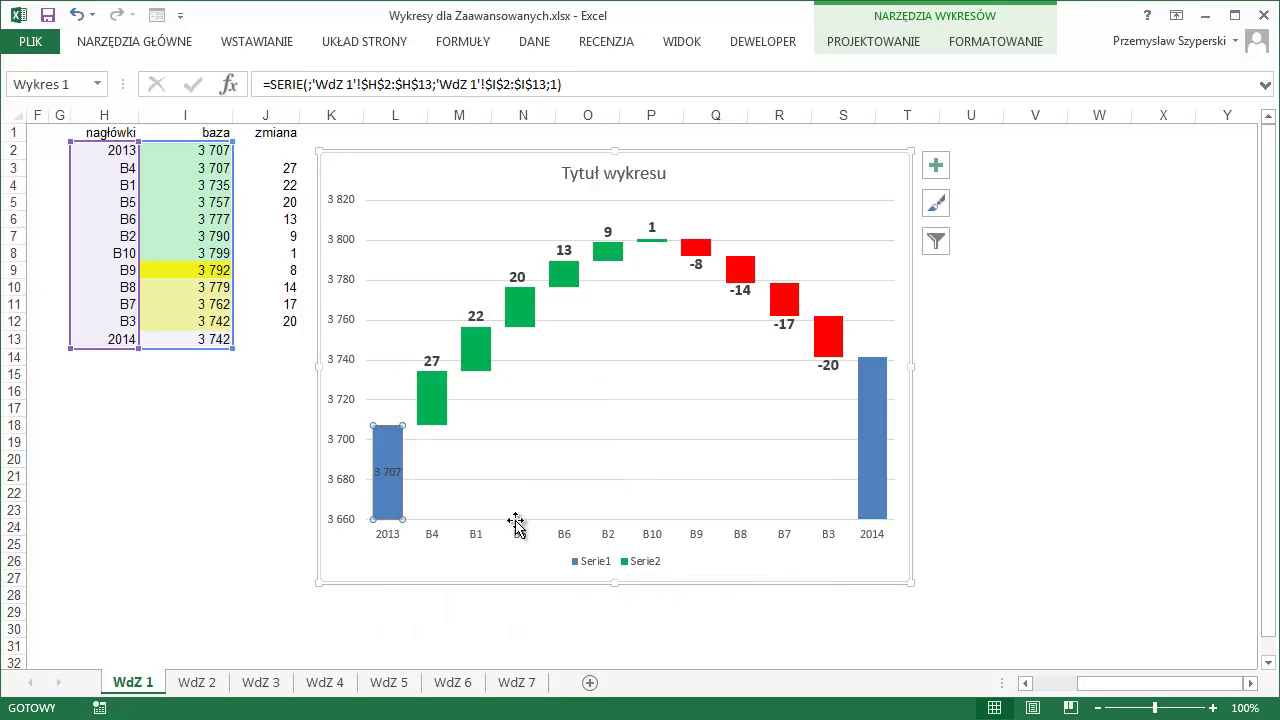
left_click(395, 471)
left_click_drag(390, 472, 389, 425)
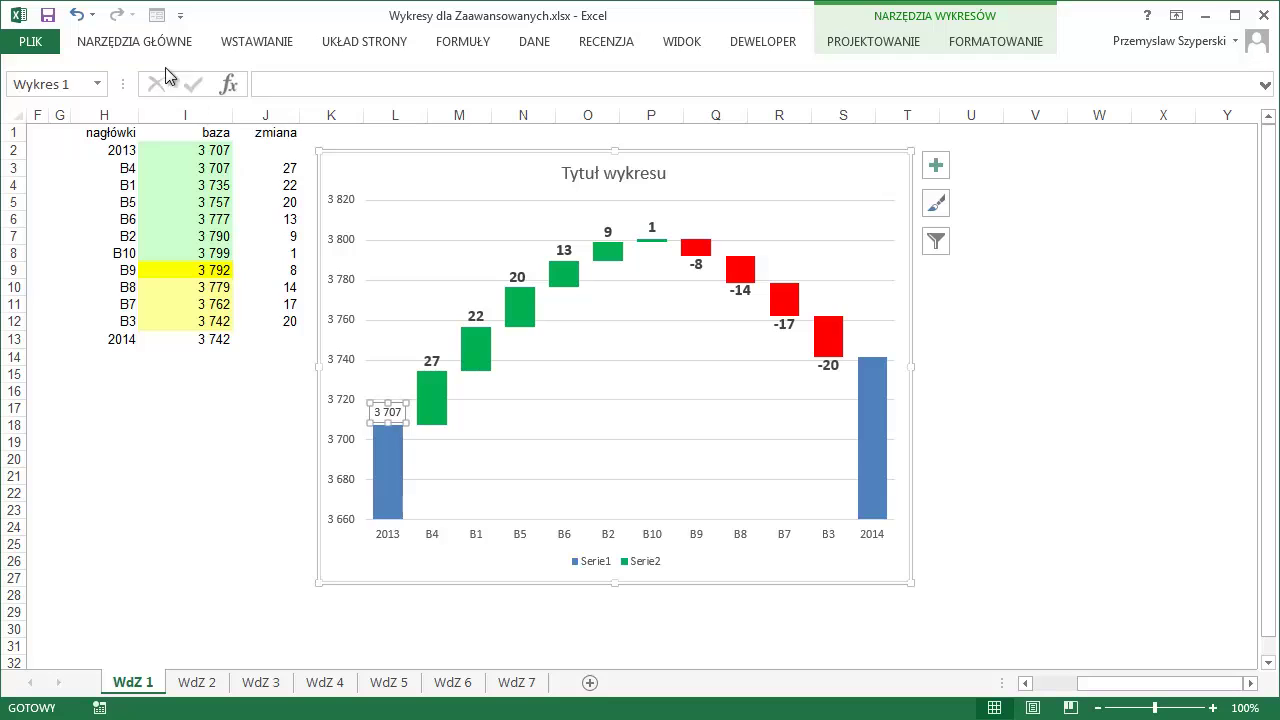
left_click(135, 41)
left_click(258, 78)
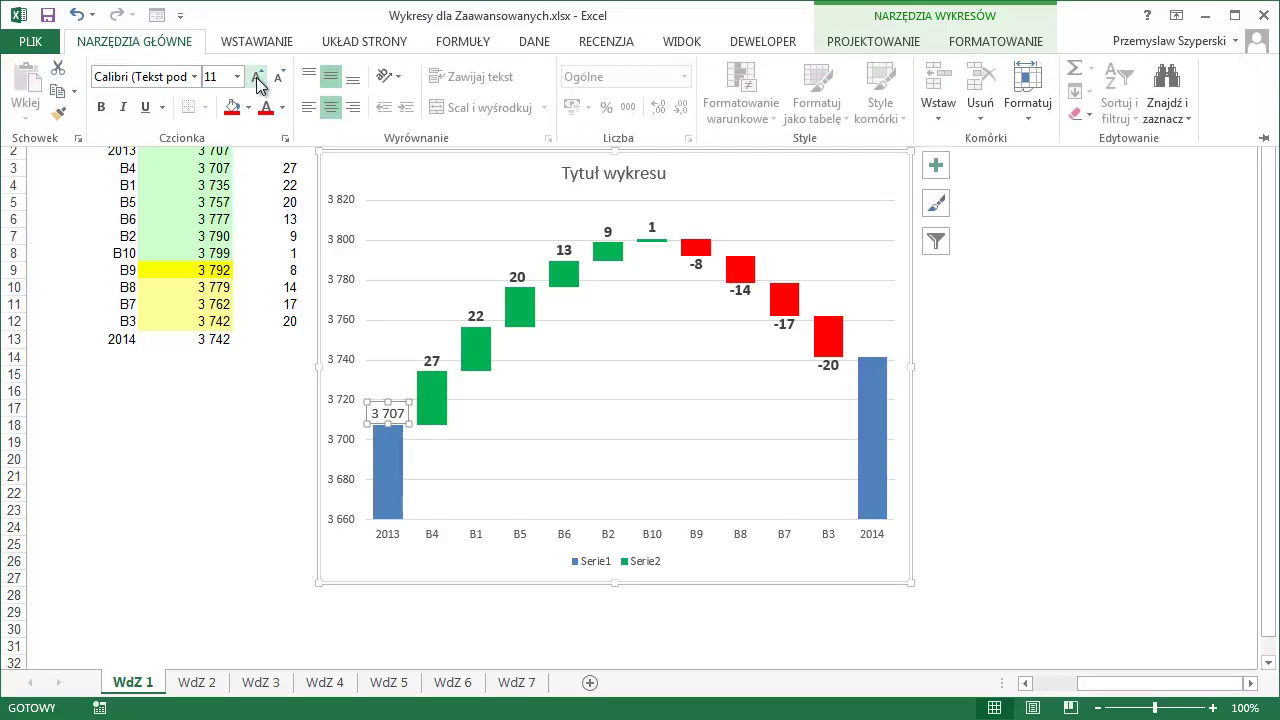
left_click(91, 109)
Add a bold, enlarged 3 742 data label just above the 2014 bar
left_click(868, 385)
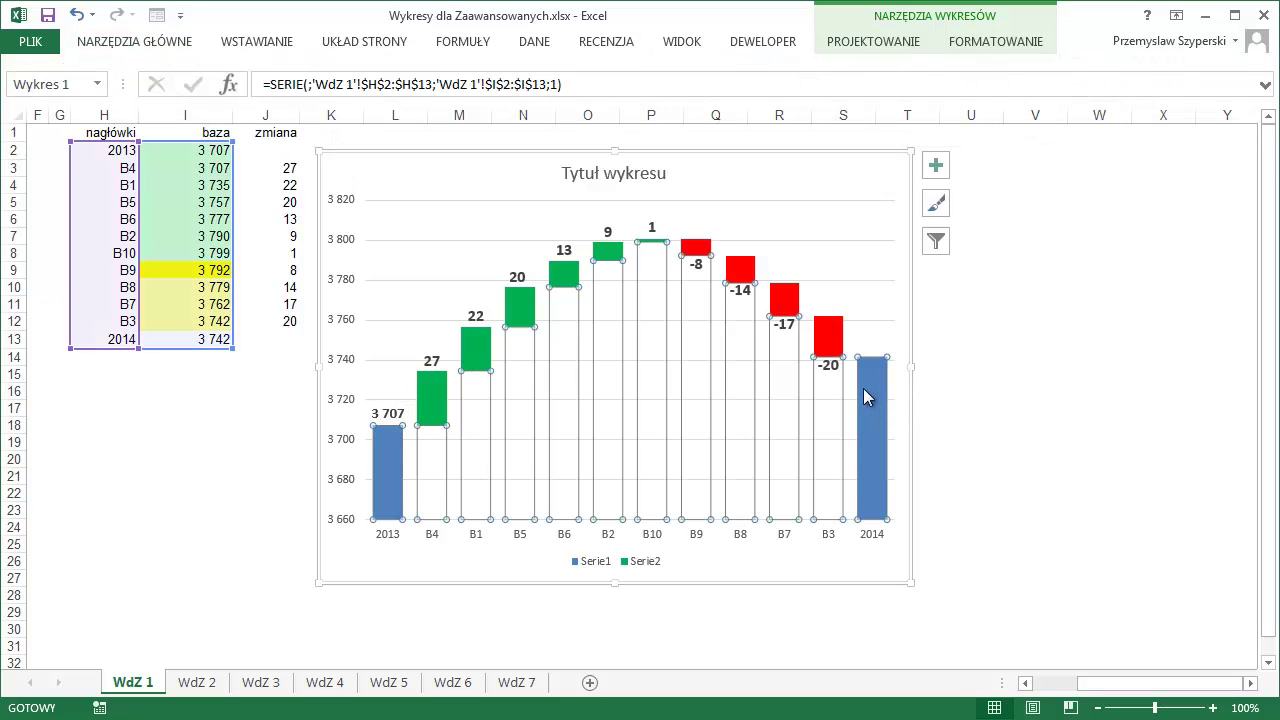
left_click(866, 385)
right_click(866, 385)
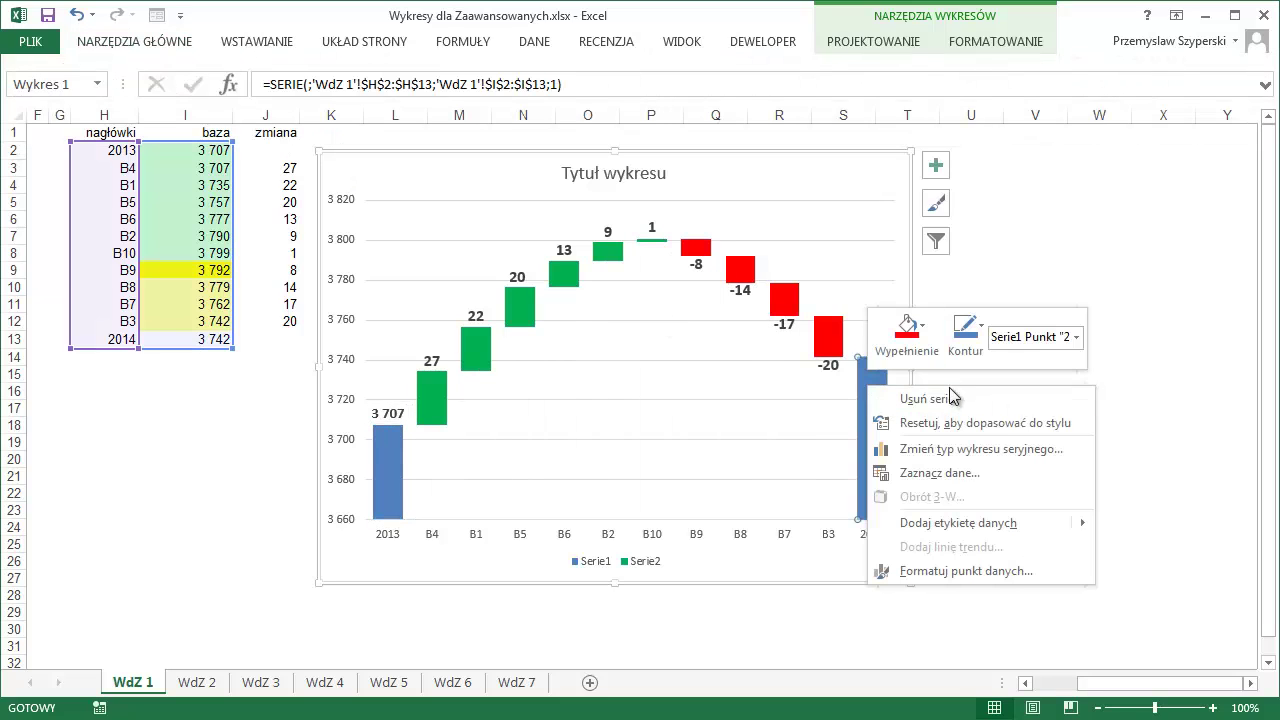
mouse_move(1016, 520)
left_click(837, 525)
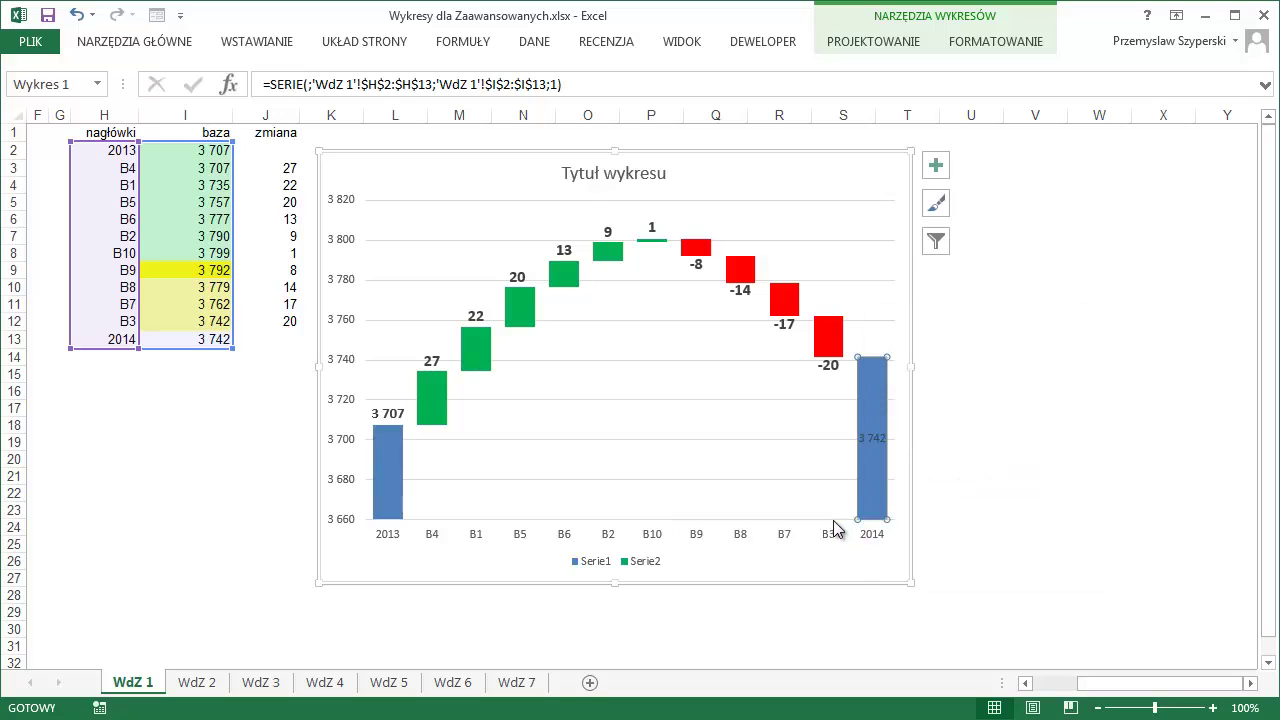
left_click(871, 439)
left_click_drag(876, 449, 877, 356)
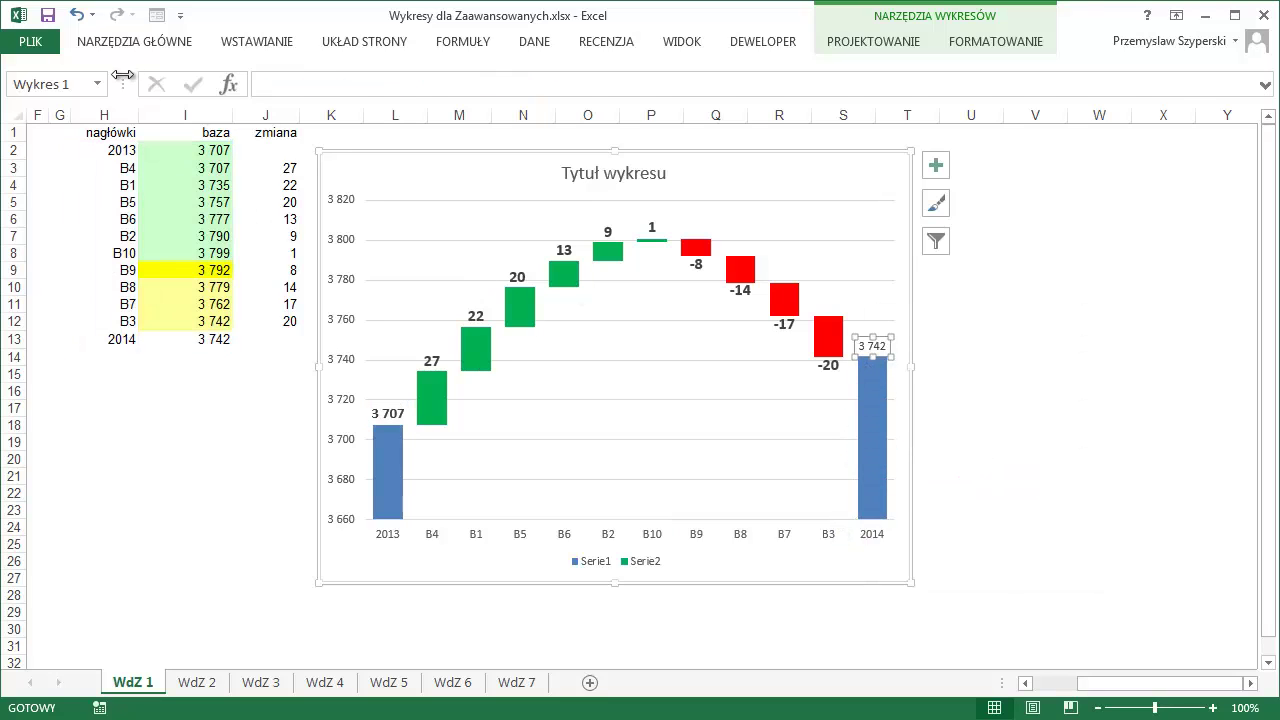
left_click(122, 44)
left_click(259, 77)
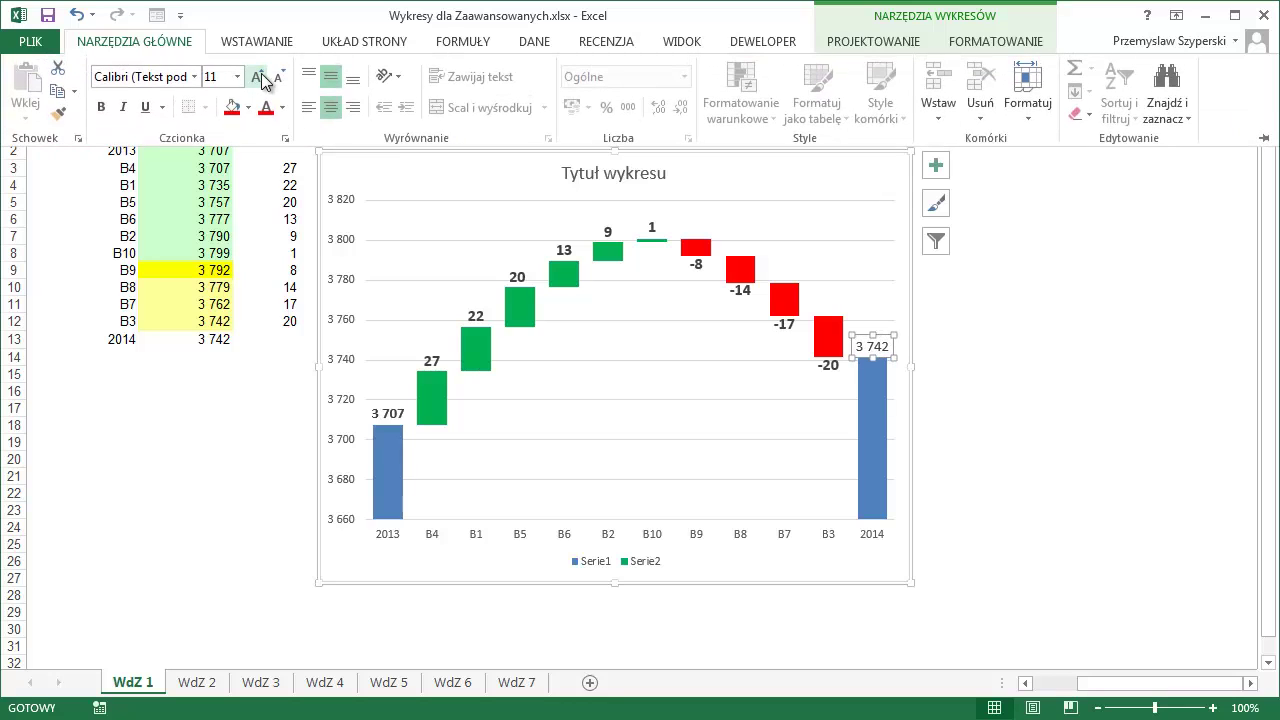
left_click(101, 107)
left_click(974, 434)
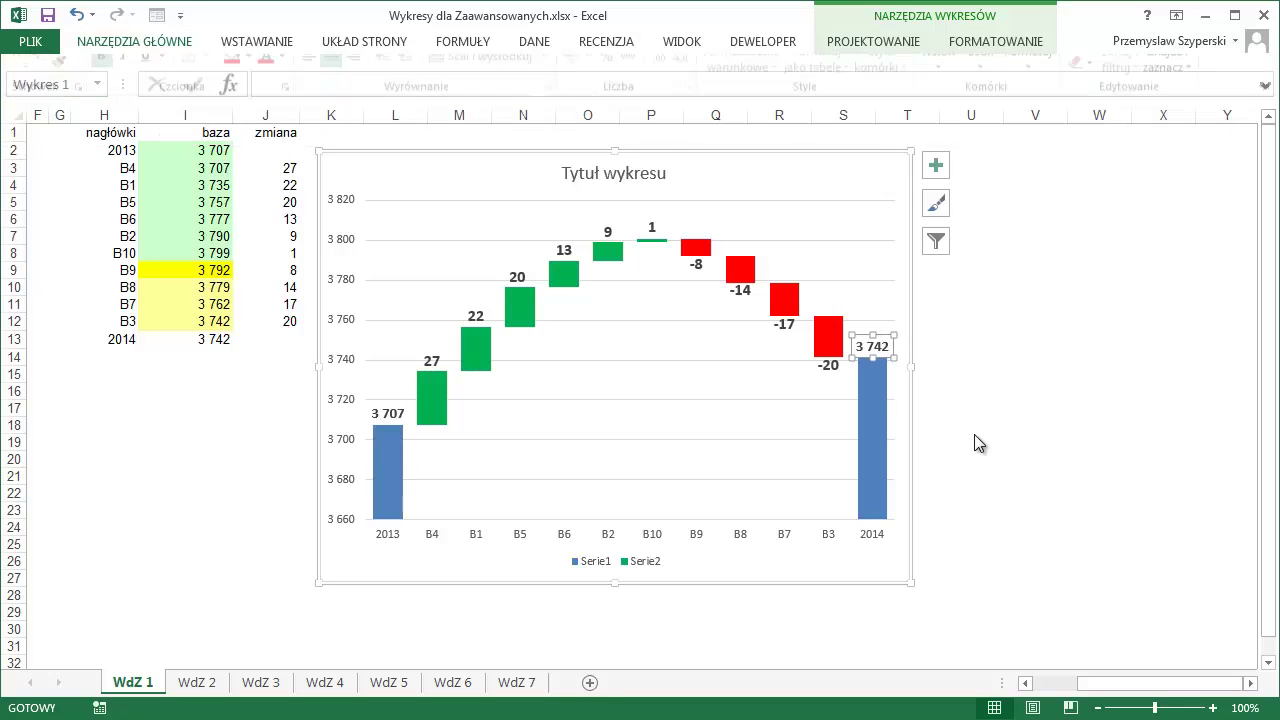
left_click_drag(974, 434, 960, 417)
Replace the Tytuł wykresu title with 'Wykres typu Waterfall', bold at size 20
double_click(658, 174)
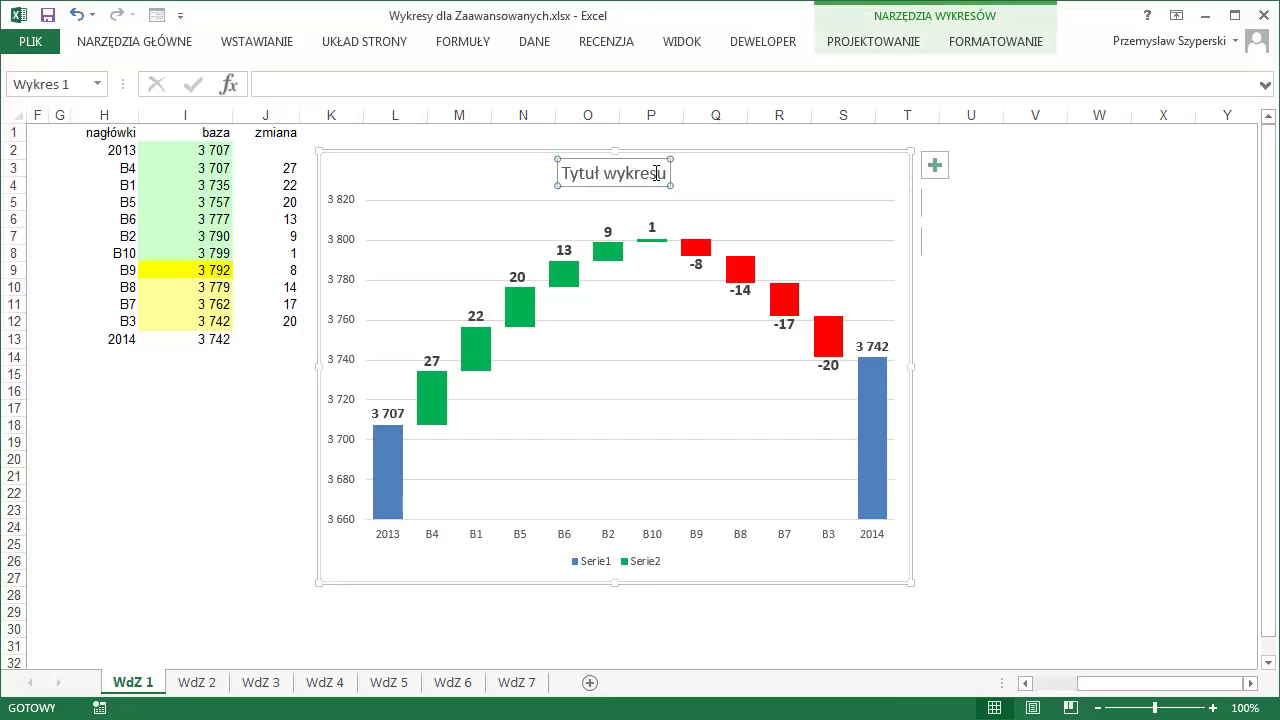
left_click_drag(562, 174, 698, 174)
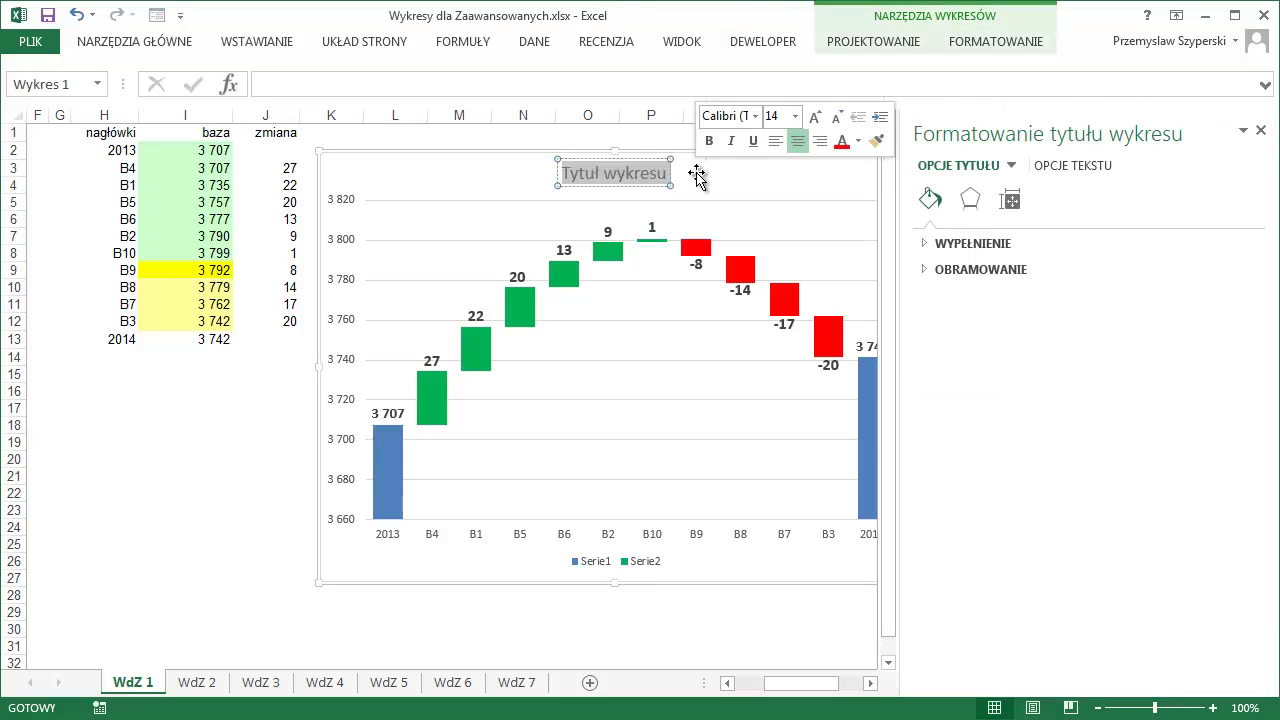
type("Wykres")
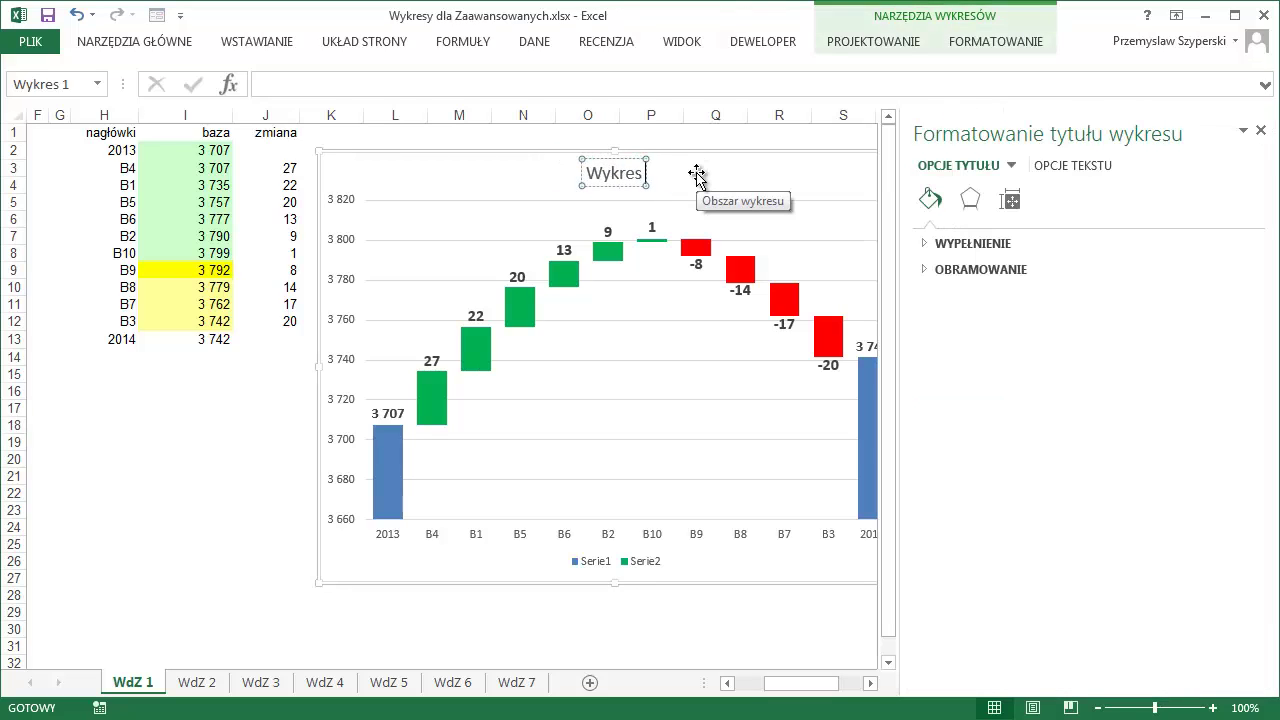
type(" typu Wa")
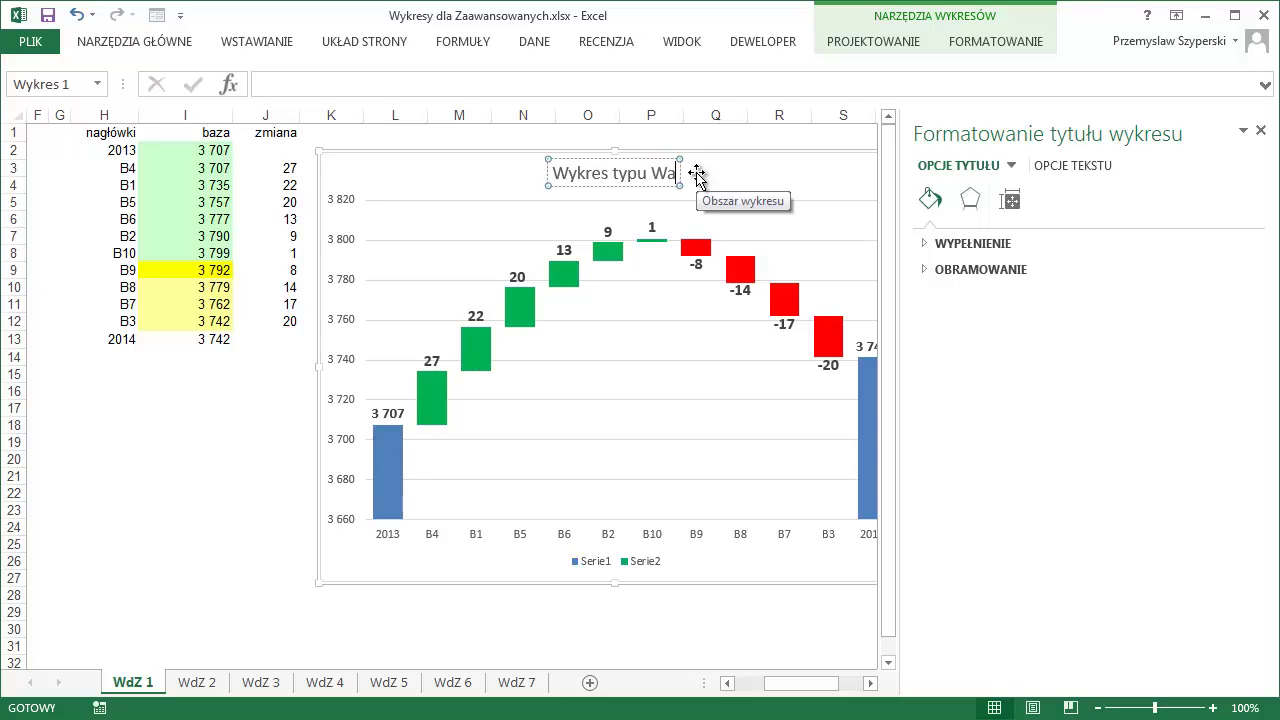
type("terfall")
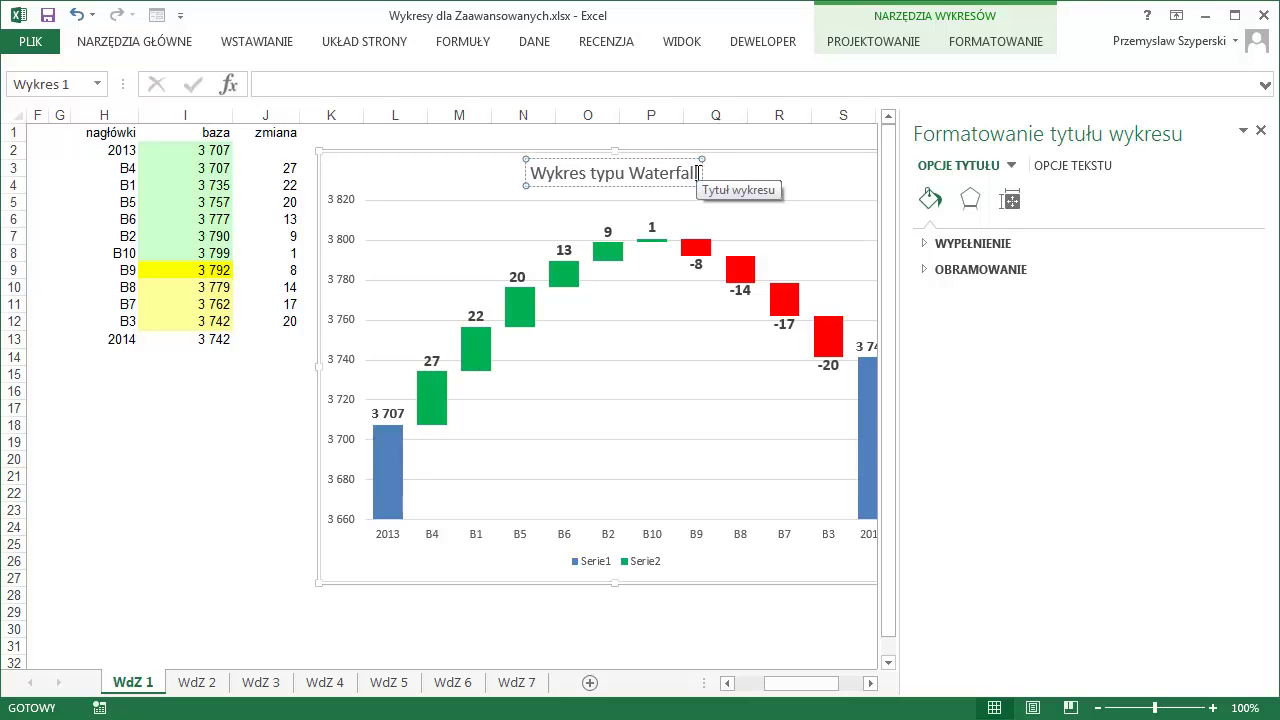
left_click(110, 44)
left_click(256, 77)
left_click(256, 77)
left_click(256, 77)
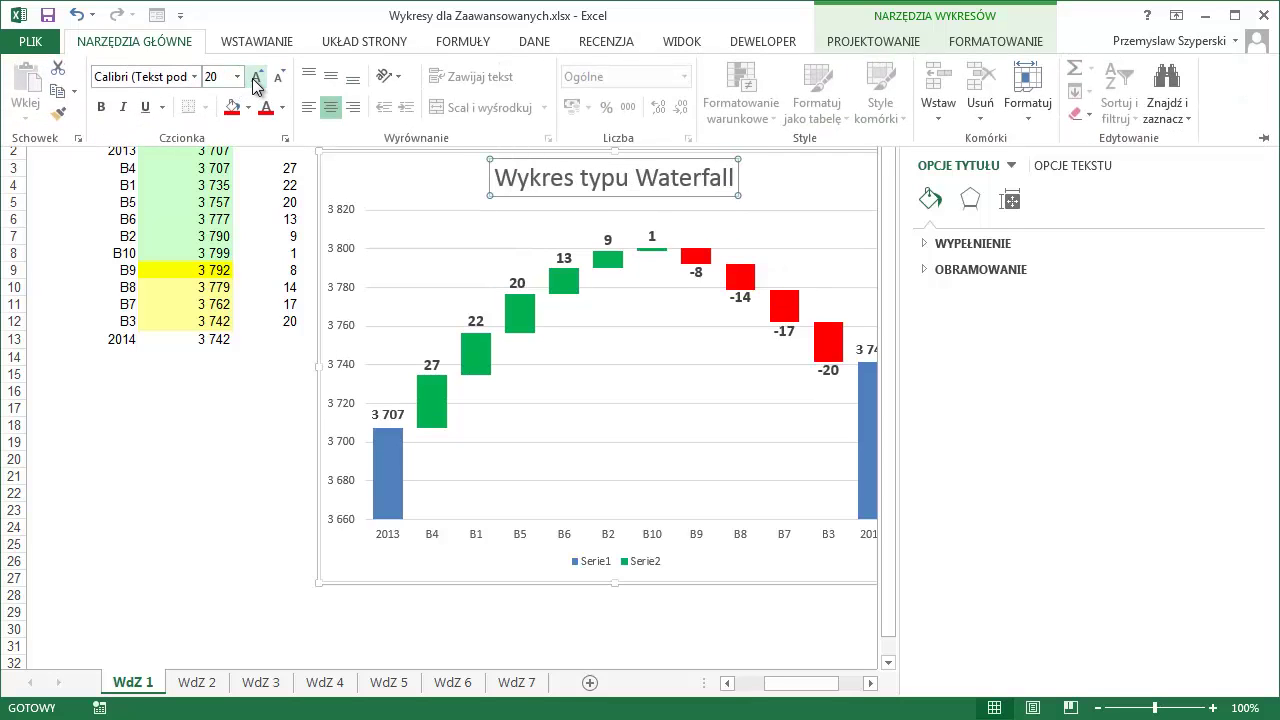
left_click(101, 110)
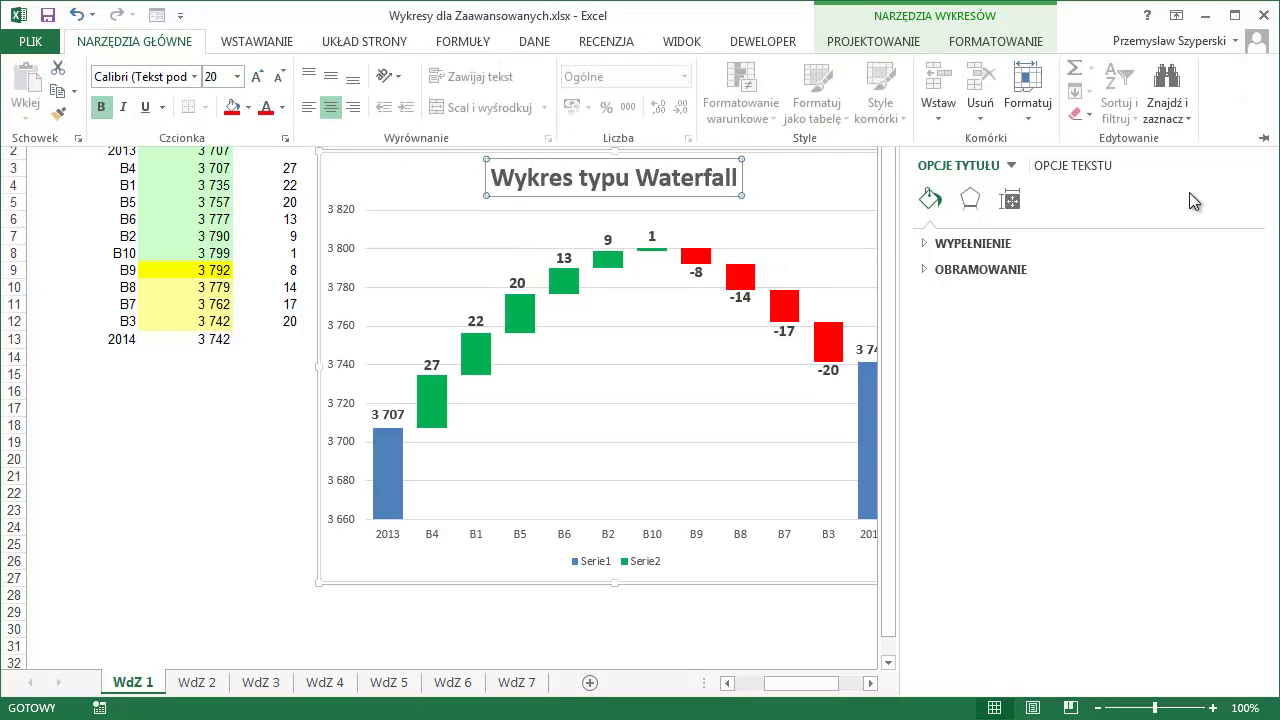
left_click(1195, 202)
left_click(1261, 131)
left_click(963, 325)
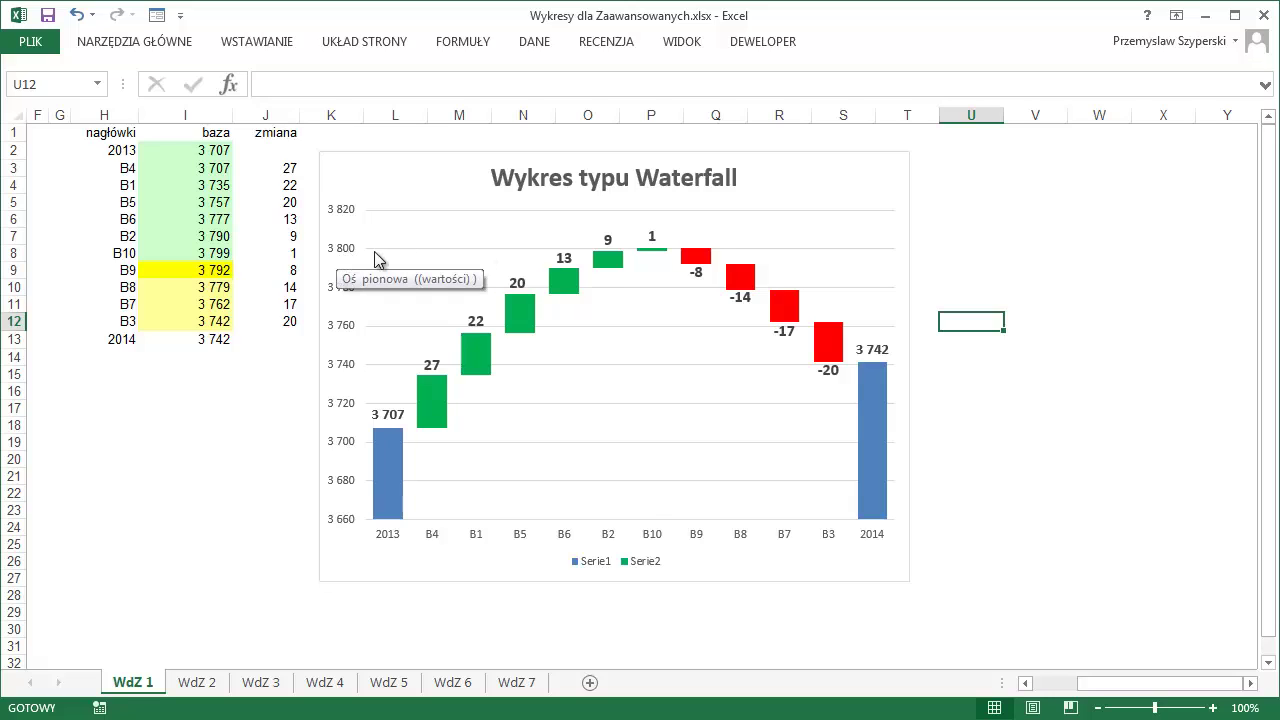
Delete the waterfall chart's legend and stretch the plot area downward into the freed space
mouse_move(640, 252)
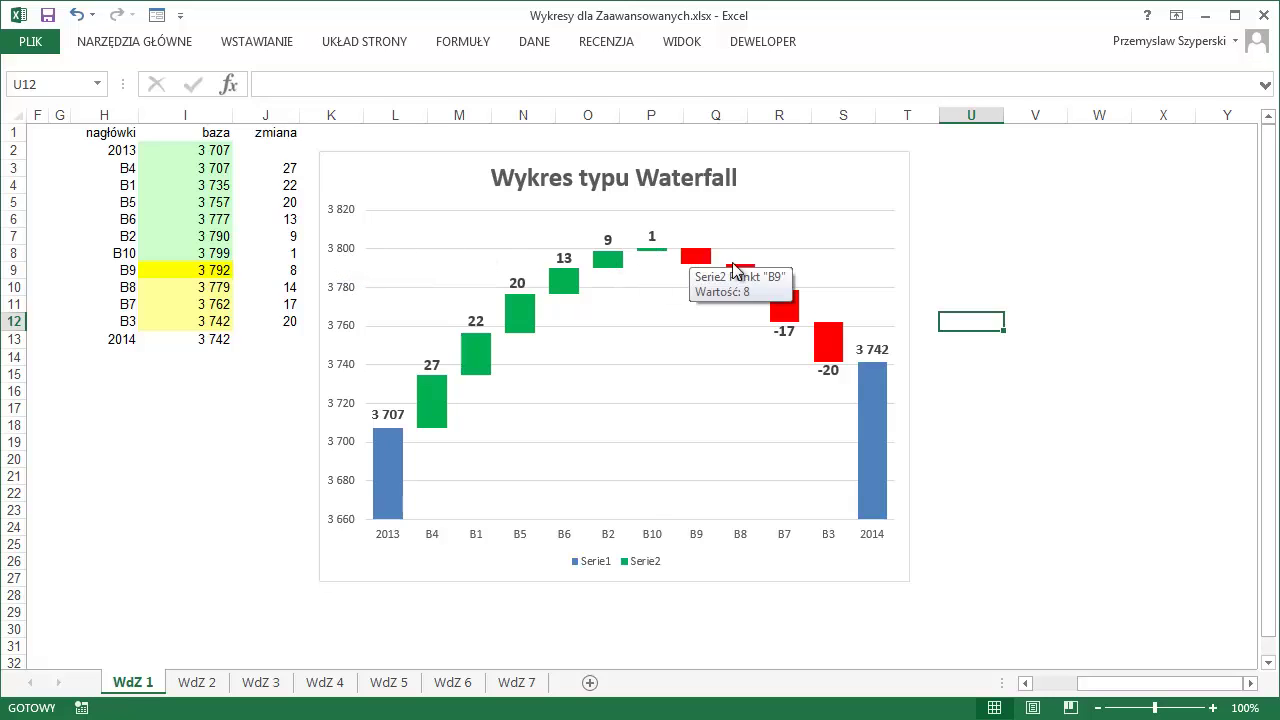
mouse_move(840, 350)
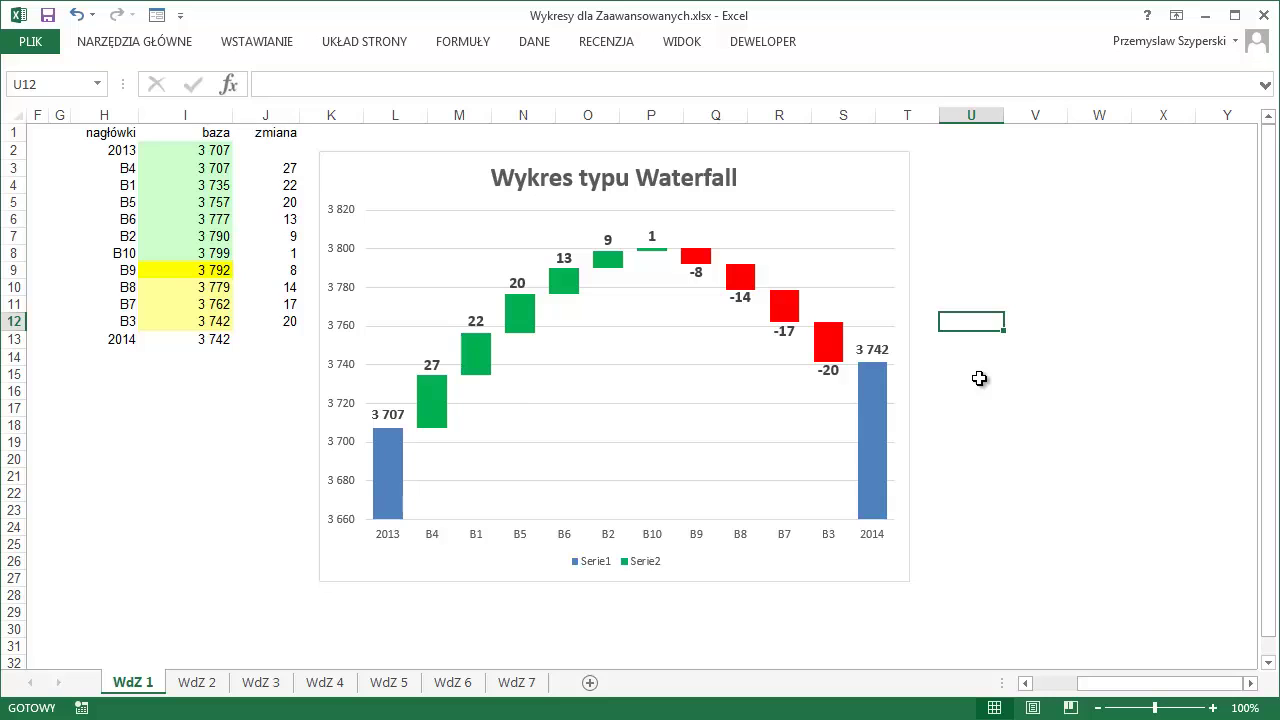
left_click(634, 566)
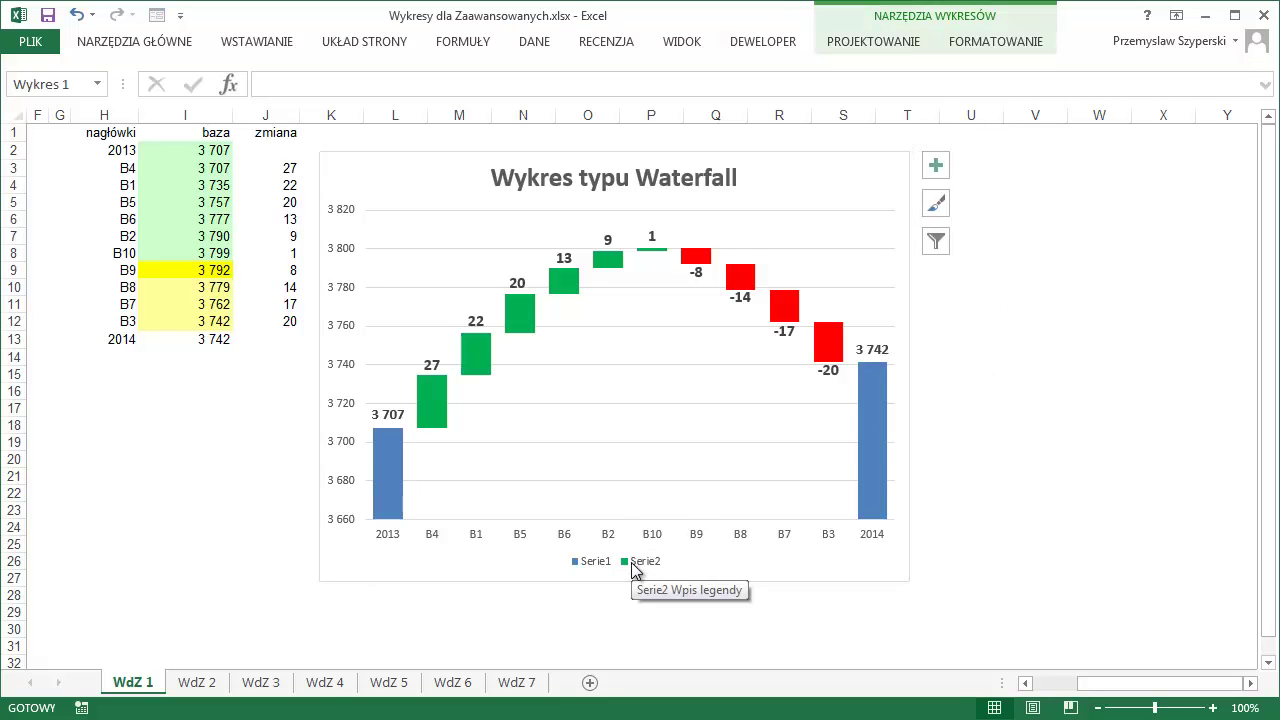
key("Delete")
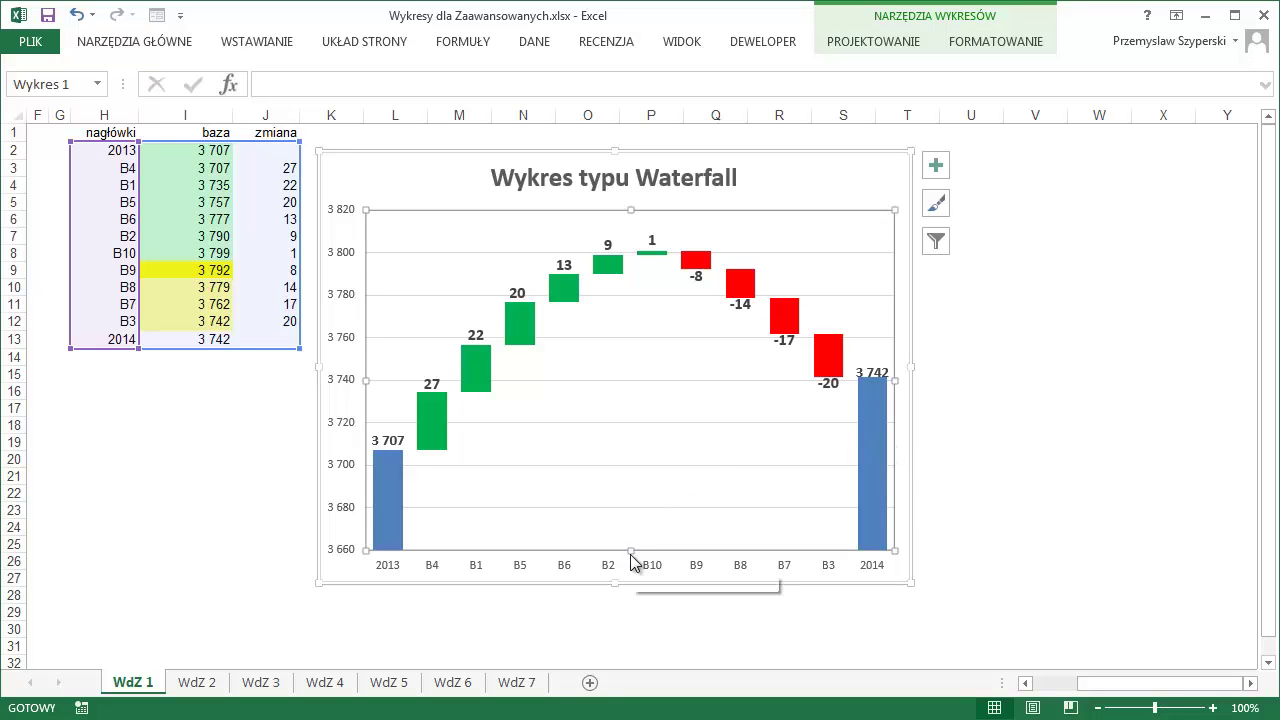
left_click_drag(631, 551, 630, 539)
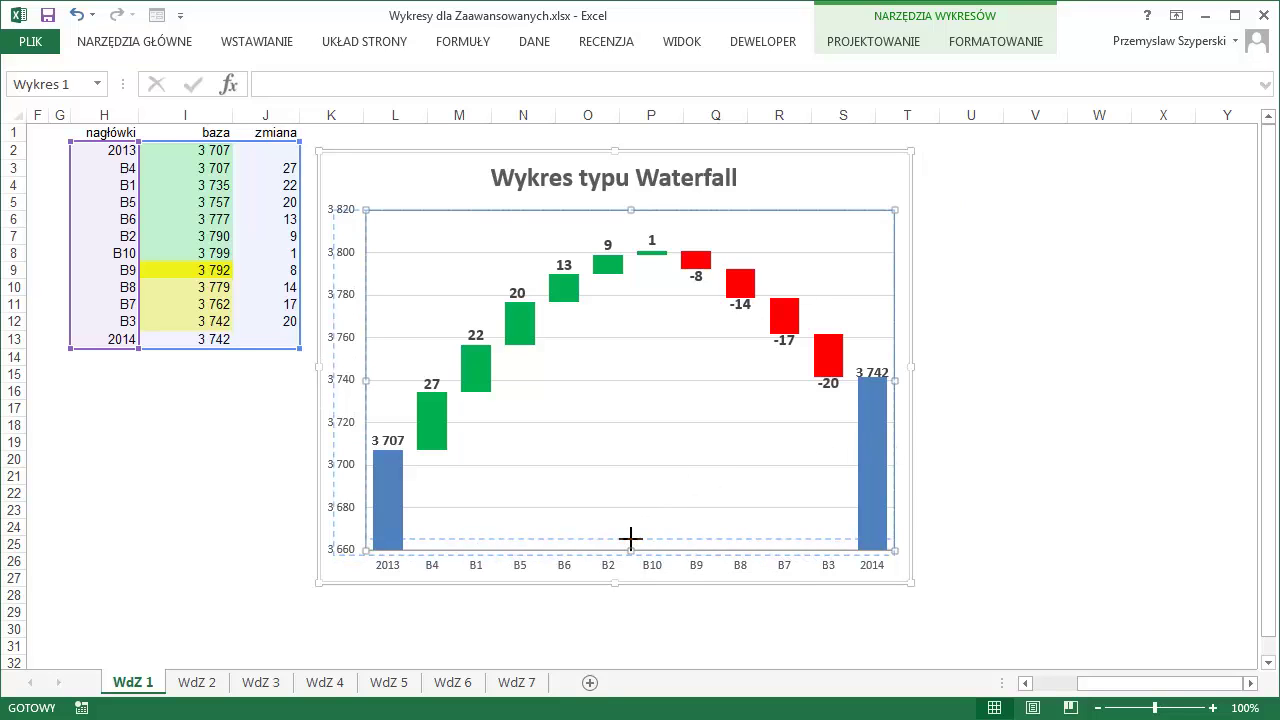
left_click(971, 491)
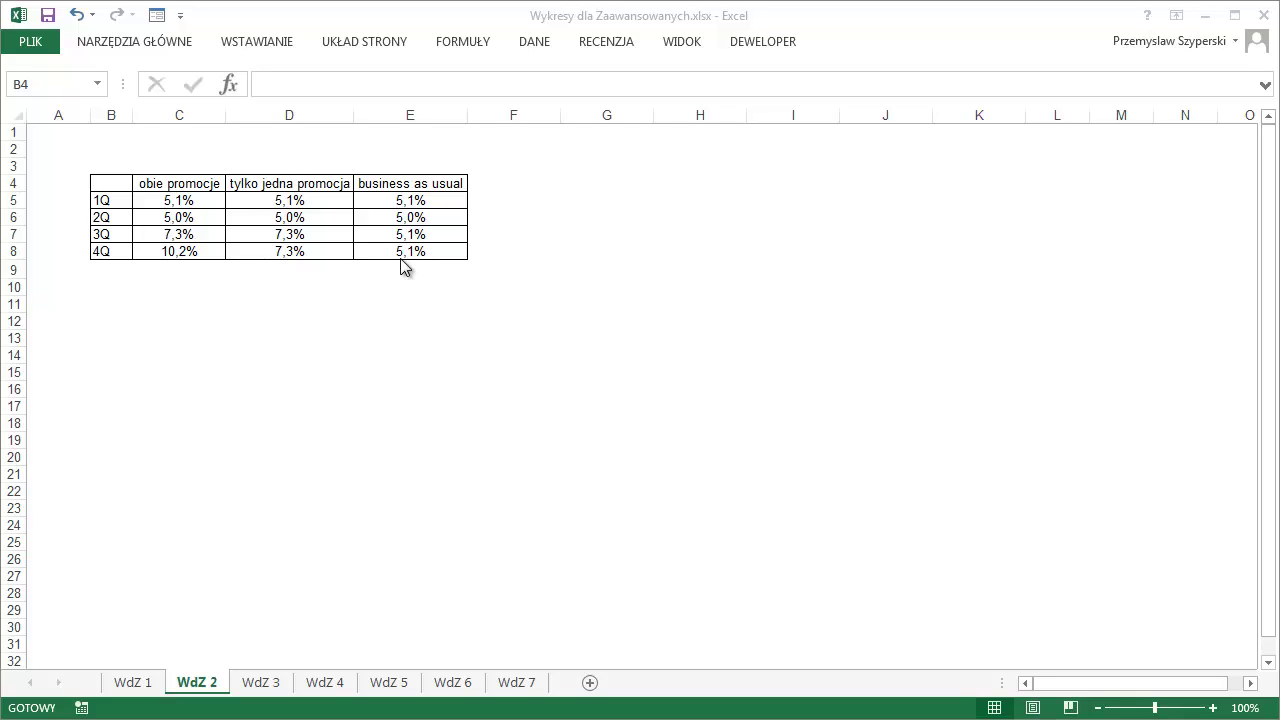
Insert a basic 2-D line chart from the B4:E8 promotion table and place it below the table
mouse_move(114, 183)
left_mouse_down()
mouse_move(372, 216)
mouse_move(433, 250)
left_mouse_up()
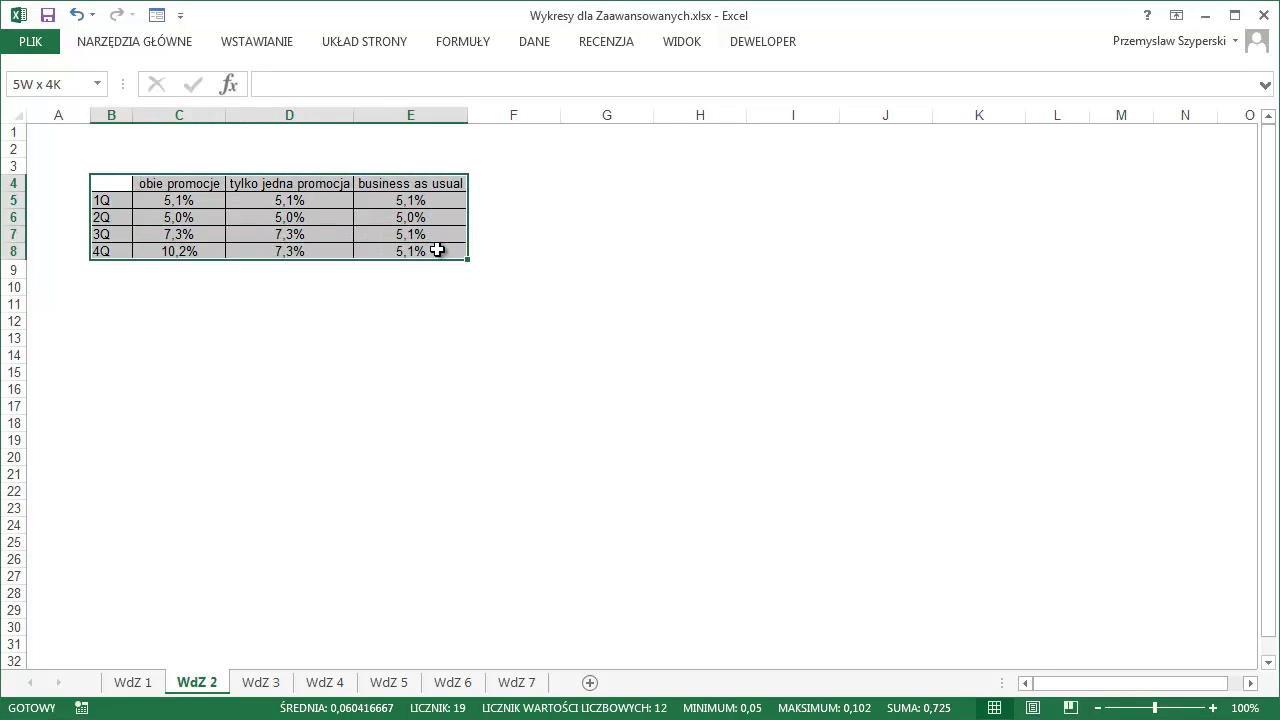
left_click(257, 45)
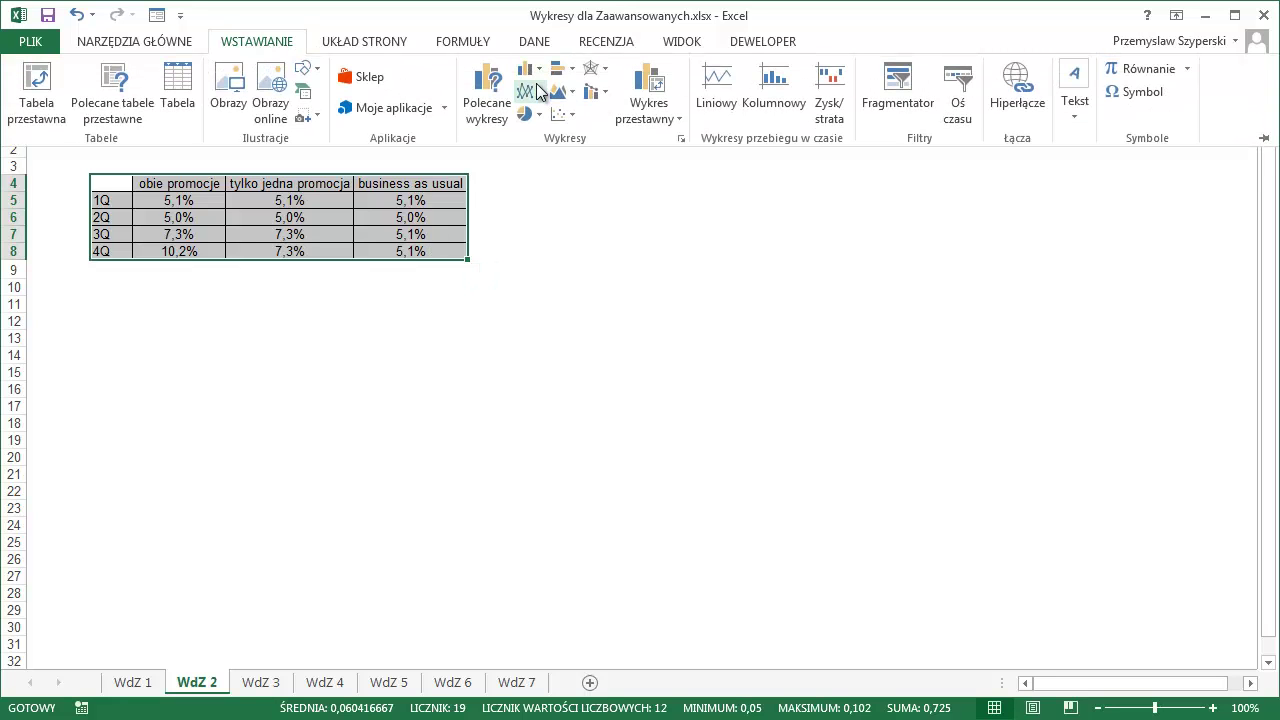
left_click(531, 92)
left_click(542, 147)
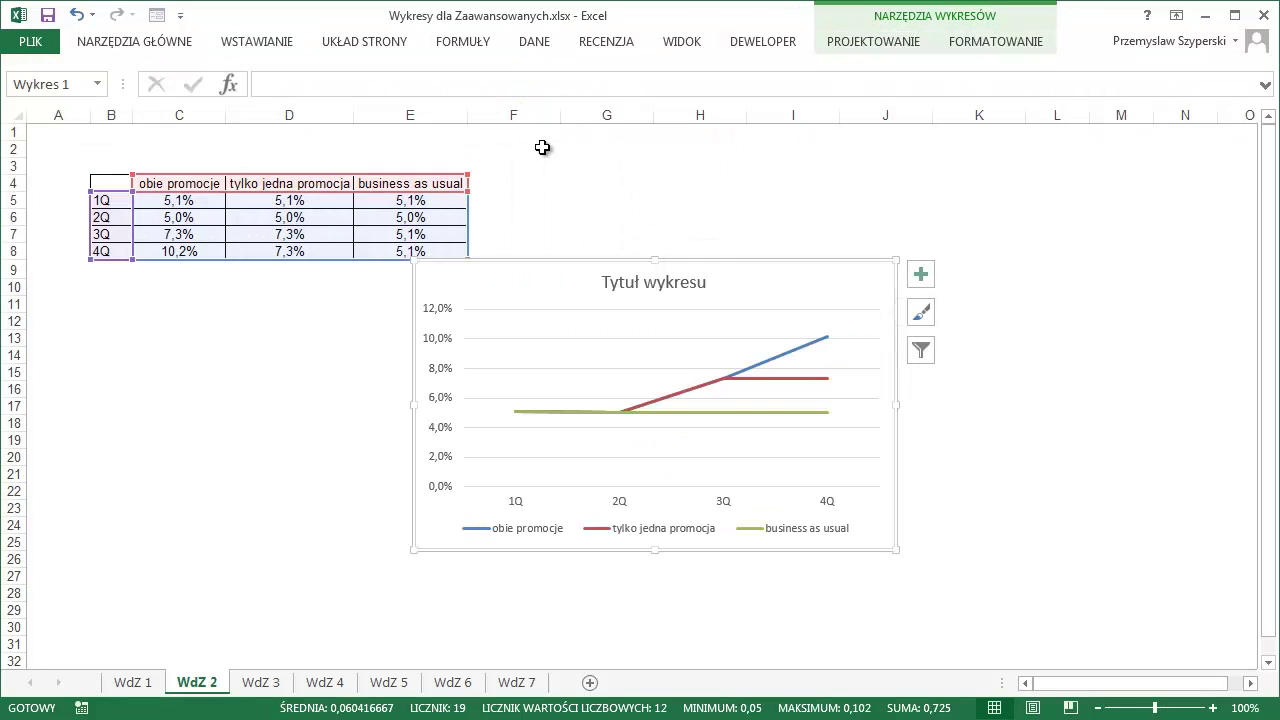
left_click_drag(549, 269, 225, 307)
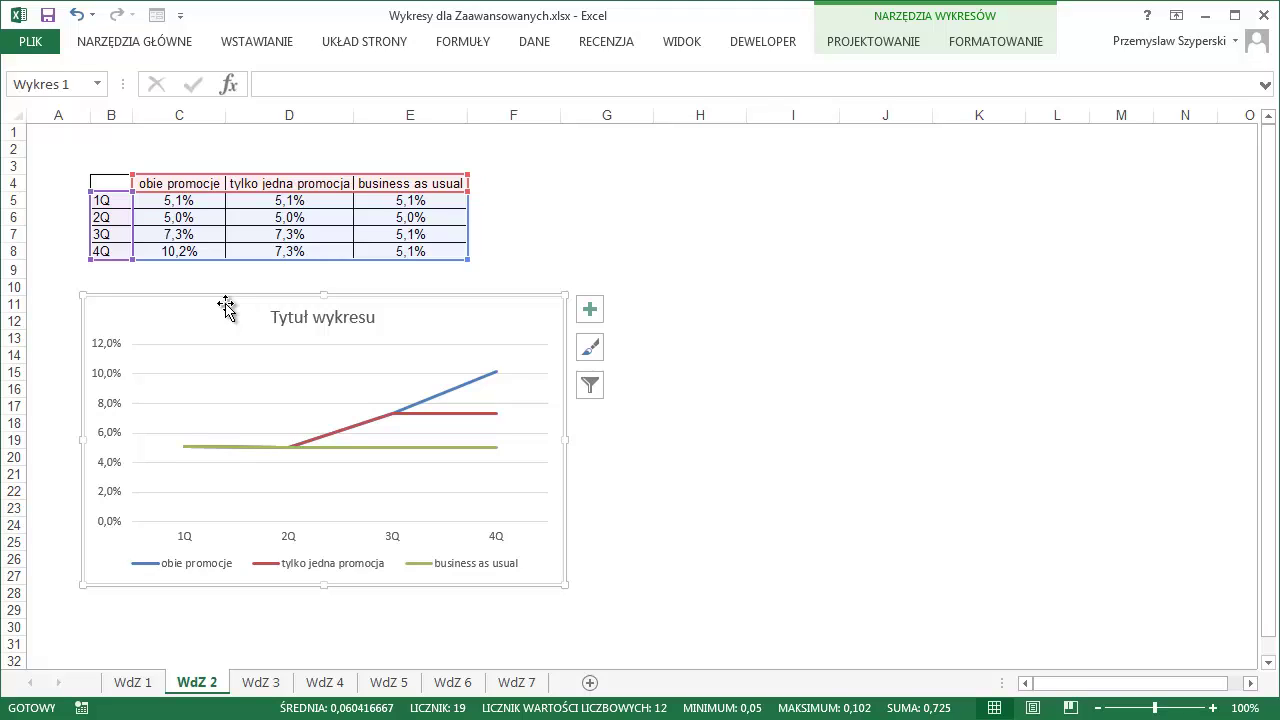
Apply the dark Styl 6 to the line chart and set its chart area to Brak wypełnienia
left_click(886, 48)
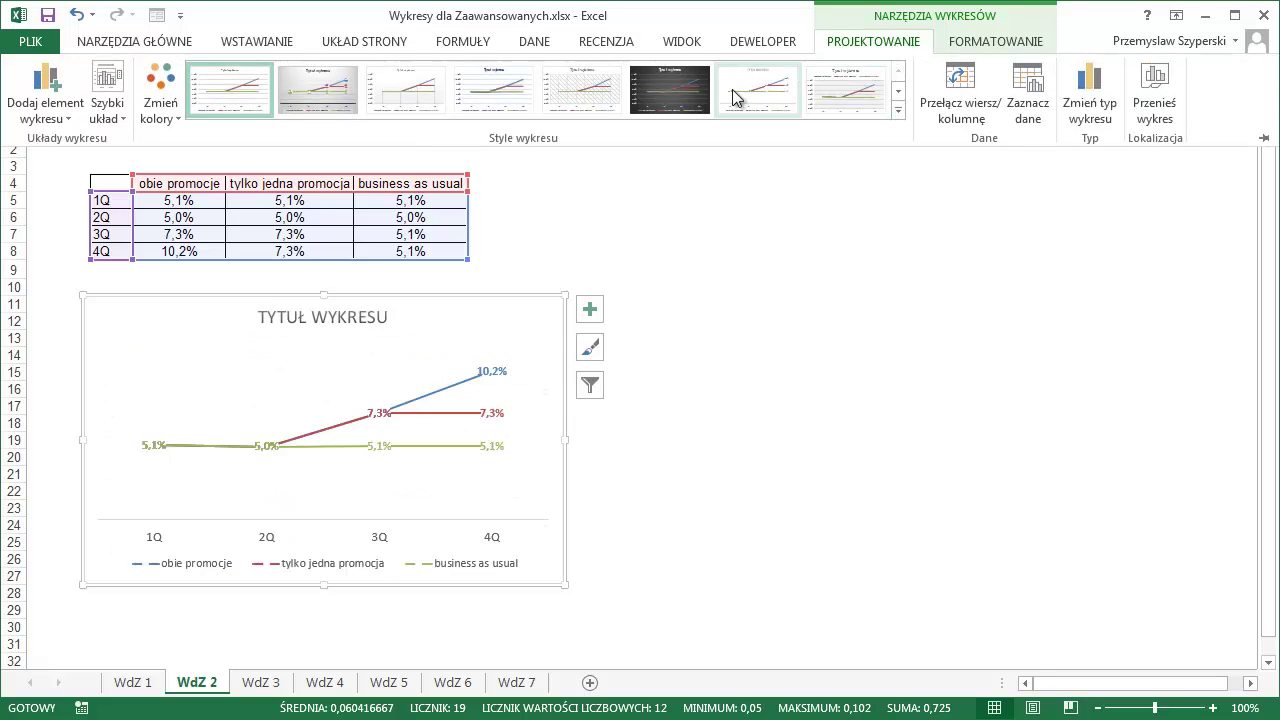
left_click(686, 98)
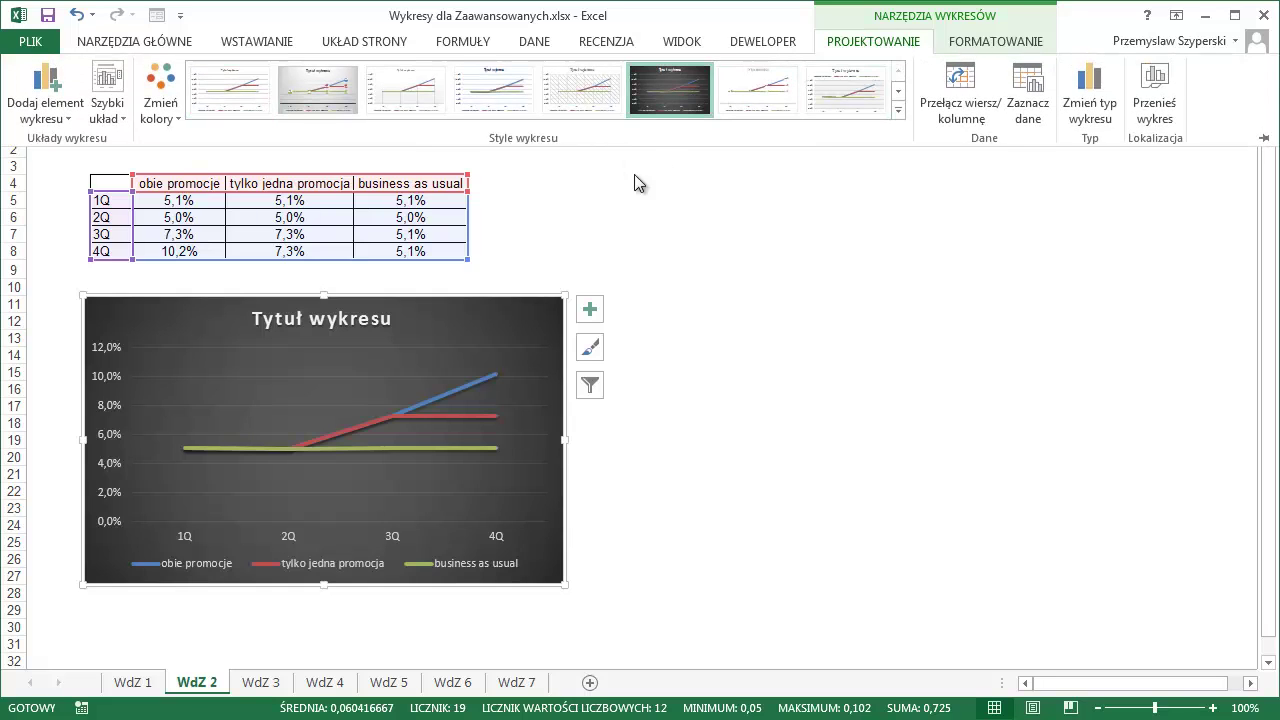
left_click(540, 275)
left_click(554, 263)
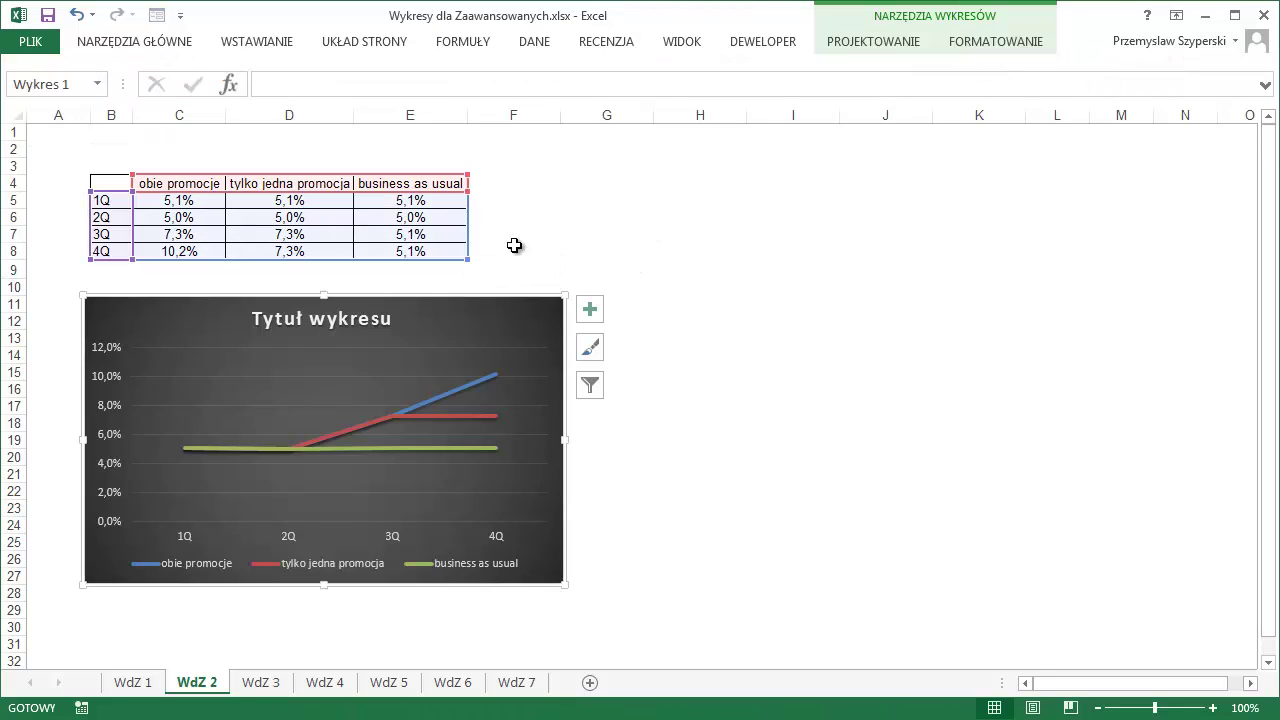
right_click(465, 318)
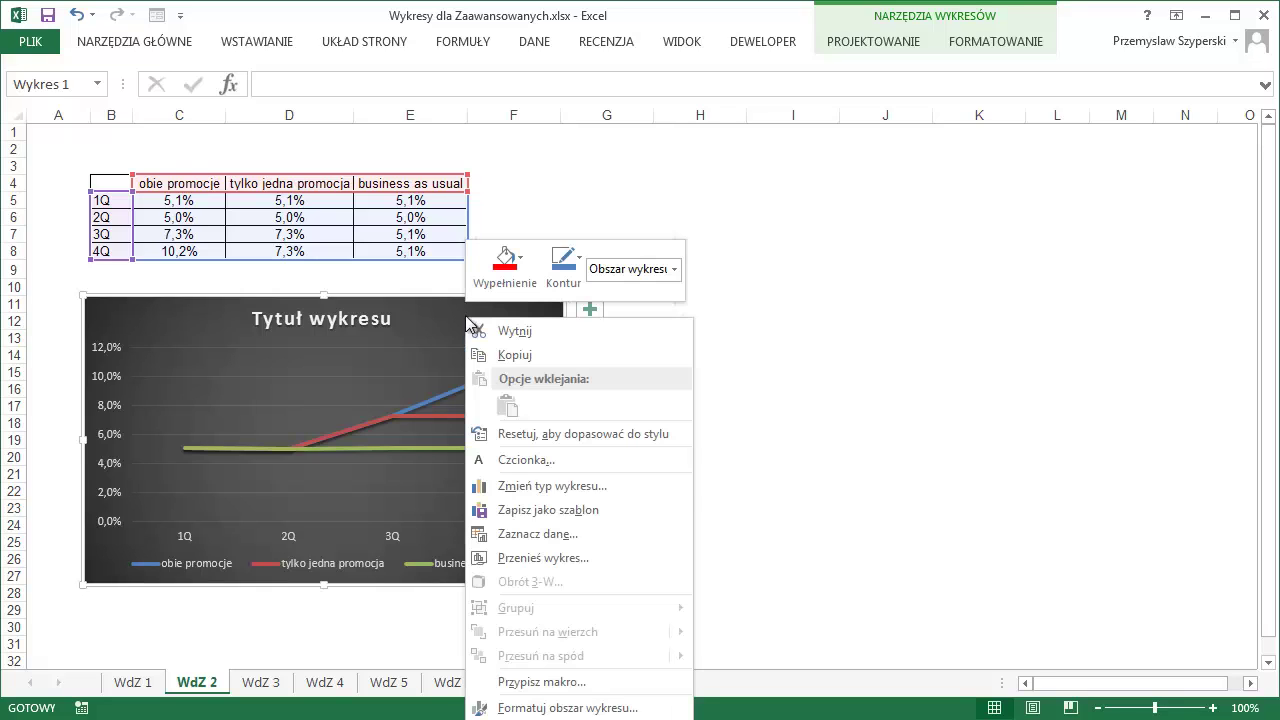
left_click(569, 706)
left_click(941, 245)
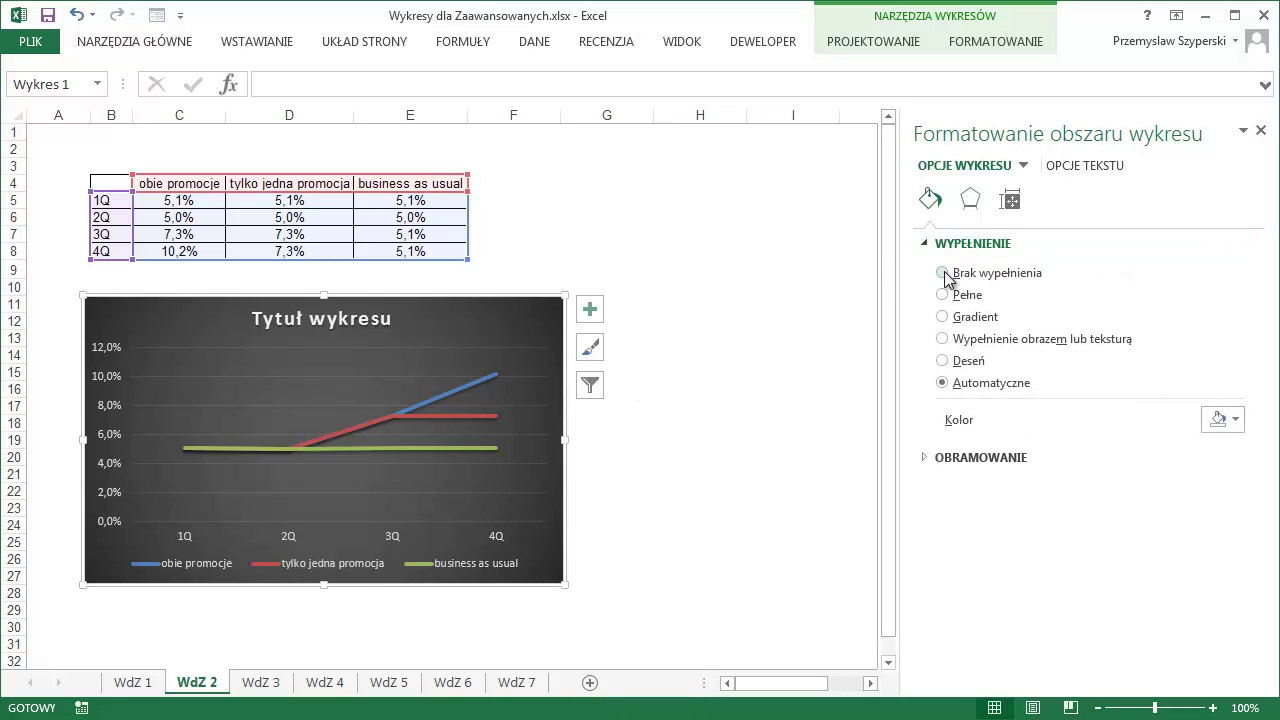
left_click(943, 273)
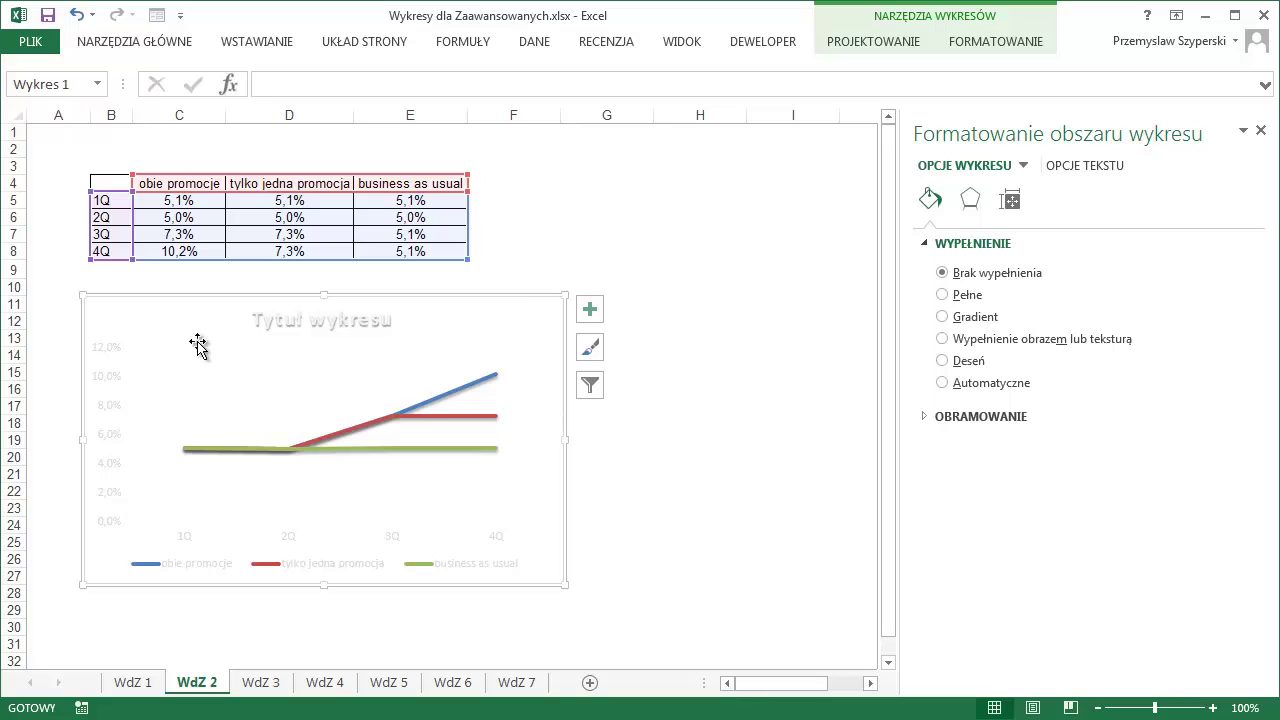
Fill sheet rows 10–30 with black behind the chart
left_click(43, 249)
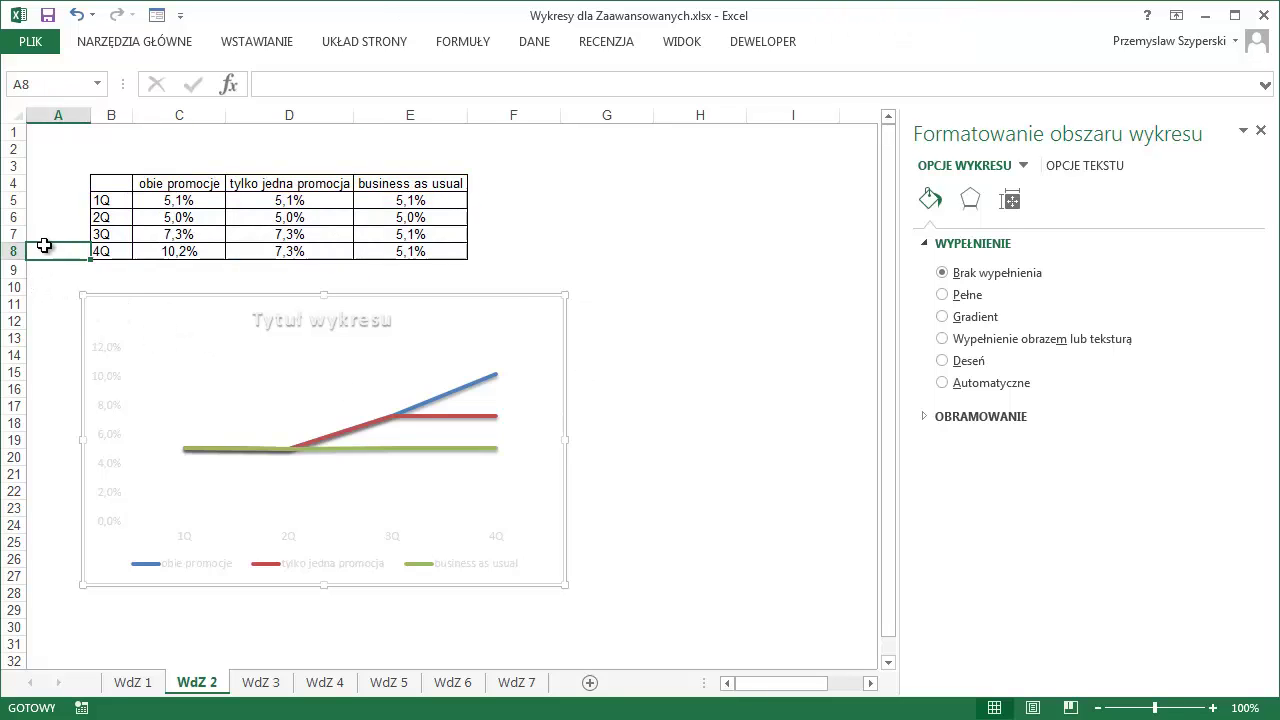
left_click(18, 287)
left_click_drag(18, 287, 77, 633)
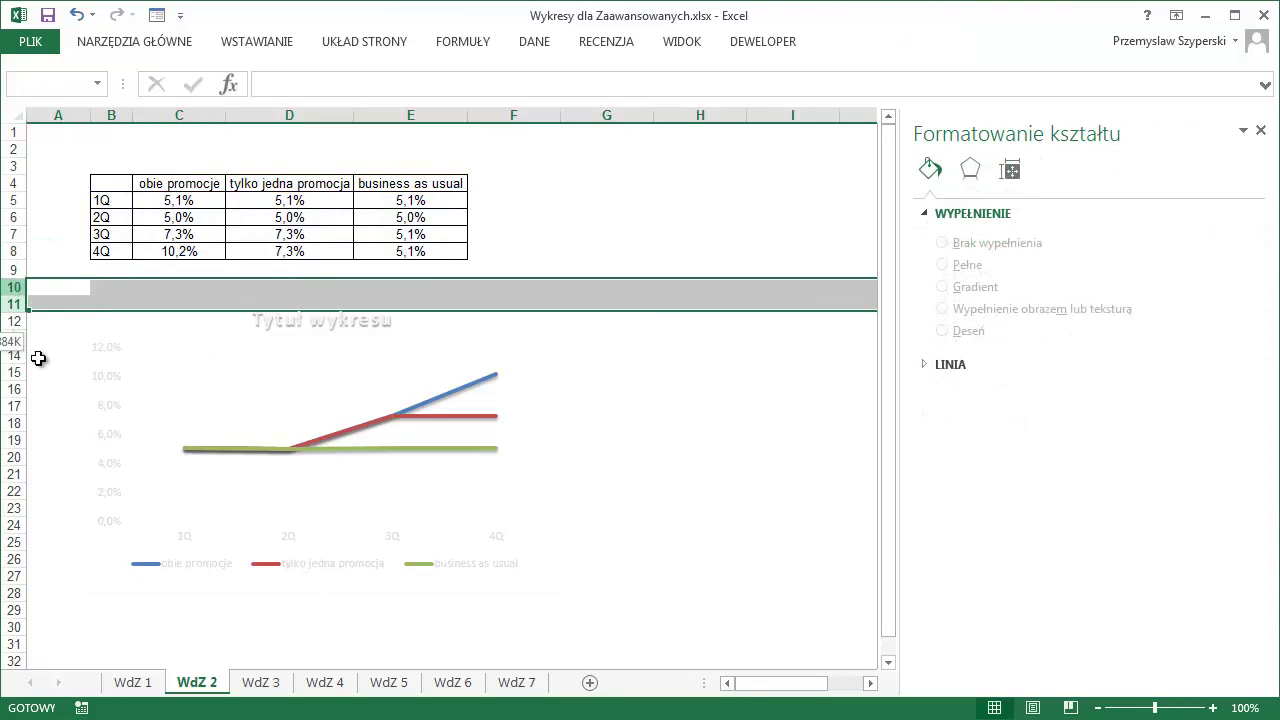
right_click(58, 619)
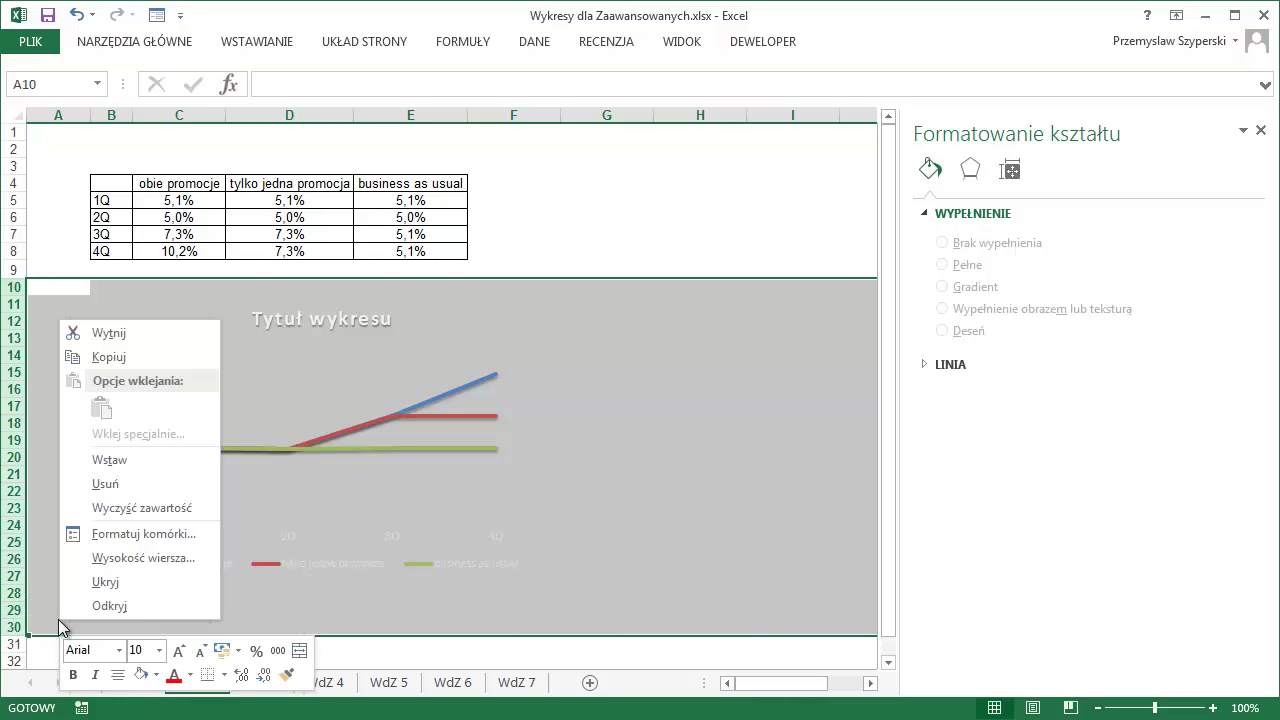
left_click(160, 684)
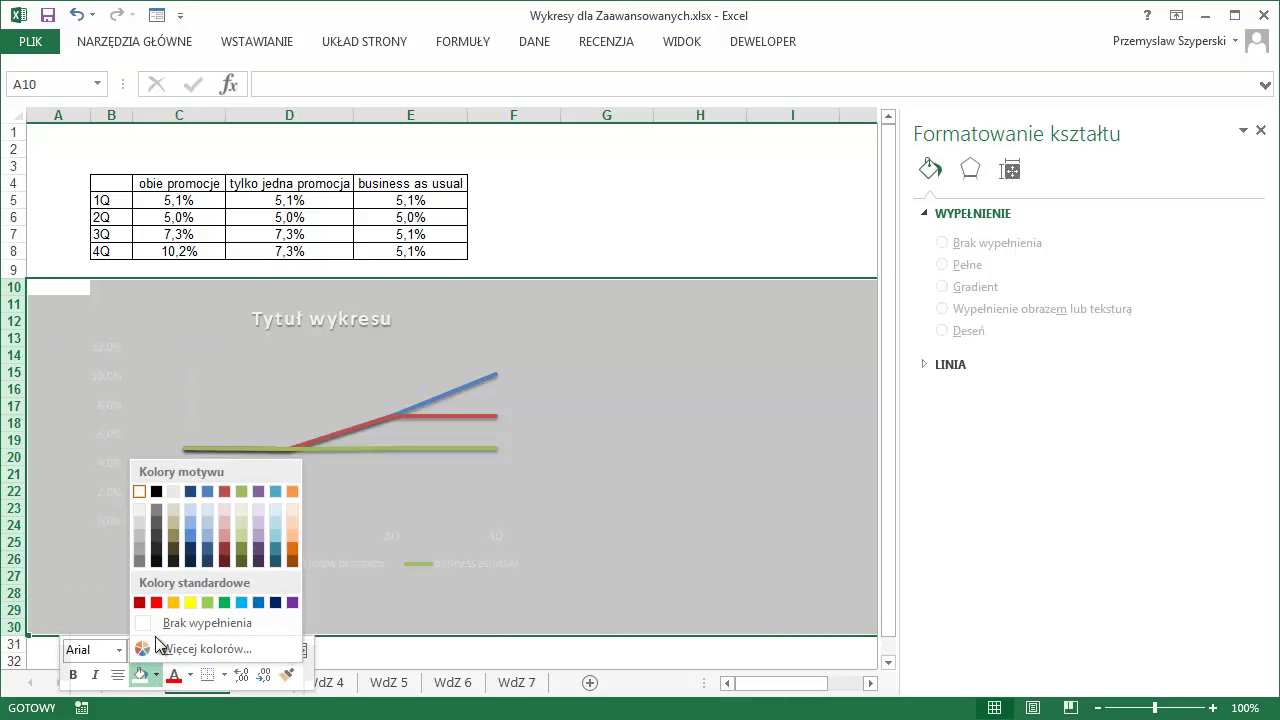
left_click(157, 494)
left_click(640, 388)
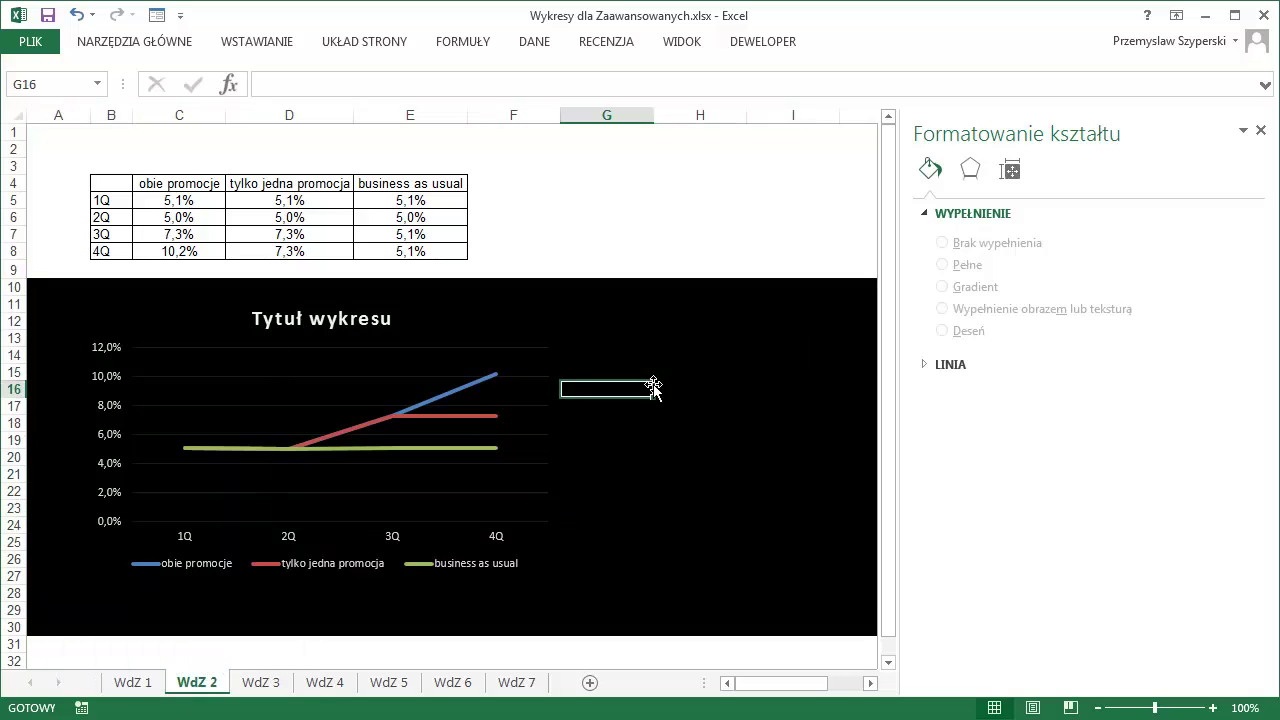
Add business as usual data labels below each point: 5,1%, 5,0%, 5,1%, 5,1%
left_click(391, 448)
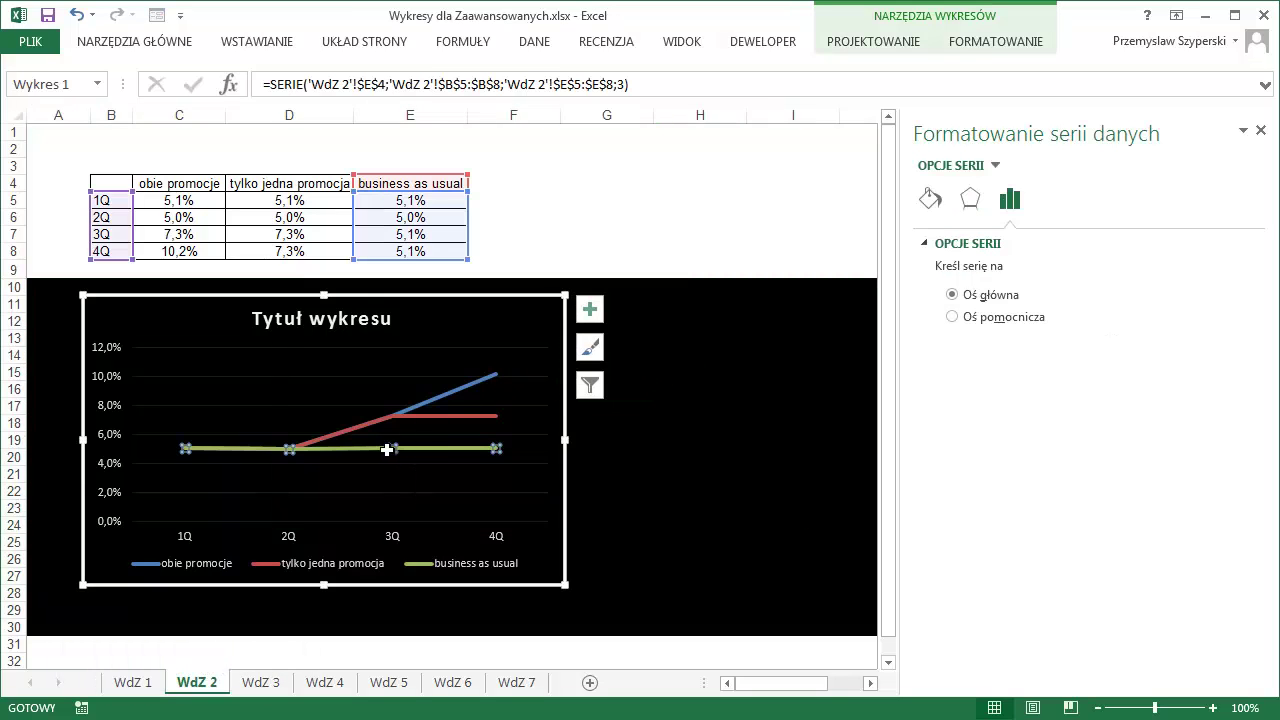
right_click(393, 450)
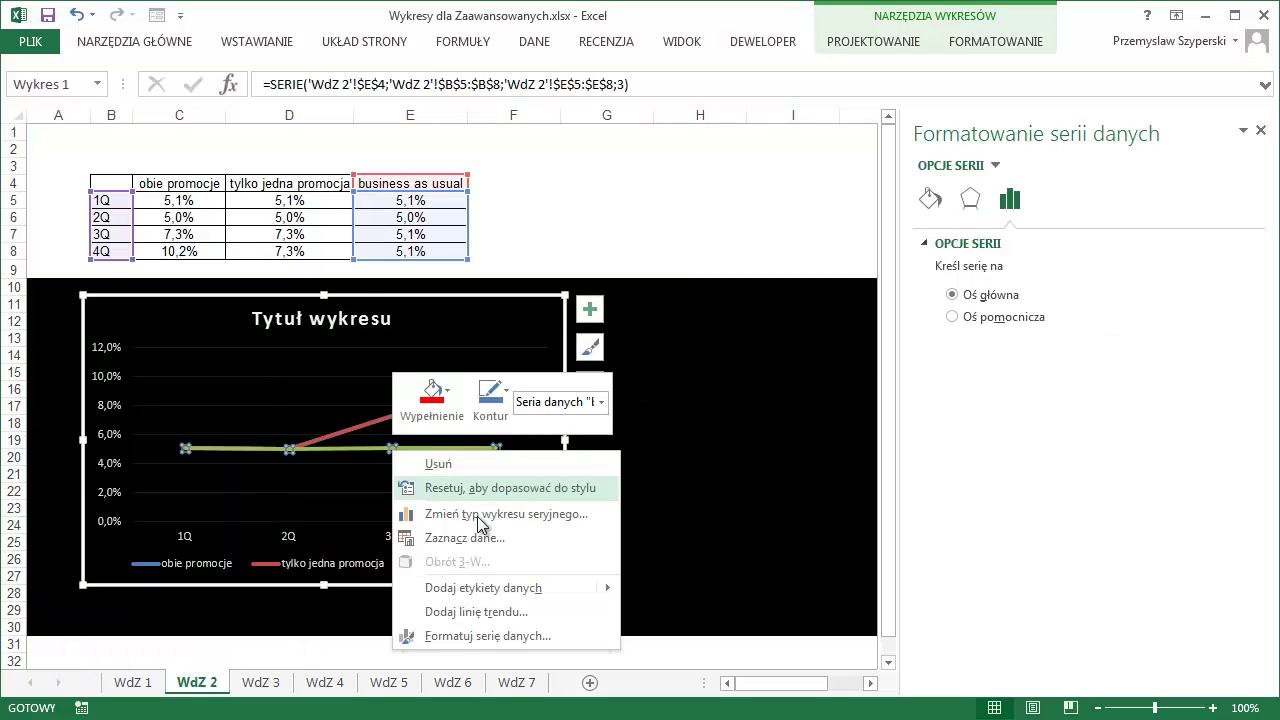
mouse_move(560, 589)
left_click(677, 592)
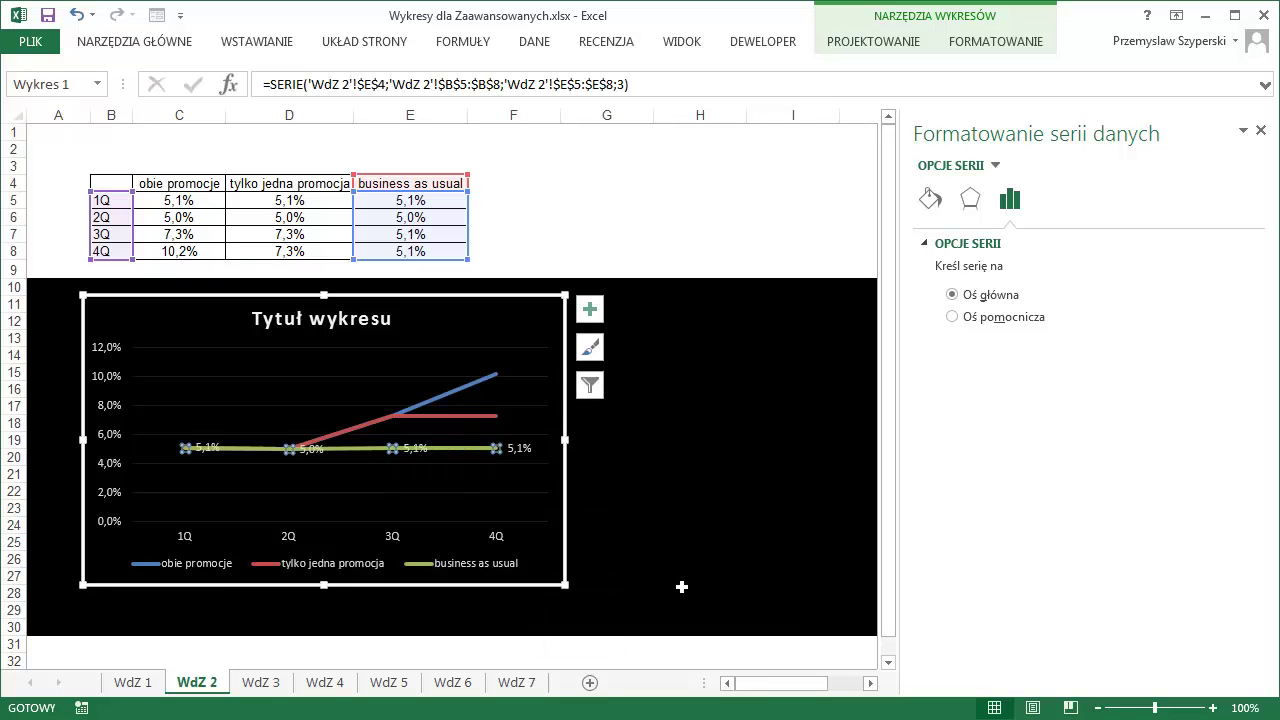
left_click(591, 311)
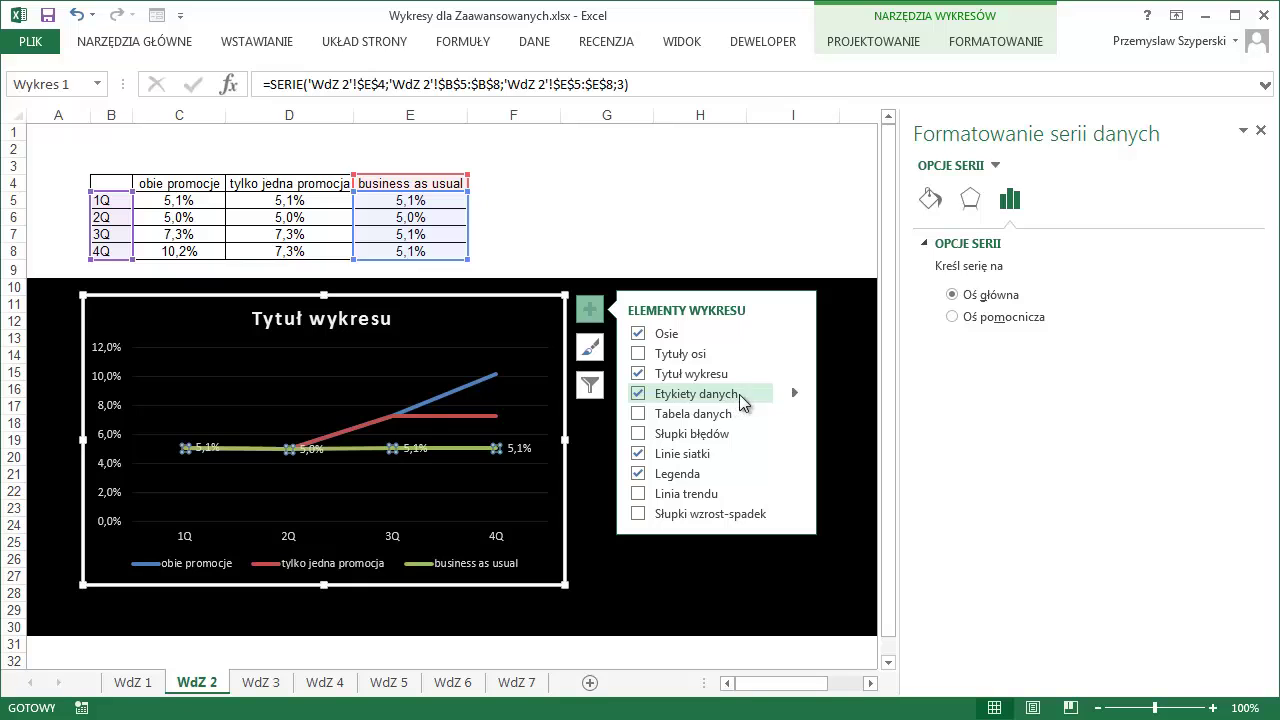
mouse_move(795, 396)
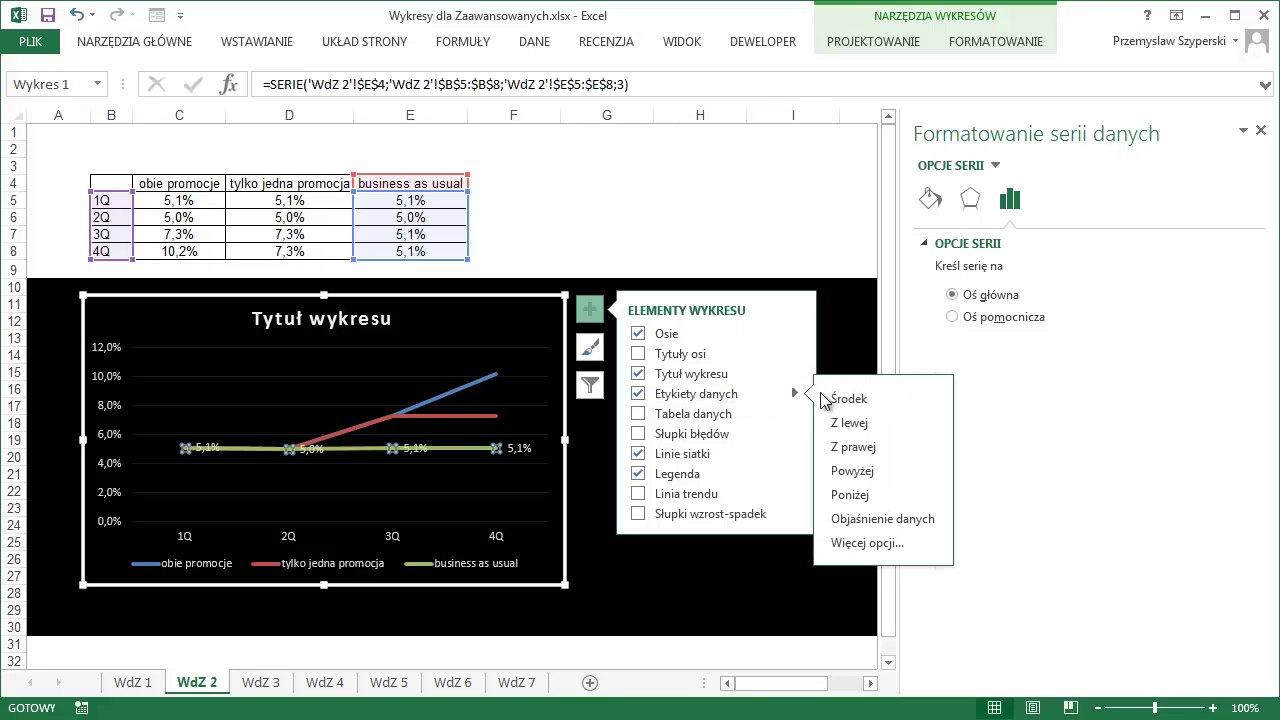
left_click(869, 498)
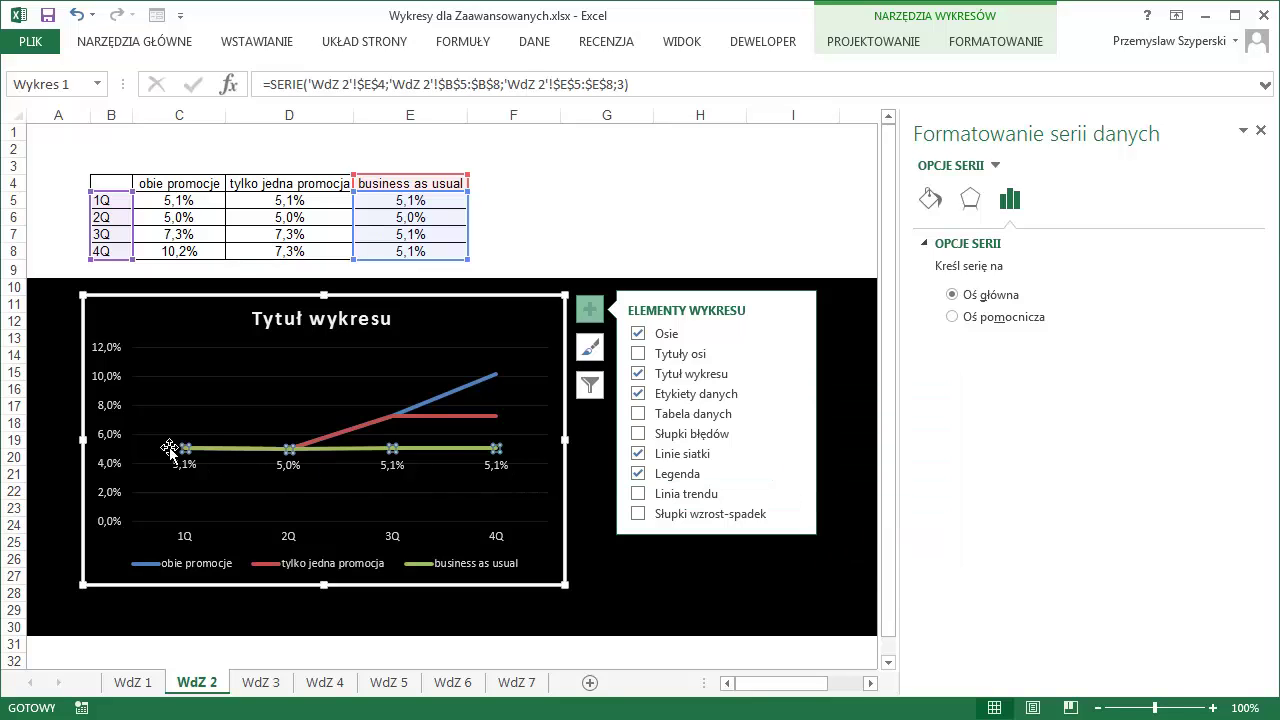
left_click(390, 417)
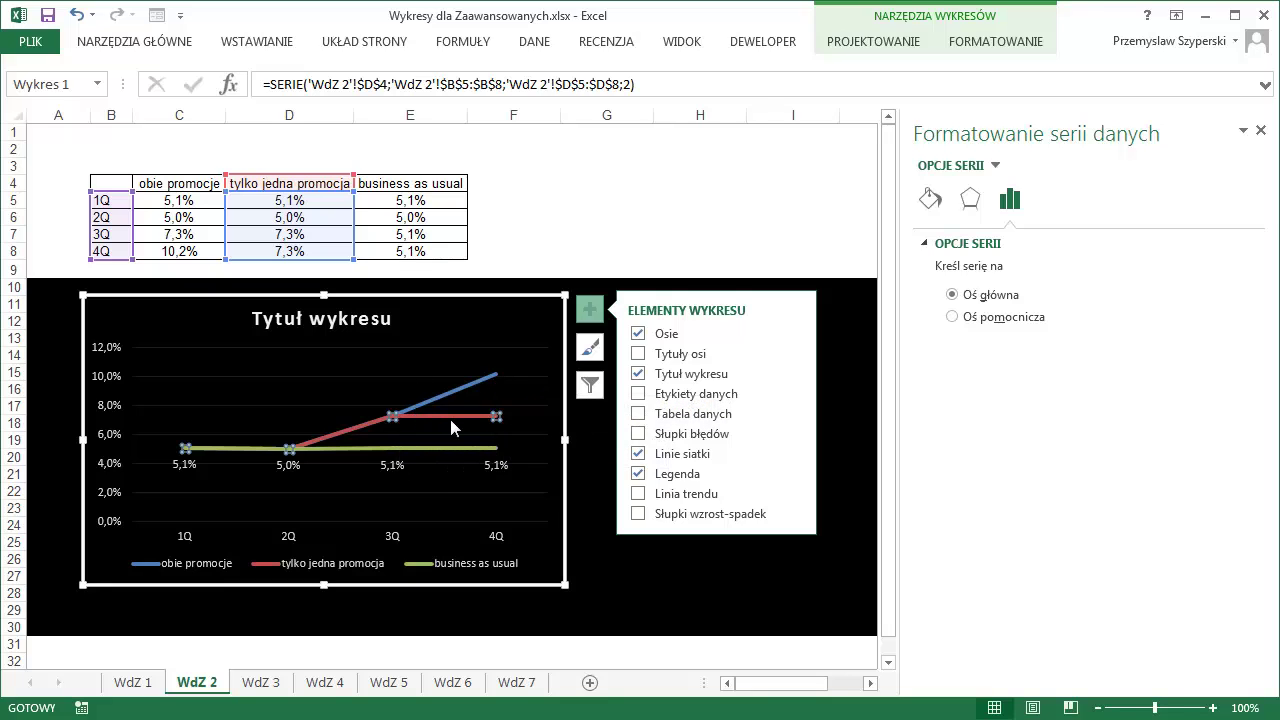
mouse_move(483, 424)
Add a 7,3% data label to the 3Q point and move it above the lines
left_click(391, 416)
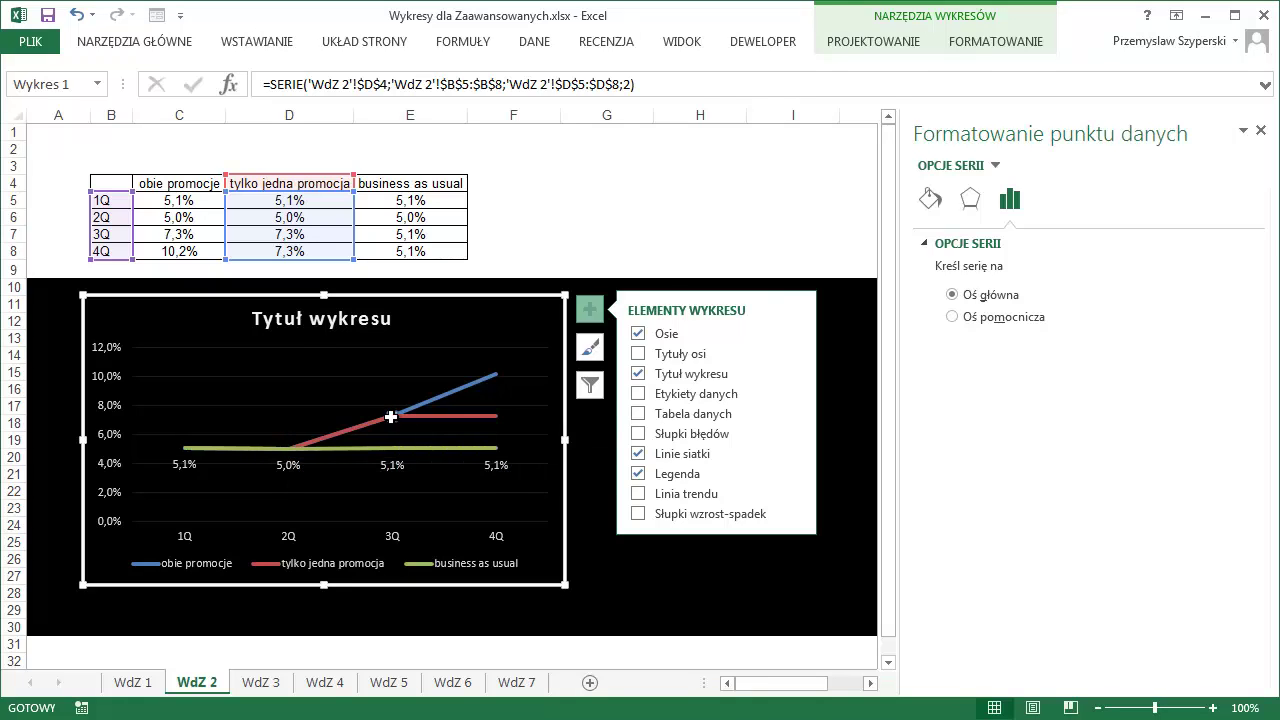
right_click(390, 416)
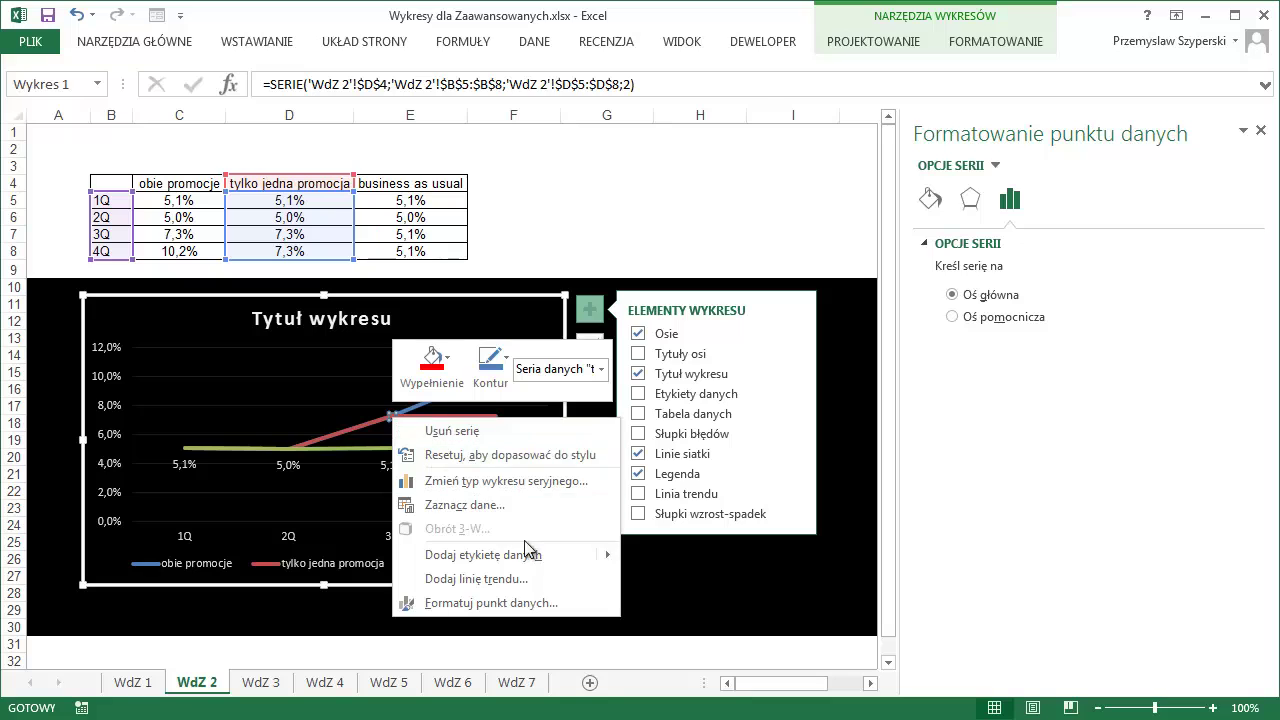
mouse_move(540, 562)
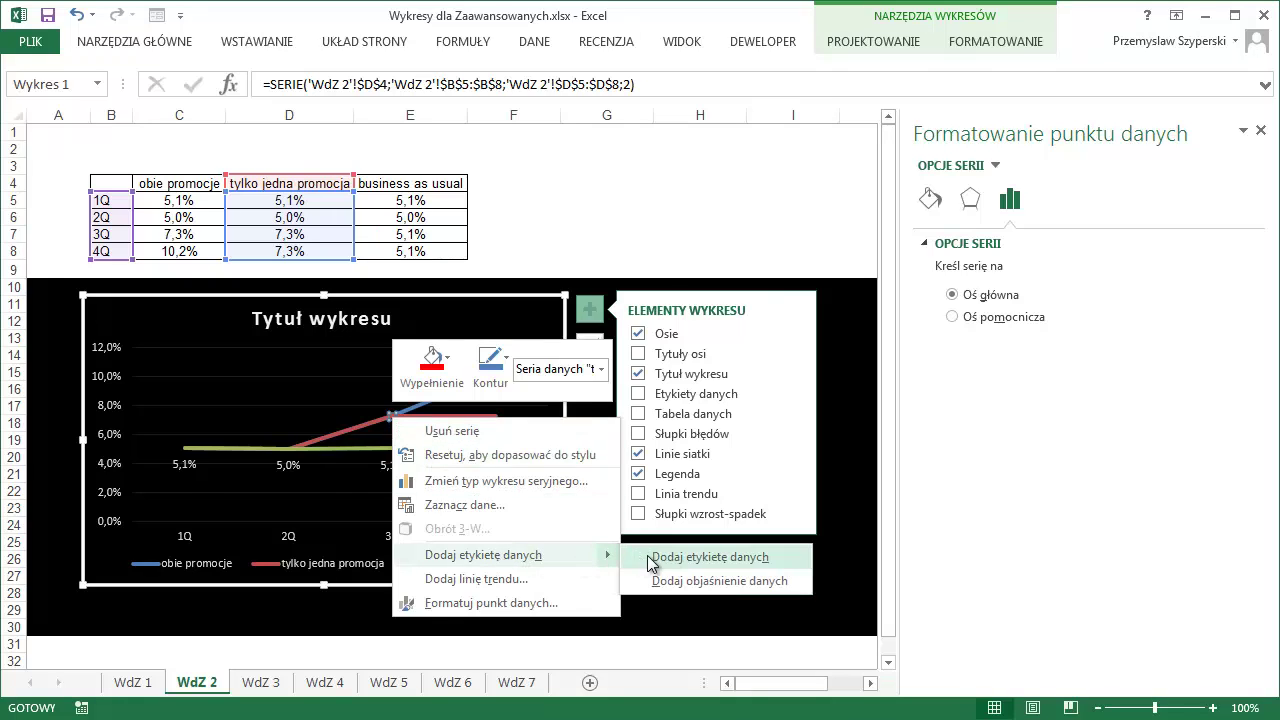
left_click(648, 556)
left_click(412, 420)
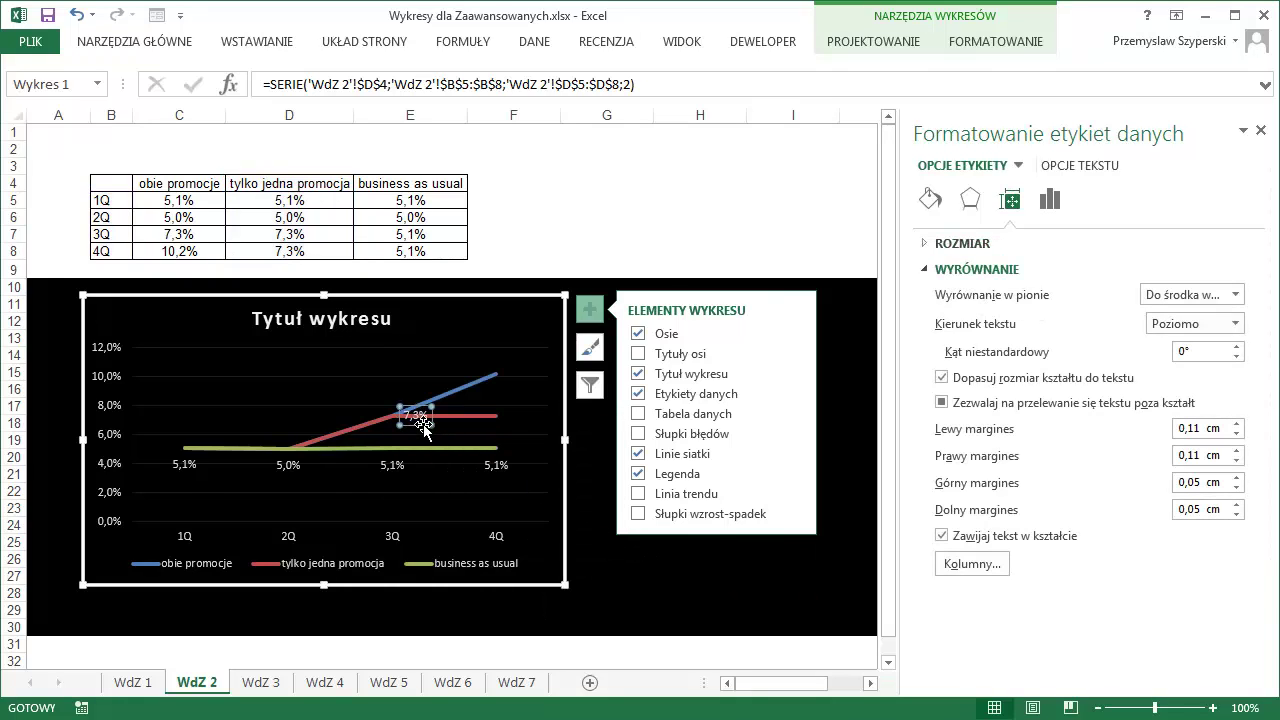
left_click_drag(410, 416, 389, 412)
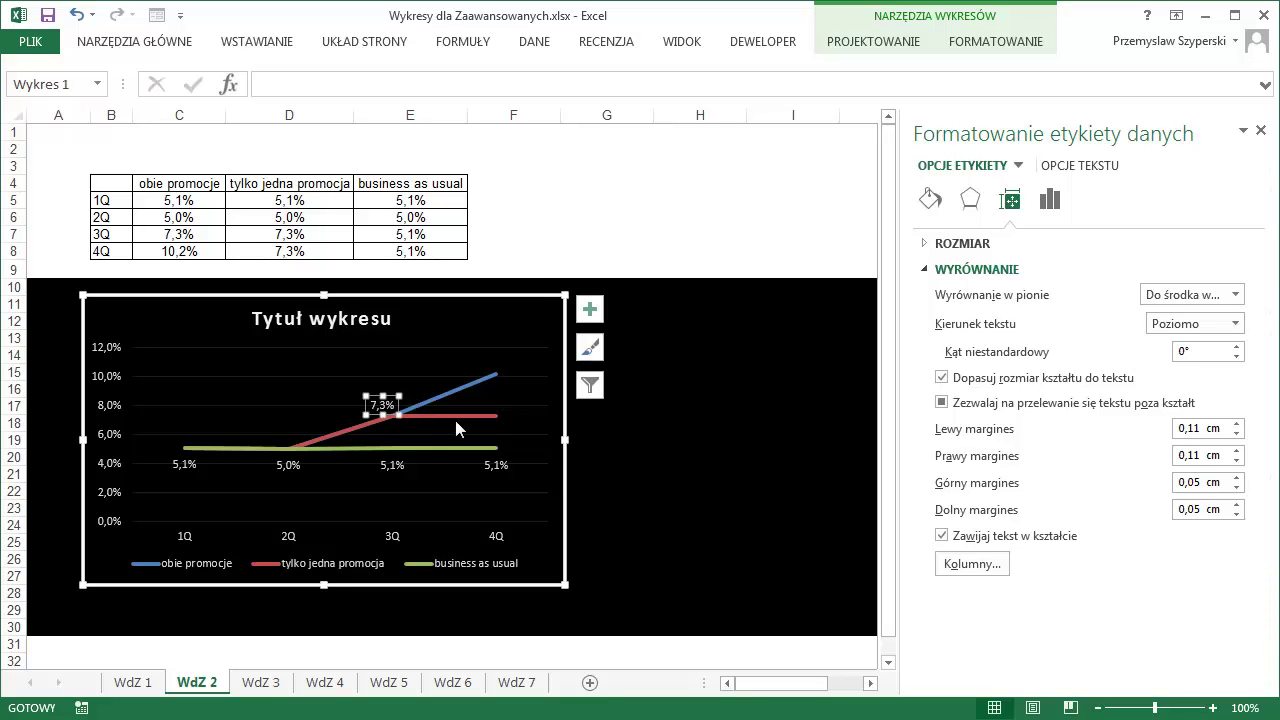
Label the red line's 4Q point 7,3% and place the red and green 4Q labels beside the line ends
left_click(496, 416)
left_click(496, 416)
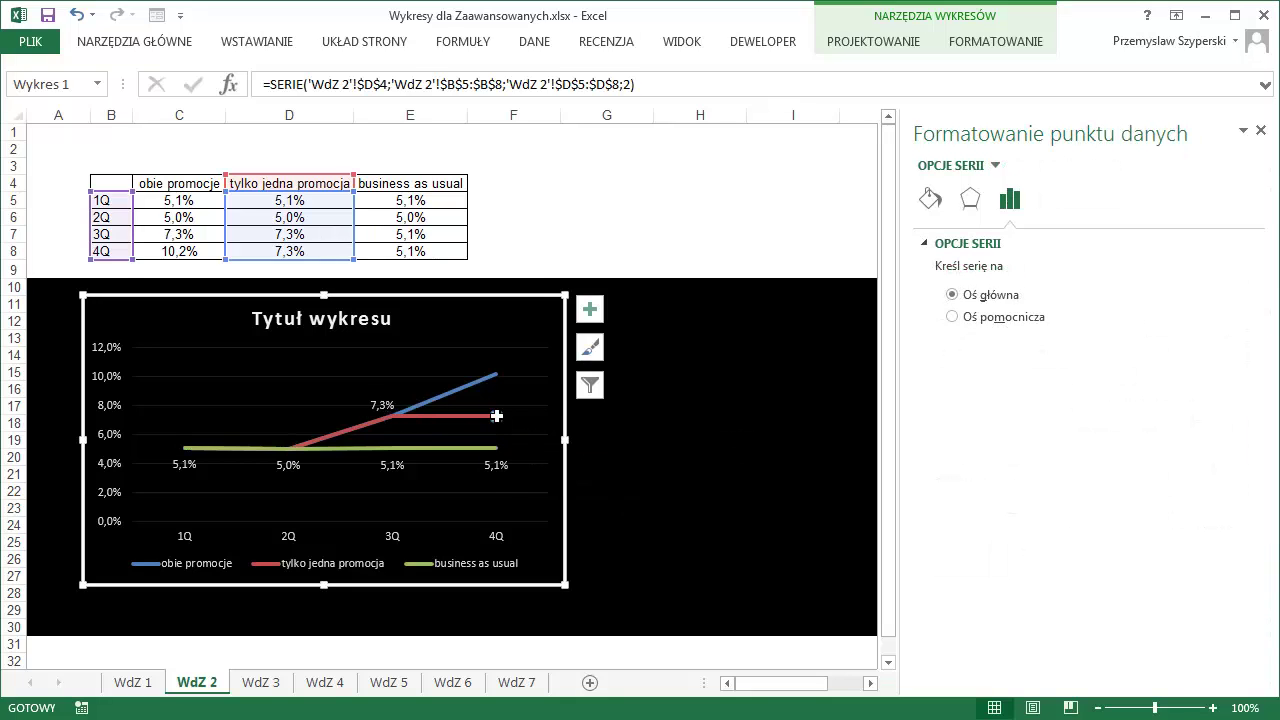
right_click(496, 416)
mouse_move(650, 556)
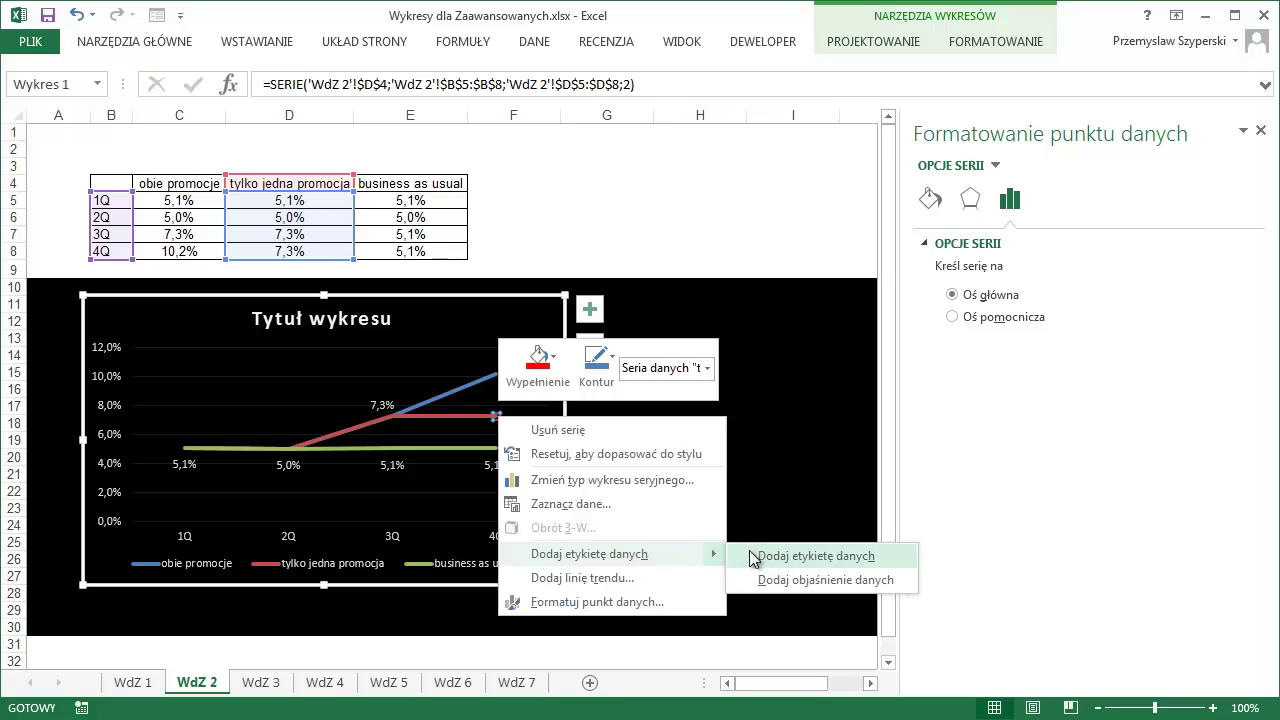
left_click(752, 558)
left_click(517, 418)
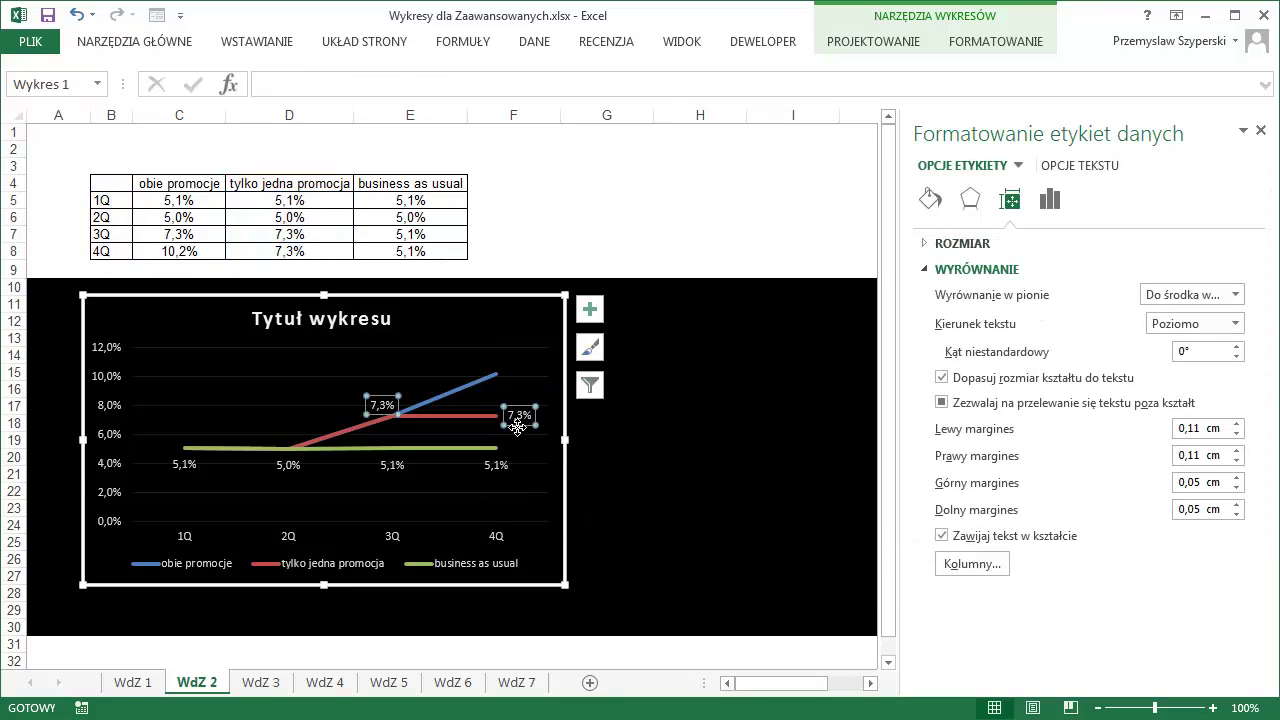
left_click(500, 467)
left_click(496, 470)
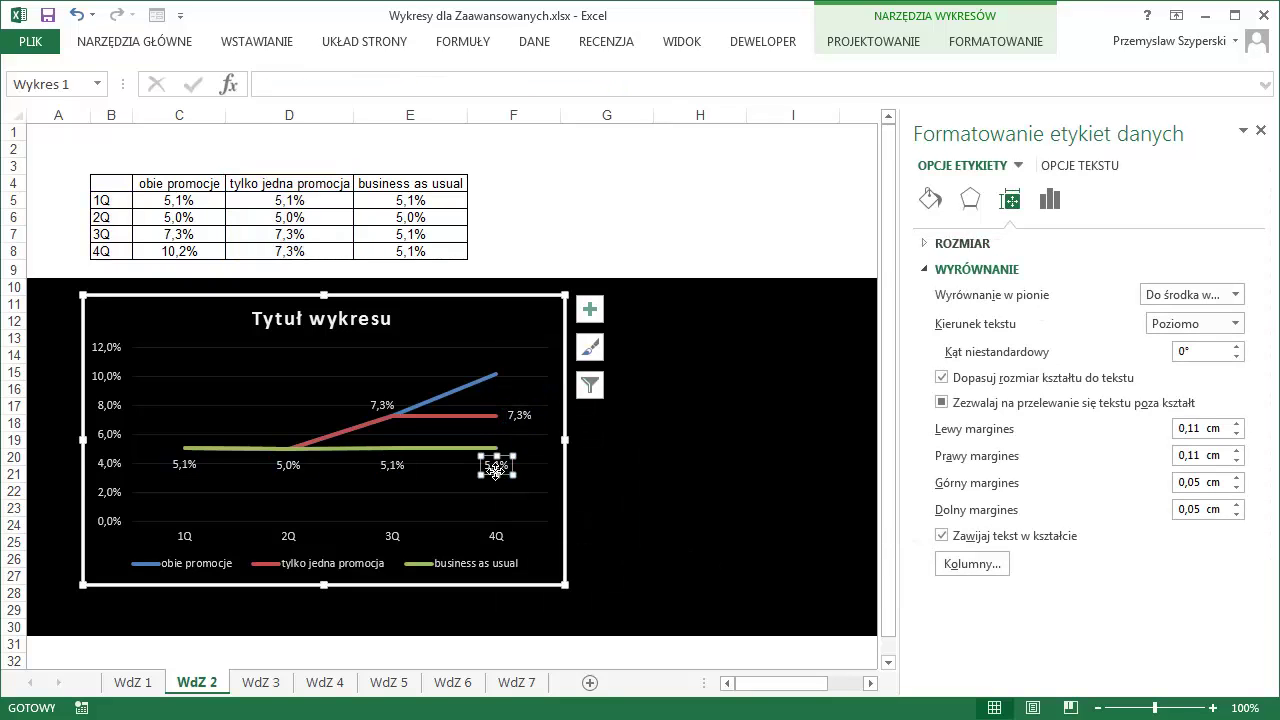
left_click_drag(496, 468, 515, 456)
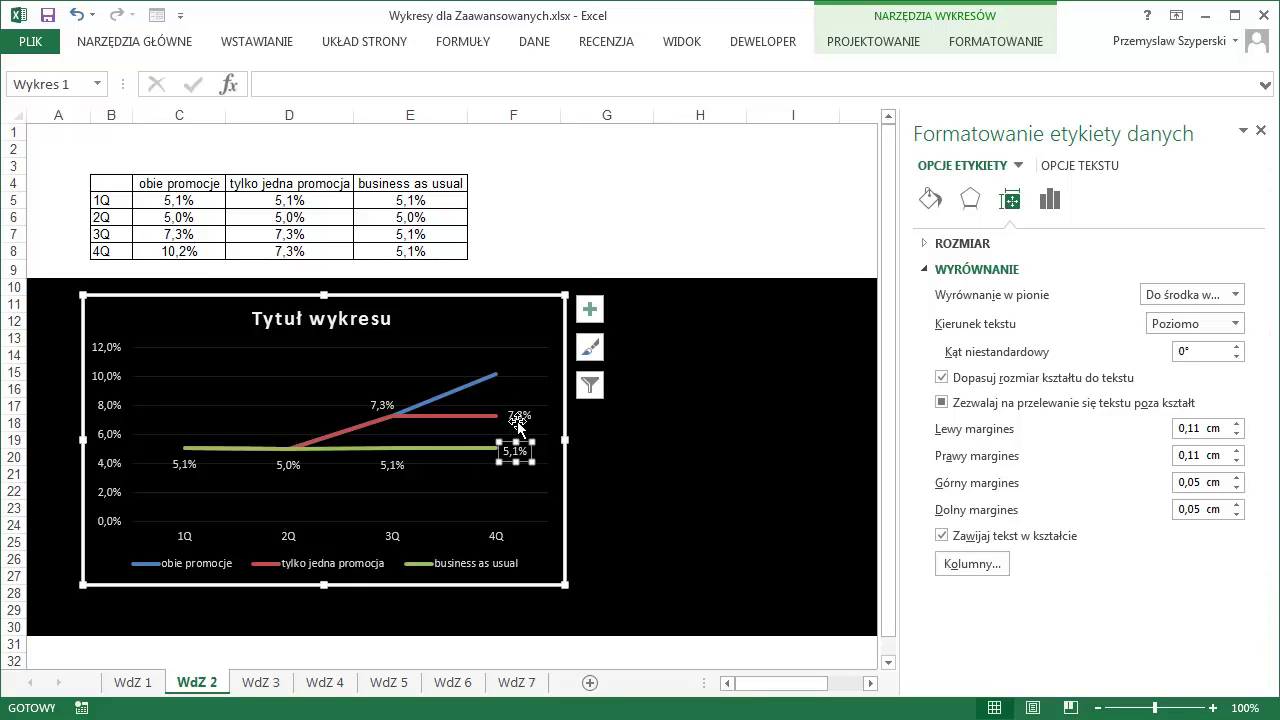
left_click(519, 418)
left_click(520, 419)
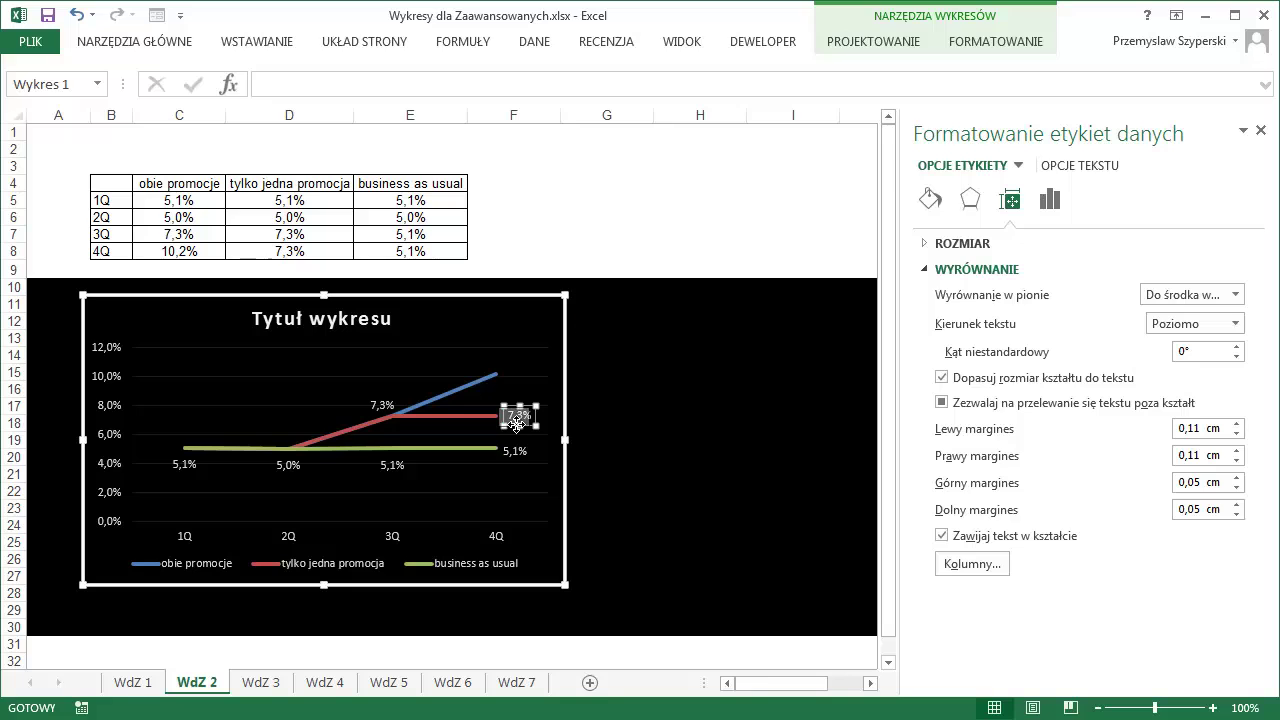
left_click_drag(520, 424, 515, 425)
Add a 10,2% data label to the blue obie promocje 4Q point and close the formatting pane
left_click(492, 376)
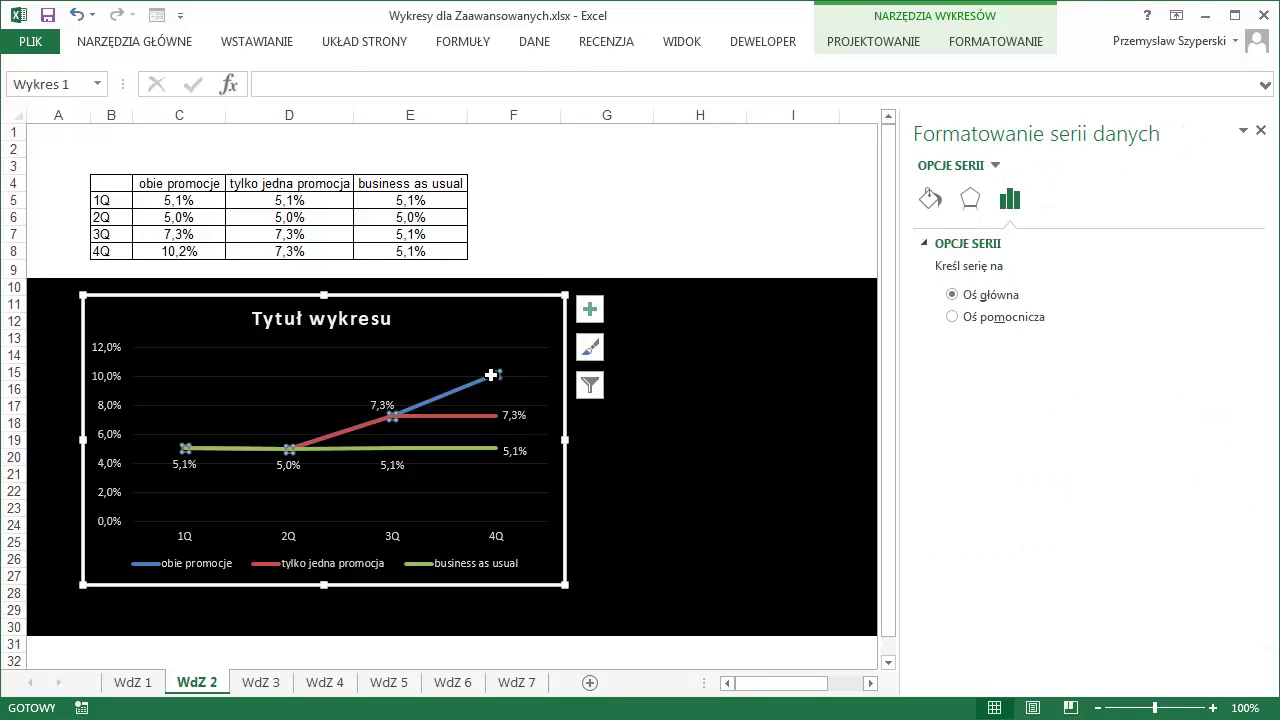
left_click(497, 376)
right_click(497, 376)
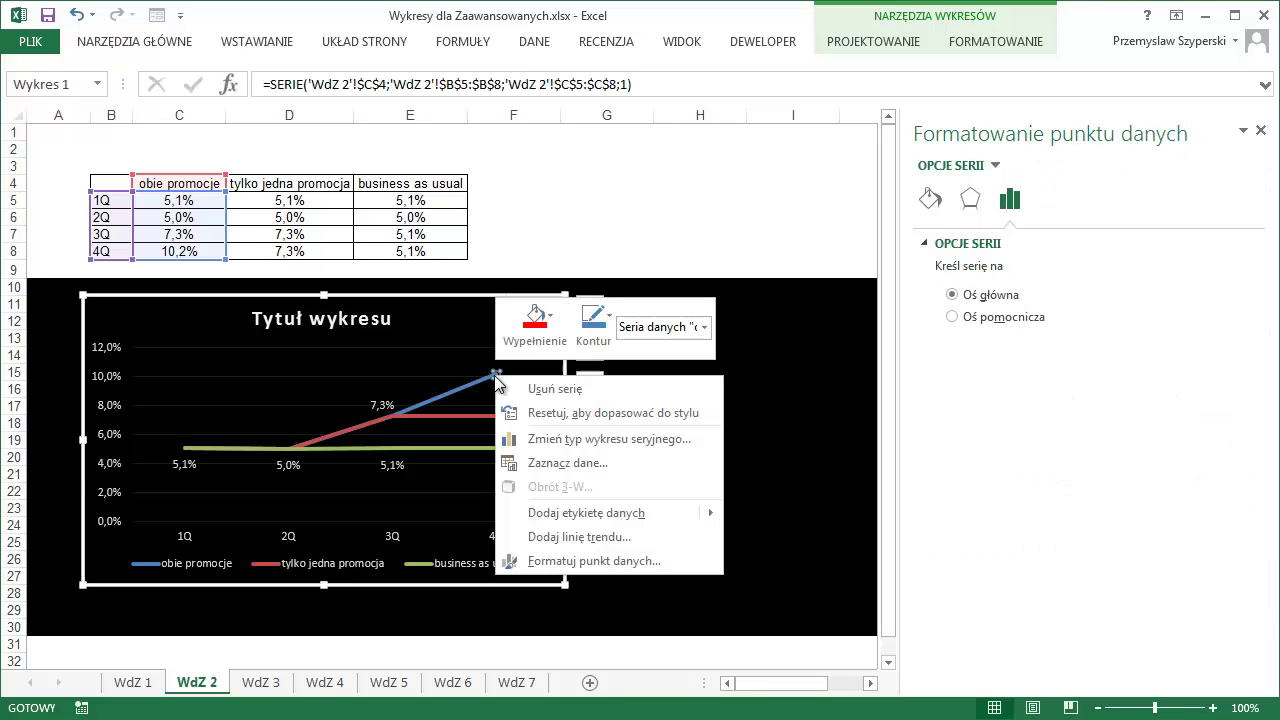
mouse_move(590, 513)
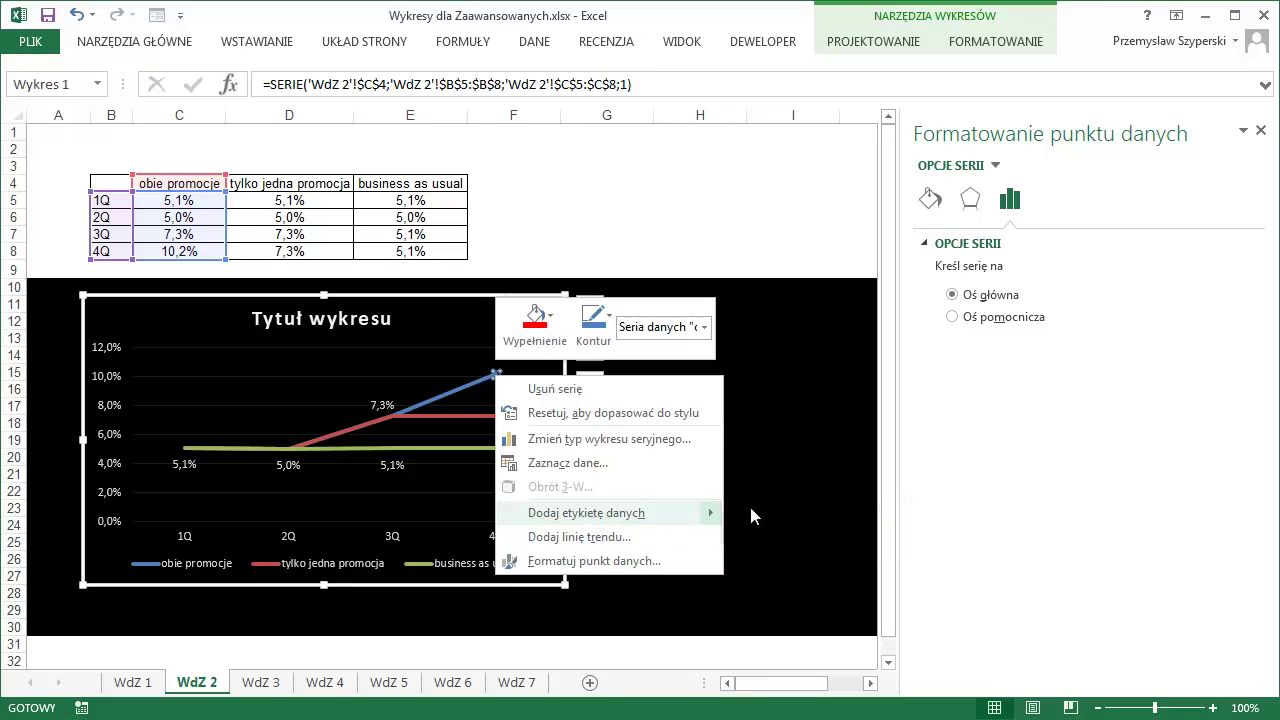
left_click(751, 514)
left_click(520, 374)
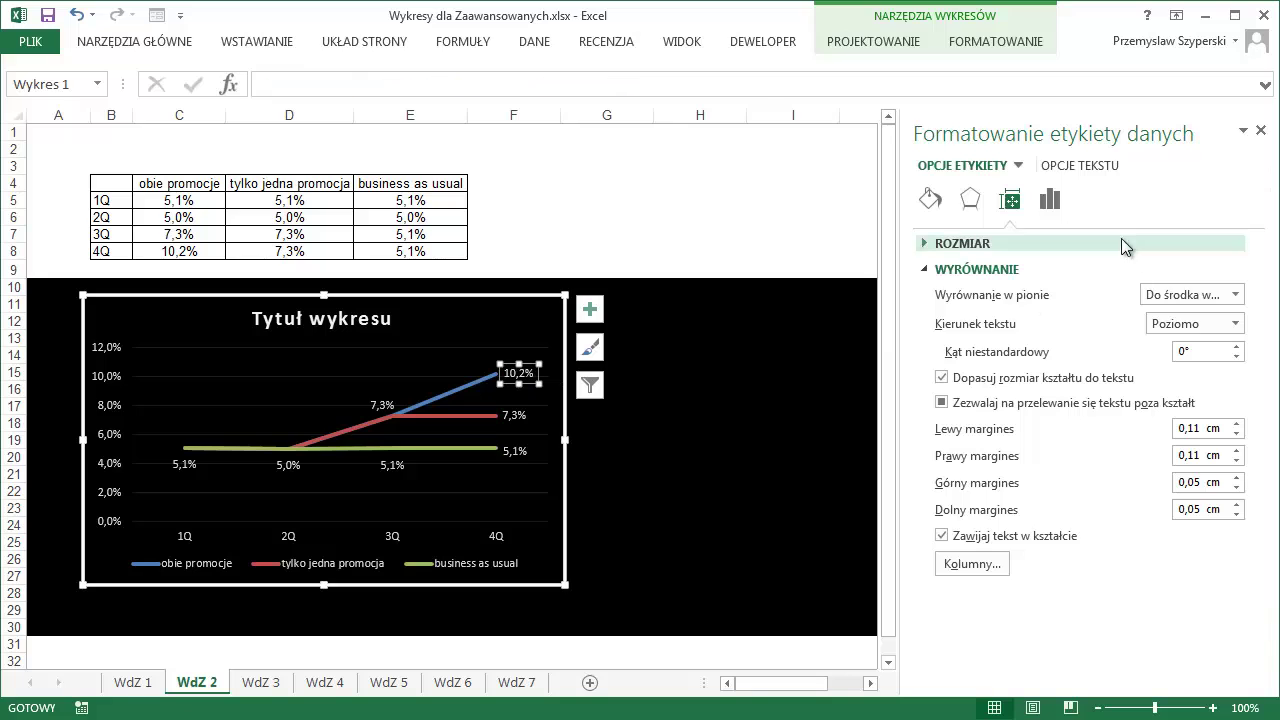
left_click(1260, 132)
left_click(643, 474)
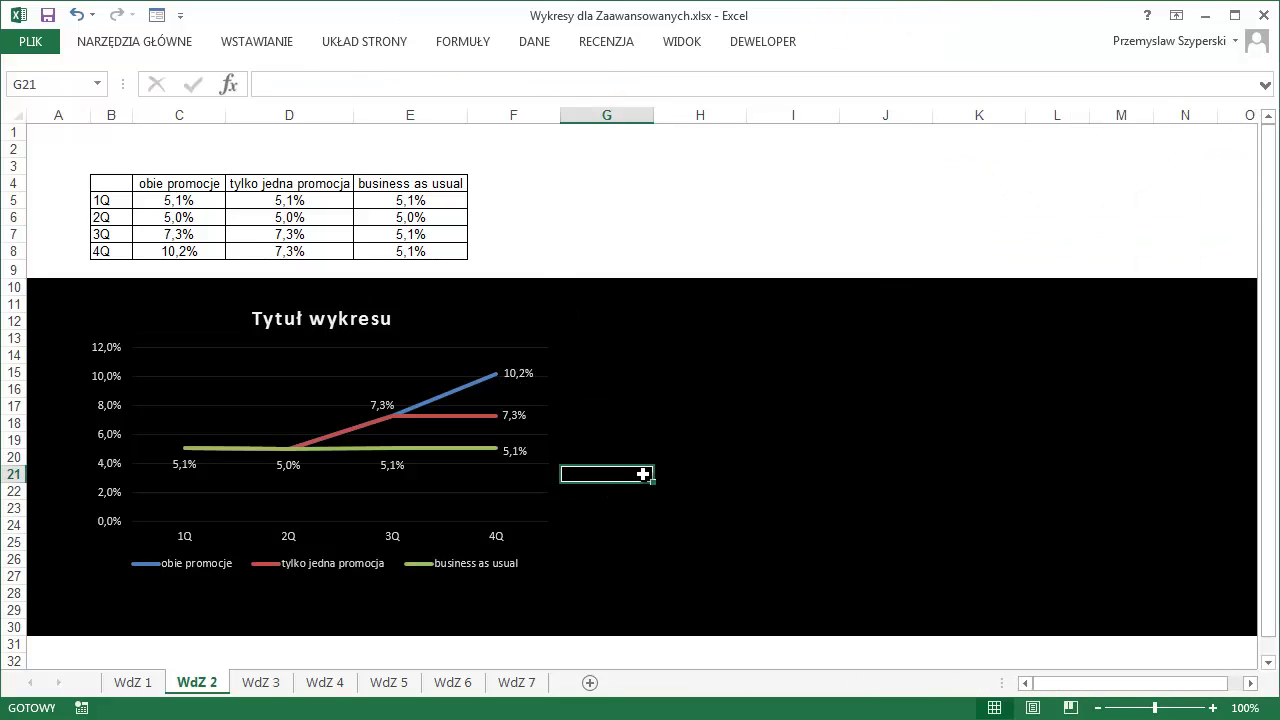
Title the line chart 'Wpływ promocji na Wyniki Sprzedaży'
left_click(518, 369)
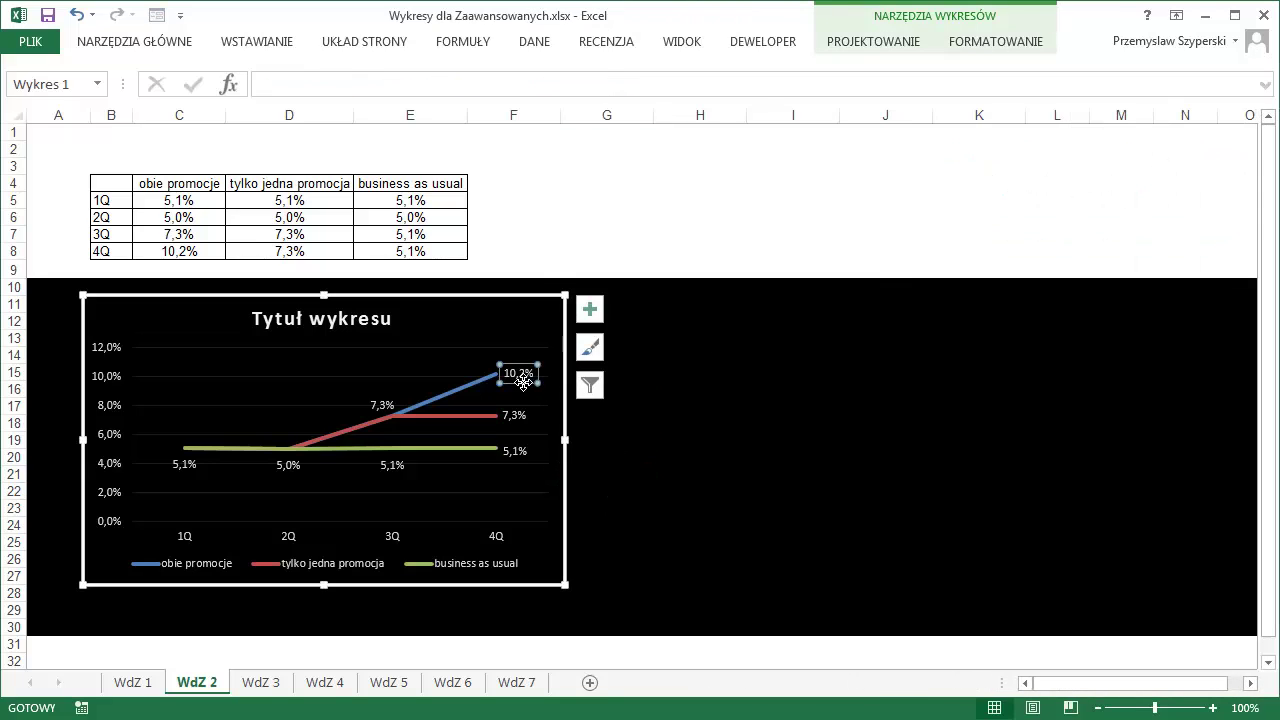
left_click(519, 375)
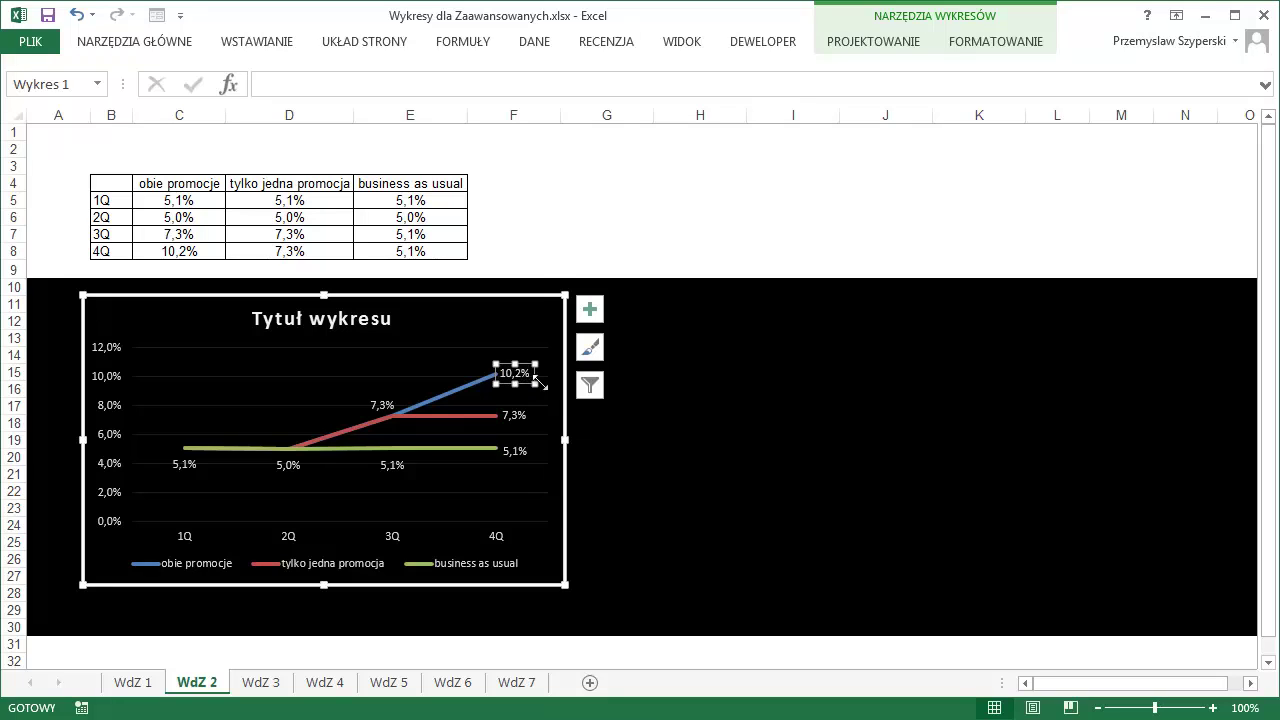
left_click(632, 439)
left_click(273, 312)
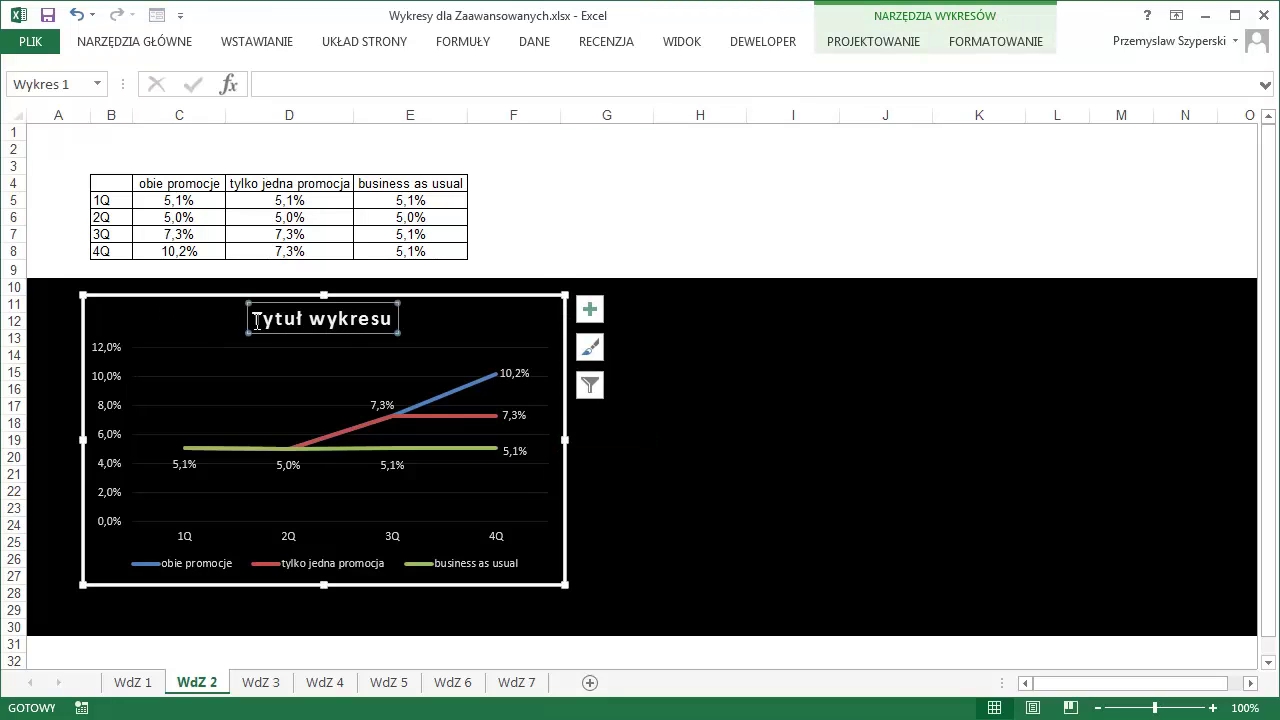
type("W")
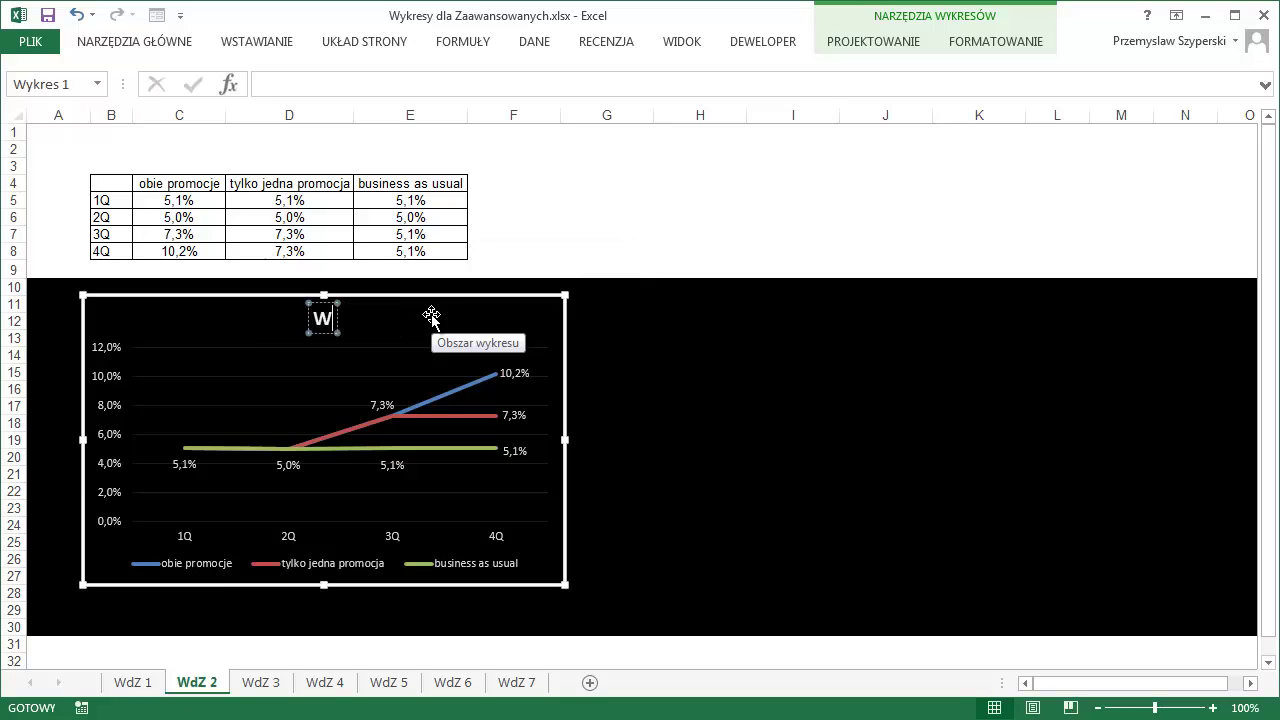
type("pływ pr")
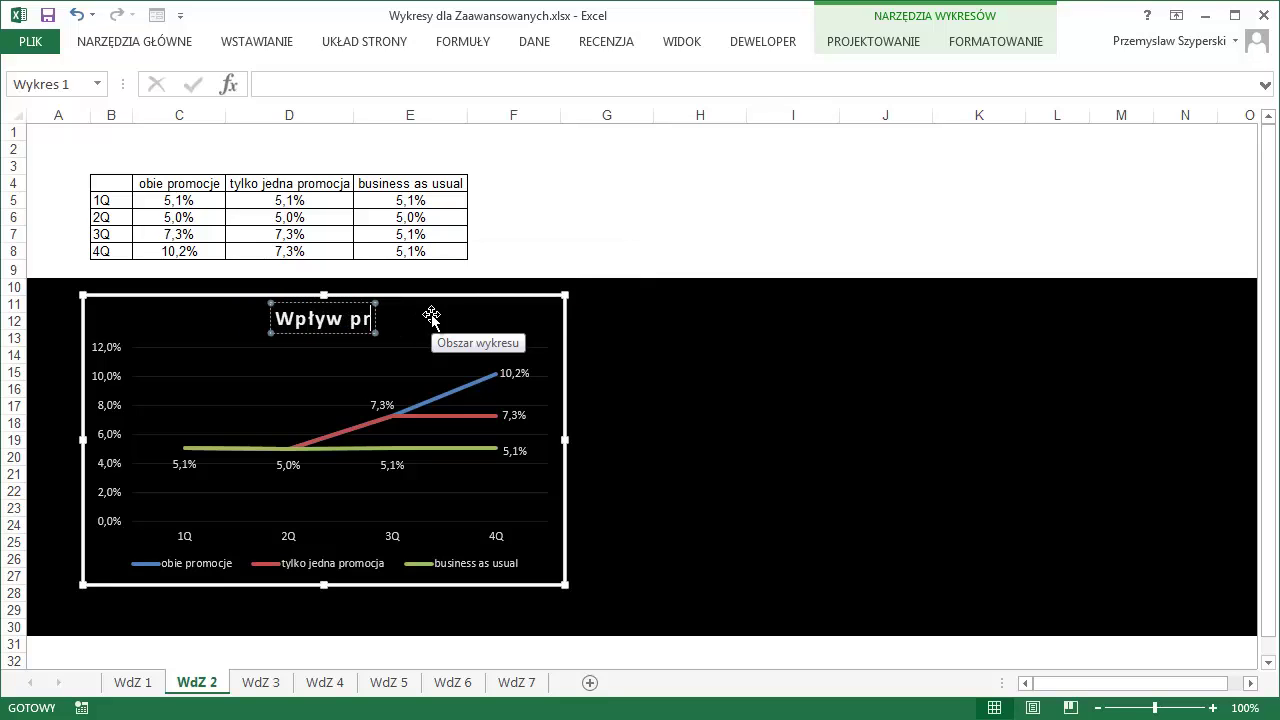
type("omocji na")
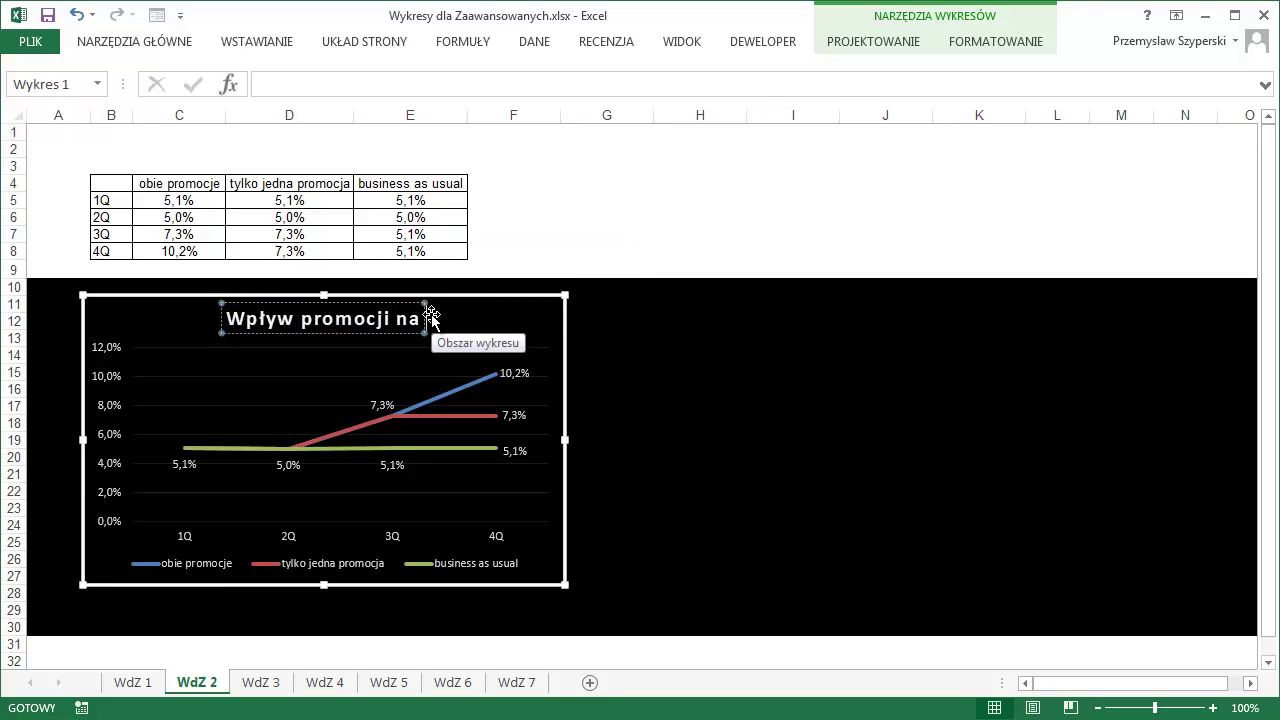
type(" Wyni")
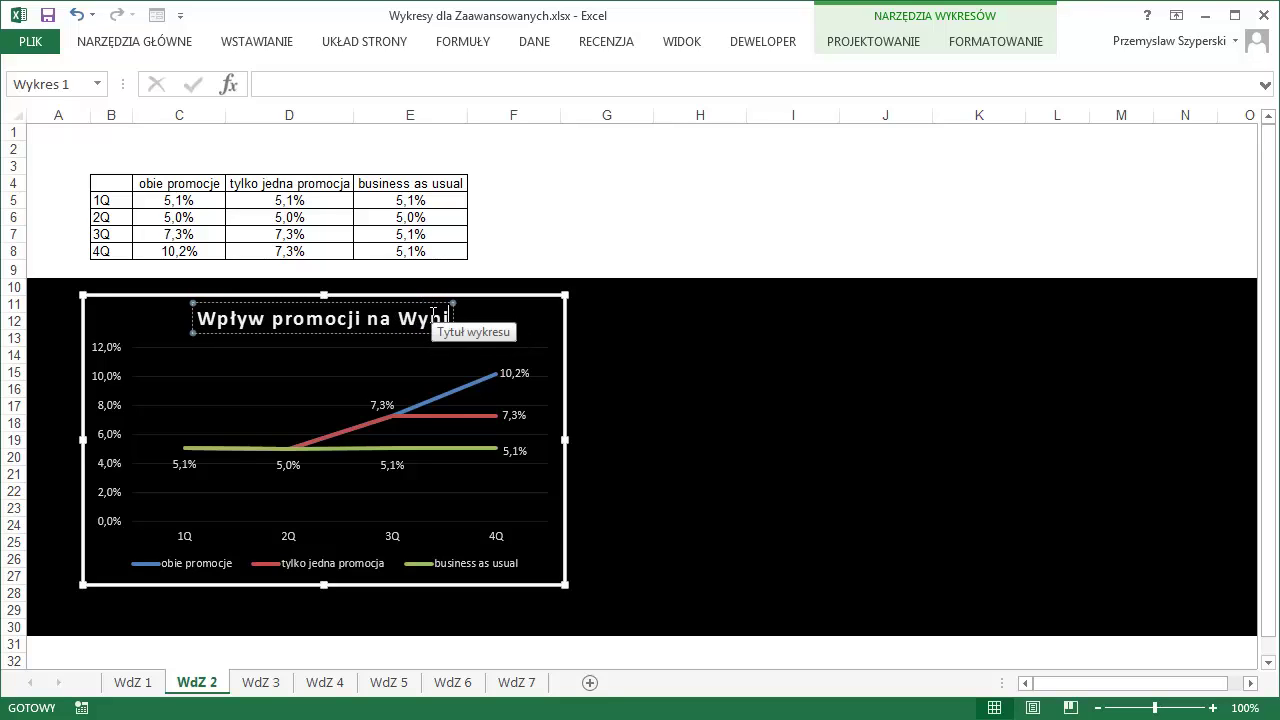
type("ki Sprzedaż")
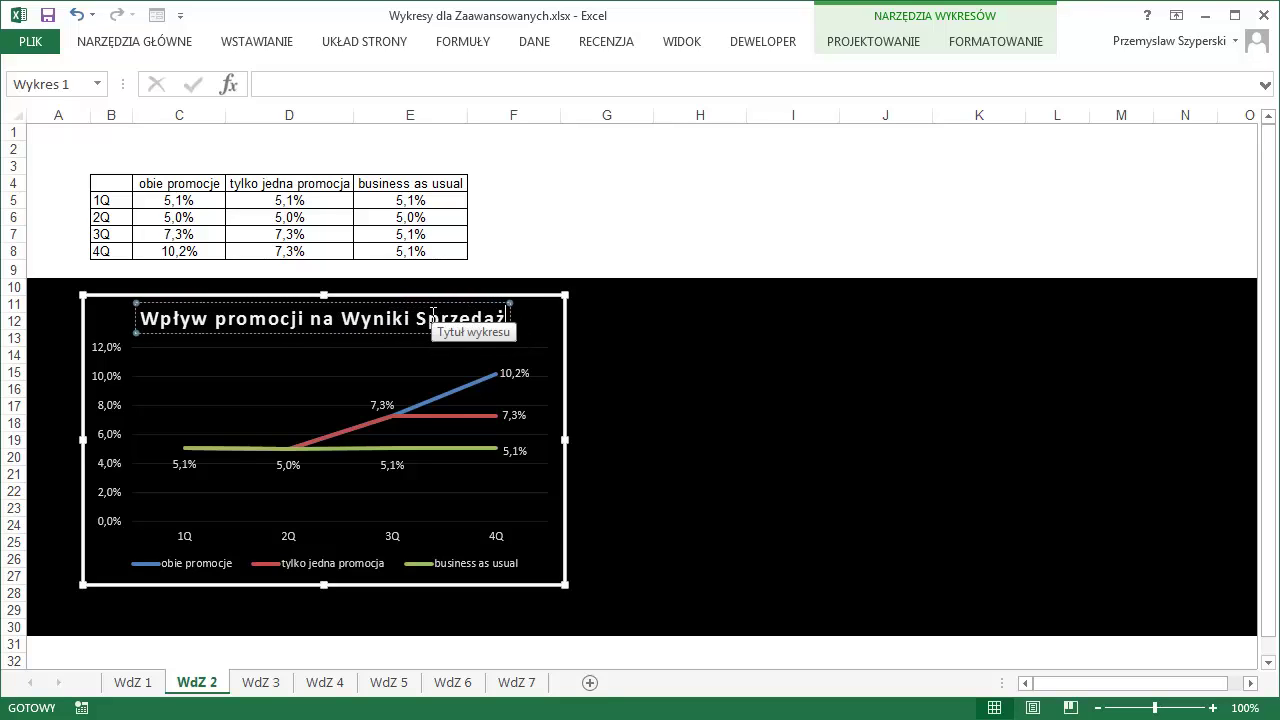
type("y")
left_click(687, 376)
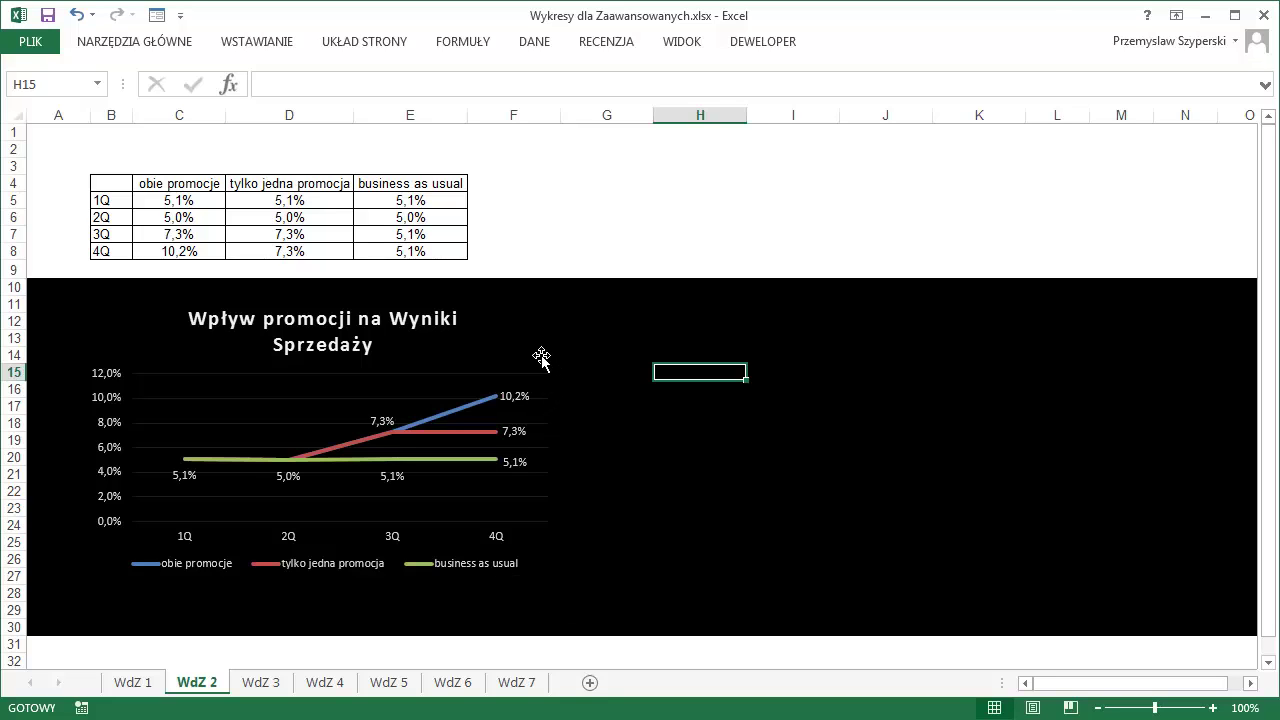
Widen the chart so the title fits one line and narrow the plot area to free the right side
left_click(527, 340)
left_click_drag(565, 439, 943, 440)
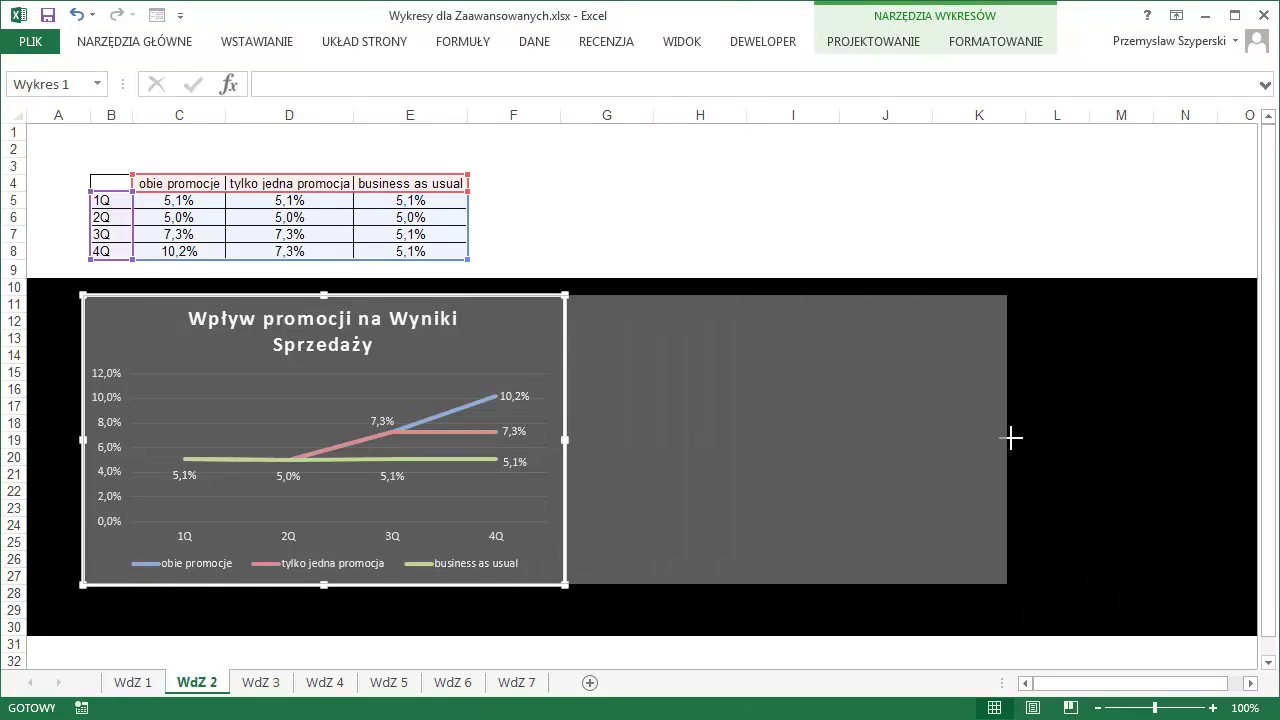
left_click(690, 408)
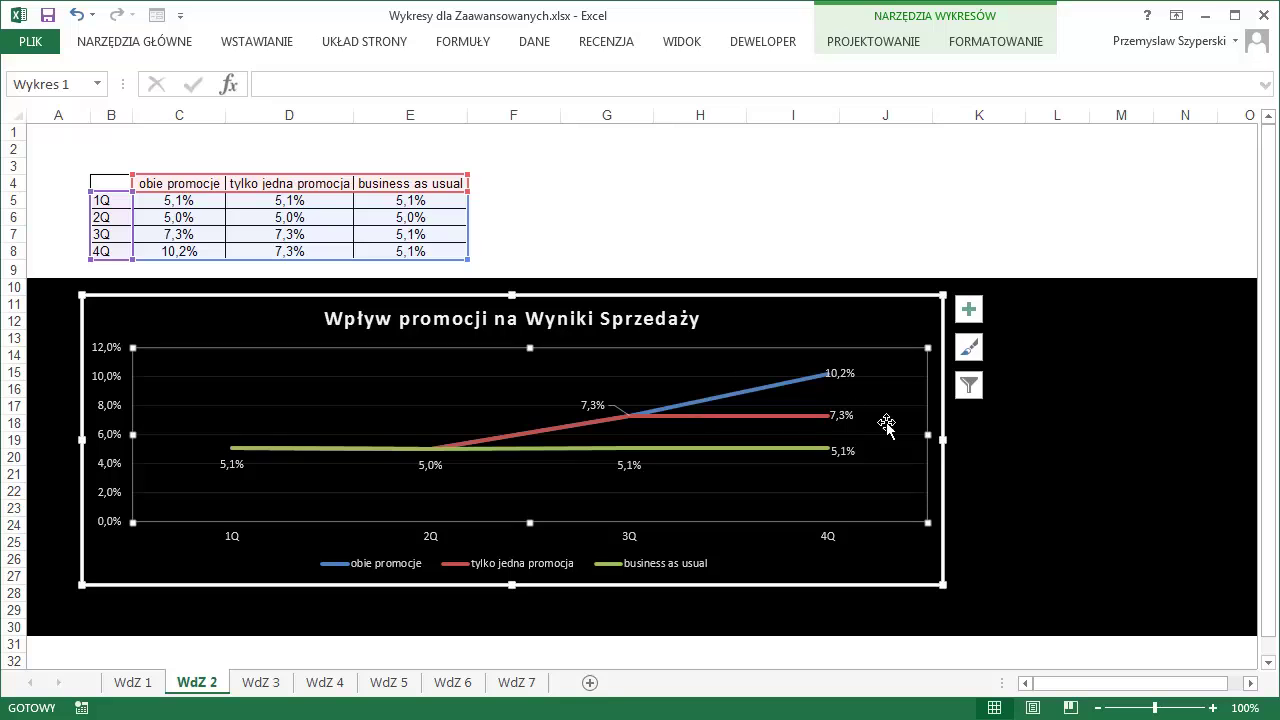
left_click_drag(922, 433, 594, 435)
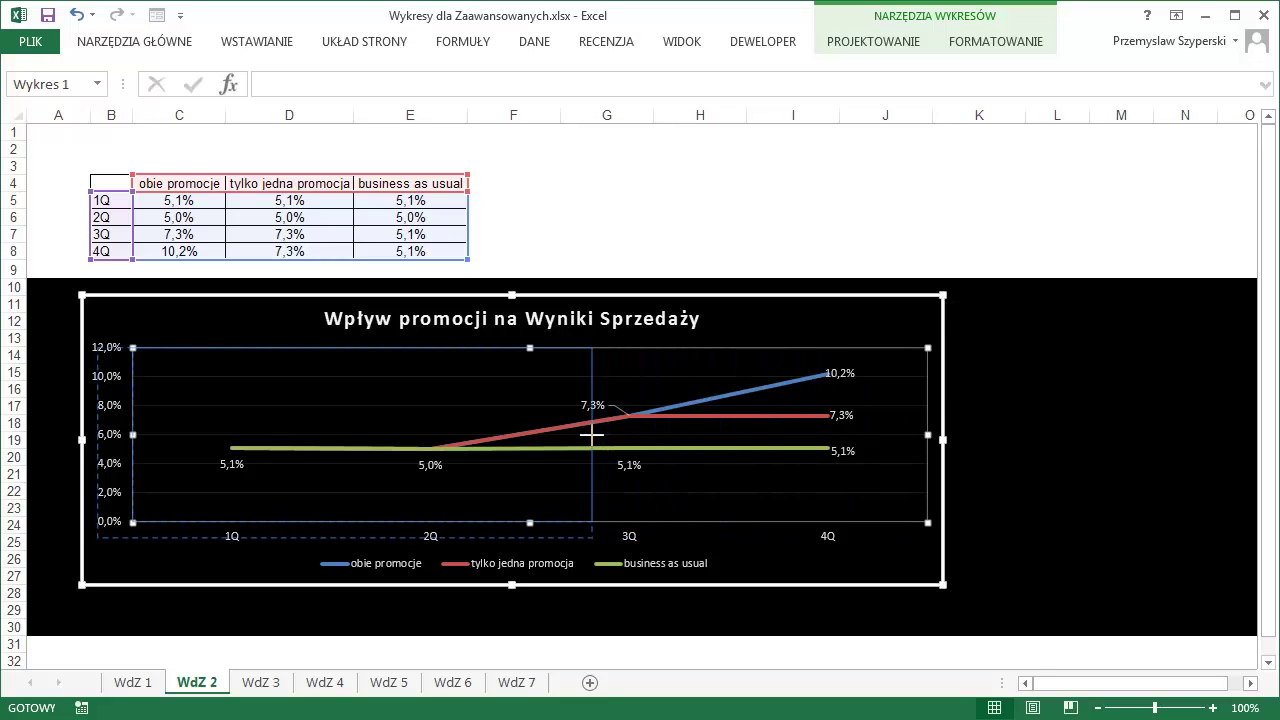
Move the legend beside the plot as a tall, slightly shortened stacked box
left_click(540, 564)
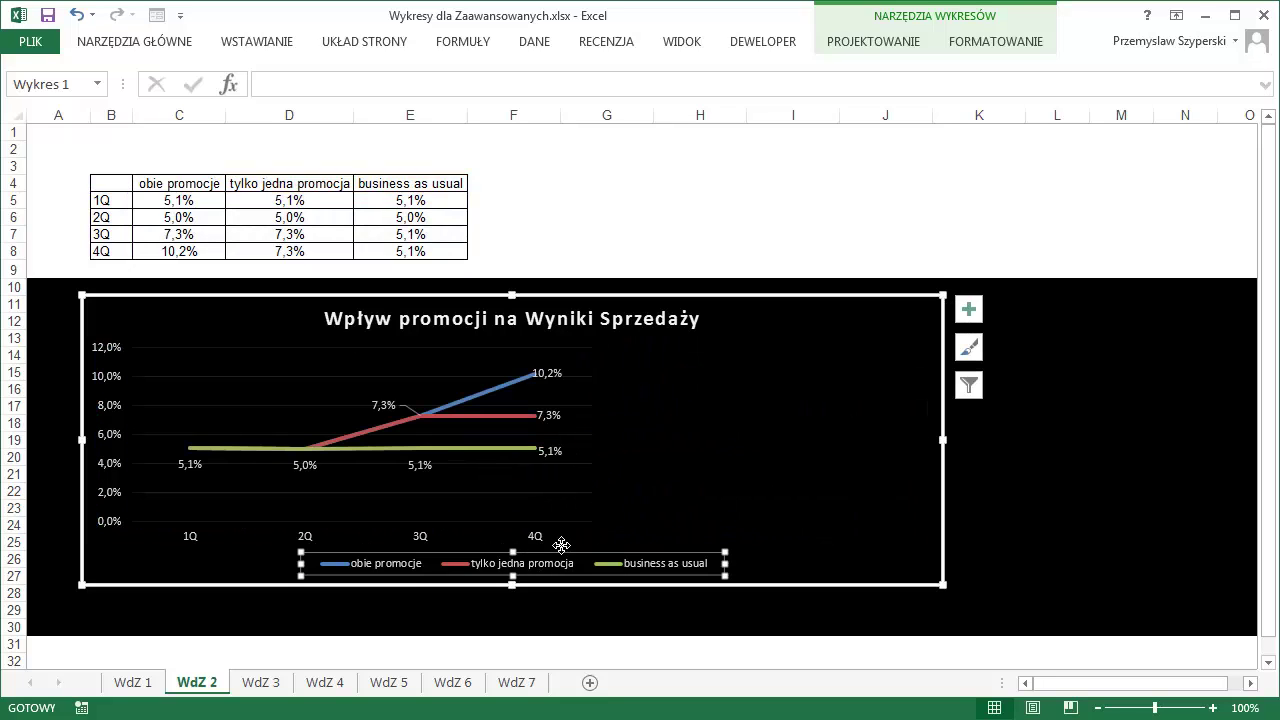
left_click_drag(561, 545, 733, 354)
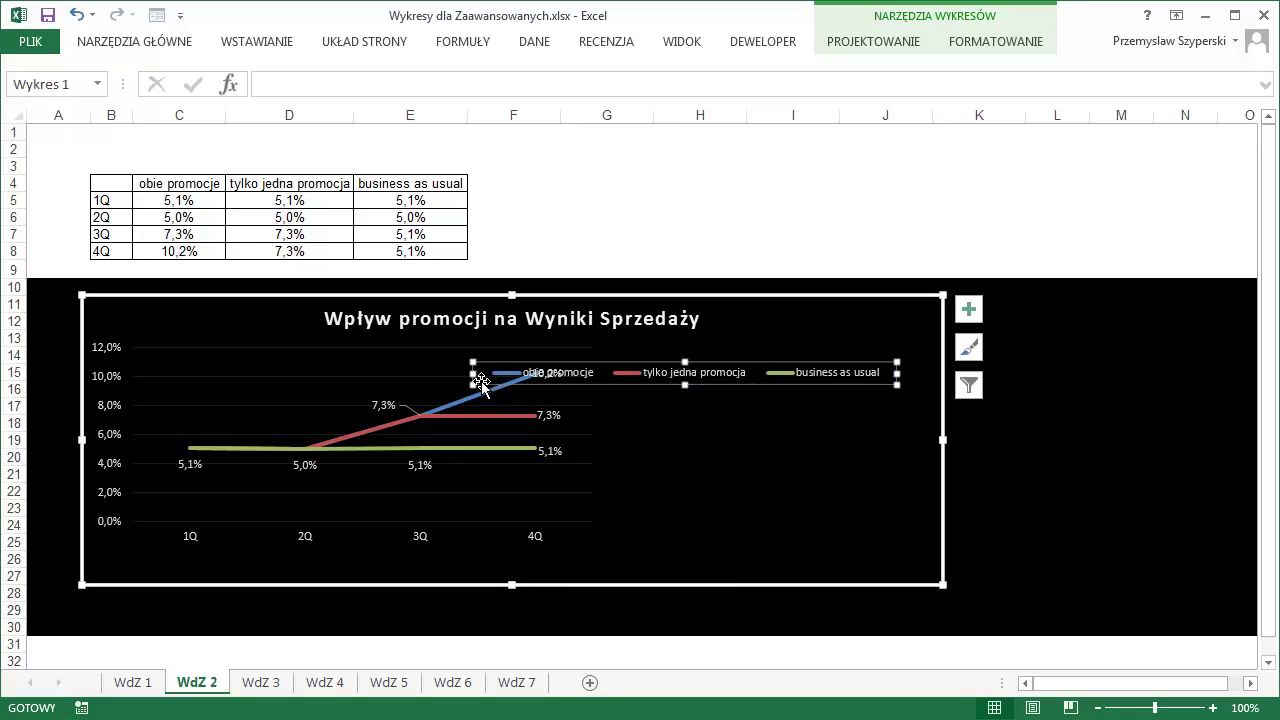
left_click_drag(475, 383, 699, 482)
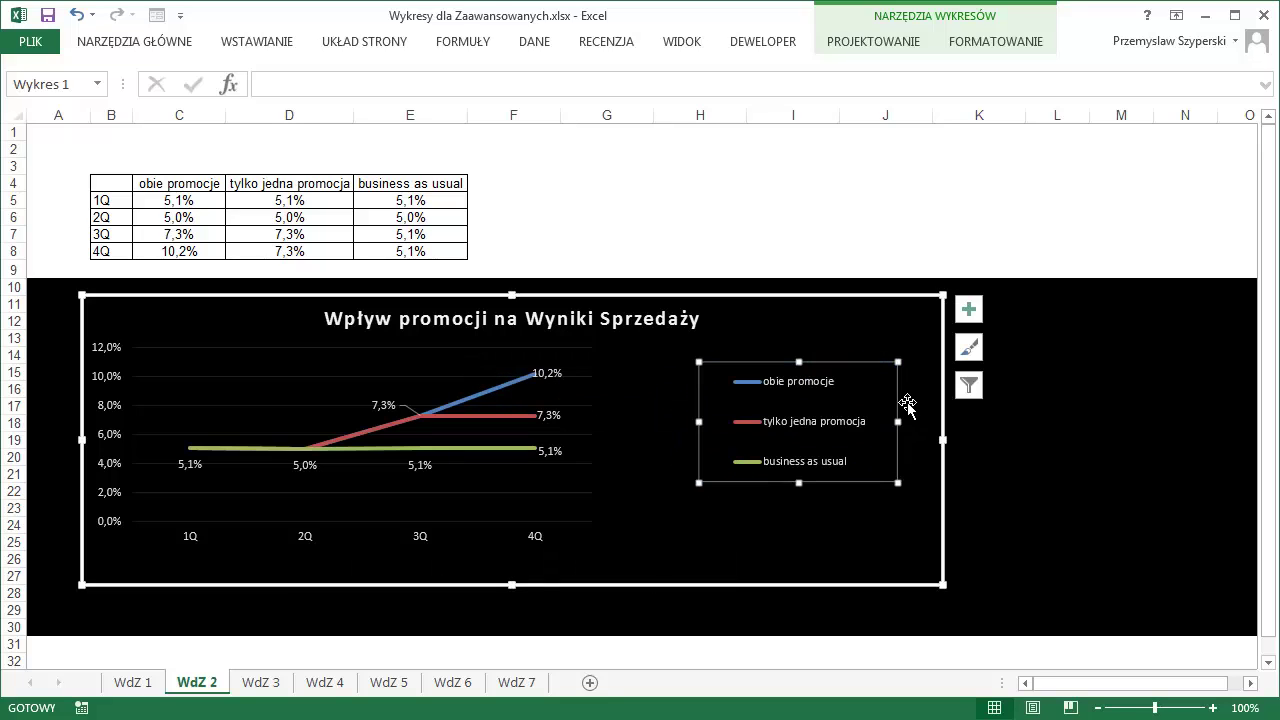
mouse_move(899, 399)
left_mouse_down()
mouse_move(793, 397)
mouse_move(761, 420)
left_mouse_up()
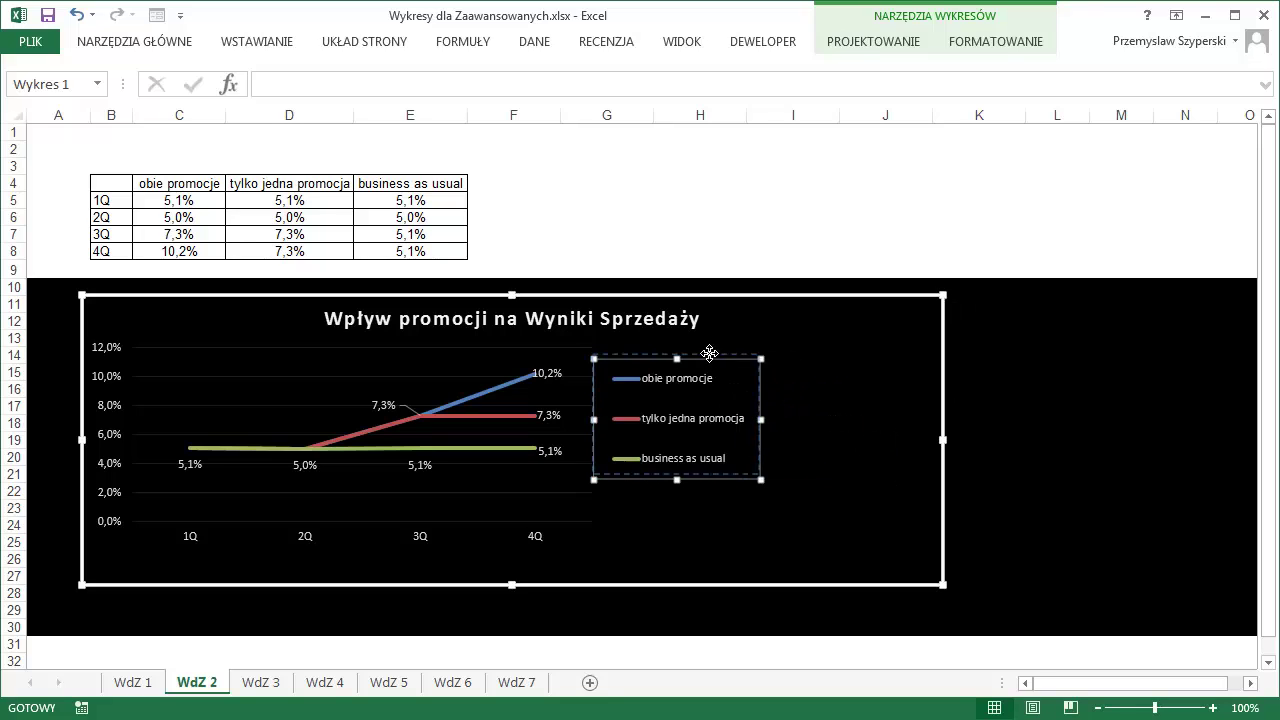
left_click_drag(714, 364, 702, 352)
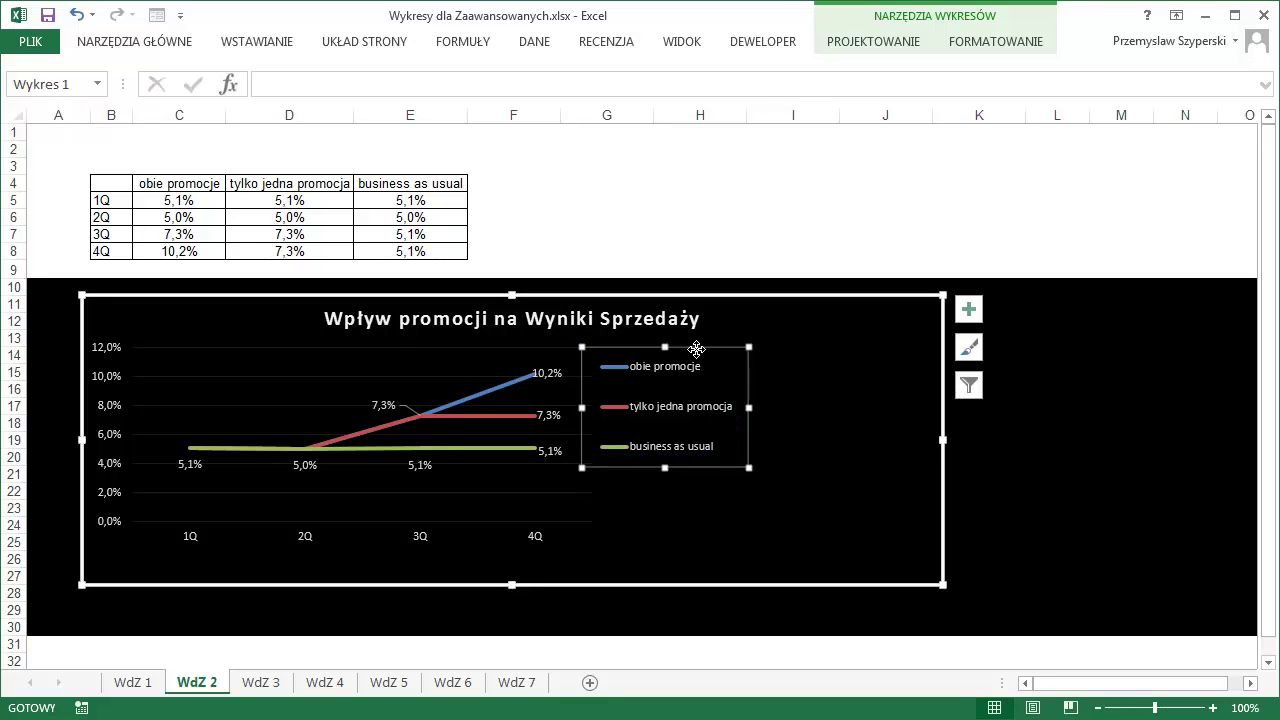
left_click_drag(665, 347, 665, 354)
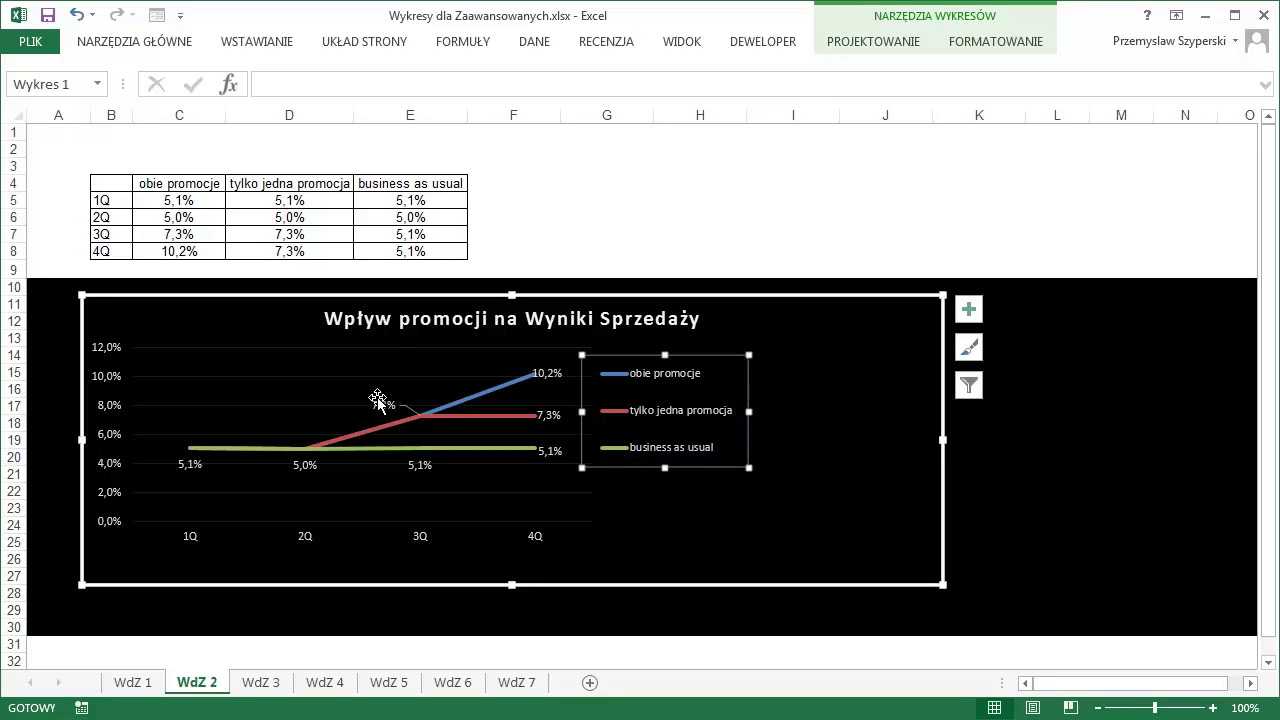
Bring up the vertical axis formatting options
left_click(408, 407)
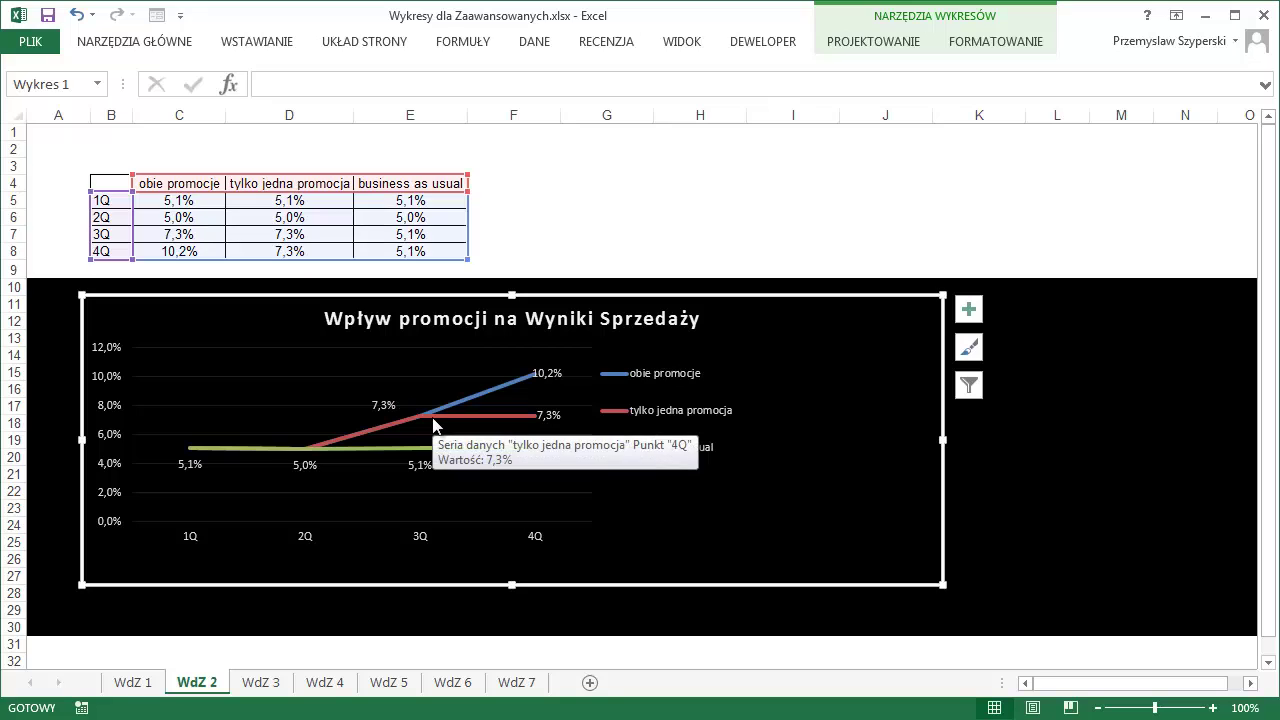
left_click(537, 434)
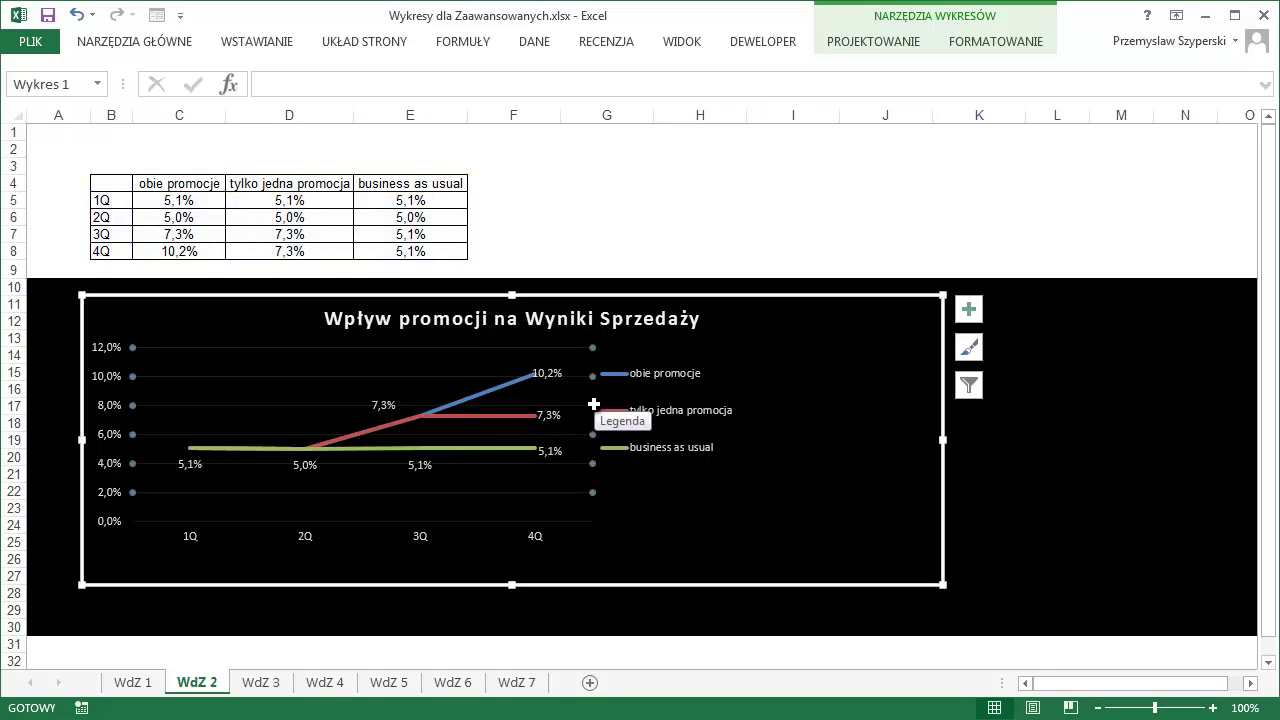
key("Escape")
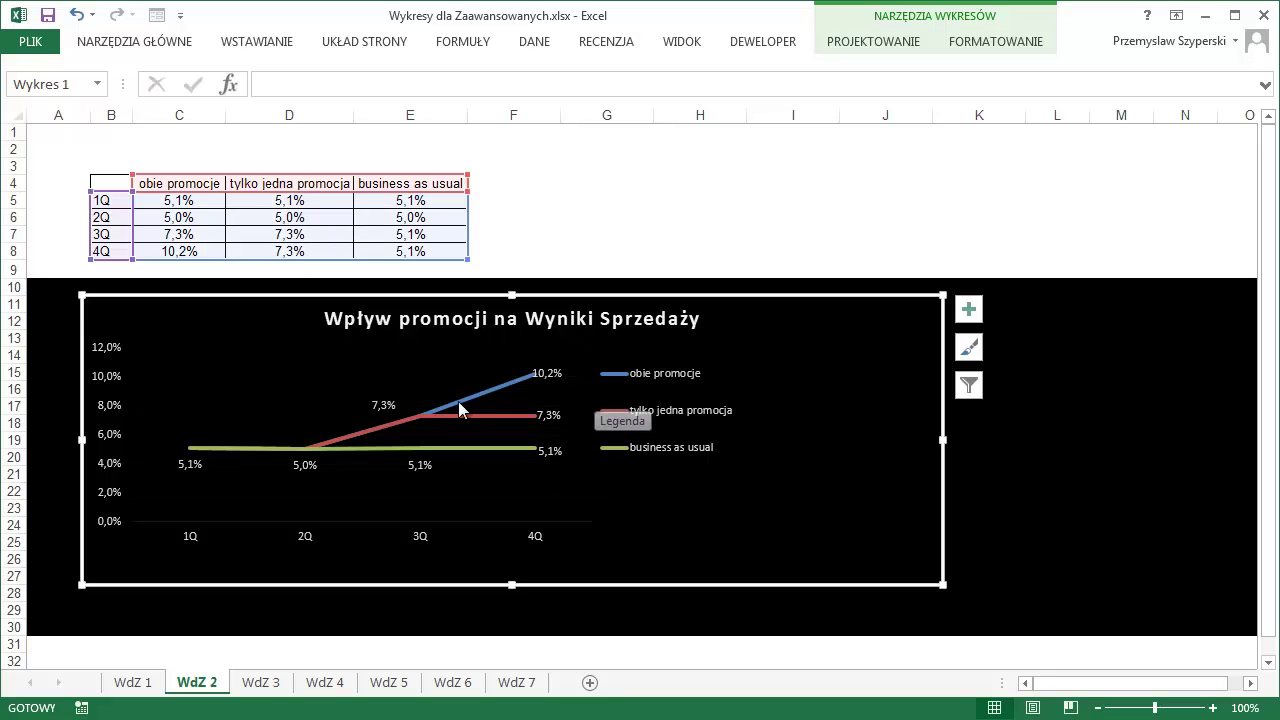
left_click(112, 378)
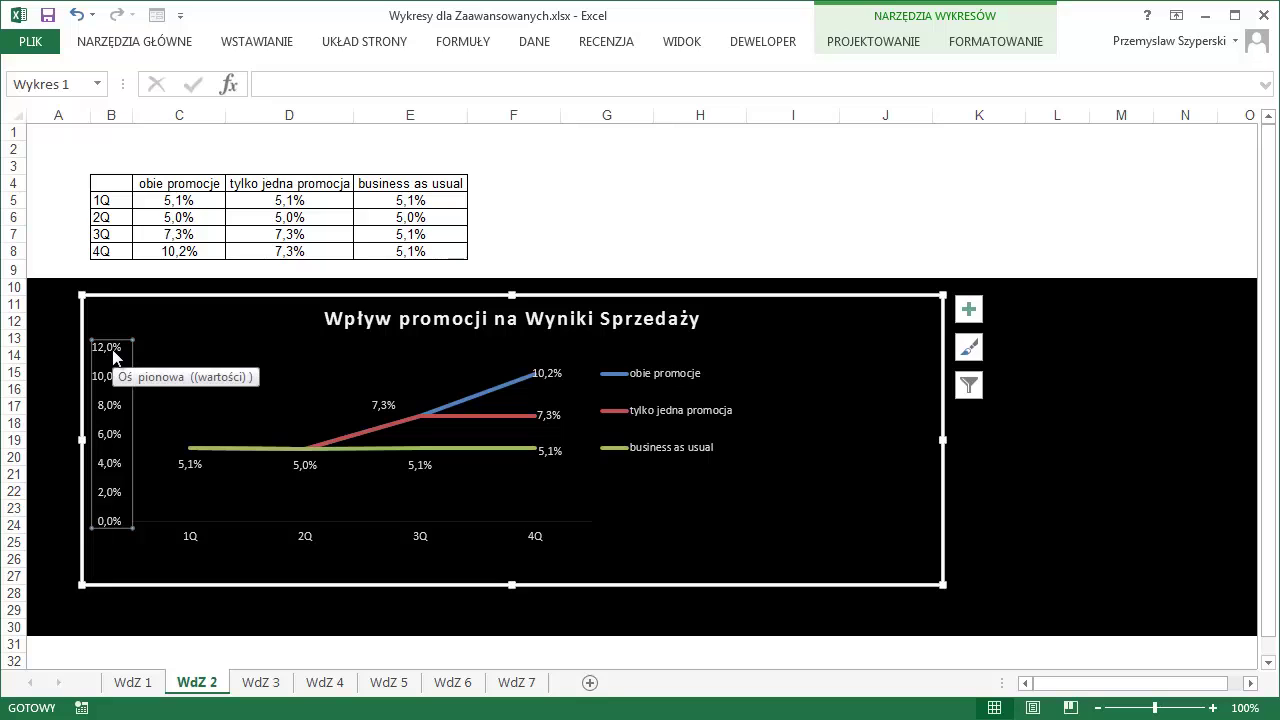
Set the vertical axis number format to 0 decimal places so it reads 0%–12%
double_click(111, 379)
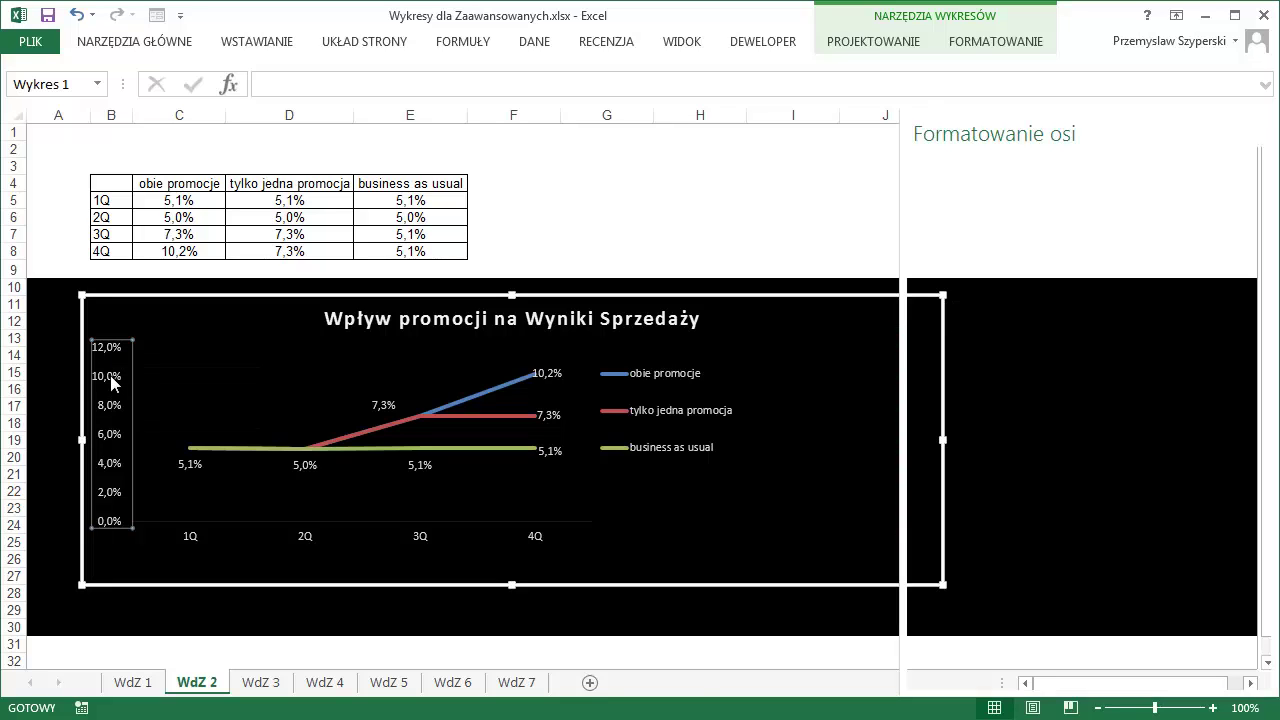
scroll(1262, 655, "down", 2)
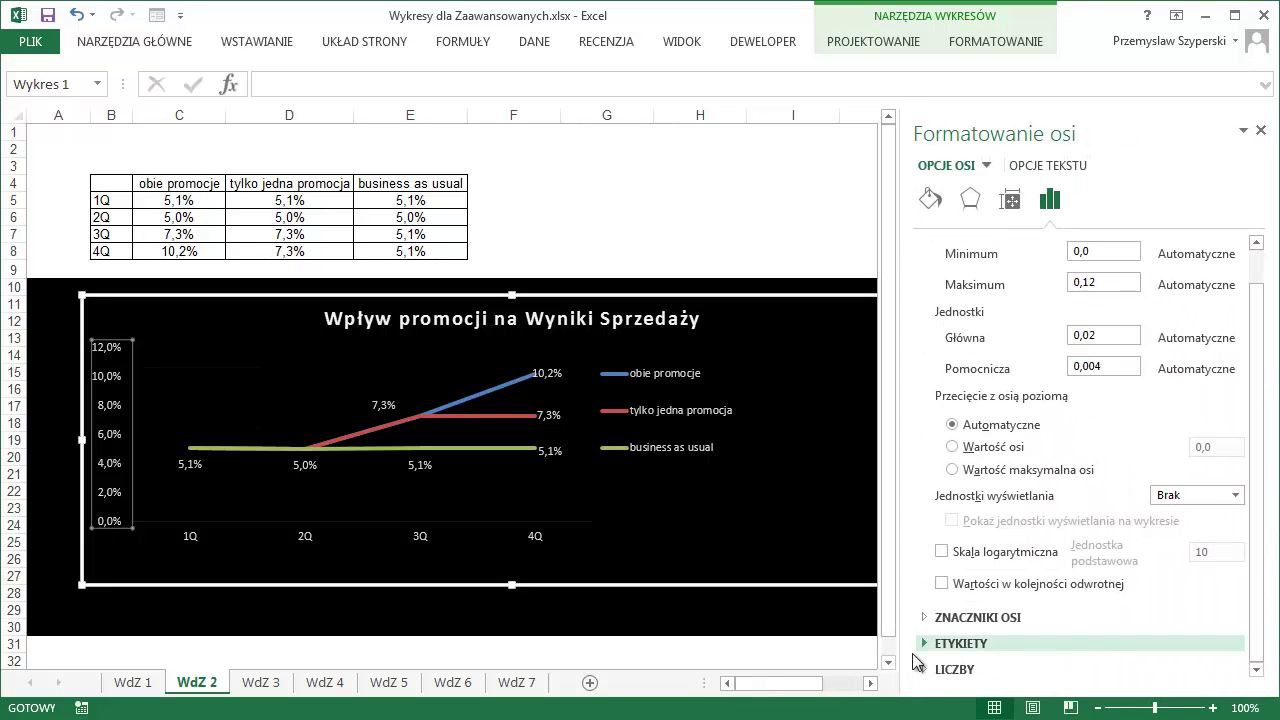
left_click(926, 672)
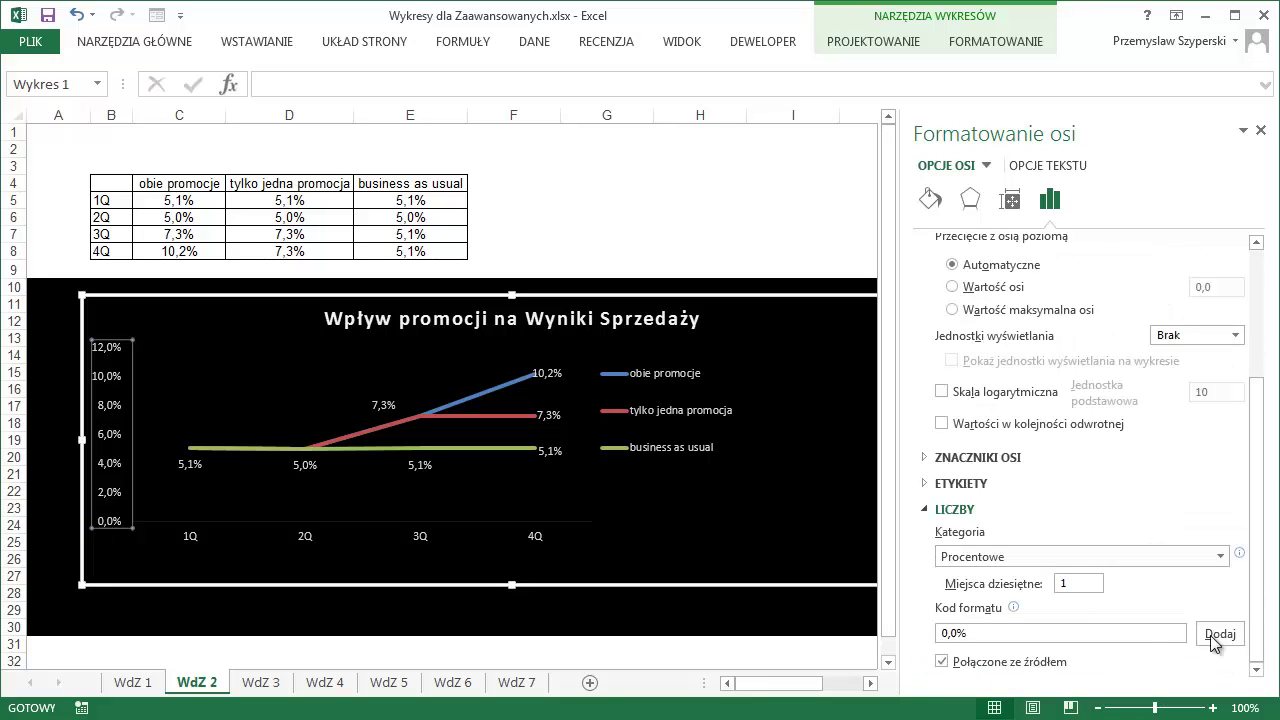
double_click(1082, 584)
left_click(1260, 131)
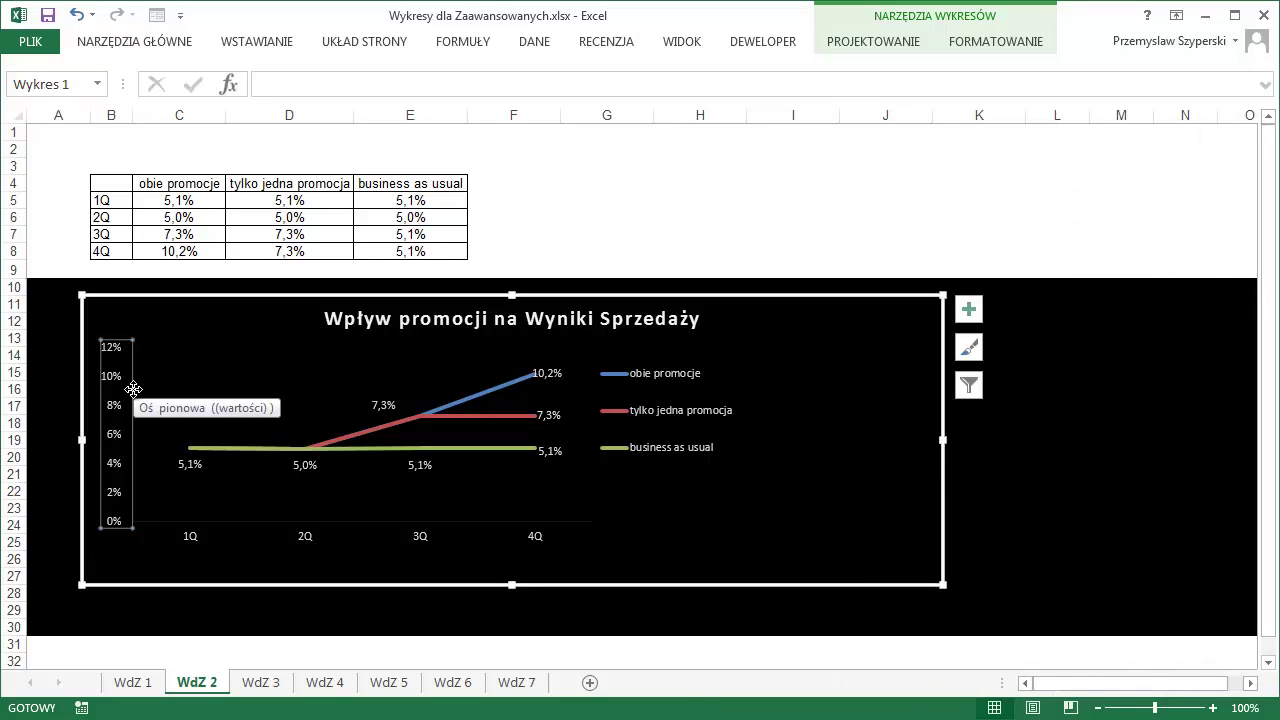
Make the chart narrower and enlarge the vertical axis labels to 10,5
left_click_drag(943, 442, 838, 442)
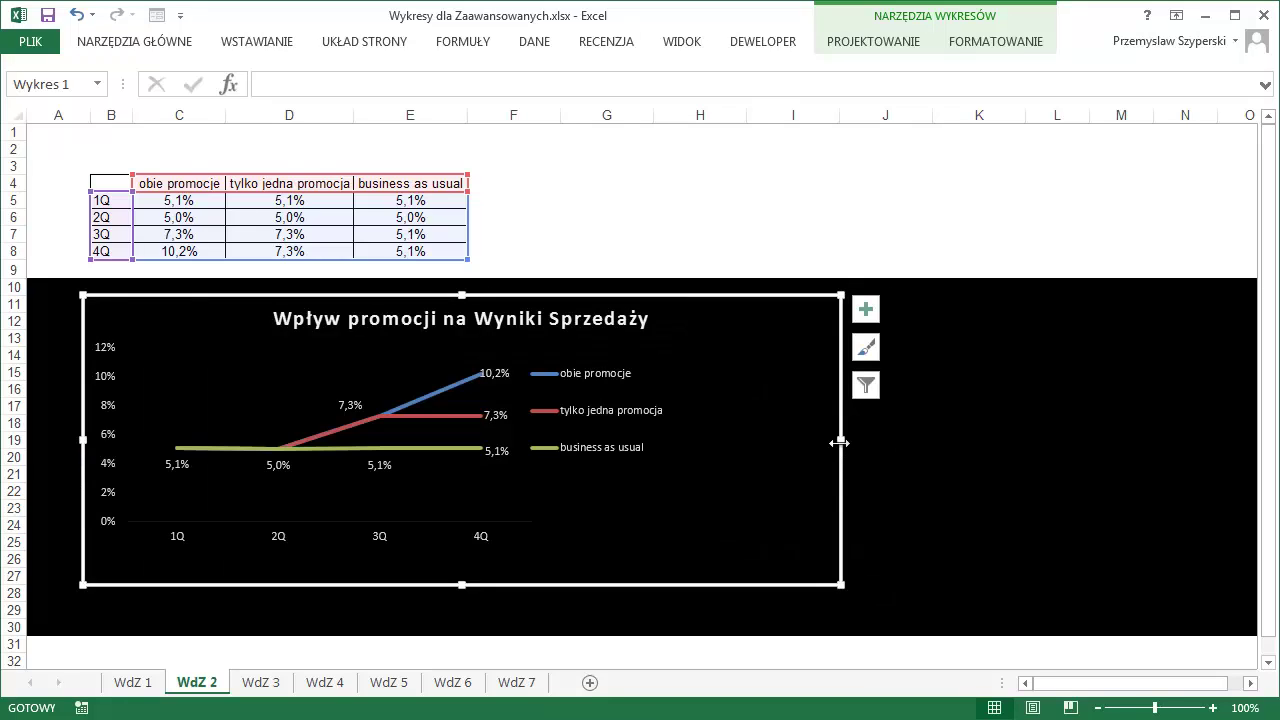
left_click(107, 373)
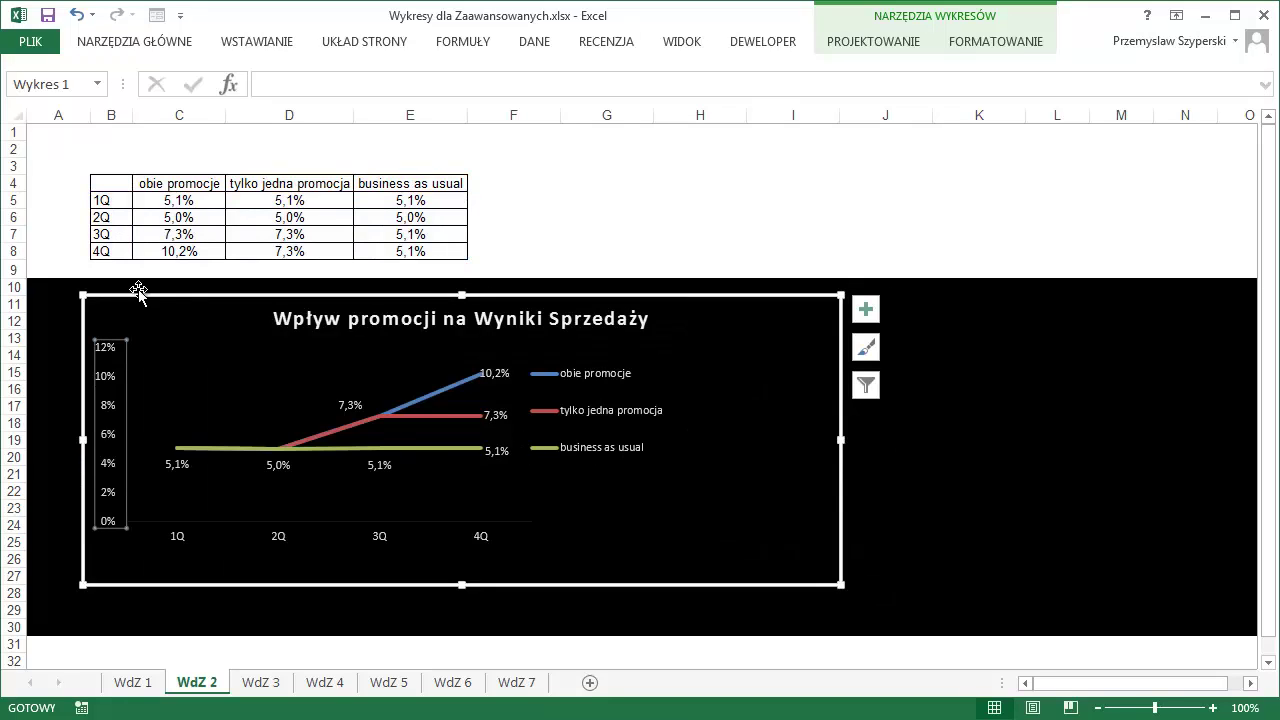
left_click(123, 48)
left_click(257, 77)
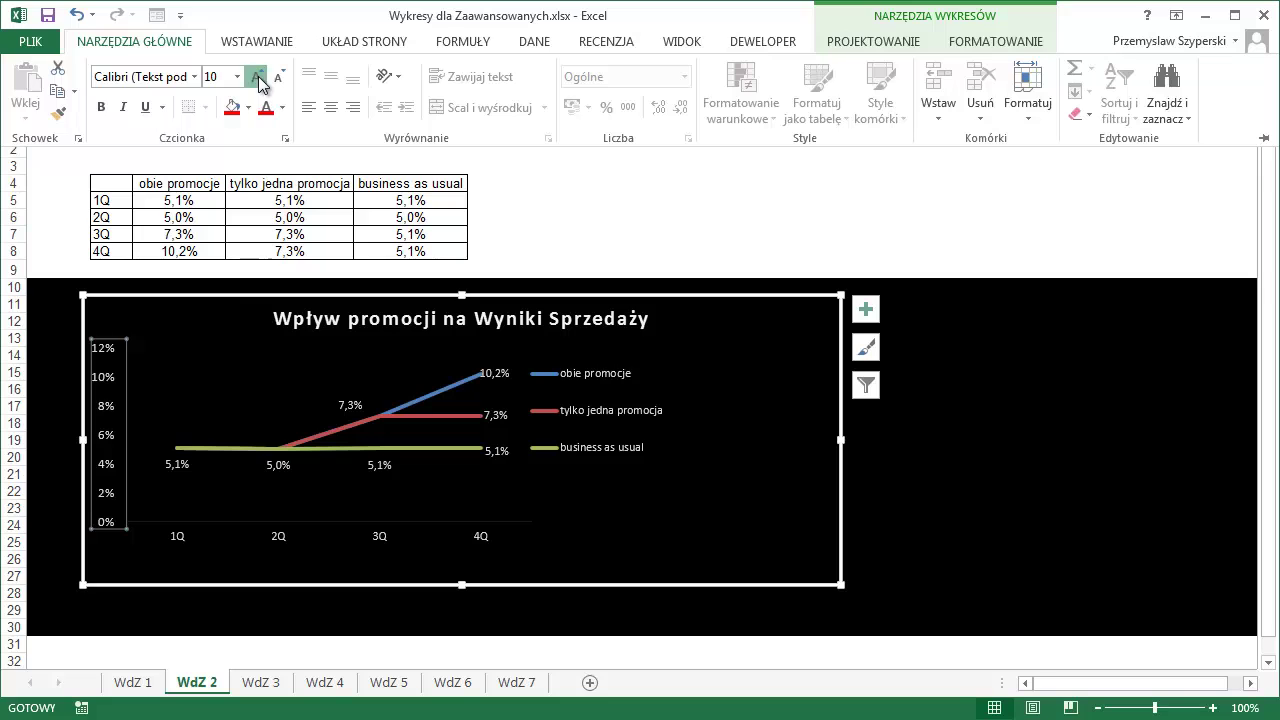
left_click(257, 77)
left_click(286, 537)
Enlarge the horizontal 1Q–4Q axis labels to 10,5
left_click(280, 537)
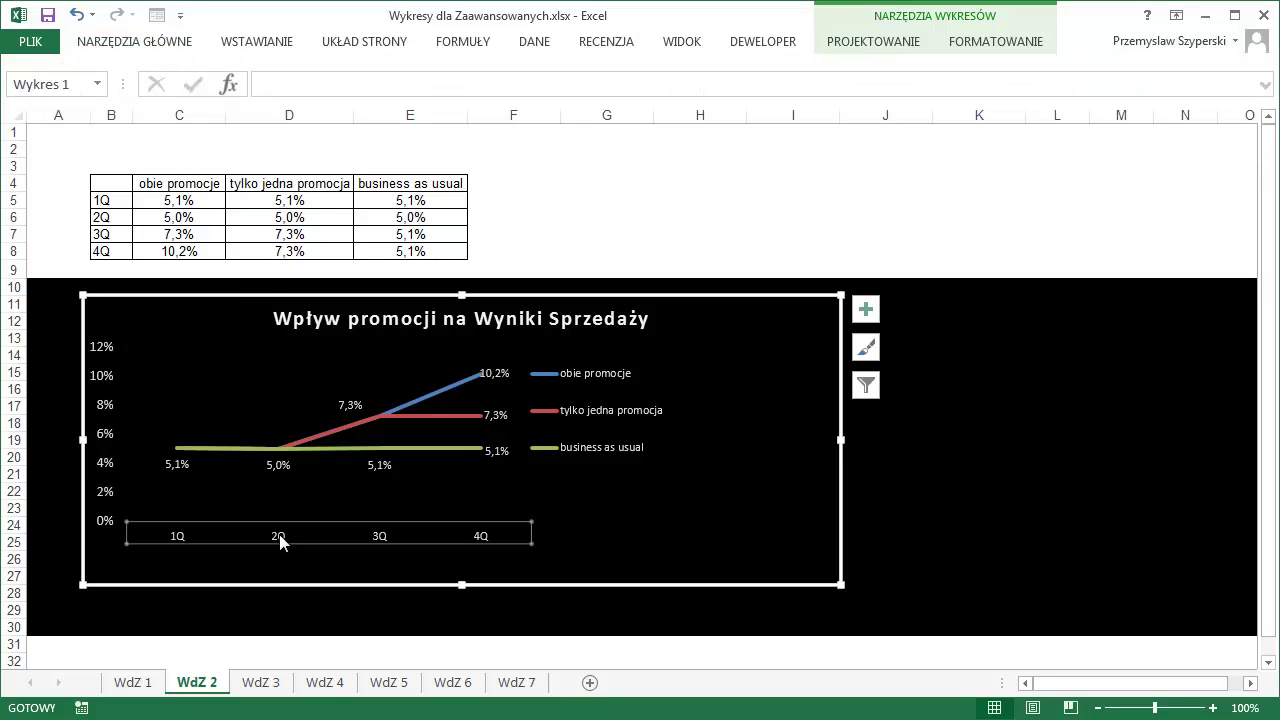
left_click(148, 42)
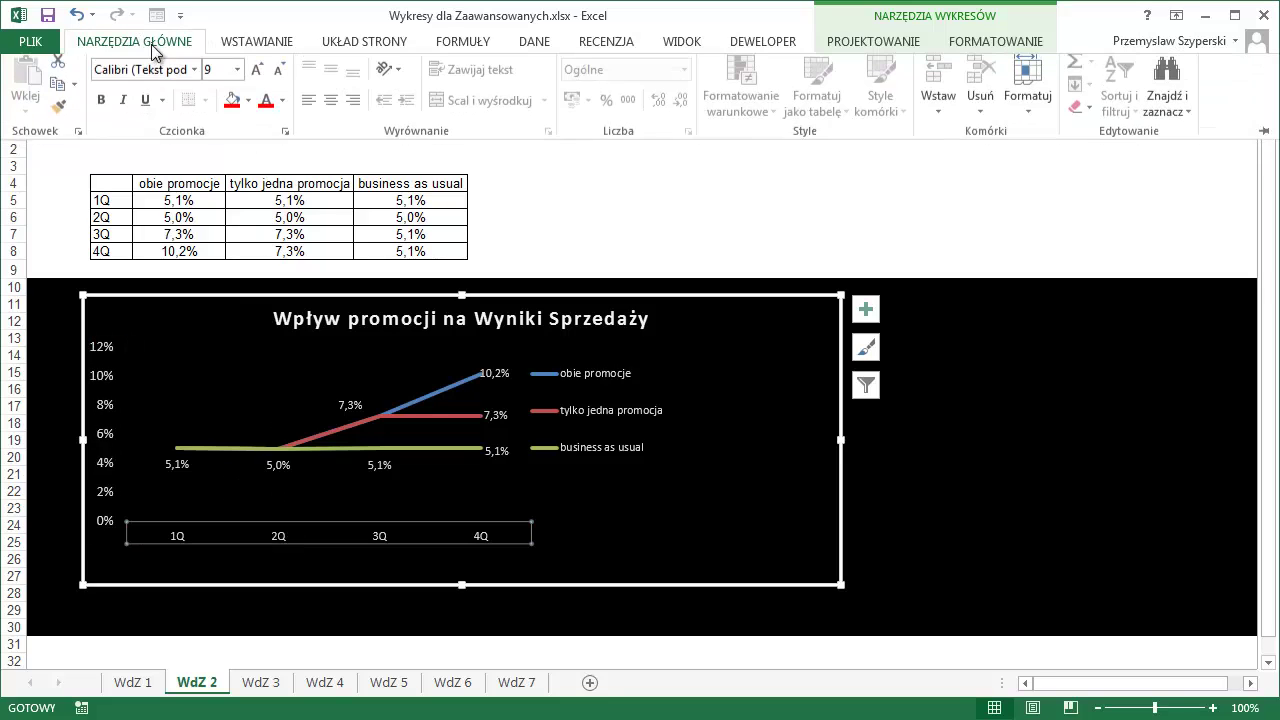
left_click(257, 77)
left_click(257, 77)
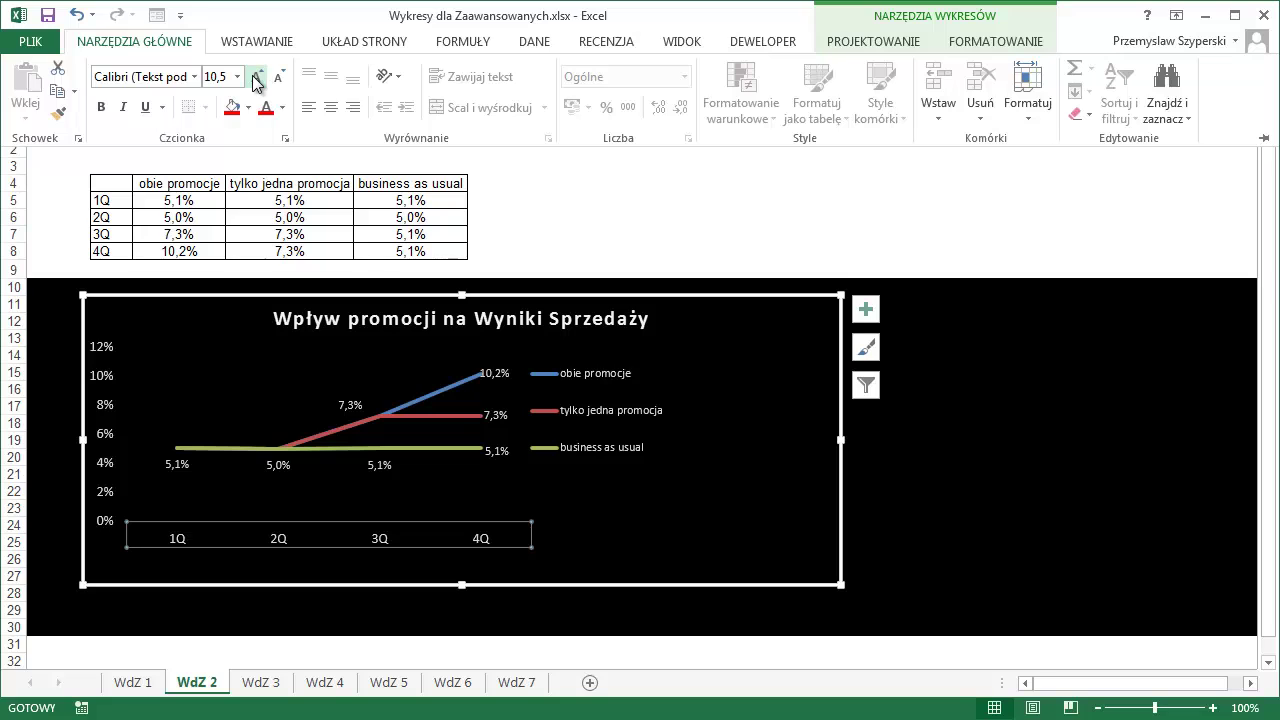
left_click(108, 408)
left_click(106, 410)
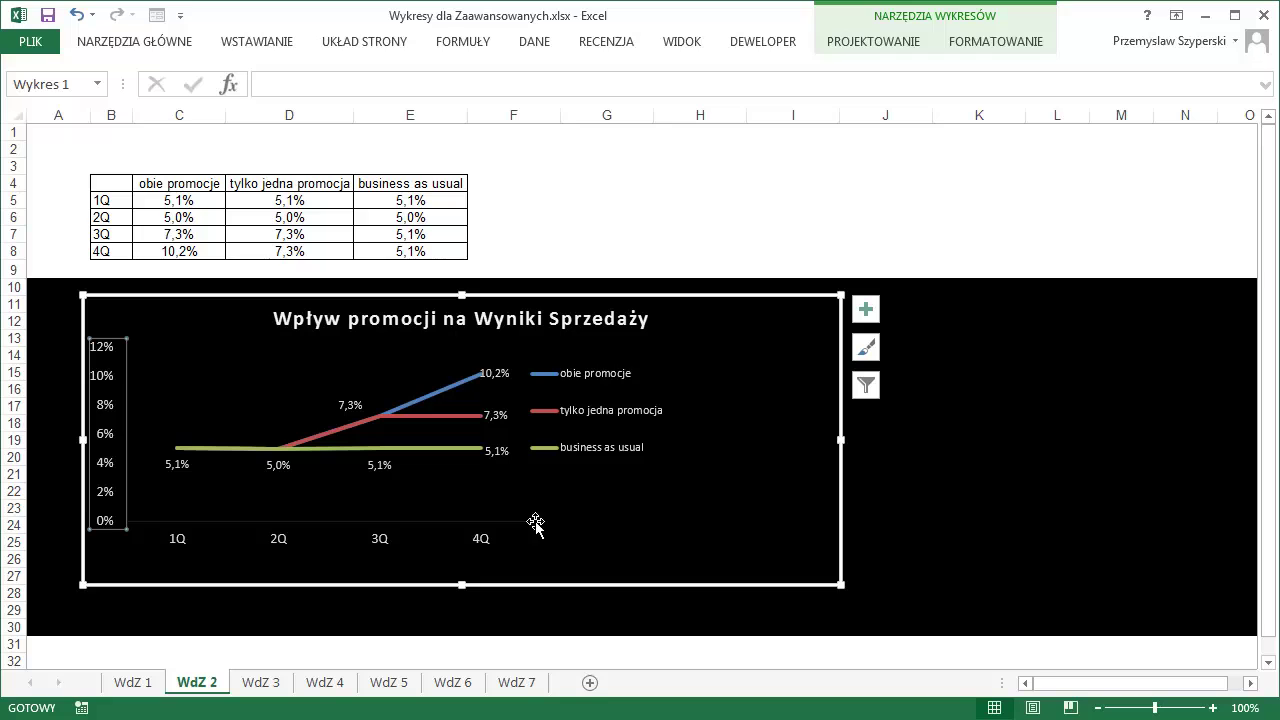
Give the vertical axis a solid white line
right_click(116, 426)
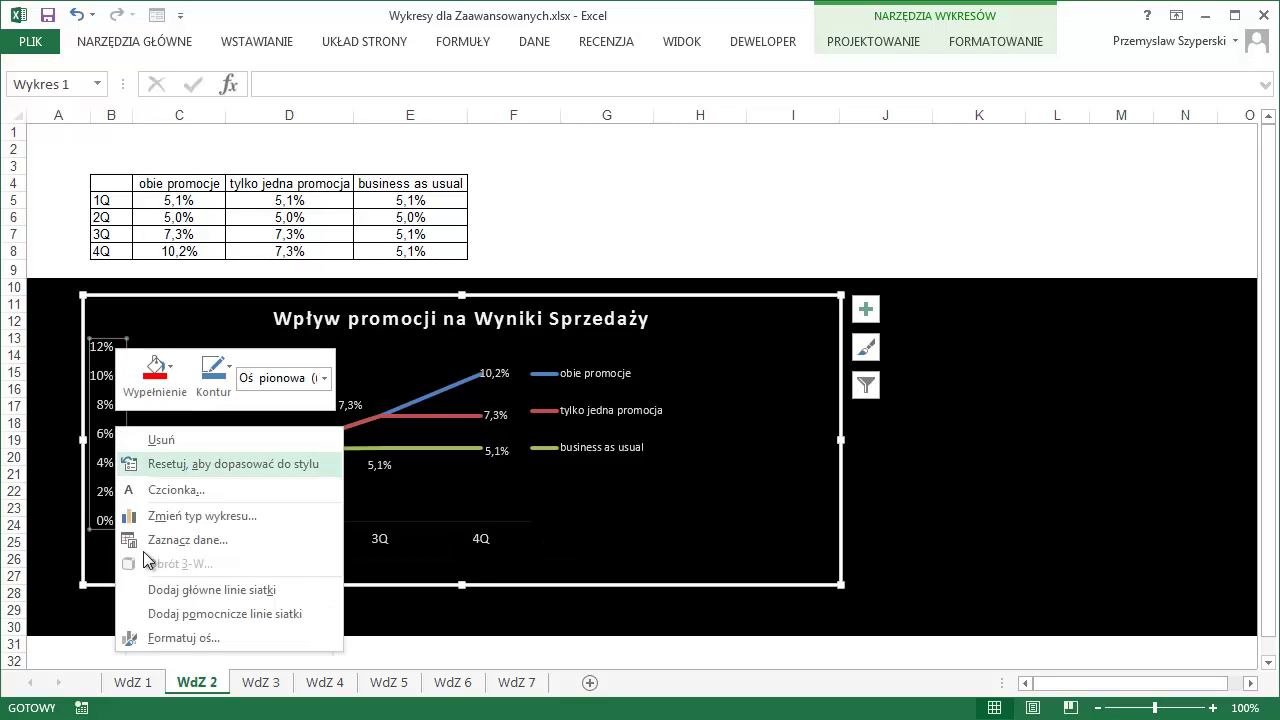
left_click(182, 638)
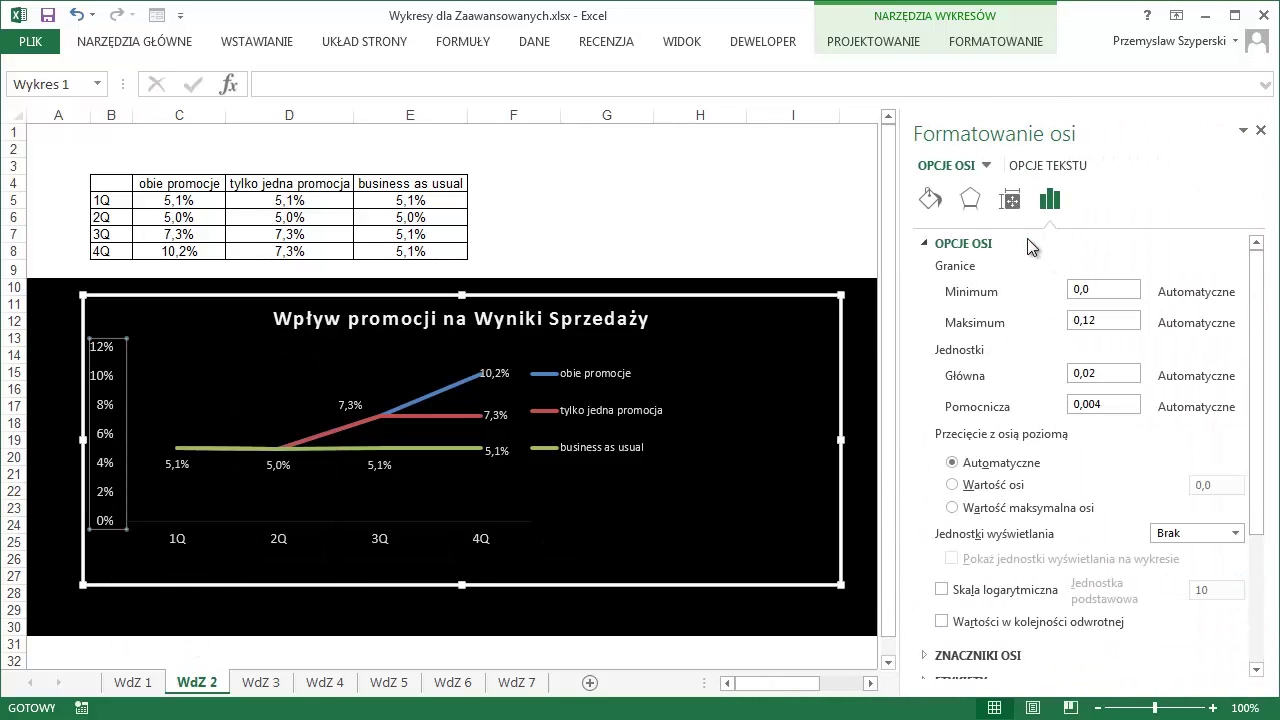
left_click(940, 202)
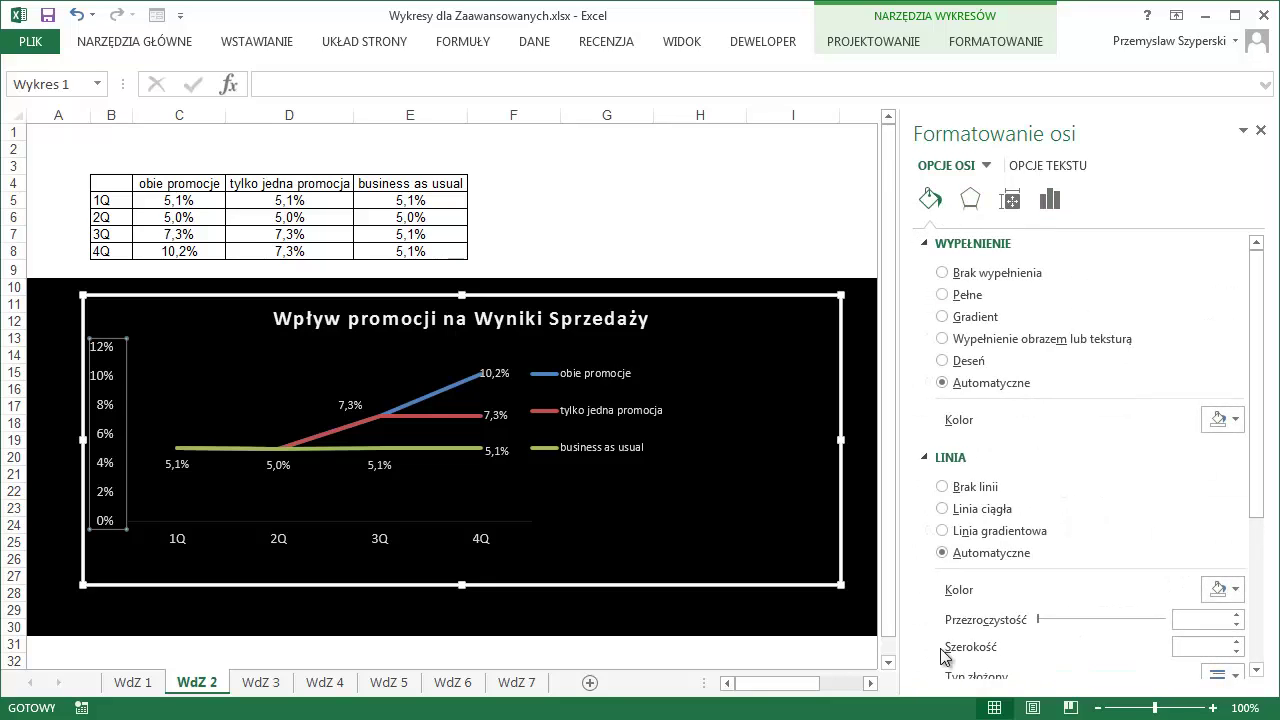
left_click(942, 508)
left_click(1236, 590)
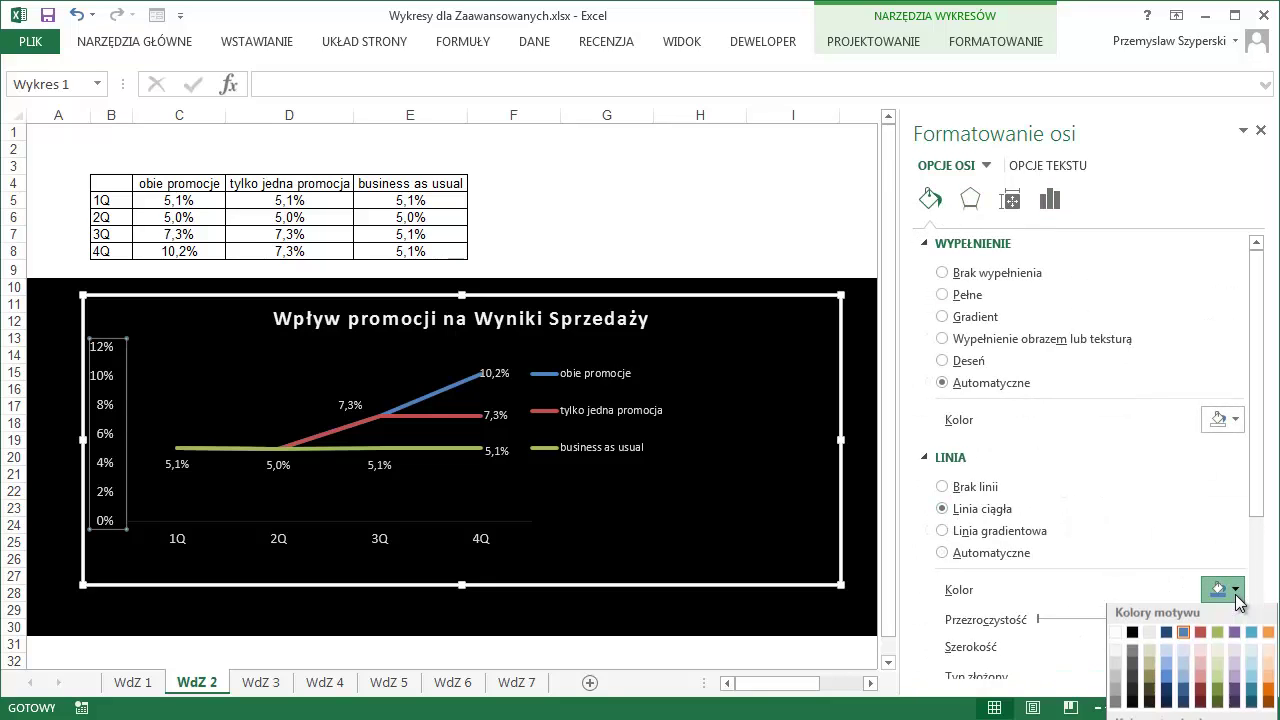
left_click(1115, 637)
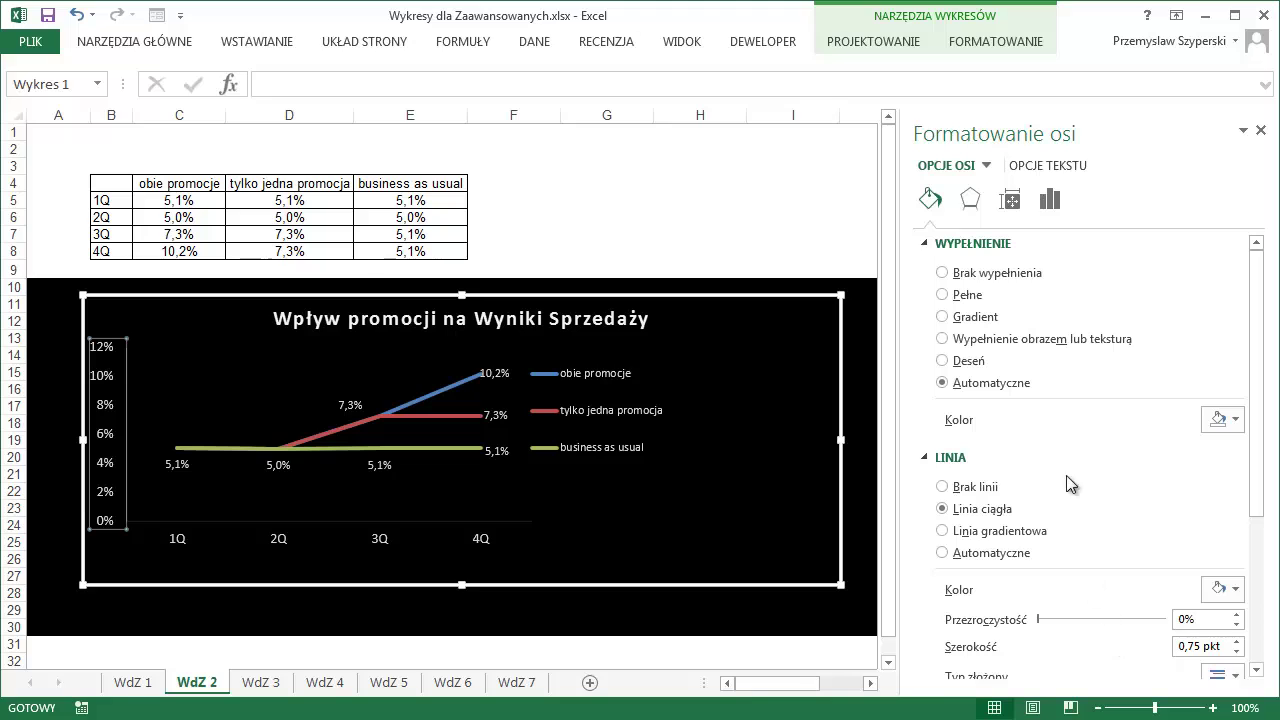
Give the horizontal axis a solid white line too
left_click(256, 522)
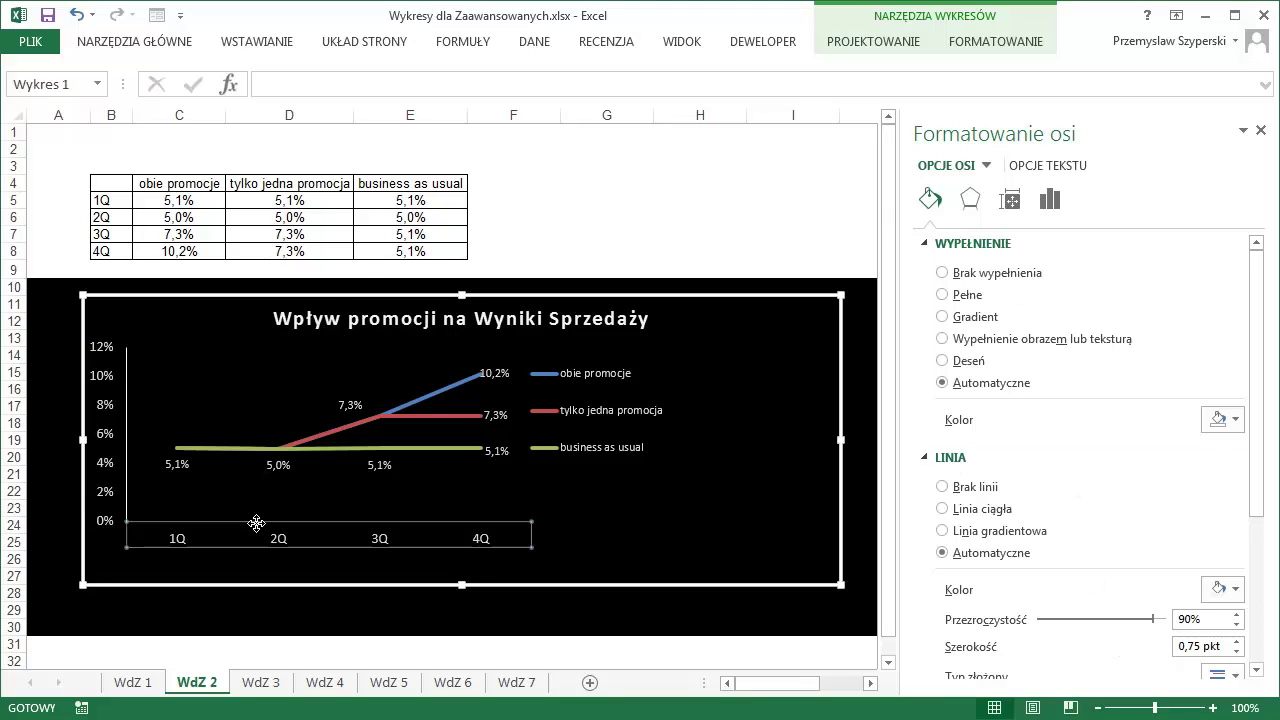
left_click(958, 509)
left_click(1237, 591)
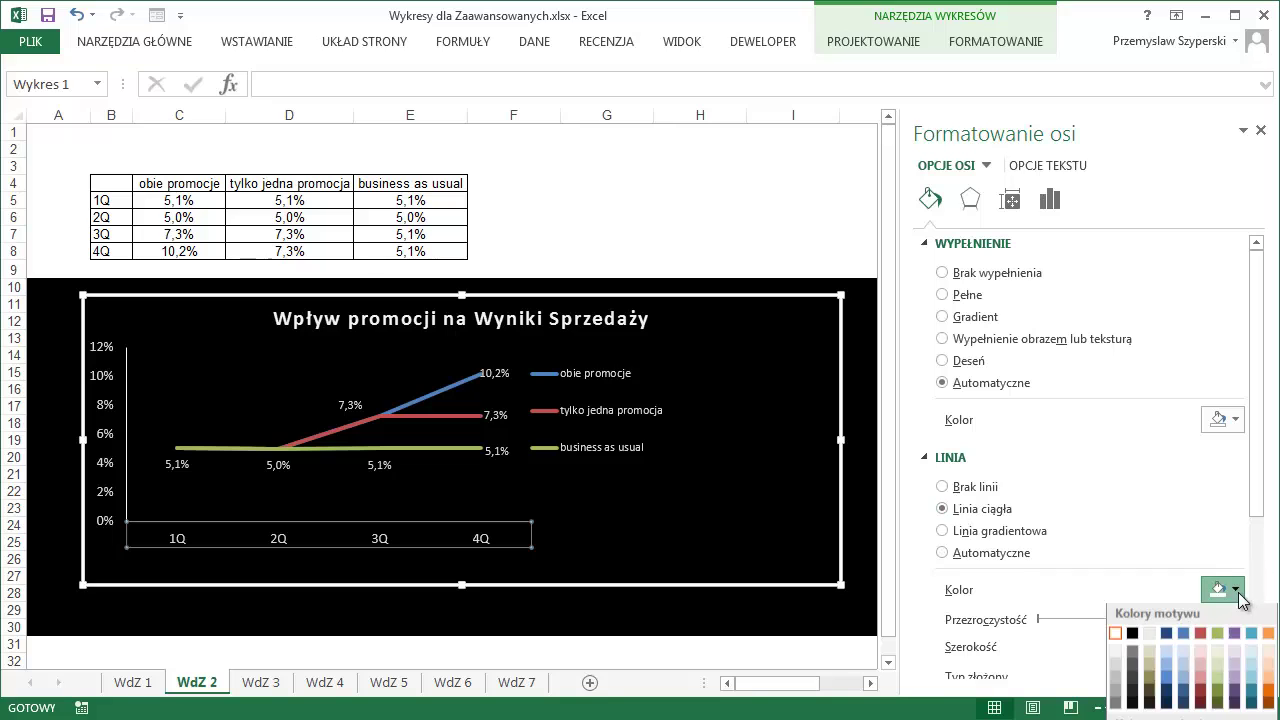
left_click(1115, 633)
left_click(618, 543)
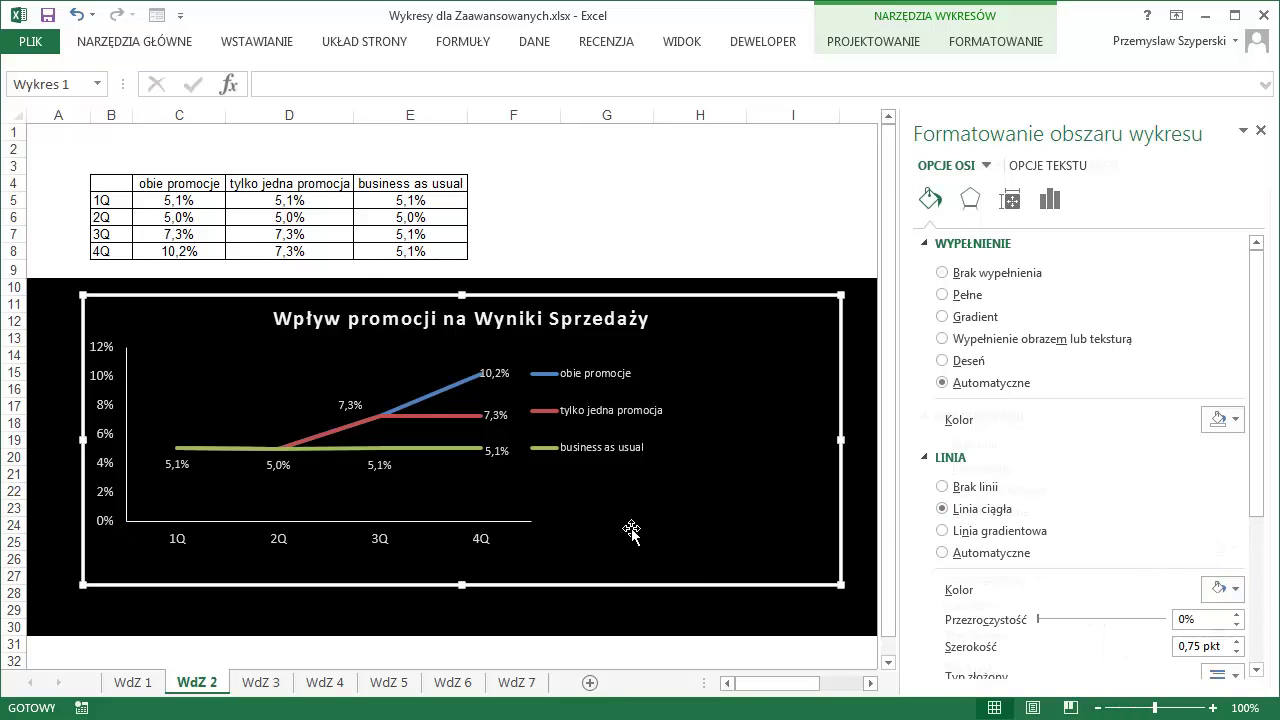
Drag the chart title further left and close the formatting pane
left_click(573, 322)
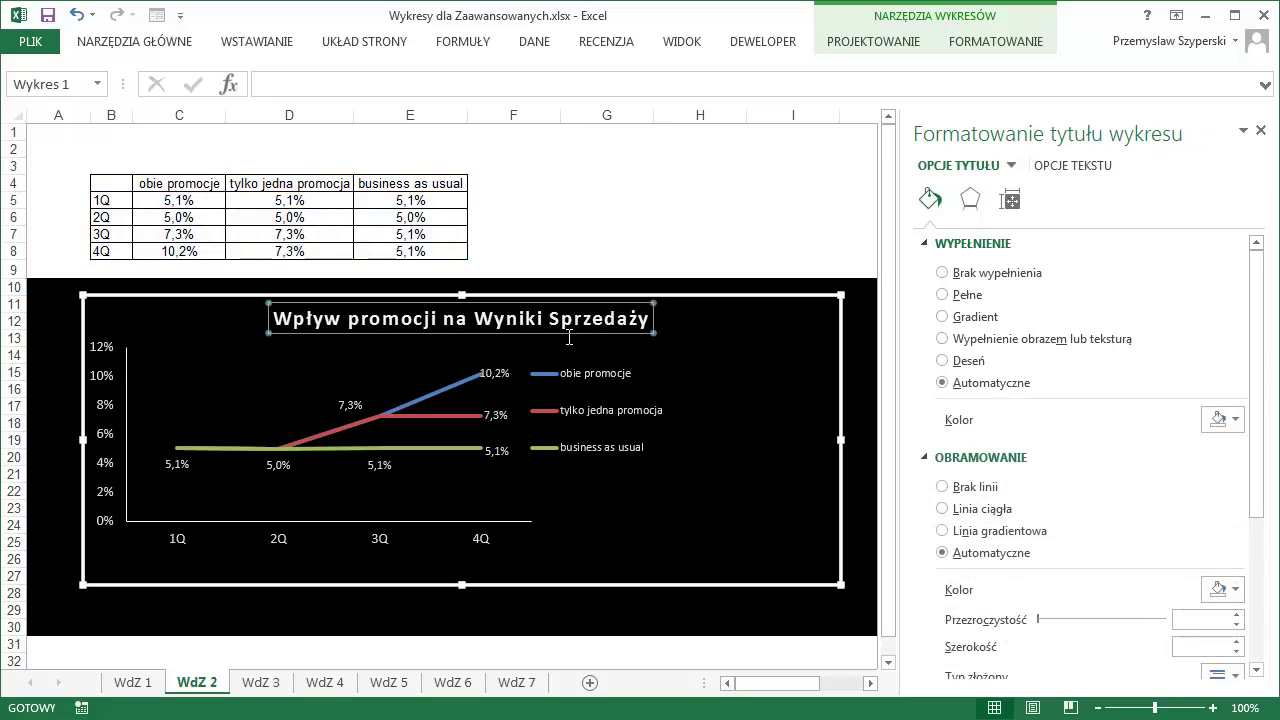
mouse_move(567, 336)
left_mouse_down()
mouse_move(452, 343)
mouse_move(480, 340)
left_mouse_up()
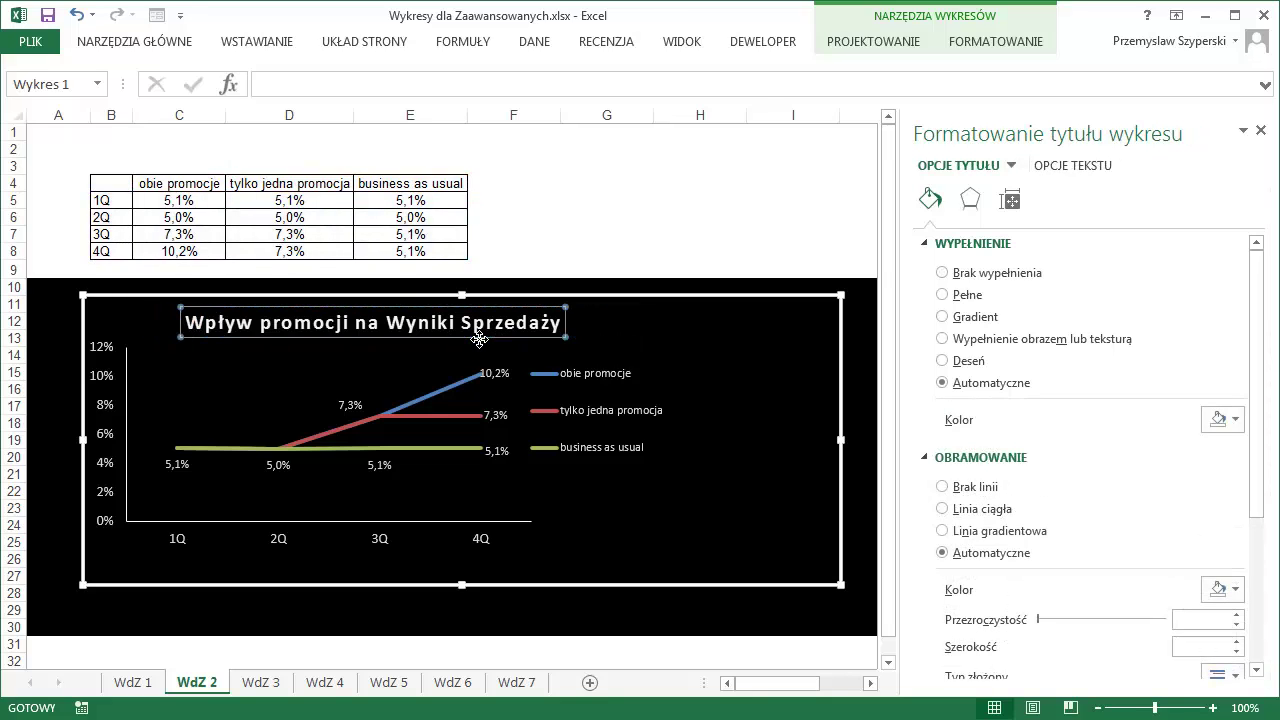
left_click(634, 213)
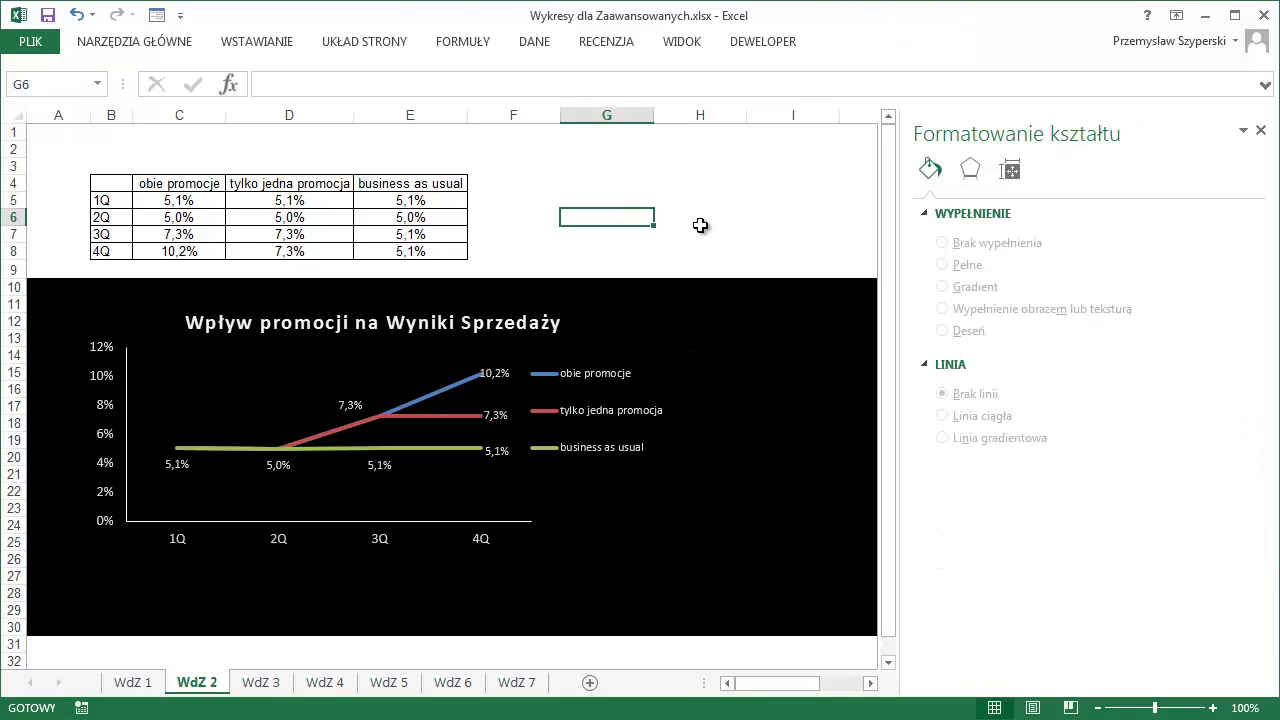
left_click(1260, 130)
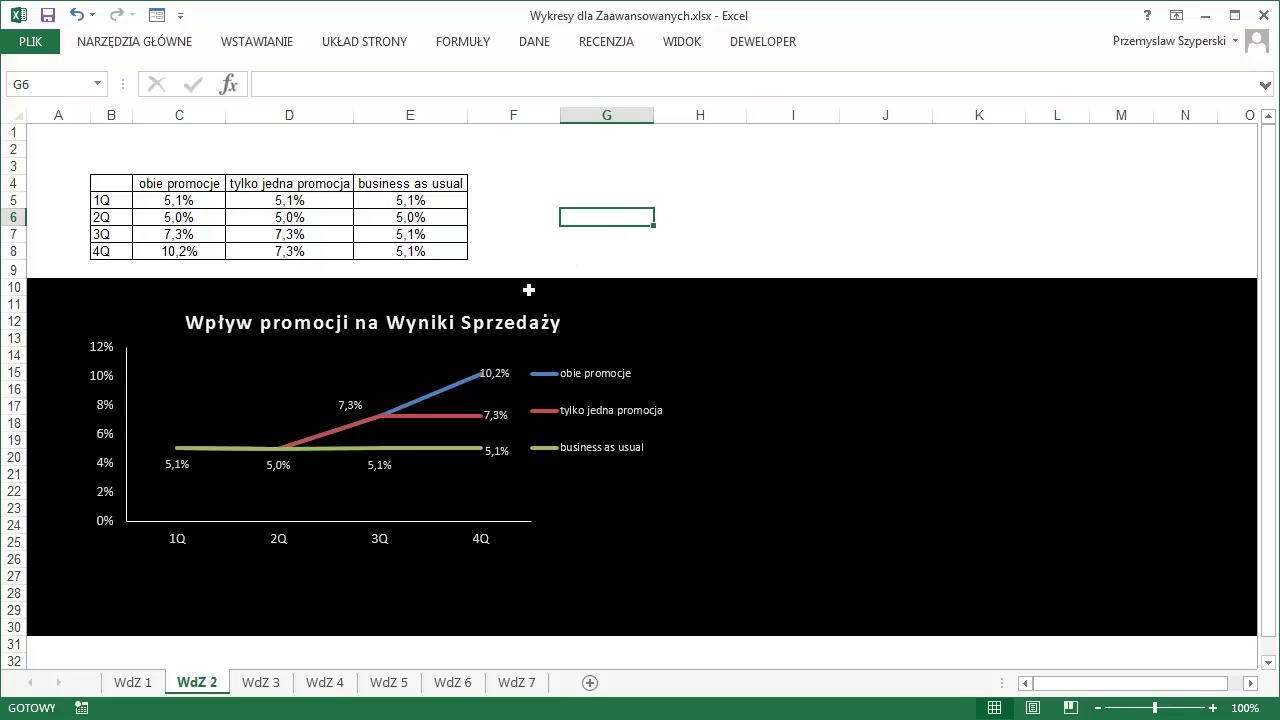
Nudge the title left again, copy the whole chart and switch to PowerPoint
left_click(497, 313)
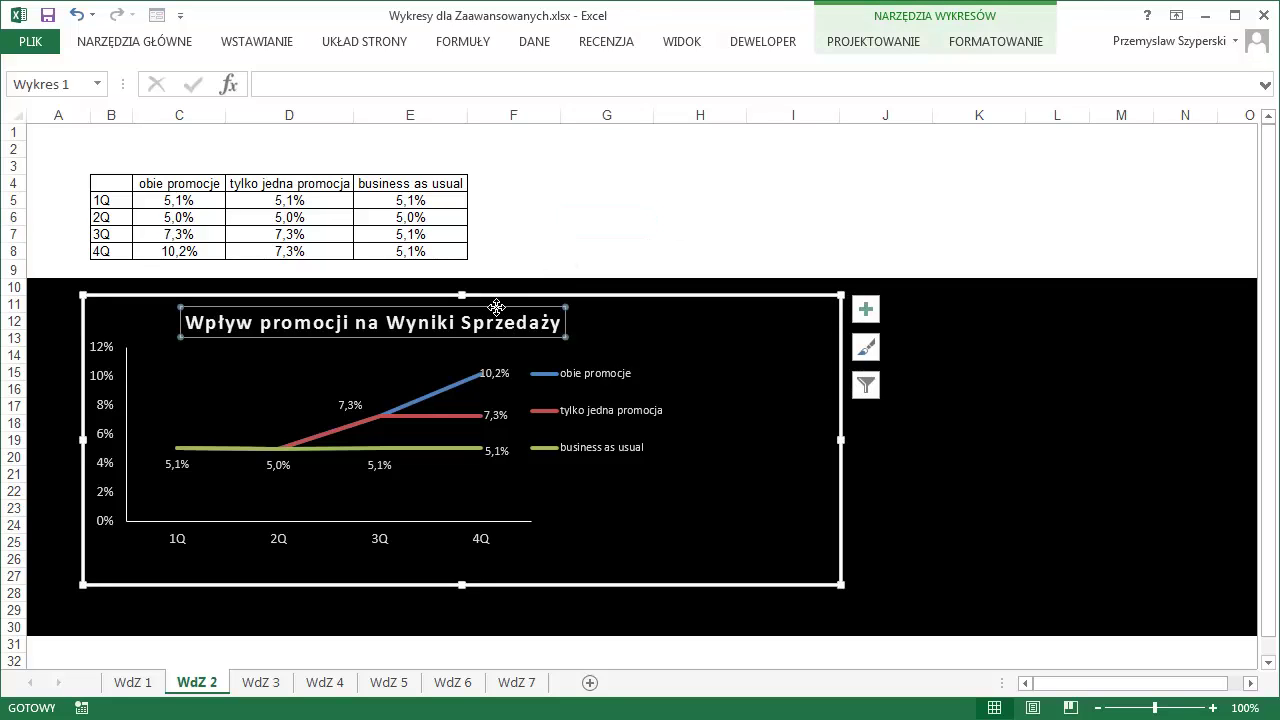
left_click_drag(497, 310, 456, 308)
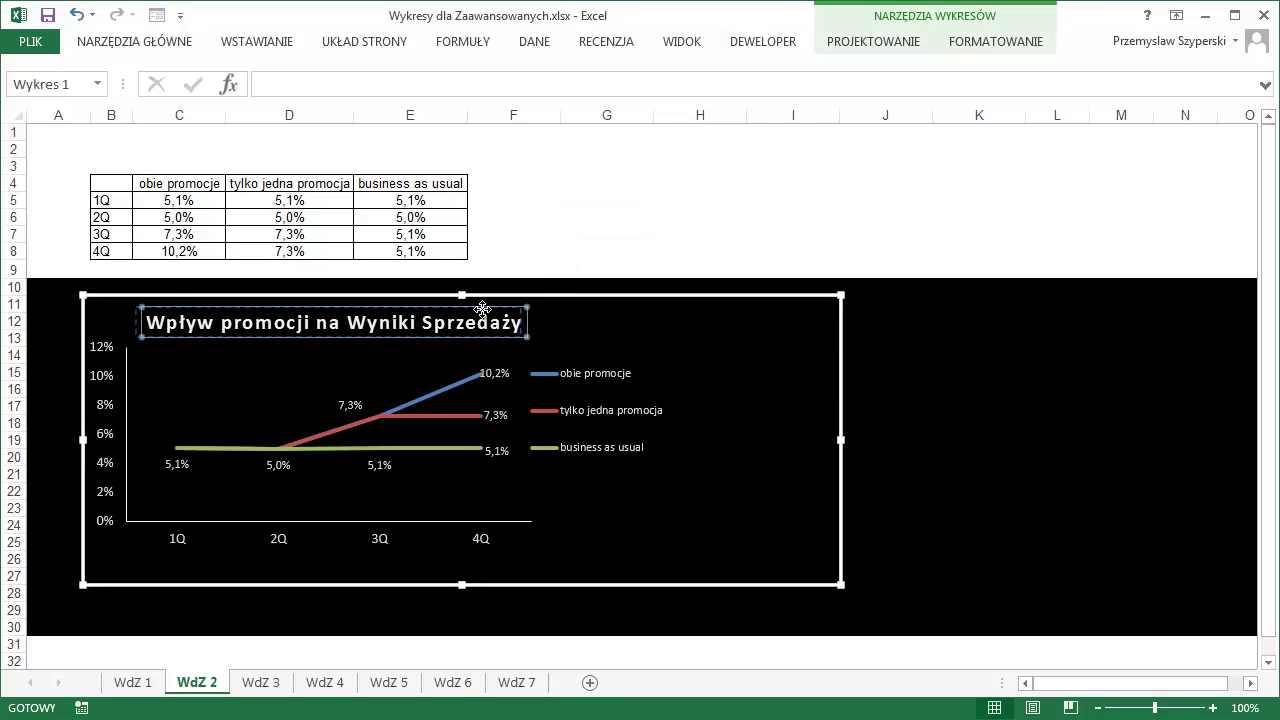
left_click(686, 169)
left_click(618, 302)
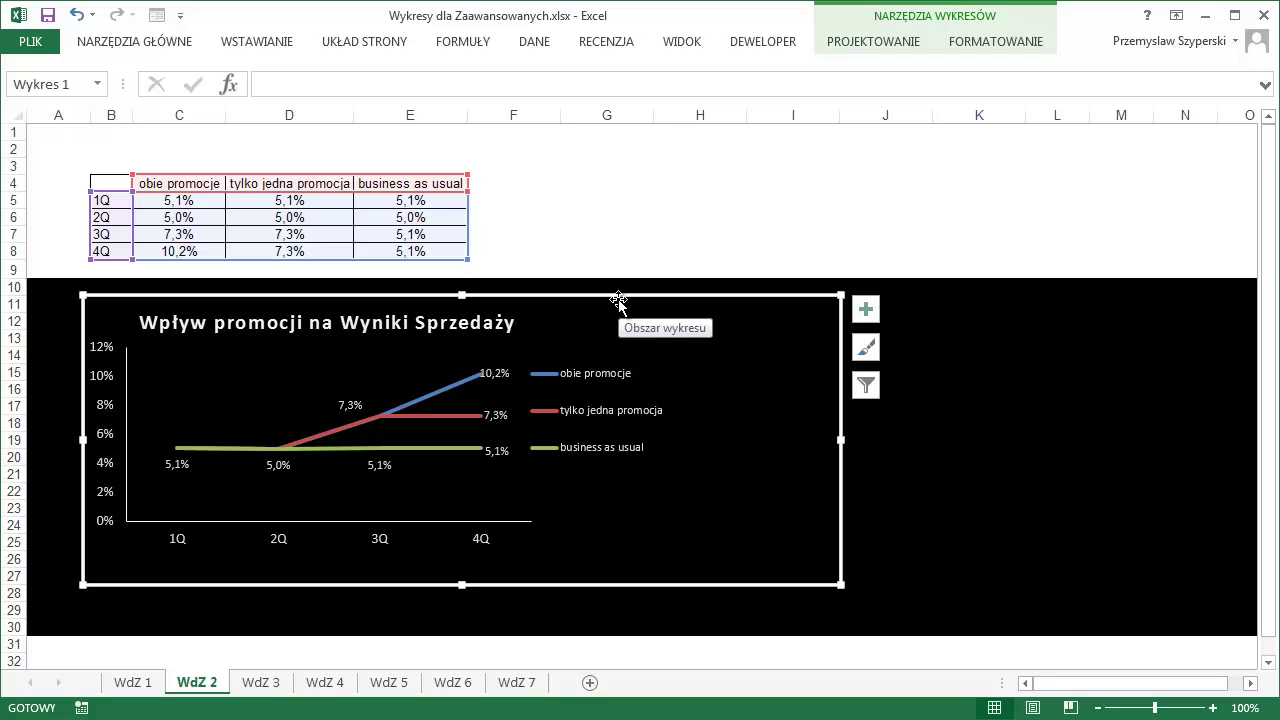
key("alt+Tab")
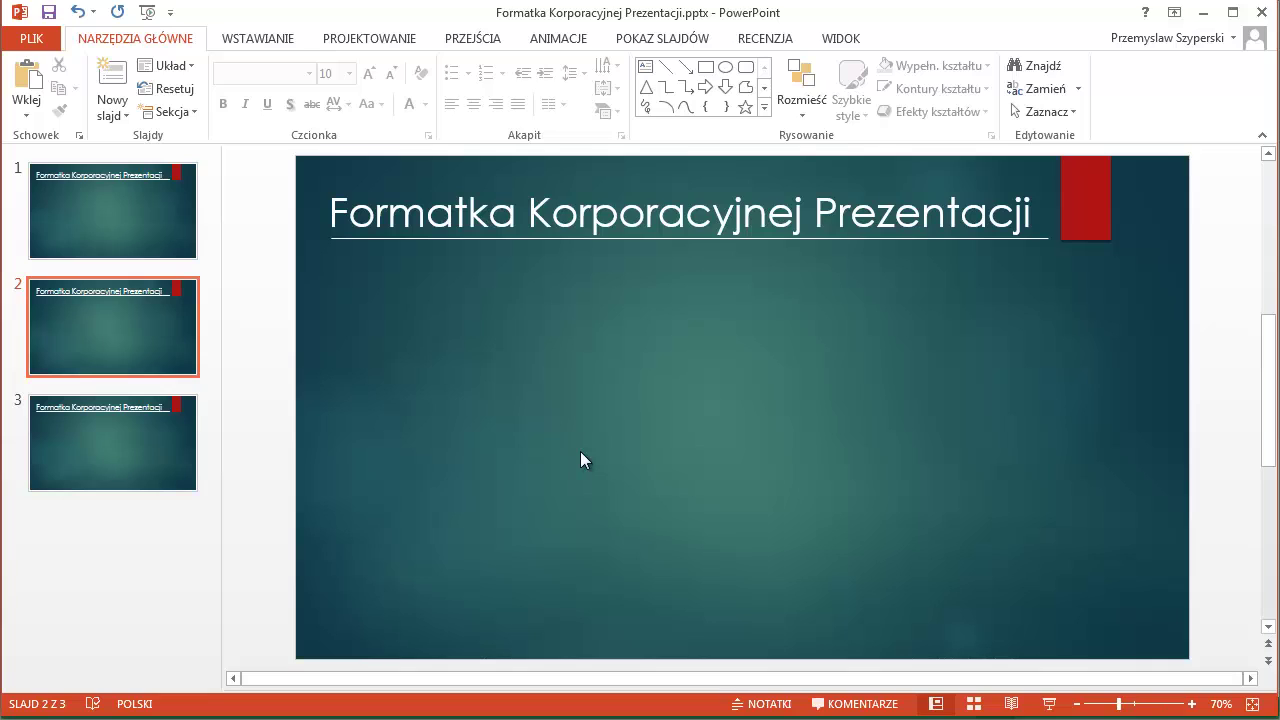
Paste the chart onto slide 2 with Use Destination Theme & Link Data, then go to slide 1
key("ctrl+v")
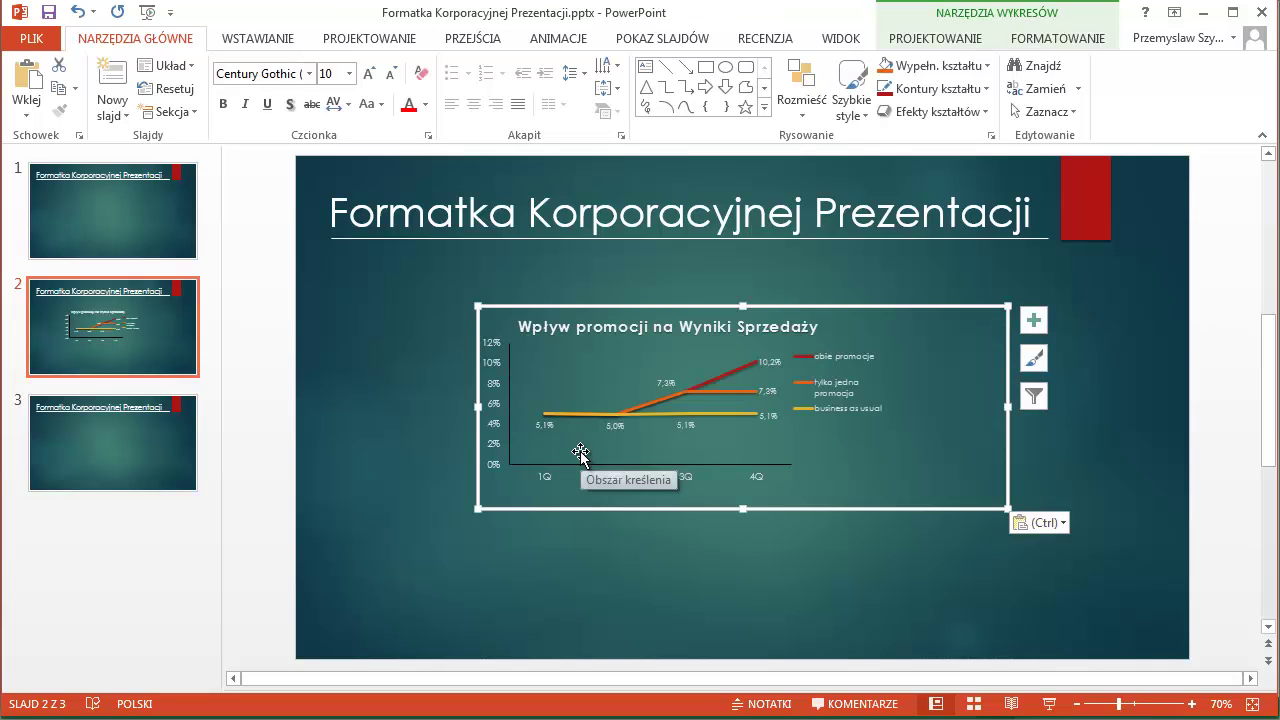
left_click(1064, 524)
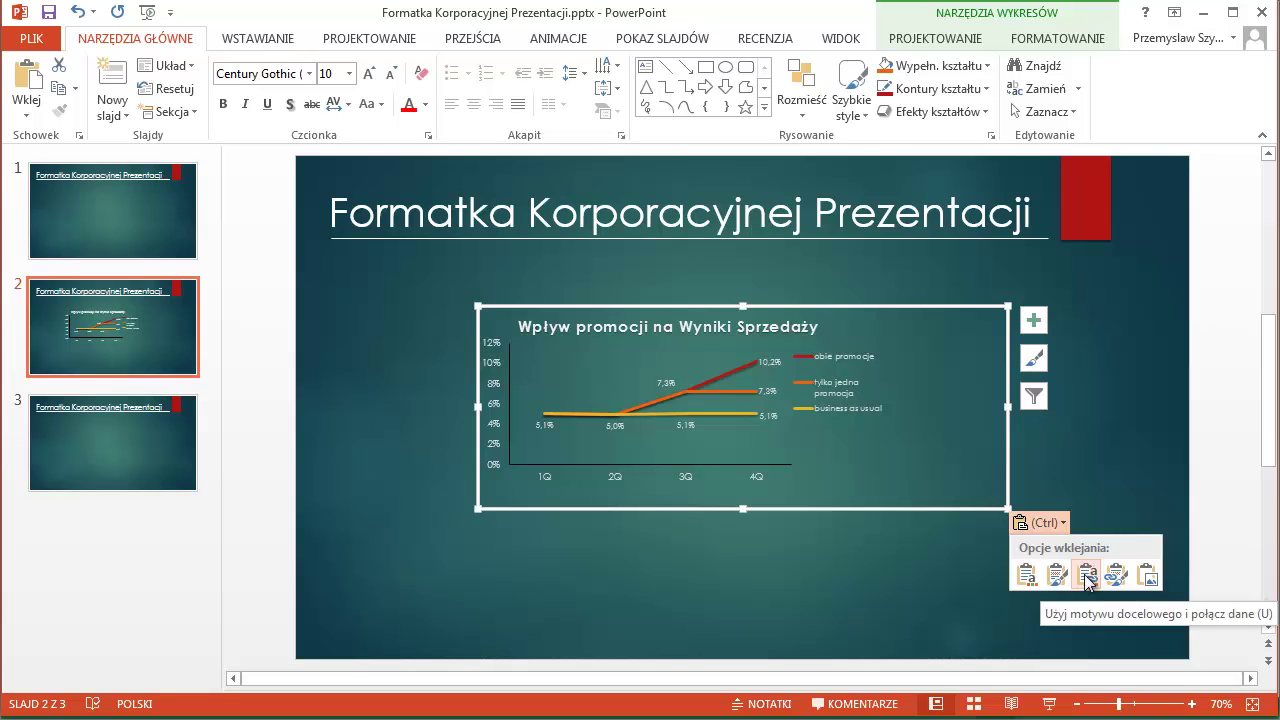
left_click(1088, 578)
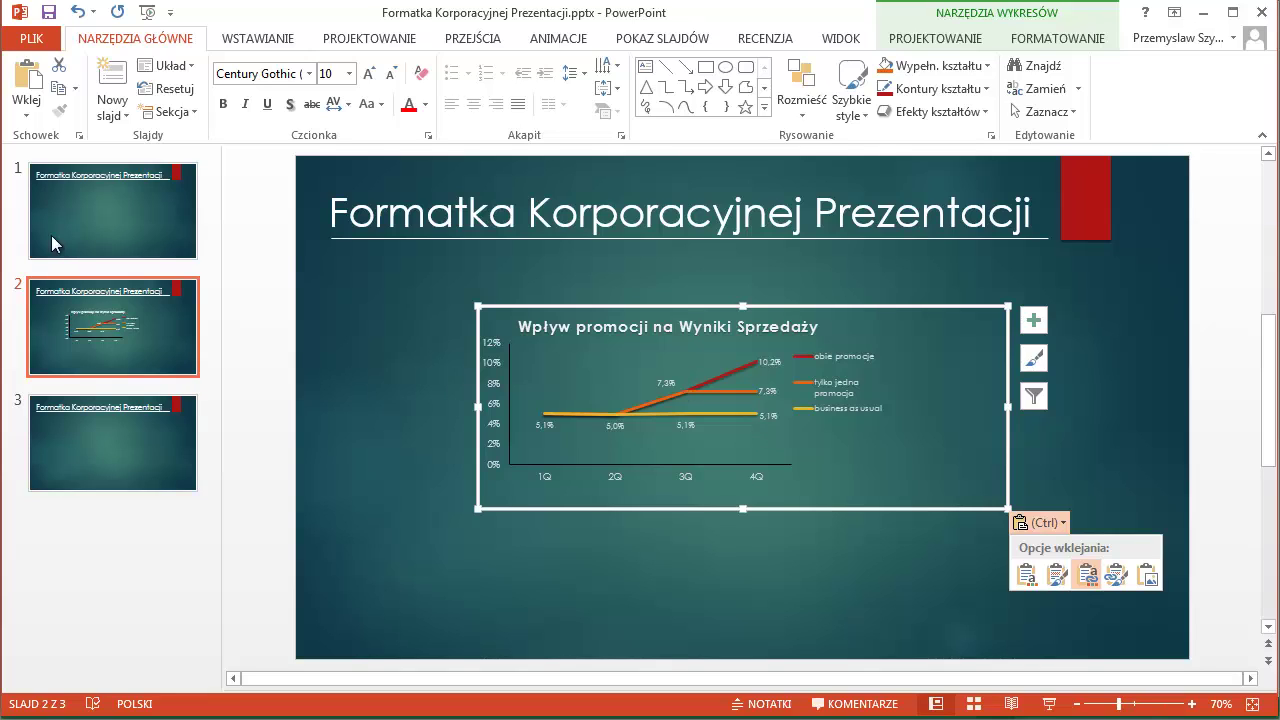
left_click(96, 230)
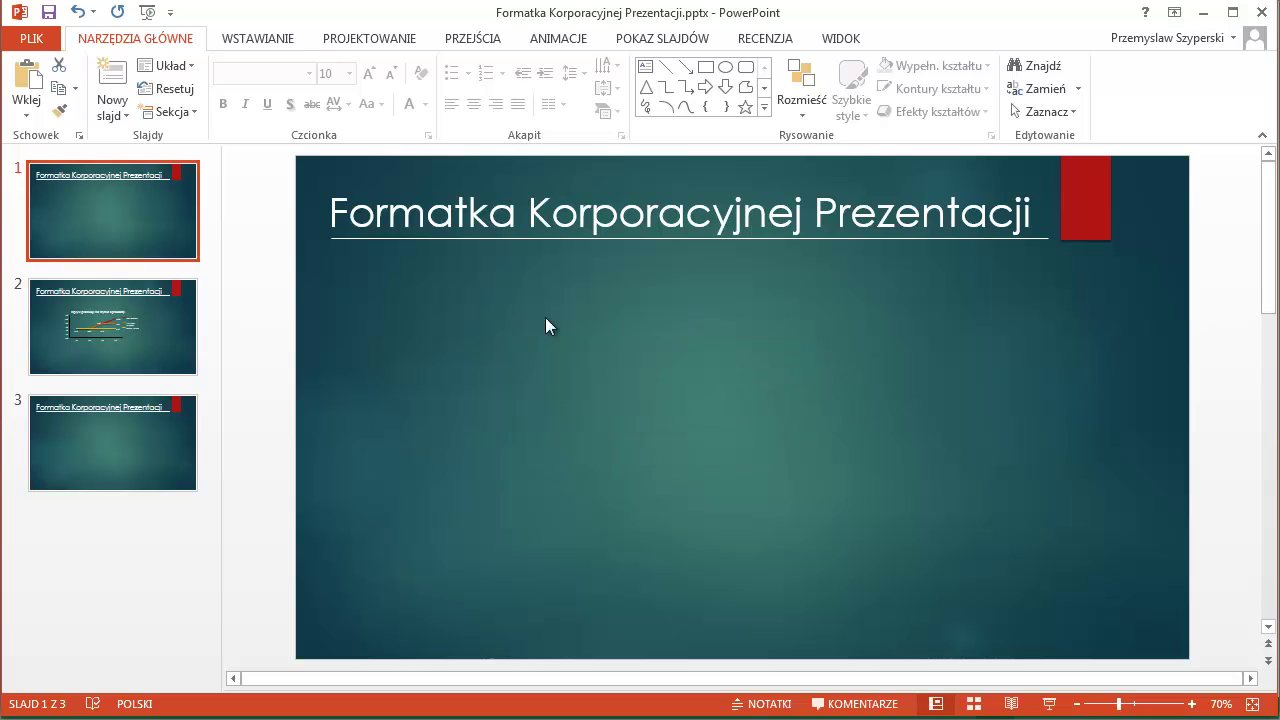
Paste the chart on slide 1 with Keep Source Formatting & Link Data, enlarge it, text 14 pt
right_click(545, 318)
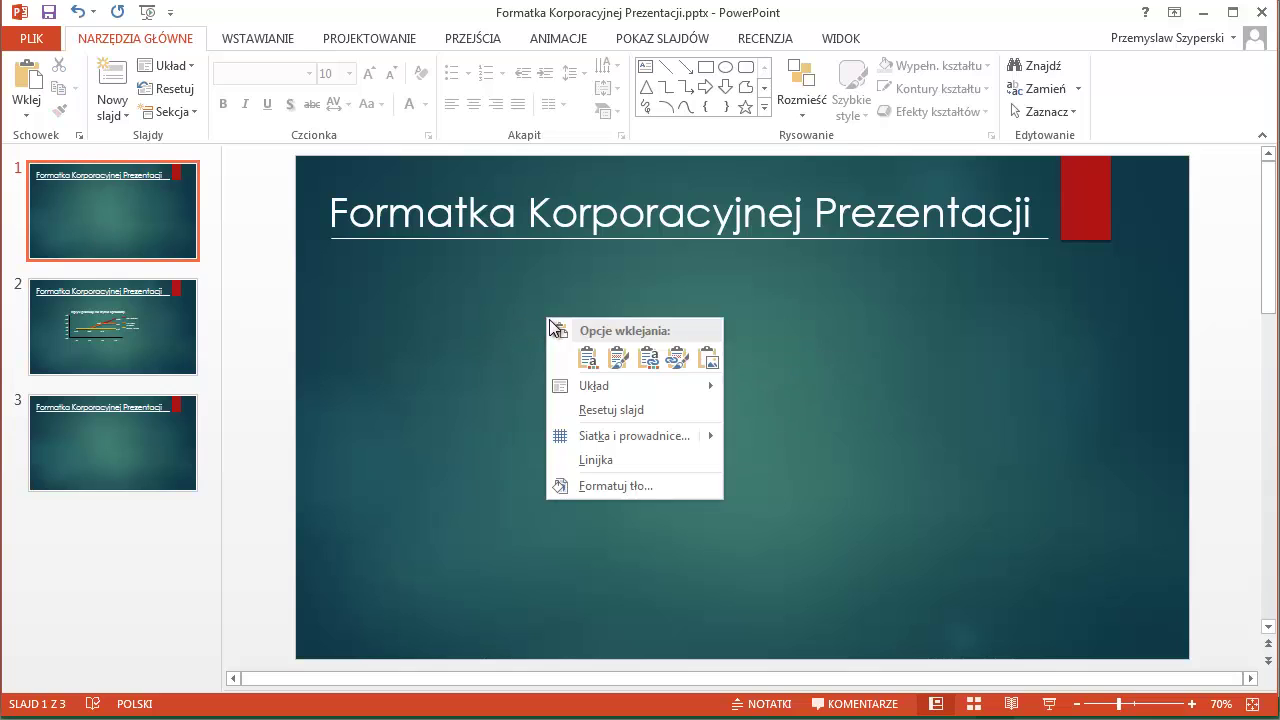
left_click(676, 360)
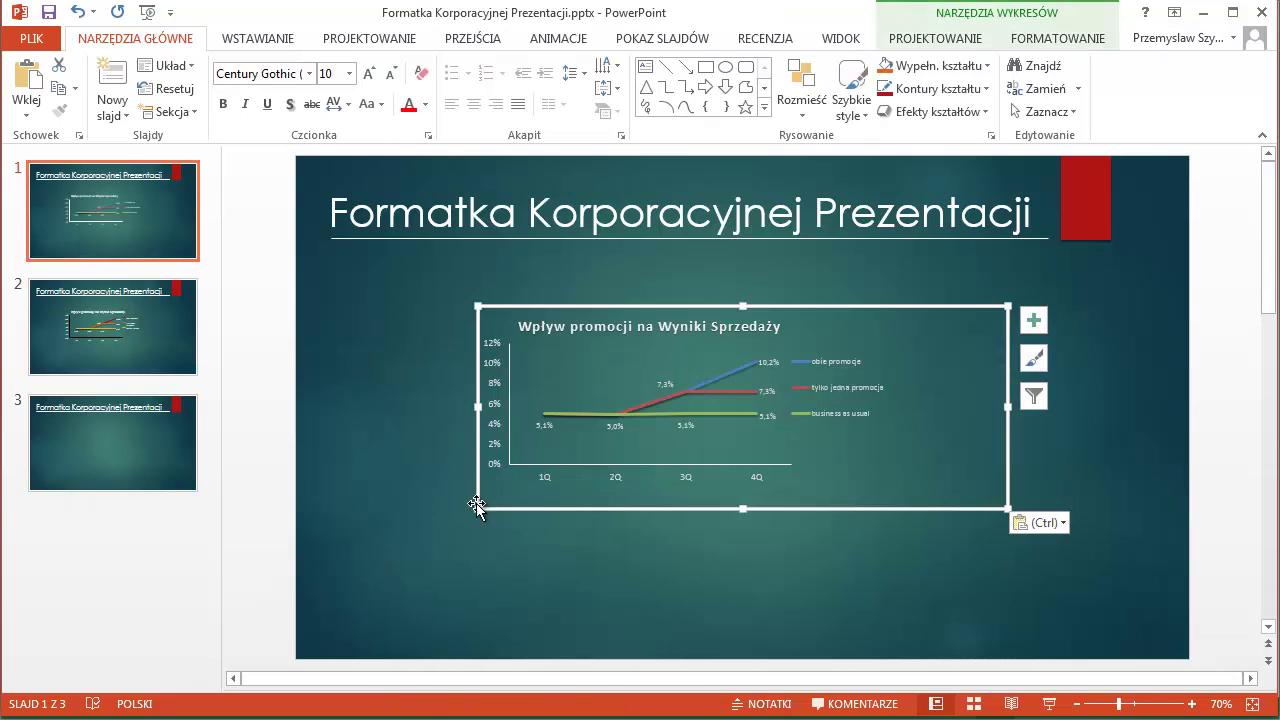
left_click_drag(477, 507, 361, 604)
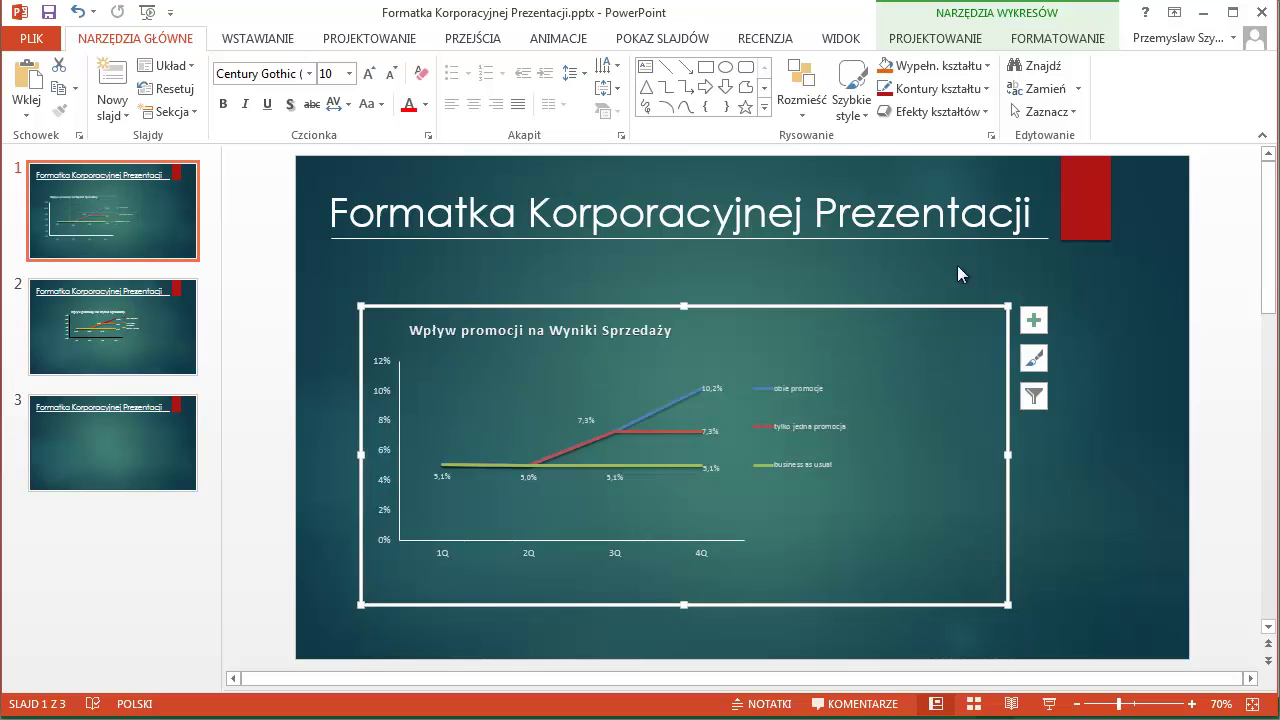
left_click_drag(1007, 306, 1038, 272)
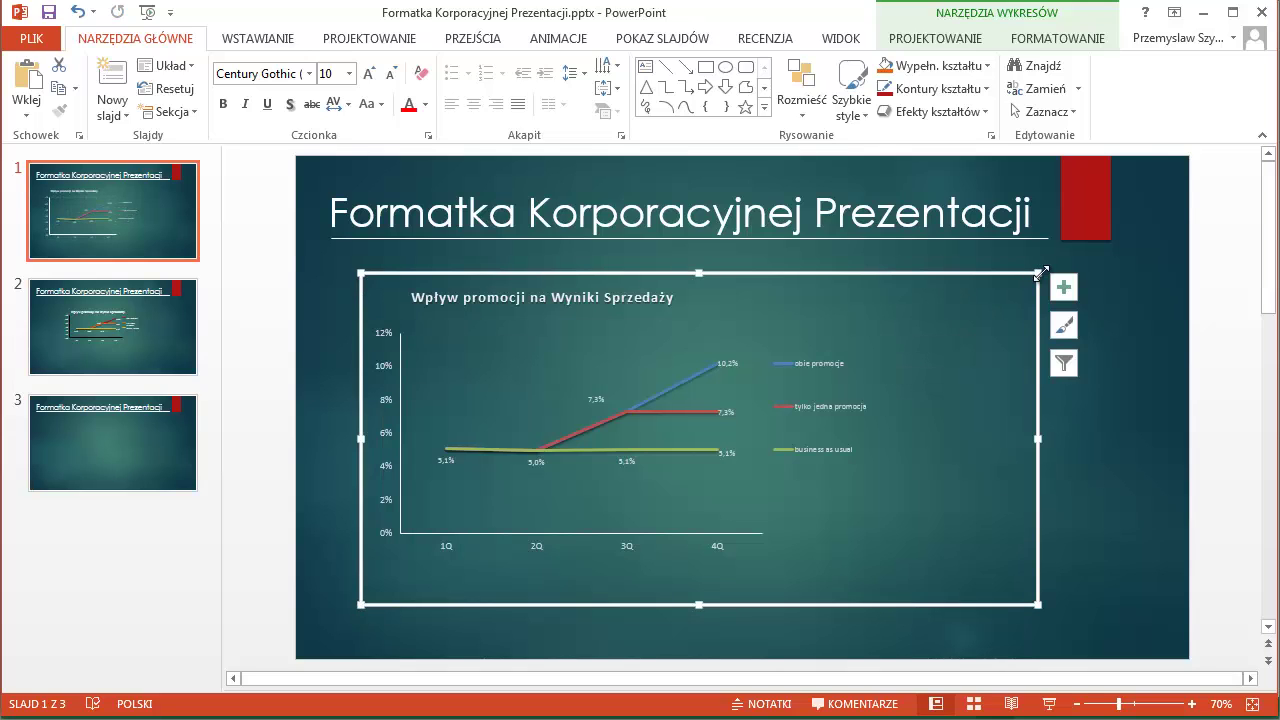
left_click(373, 78)
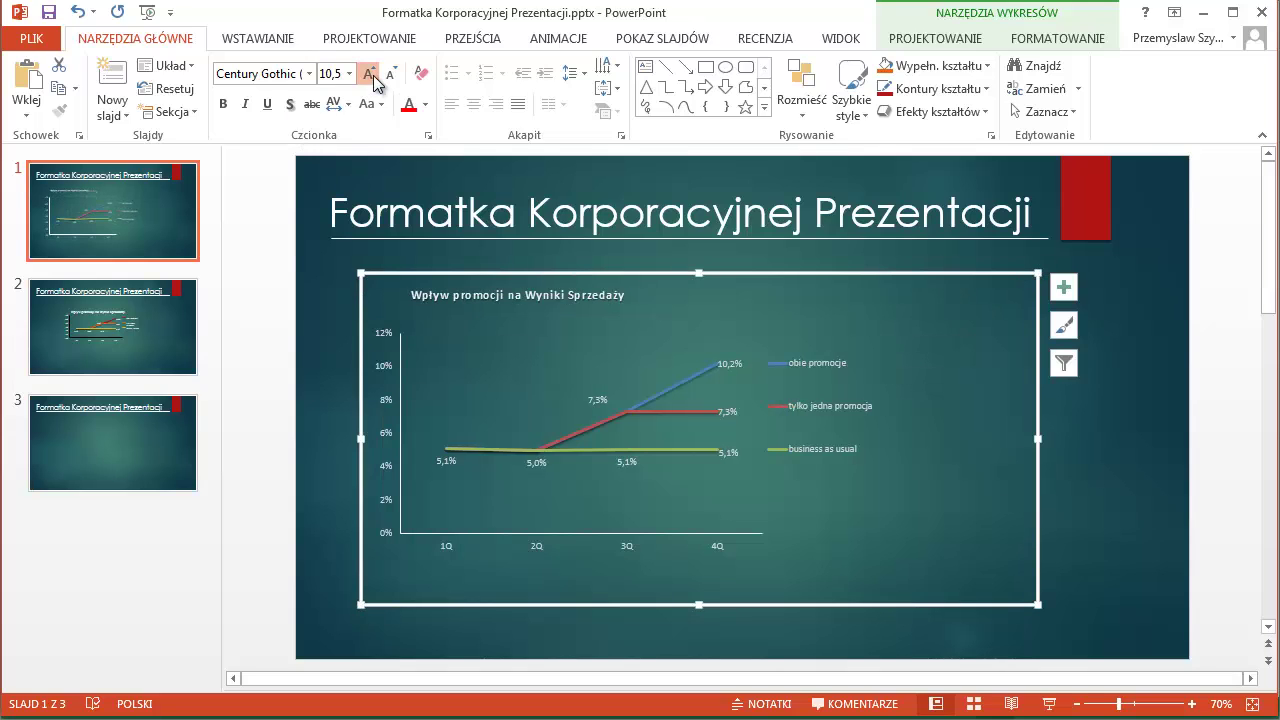
left_click(373, 78)
left_click(373, 78)
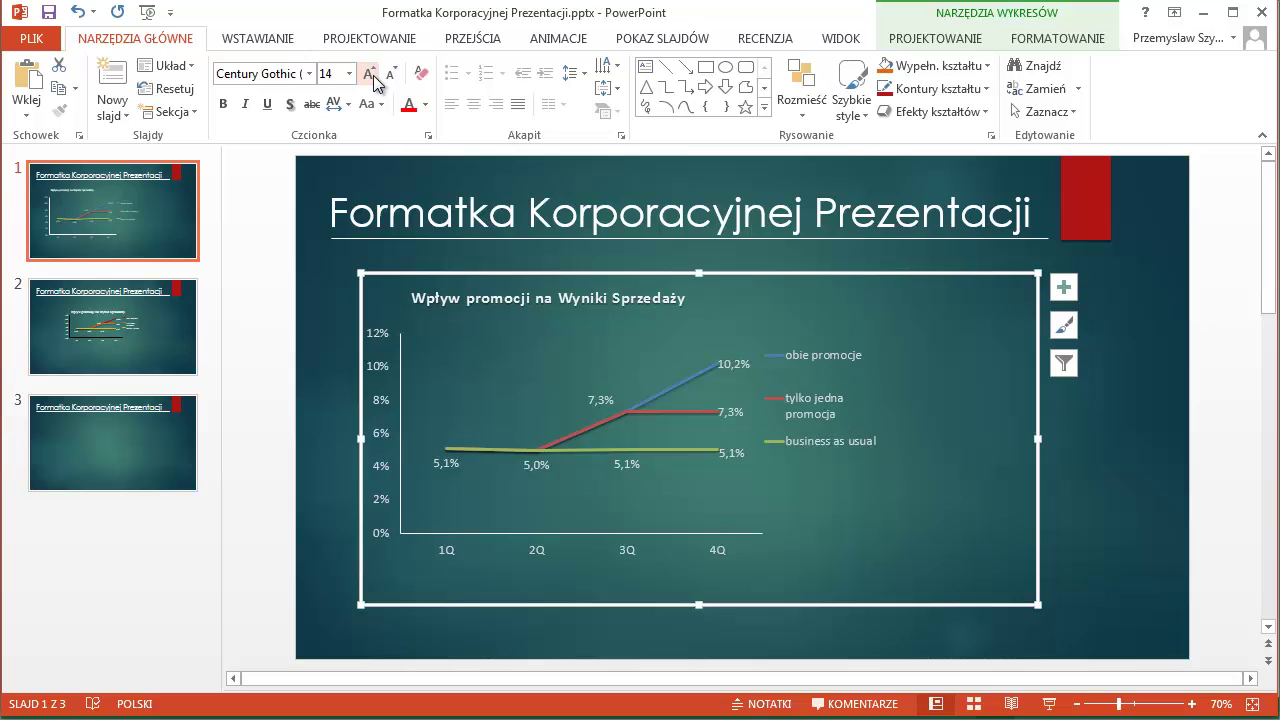
left_click(1116, 488)
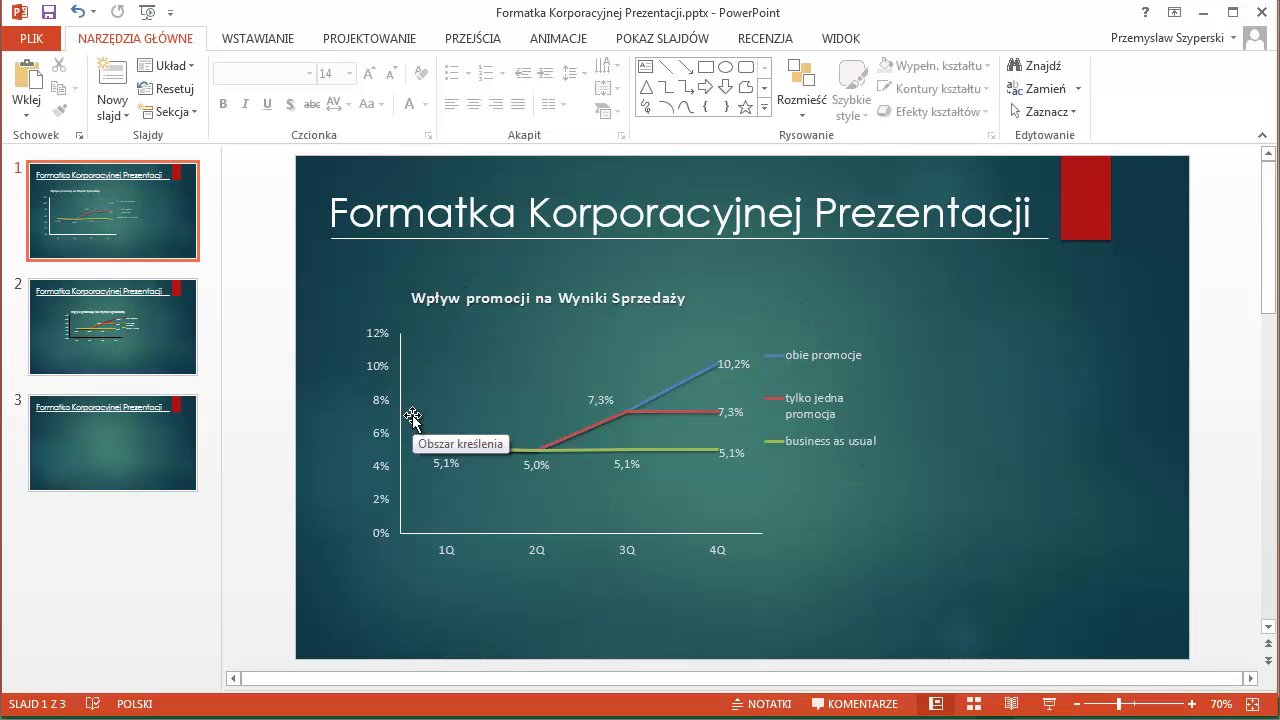
Move and enlarge the slide 2 chart and raise its text to 14 pt
left_click(136, 318)
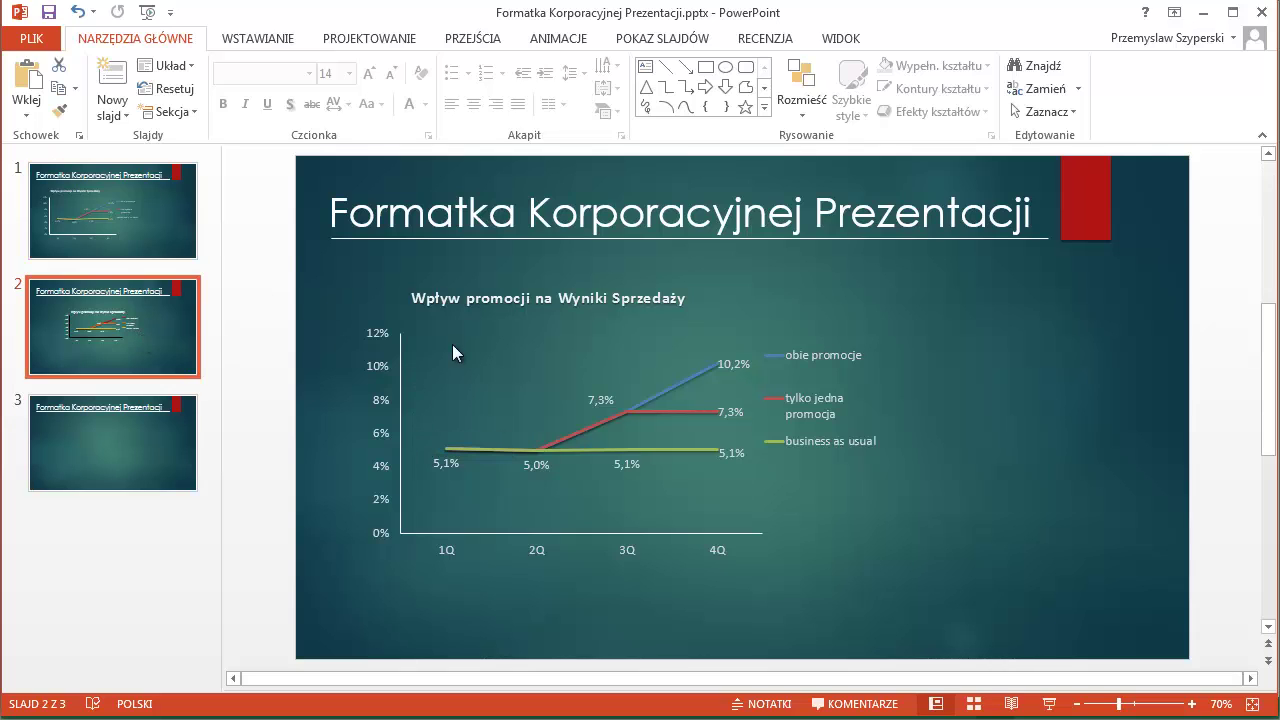
left_click(637, 296)
left_click_drag(634, 302, 519, 276)
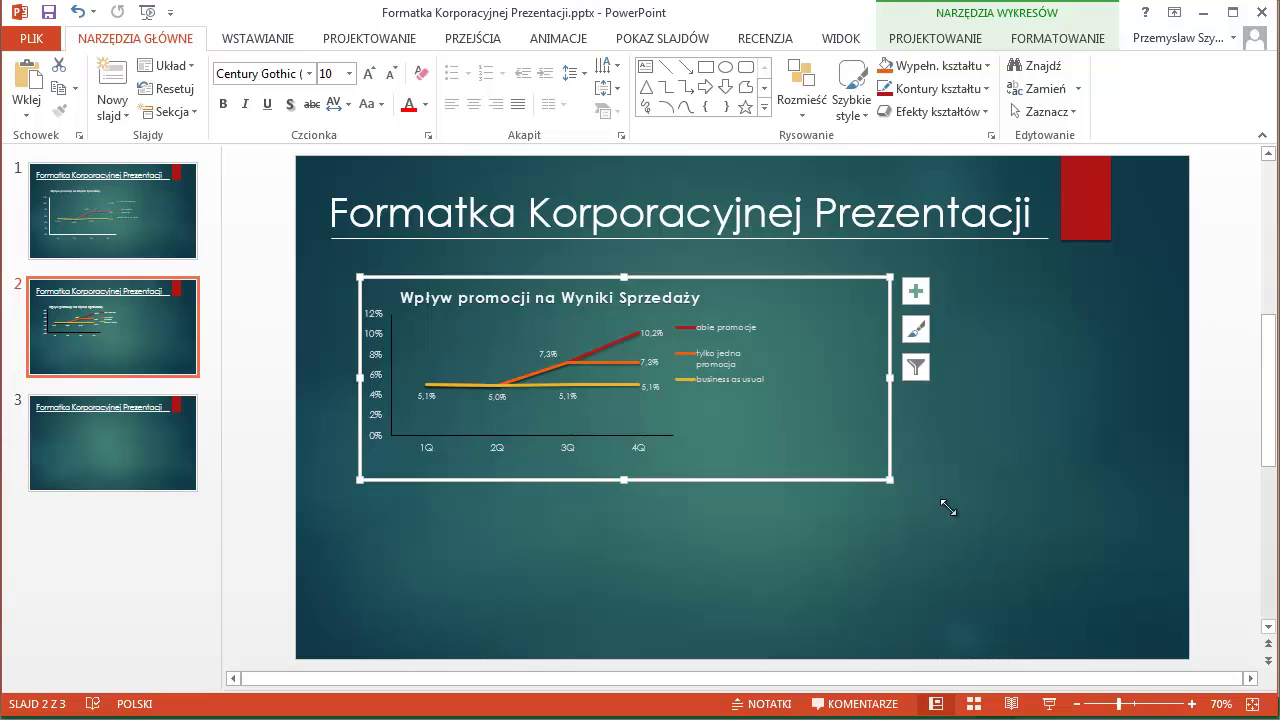
left_click_drag(948, 509, 1085, 612)
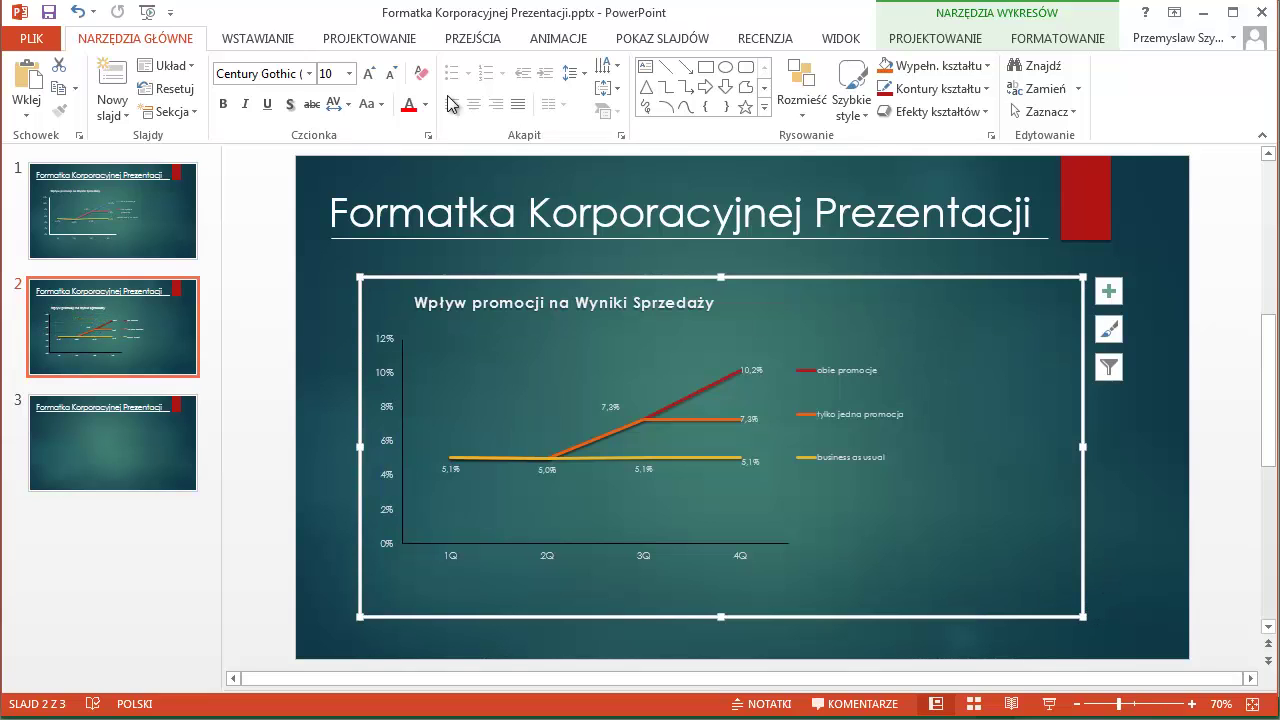
left_click(368, 76)
left_click(368, 76)
left_click(368, 76)
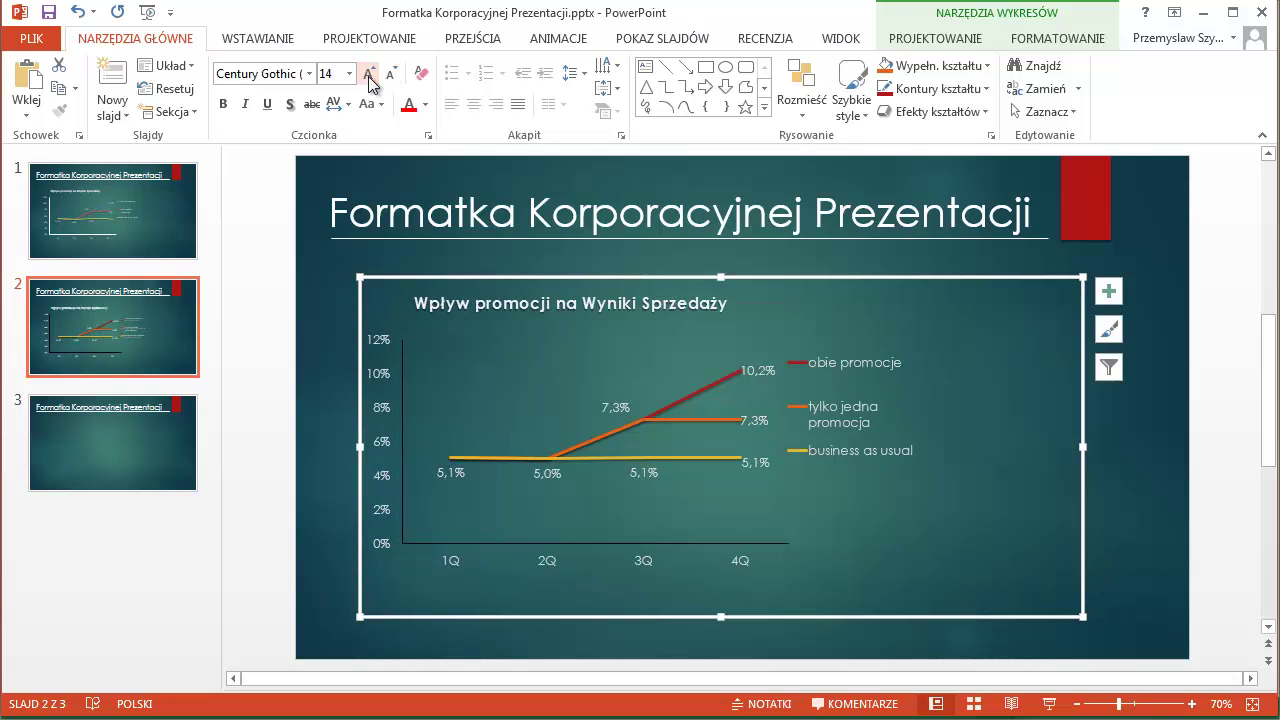
left_click(1101, 509)
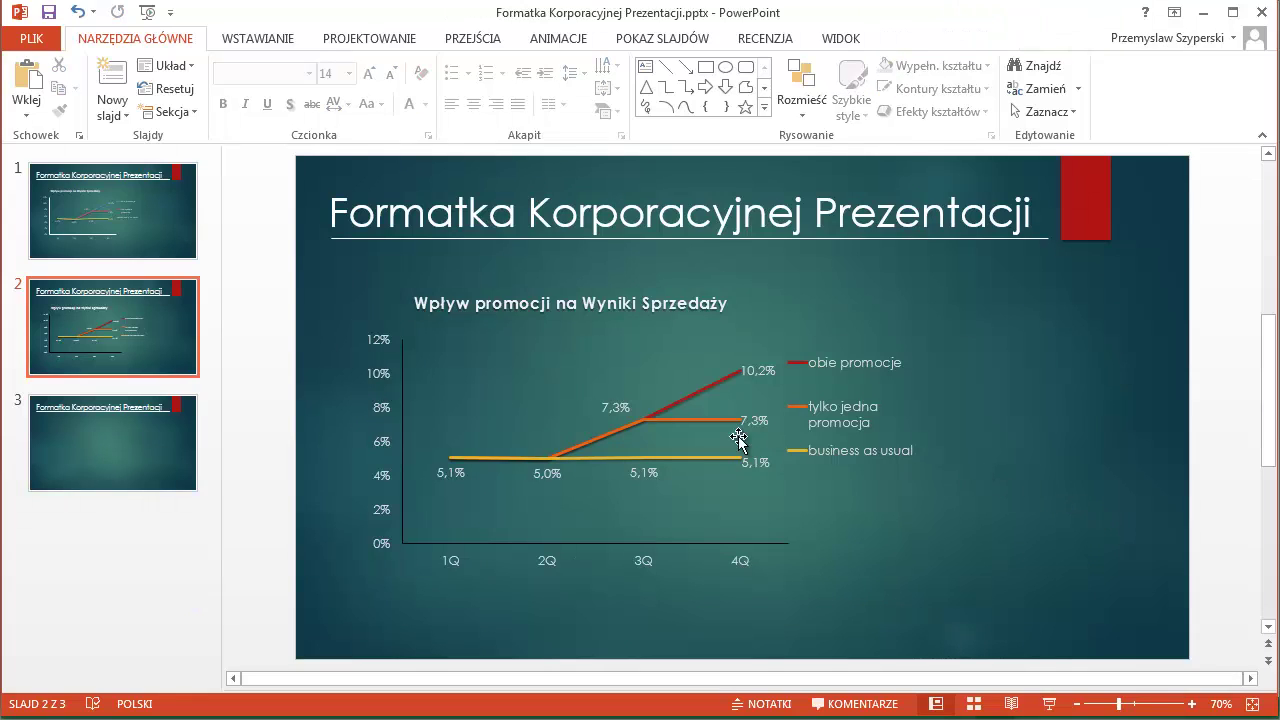
left_click(157, 445)
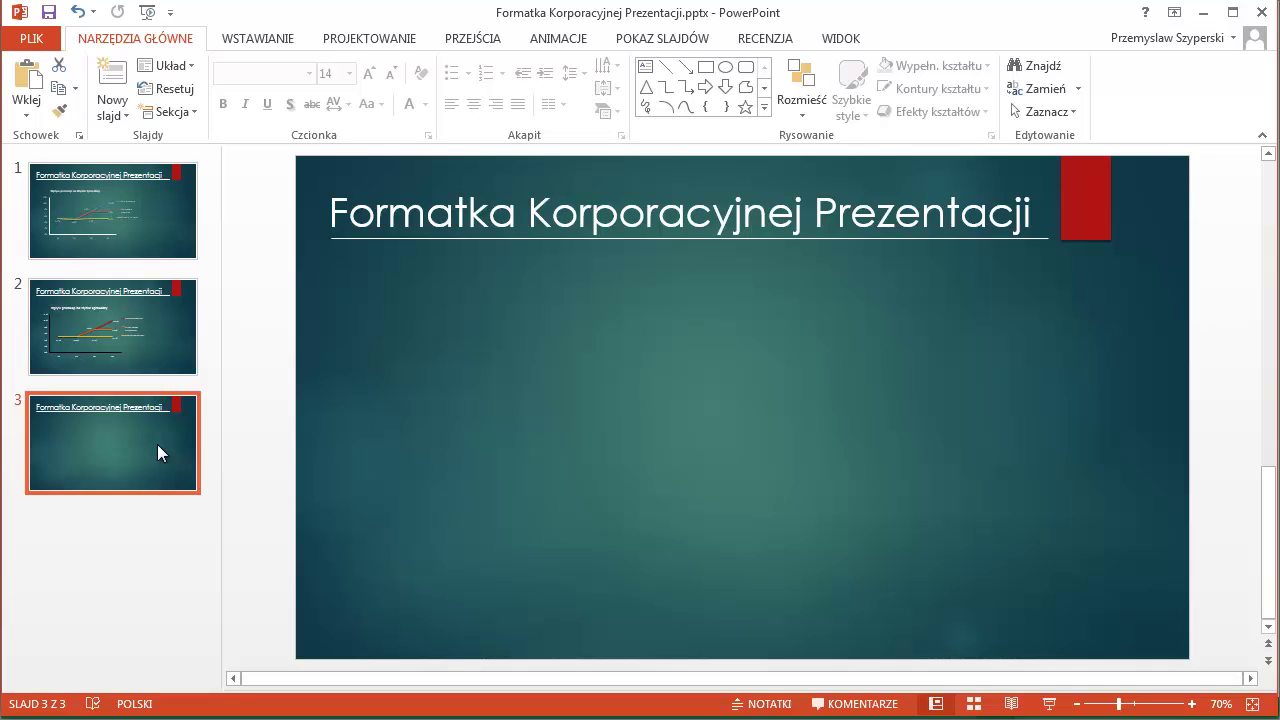
Paste the chart onto slide 3 as a picture, moved up-left and enlarged
right_click(556, 371)
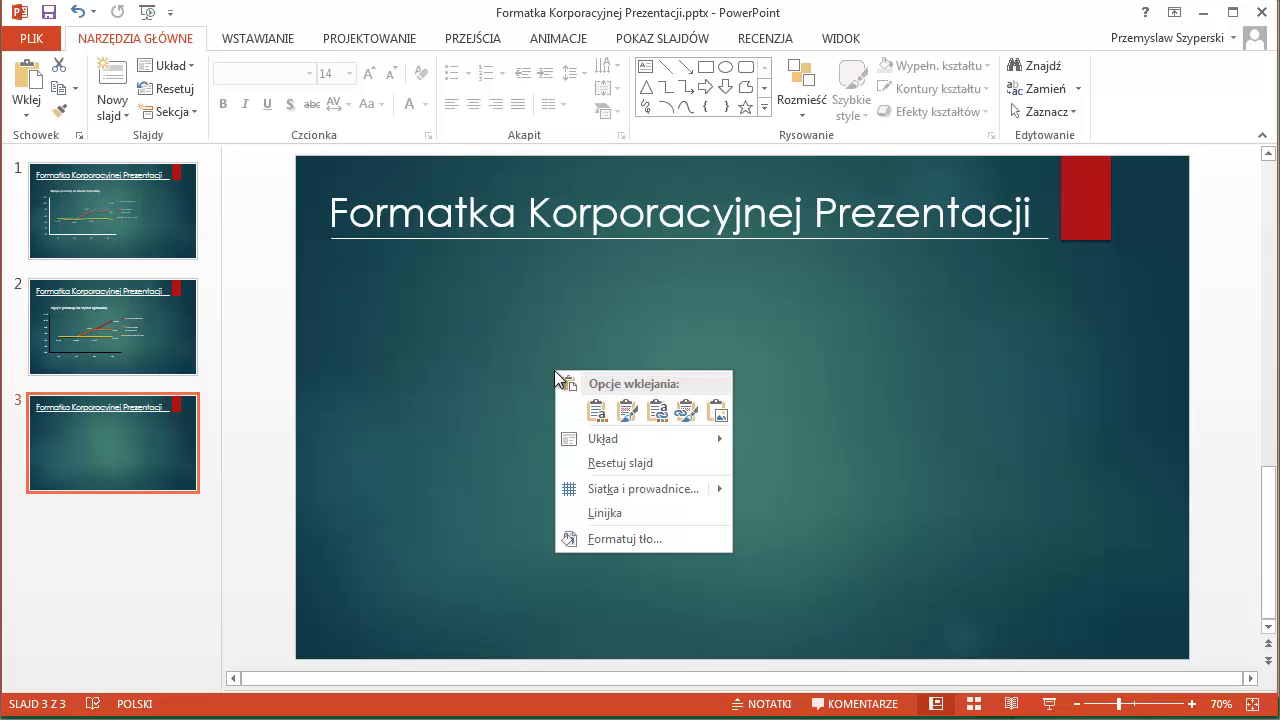
left_click(715, 416)
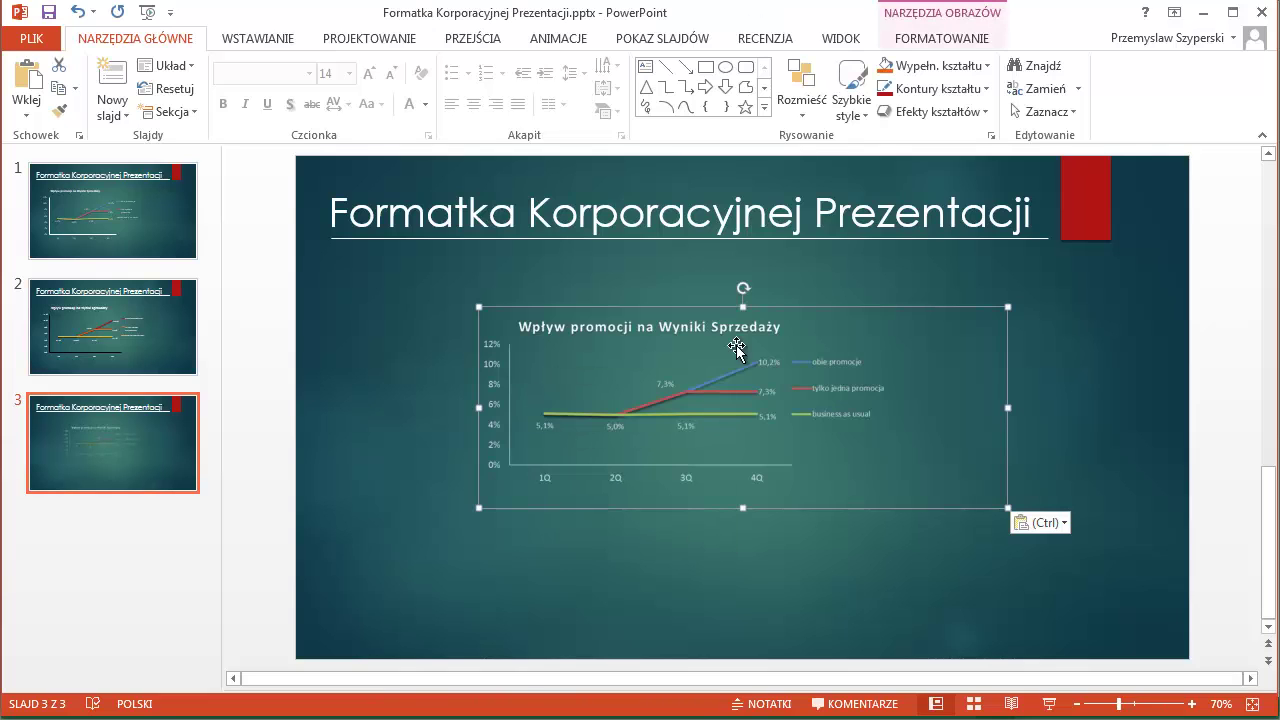
left_click_drag(808, 314, 663, 268)
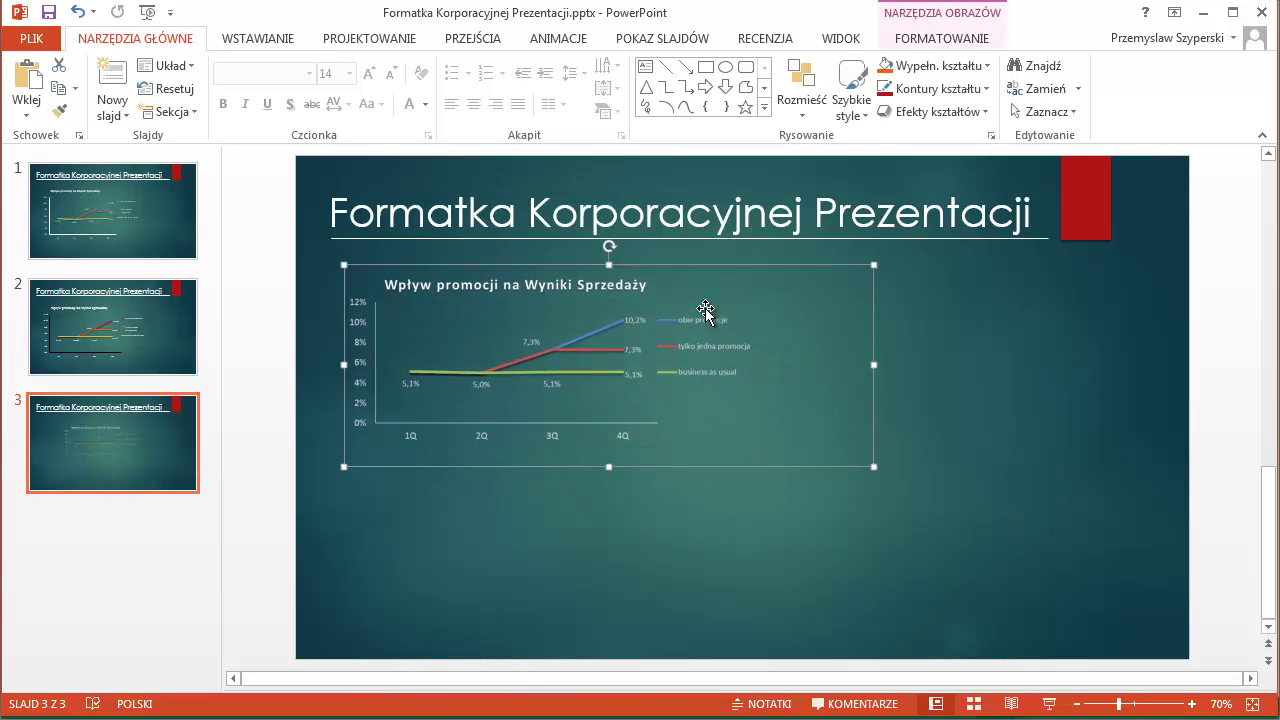
left_click_drag(871, 465, 1034, 615)
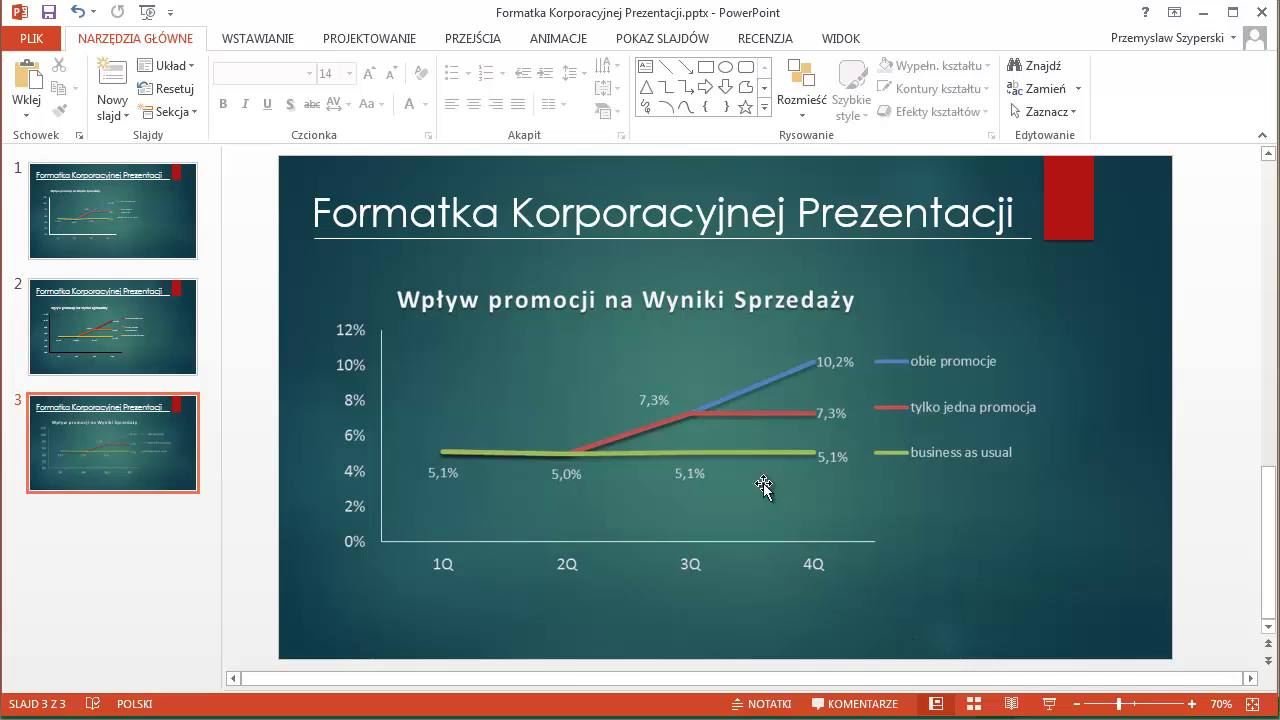
left_click(865, 648)
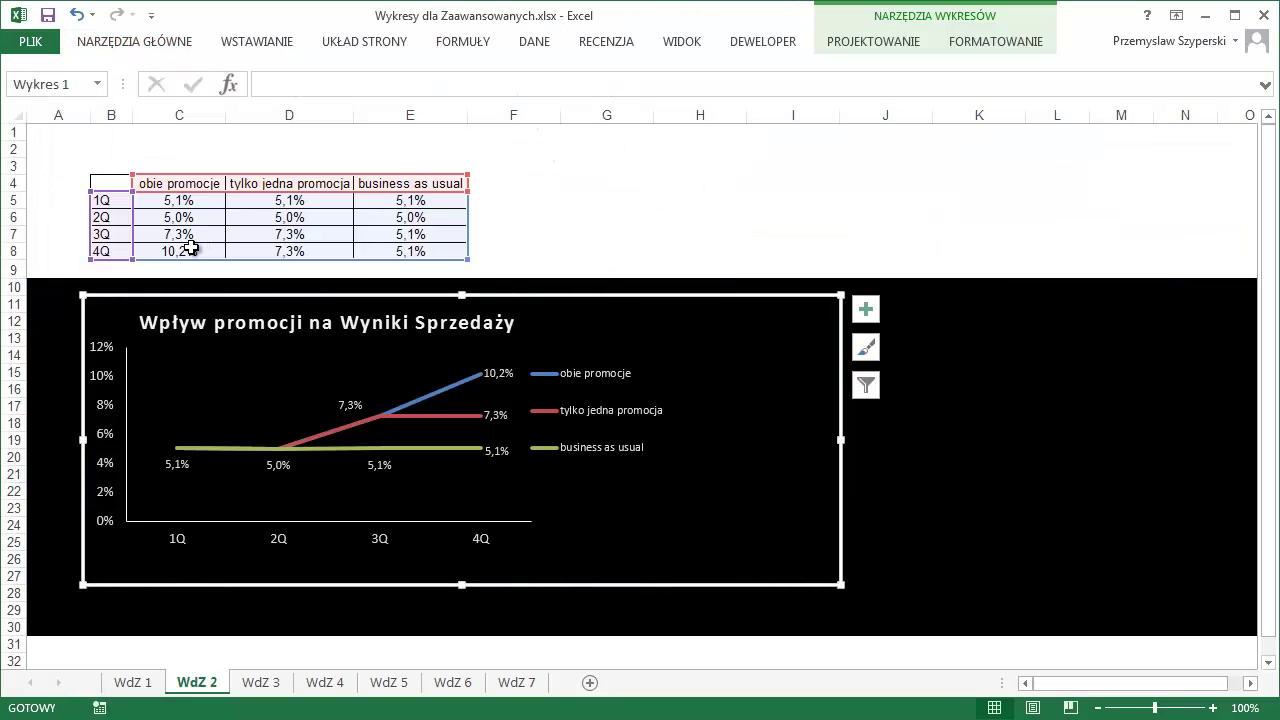
Change cell C8 to 15%
left_click(190, 248)
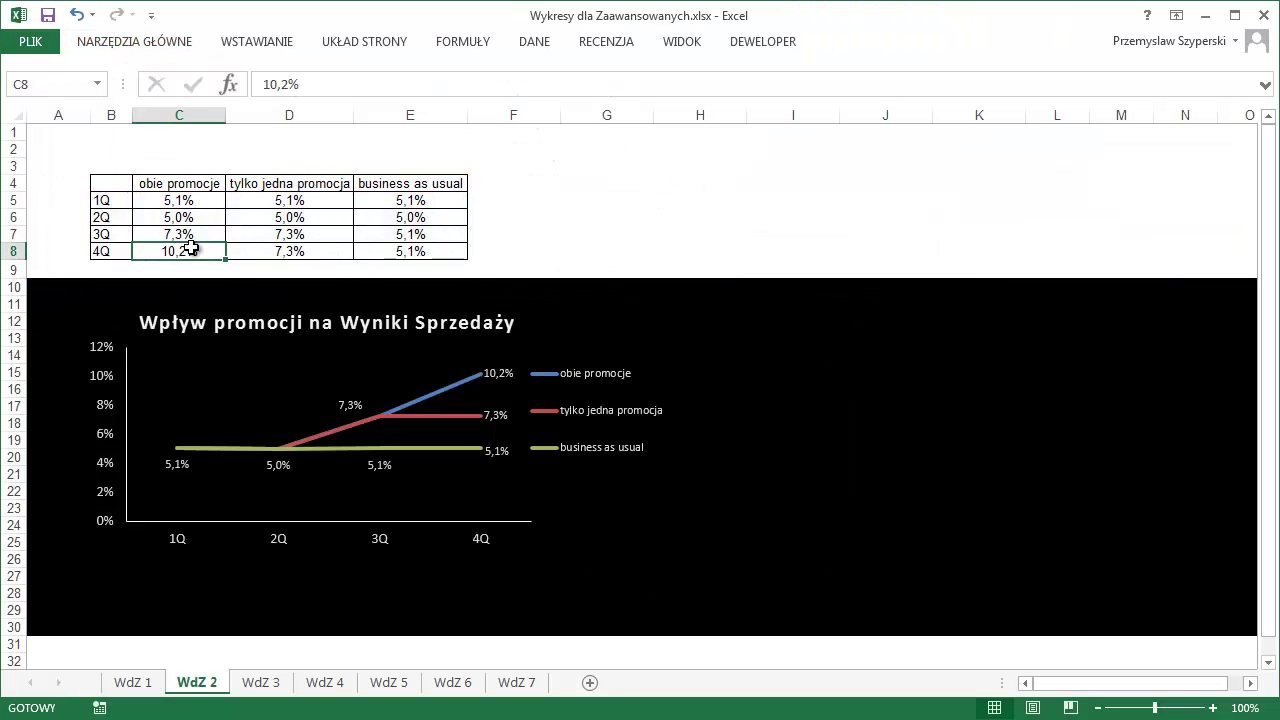
type("15%")
key("Return")
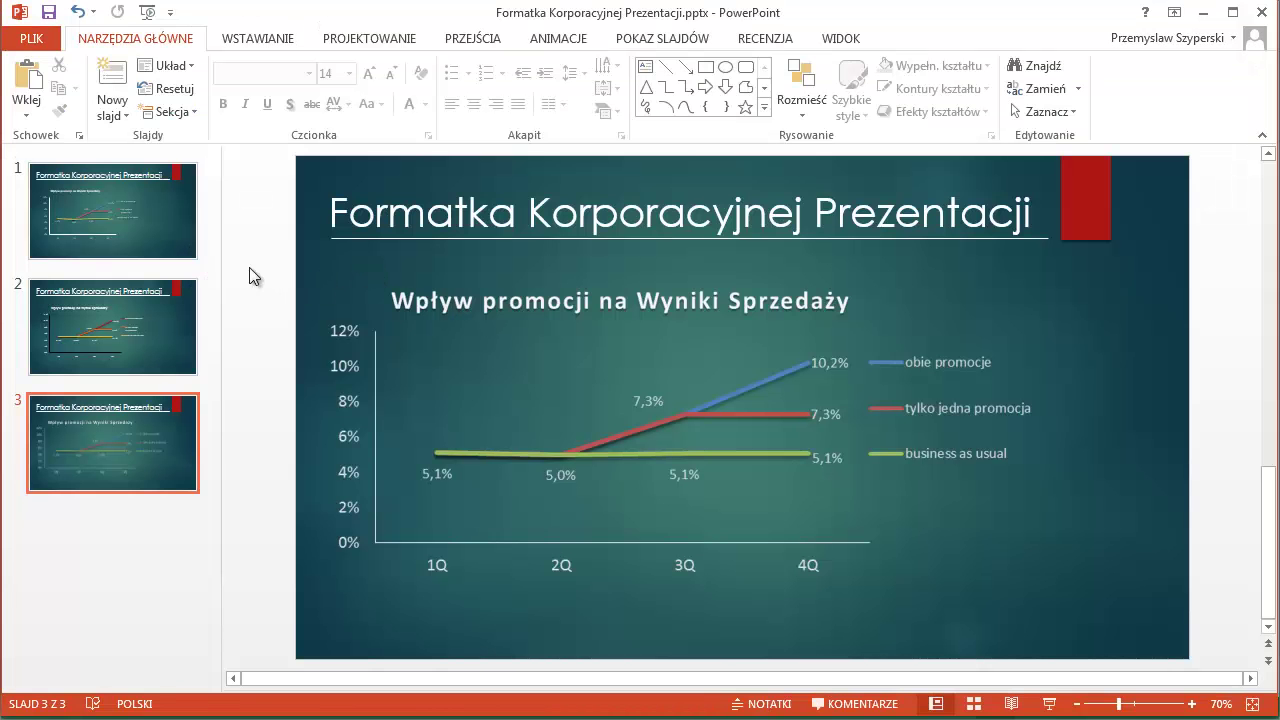
On slide 1, preview the paste options and dismiss them without pasting
left_click(193, 225)
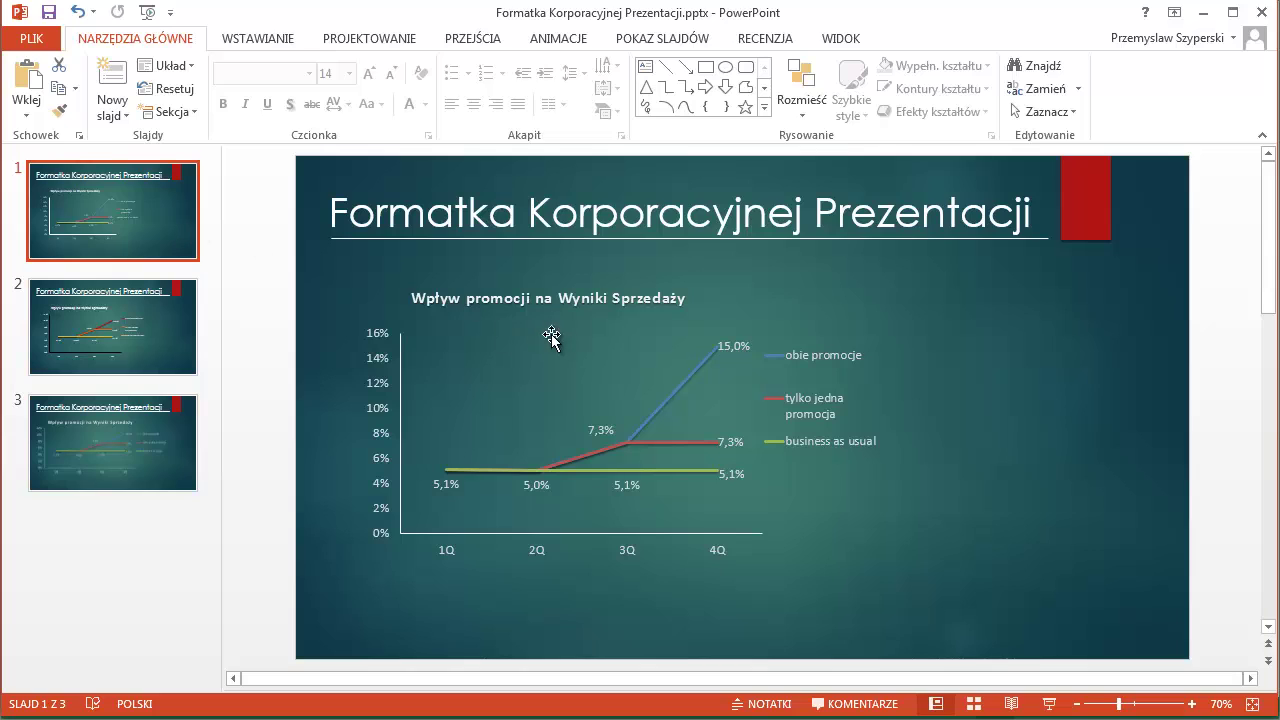
right_click(810, 286)
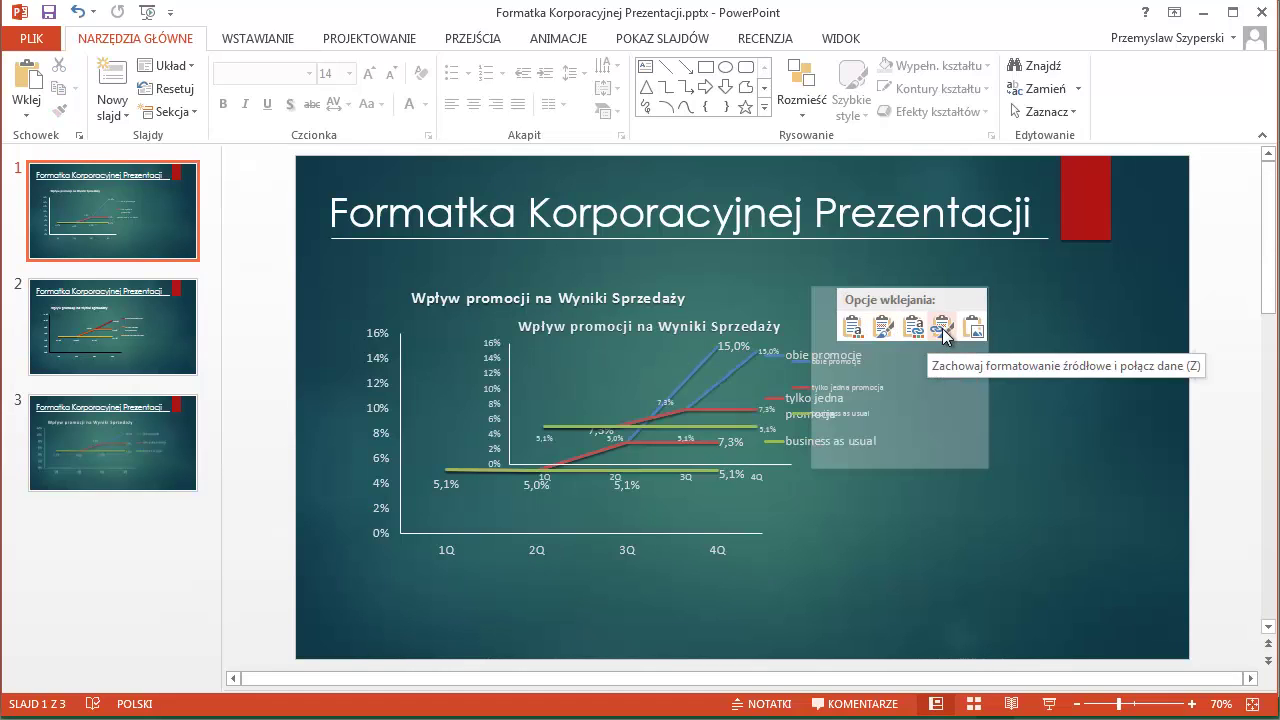
left_click(212, 322)
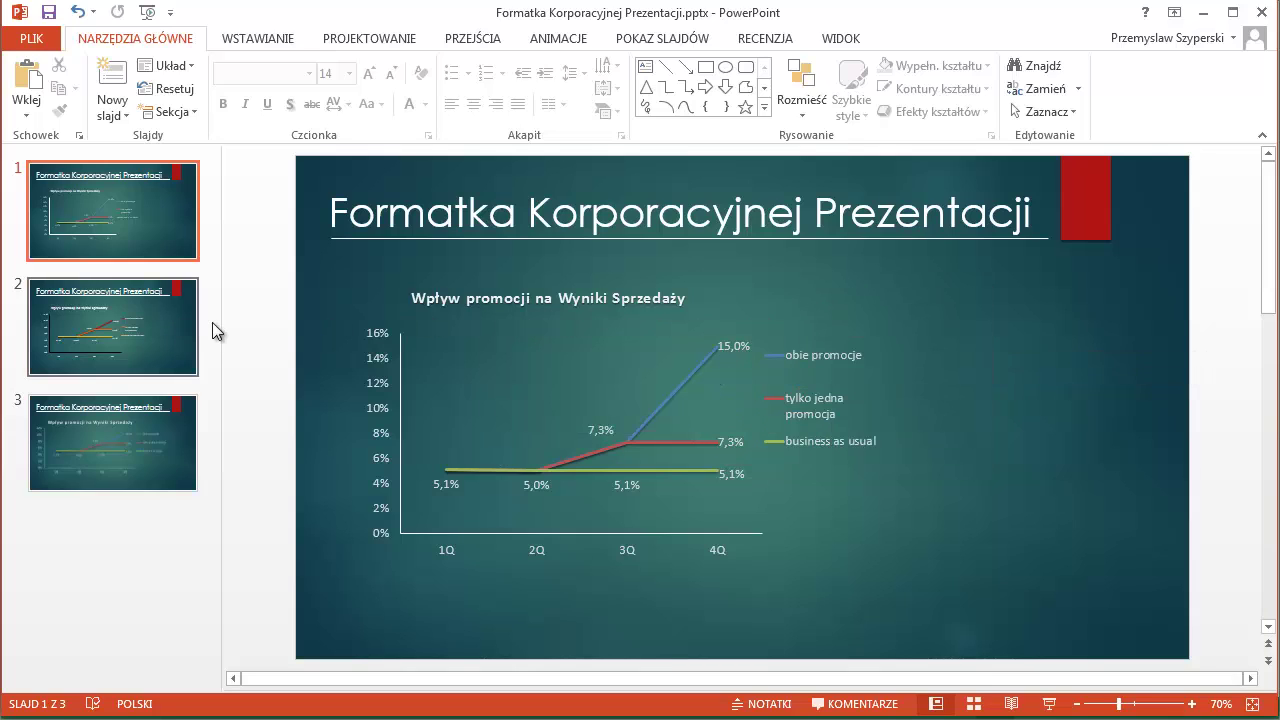
right_click(806, 322)
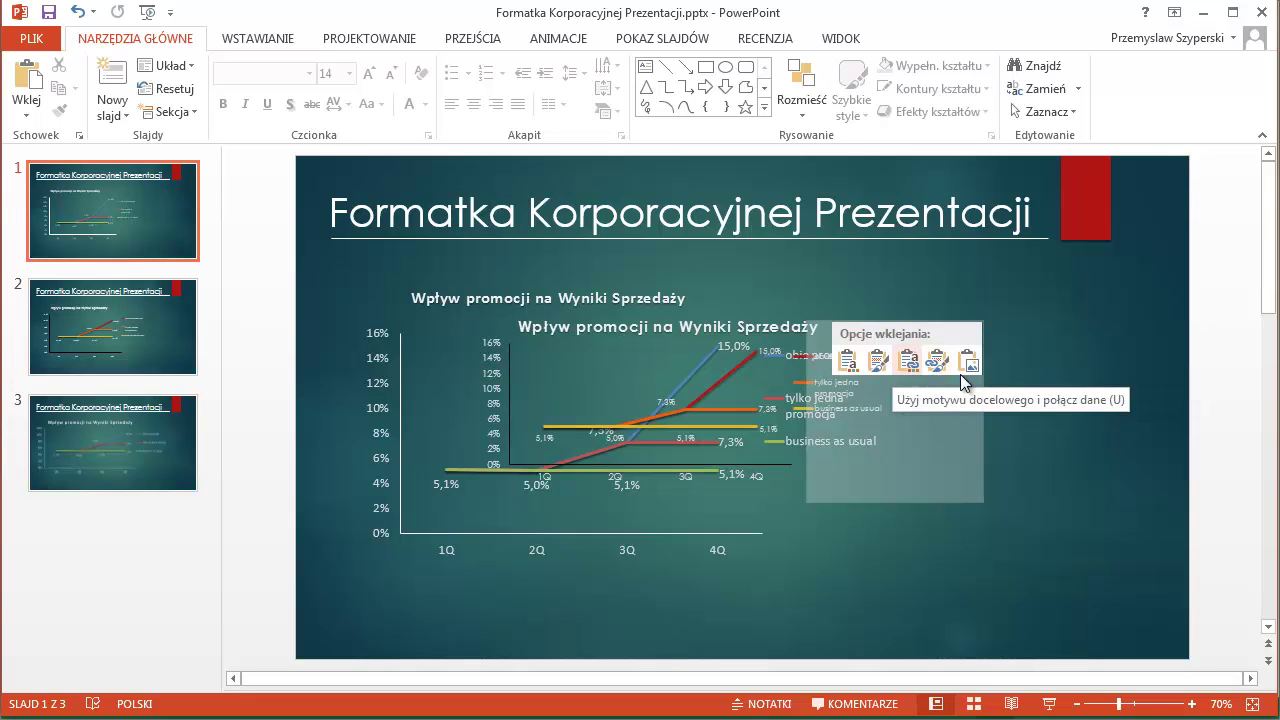
left_click(1051, 328)
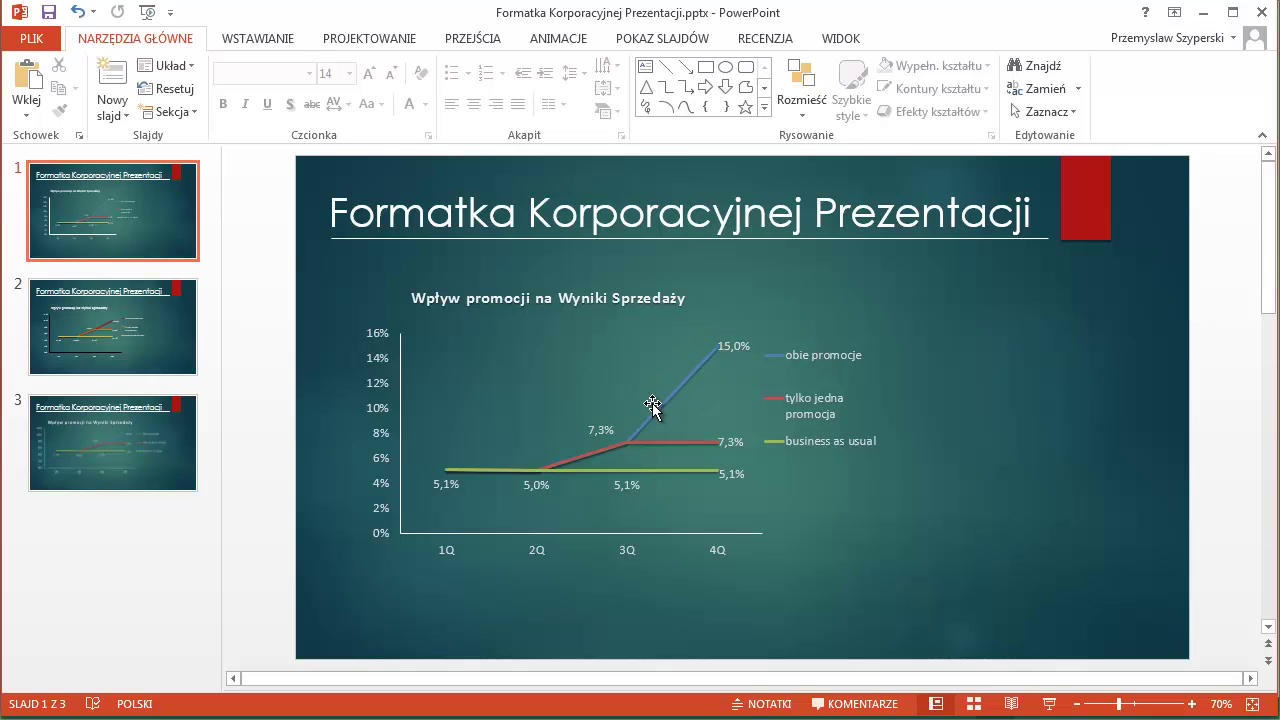
Review slides 2 and 3, then check the widths of spacer columns G and Q on WdZ 3
left_click(150, 295)
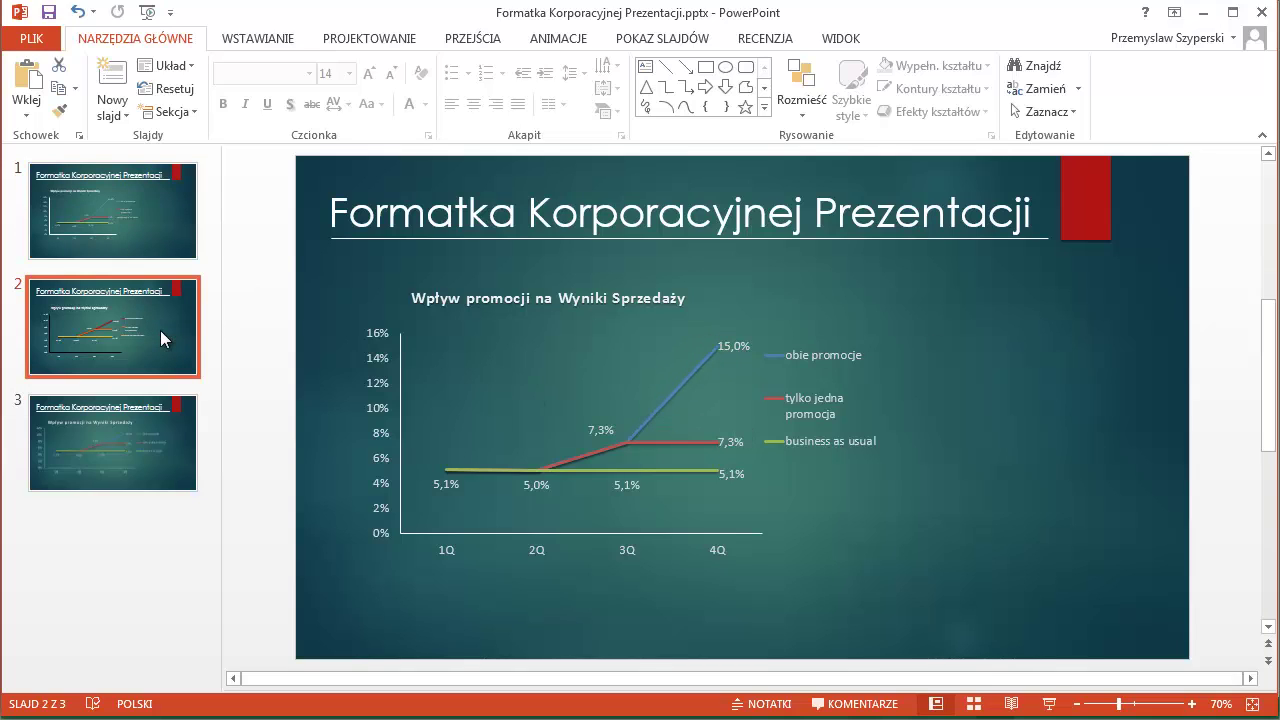
left_click(174, 425)
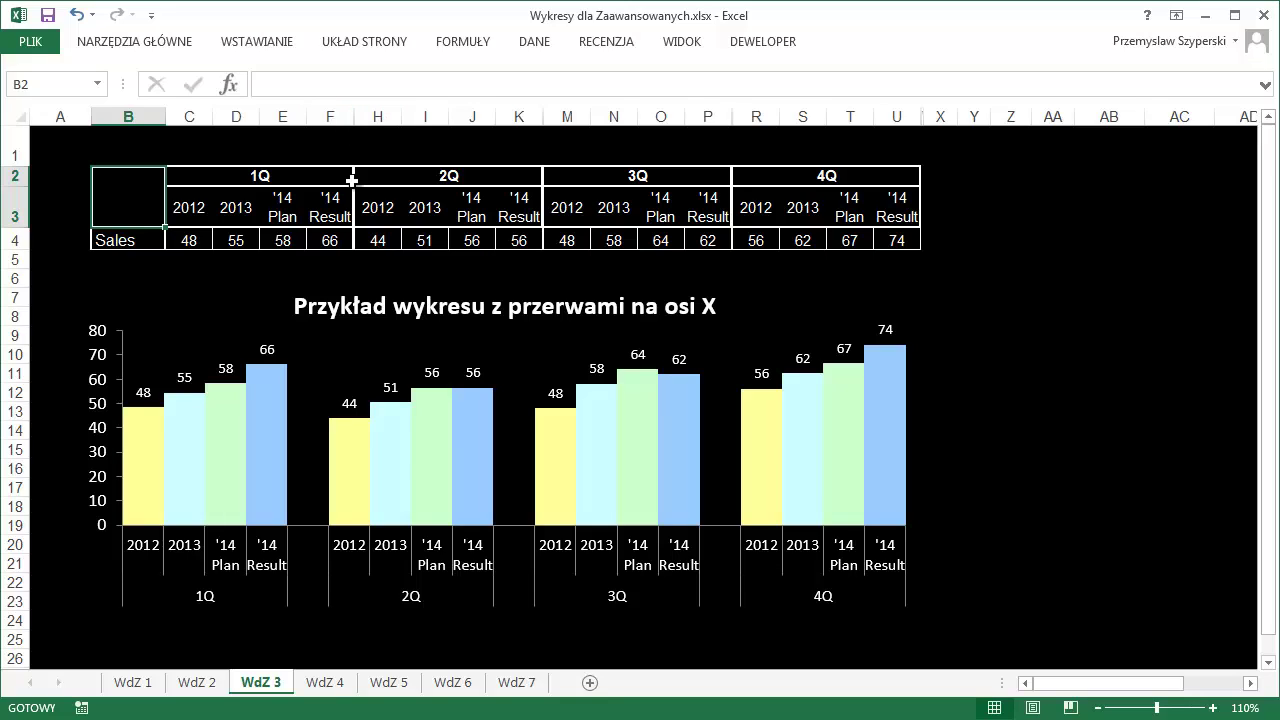
left_click_drag(356, 116, 356, 116)
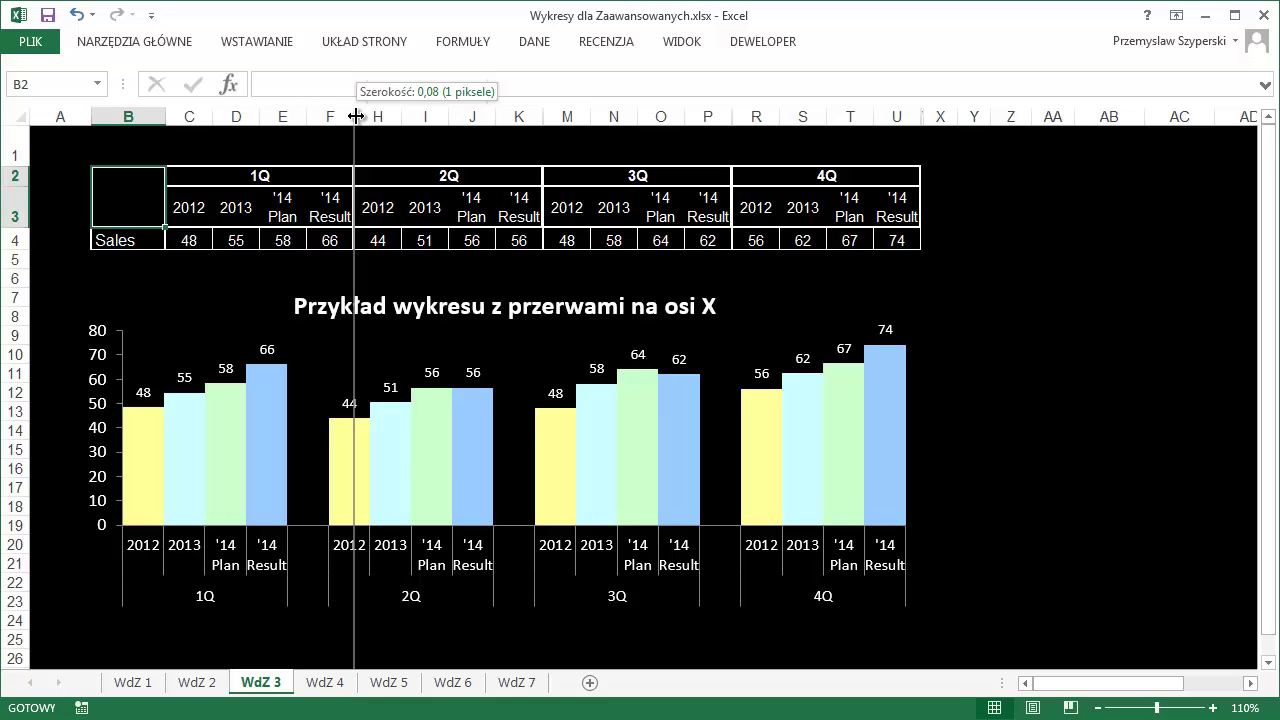
left_click_drag(356, 116, 544, 111)
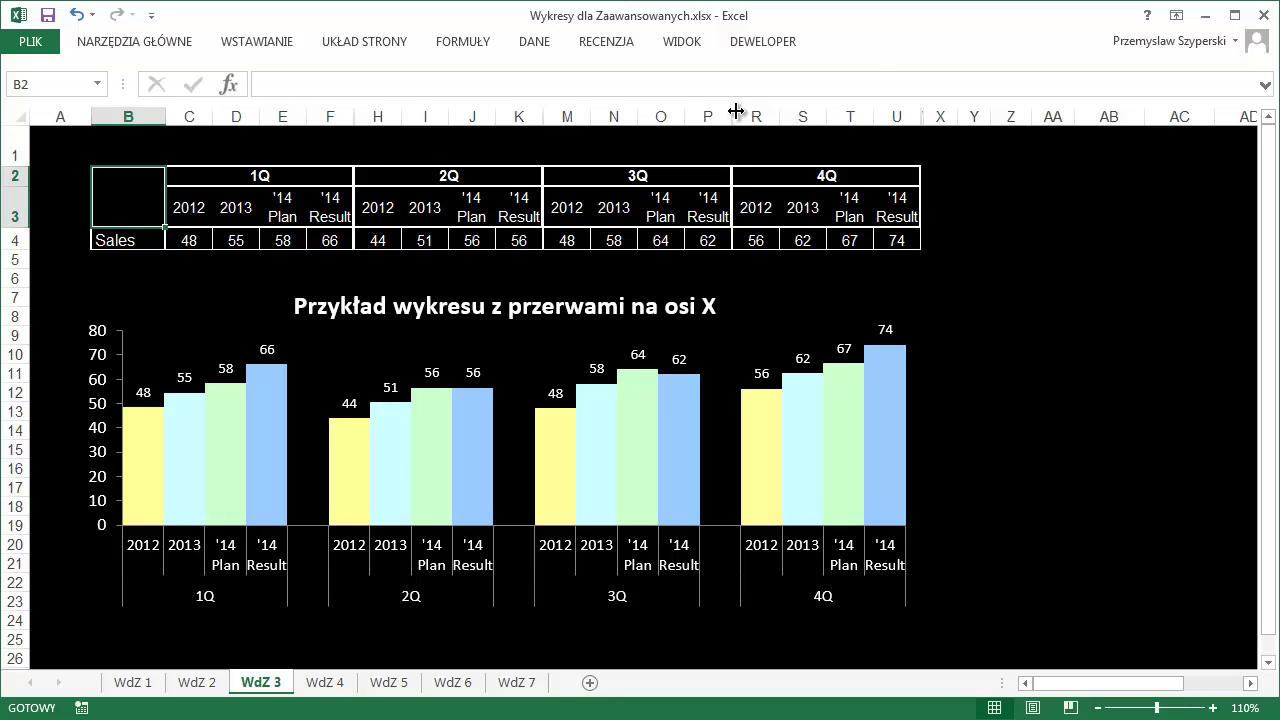
left_click_drag(736, 111, 736, 111)
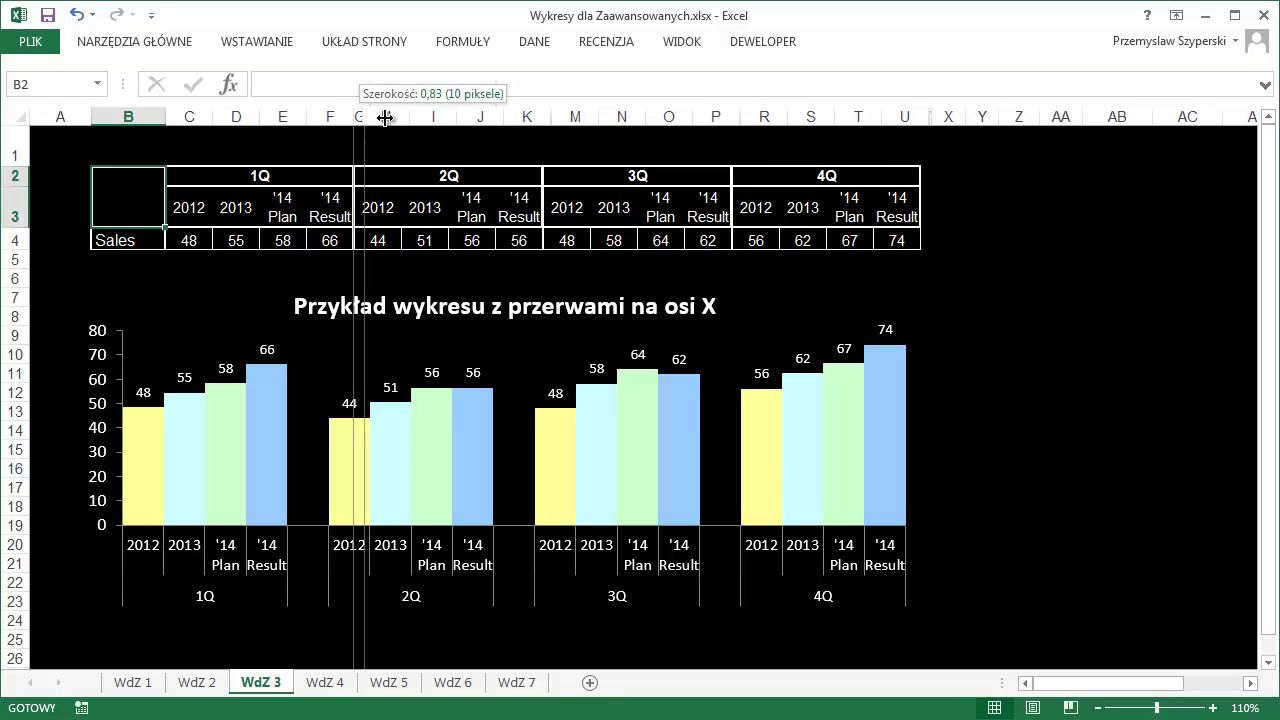
Widen spacer column G and hide it
left_click_drag(358, 118, 384, 118)
right_click(370, 118)
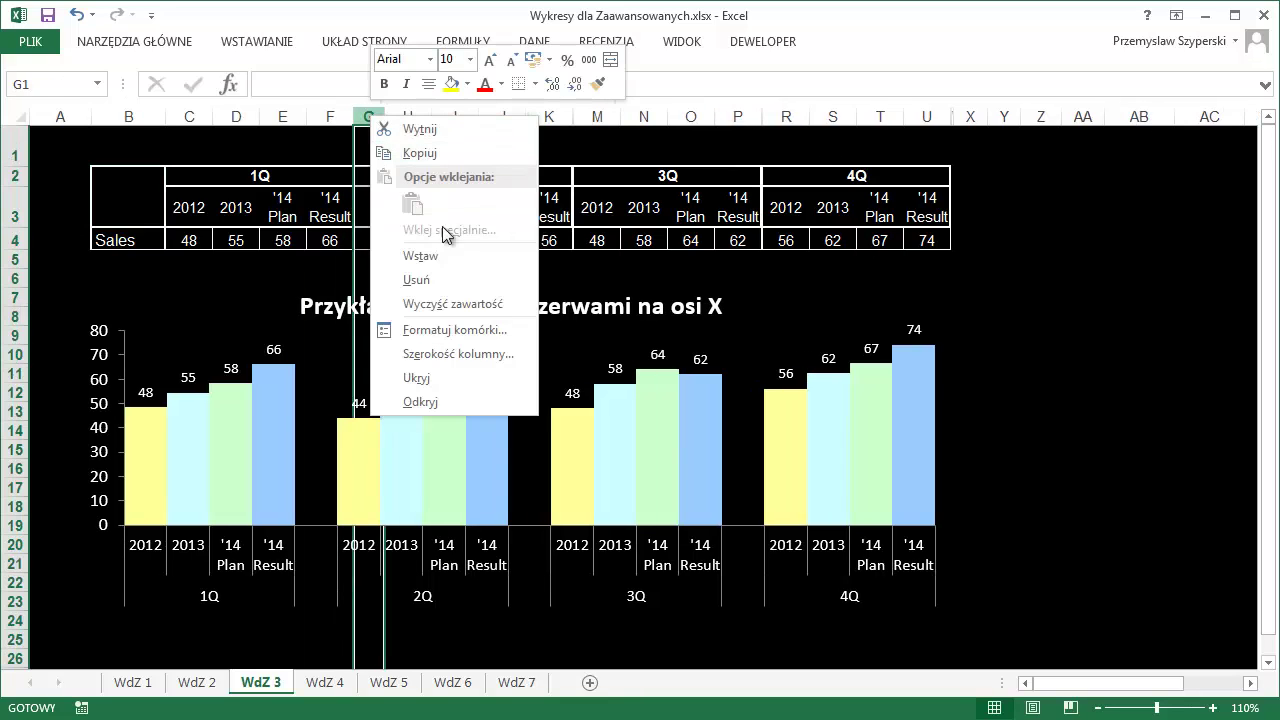
left_click(450, 386)
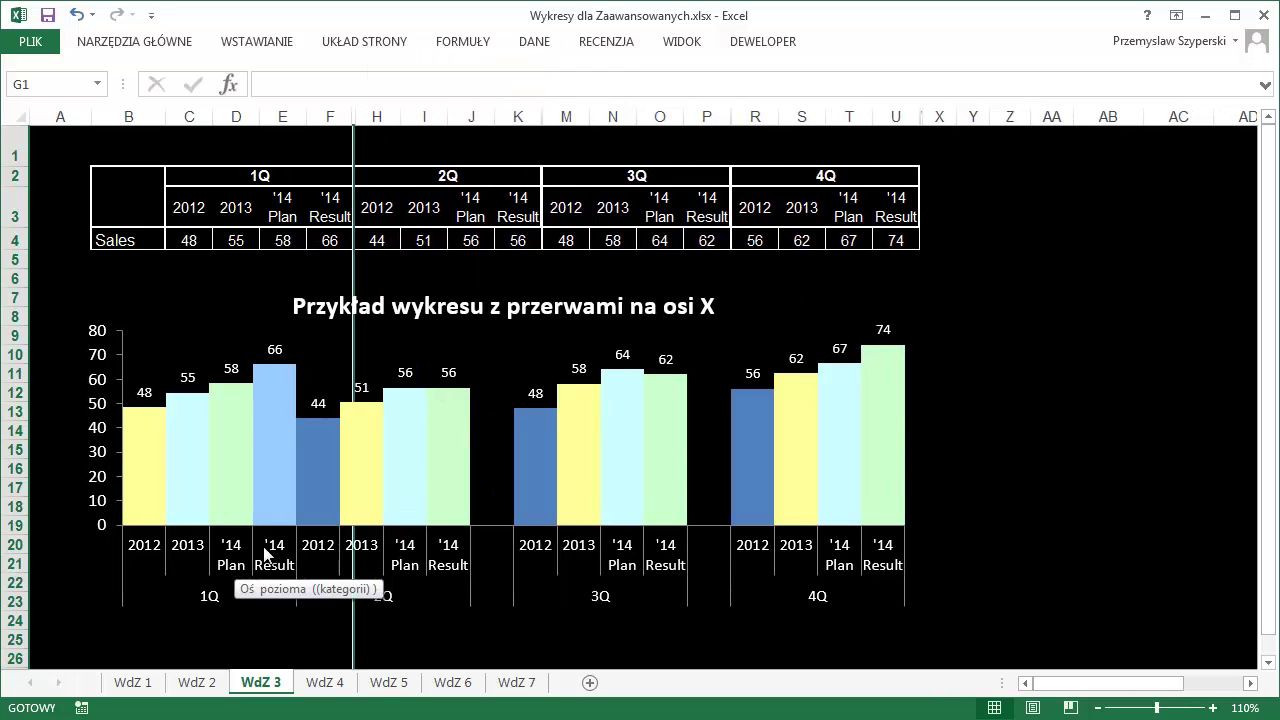
mouse_move(443, 485)
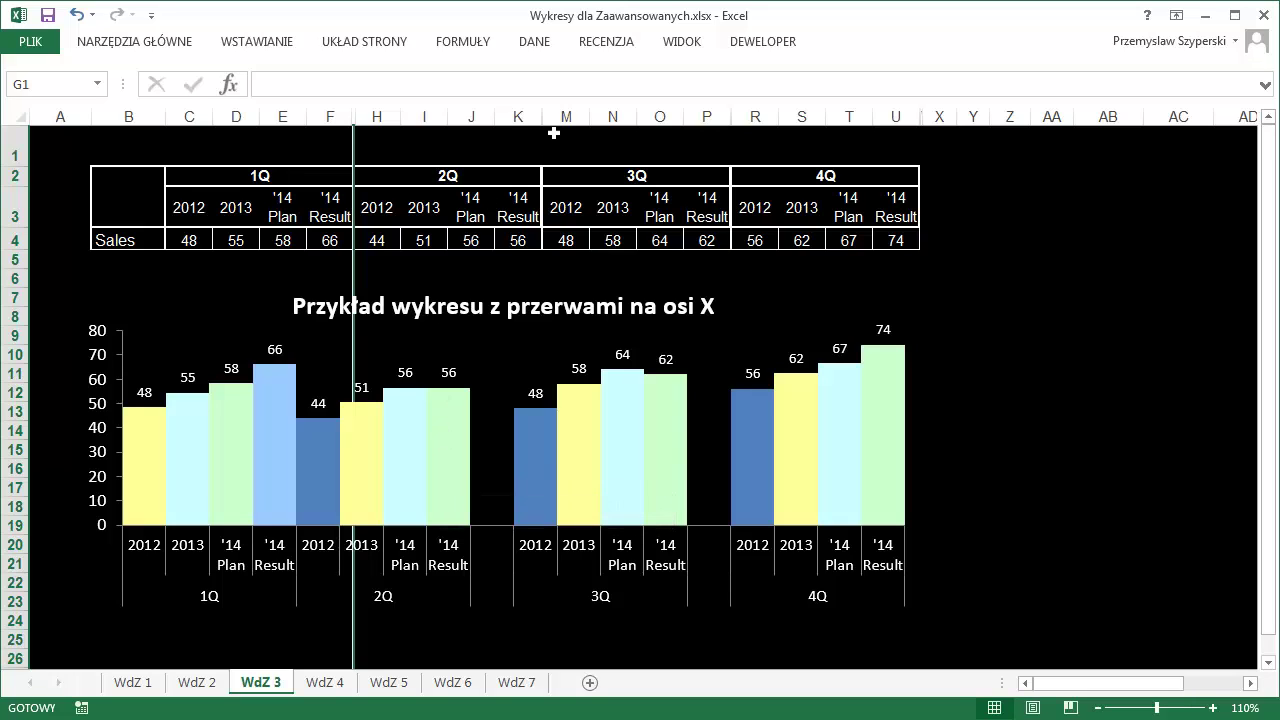
Widen and hide spacer columns L and Q
left_click_drag(545, 114, 559, 114)
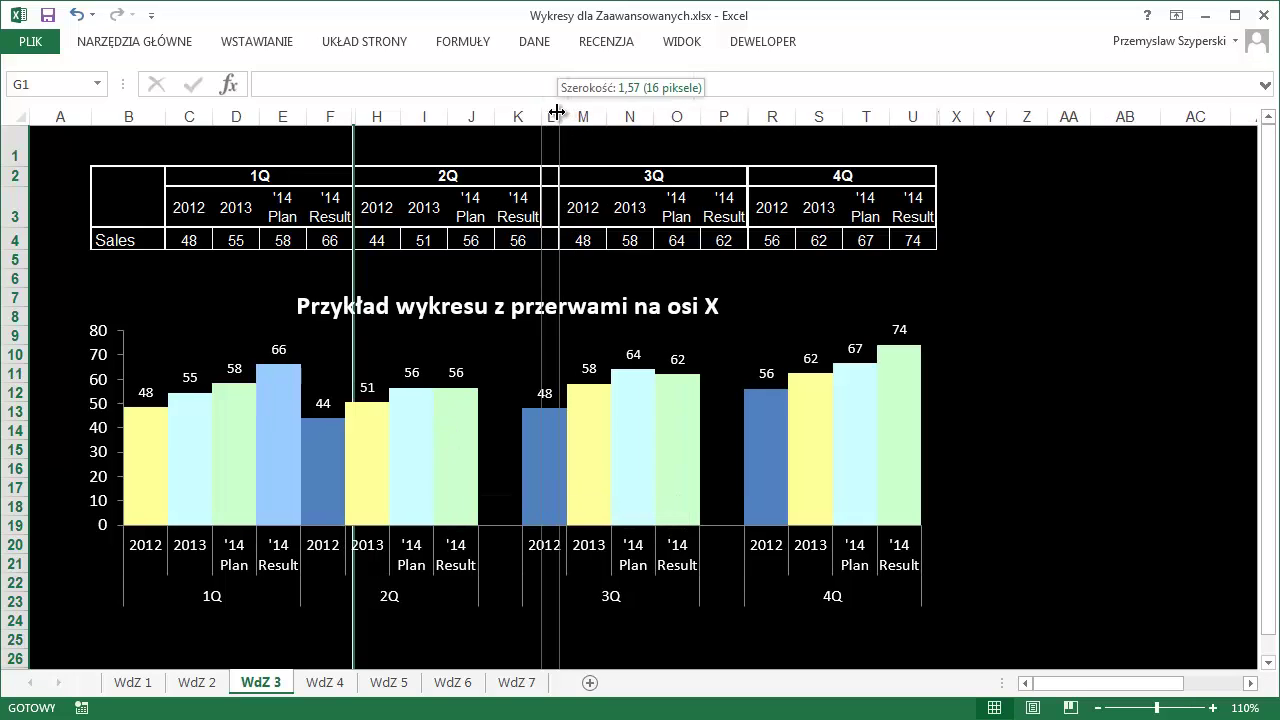
right_click(551, 115)
left_click(598, 375)
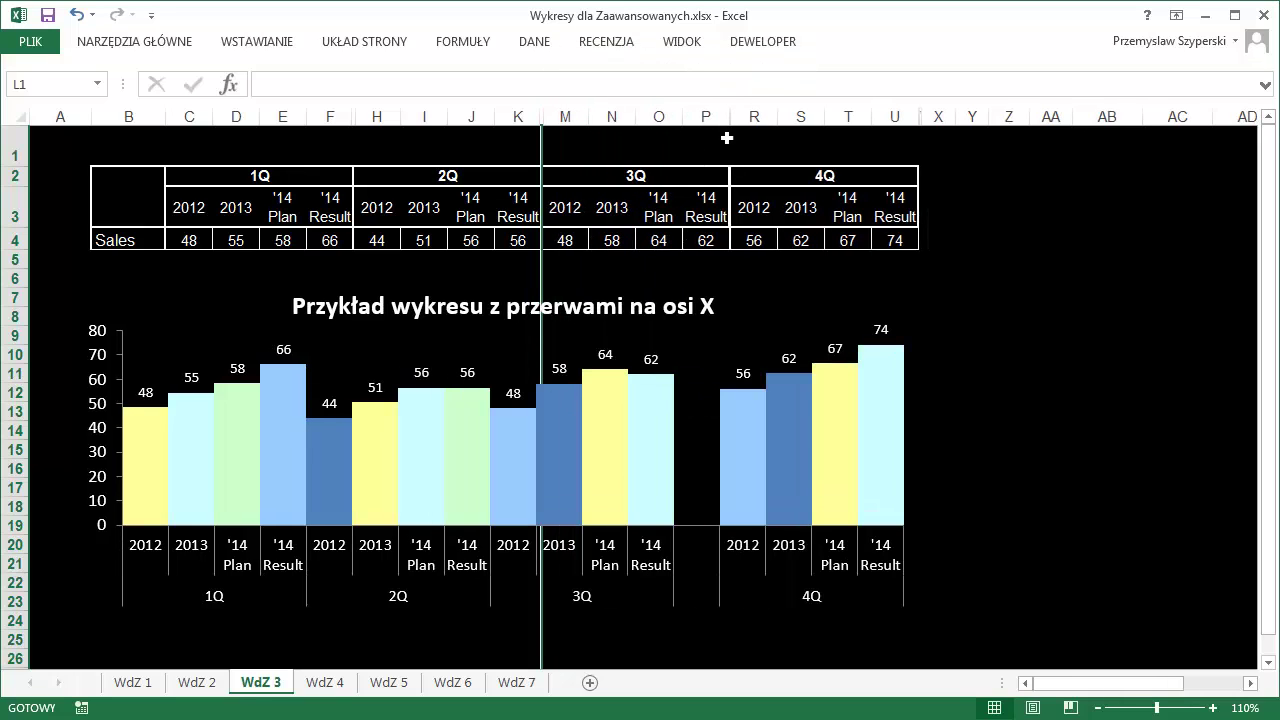
mouse_move(757, 116)
left_mouse_down()
mouse_move(801, 116)
mouse_move(740, 116)
left_mouse_up()
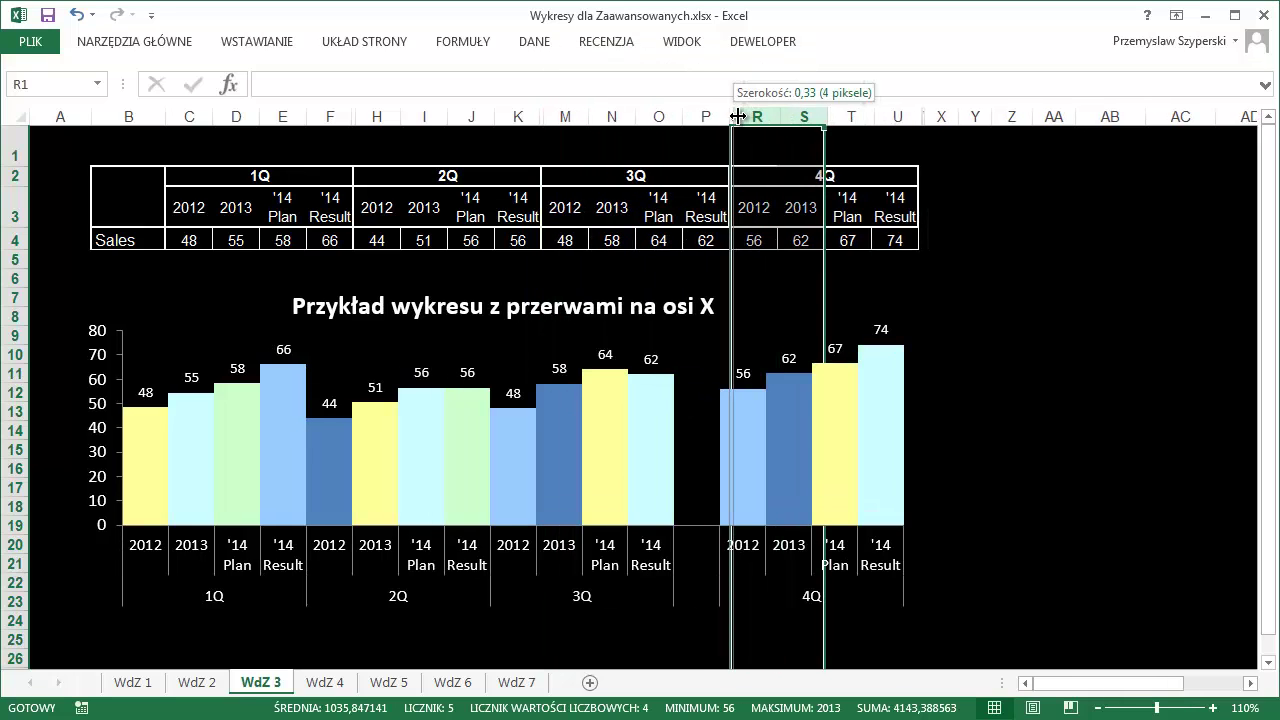
left_click(735, 116)
right_click(735, 116)
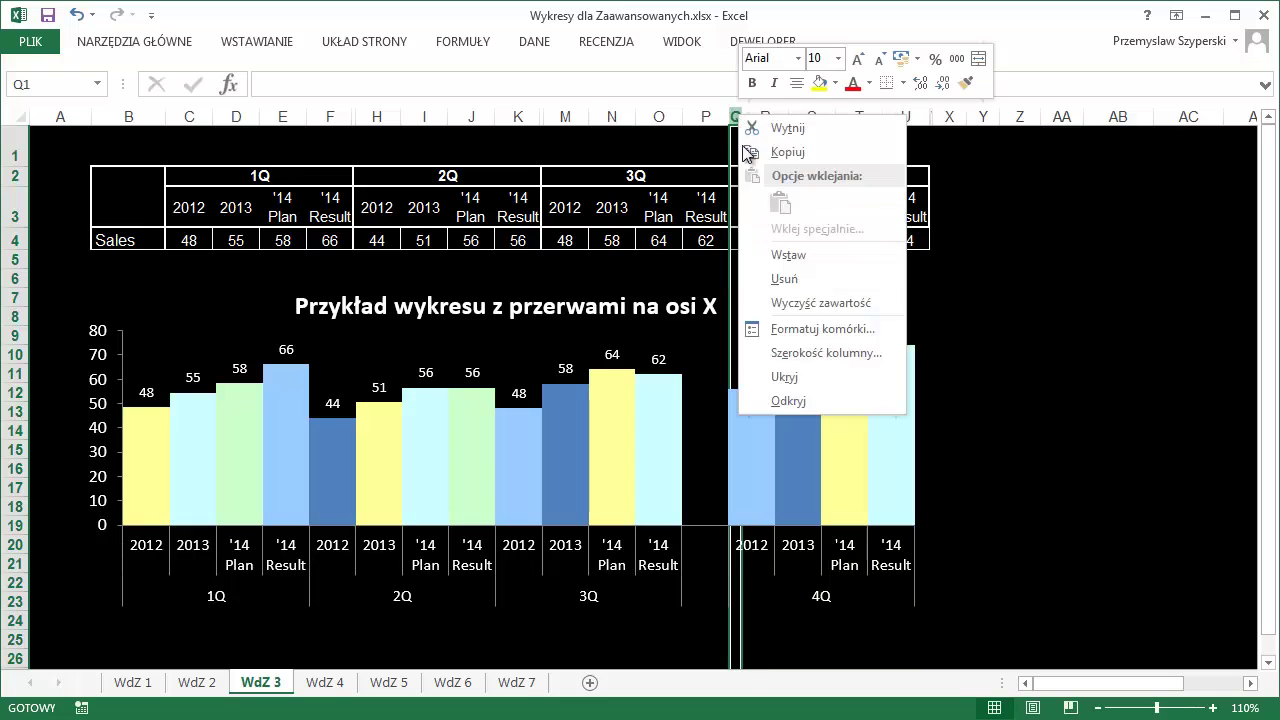
left_click(800, 378)
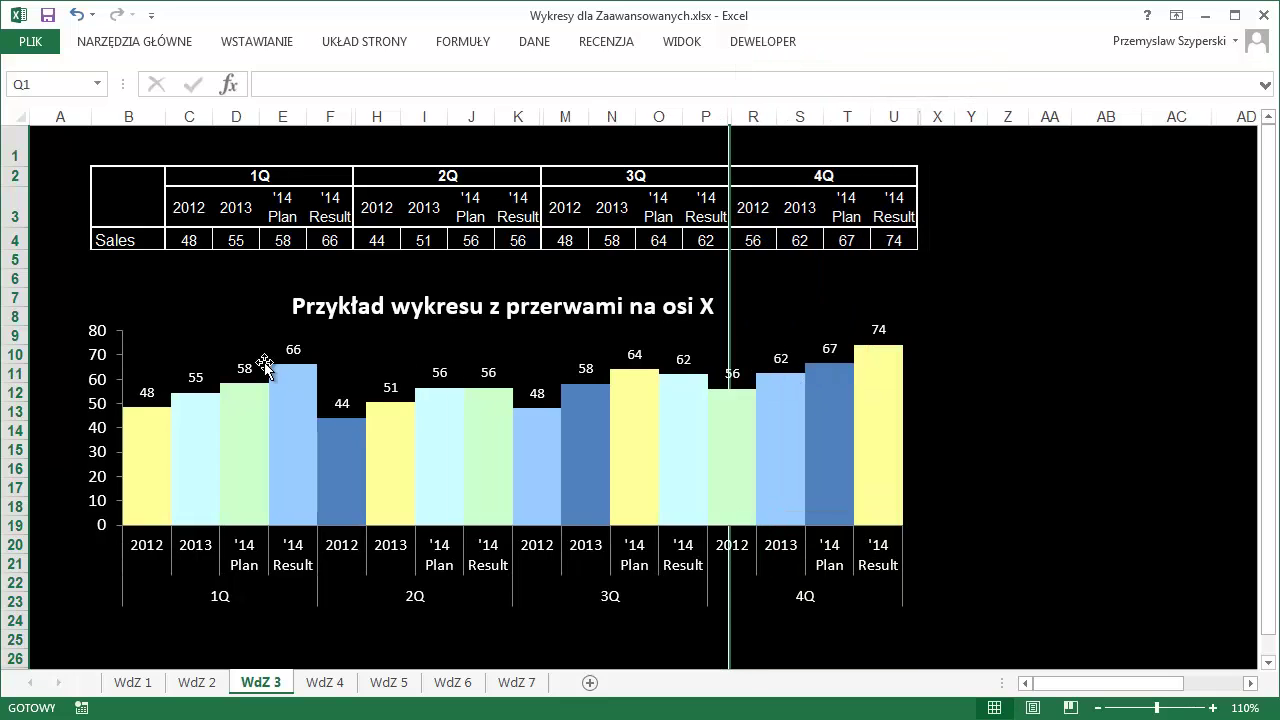
left_click(222, 332)
In the chart's Zaznacz dane settings, turn on Pokaż dane w ukrytych wierszach i kolumnach
left_click(219, 322)
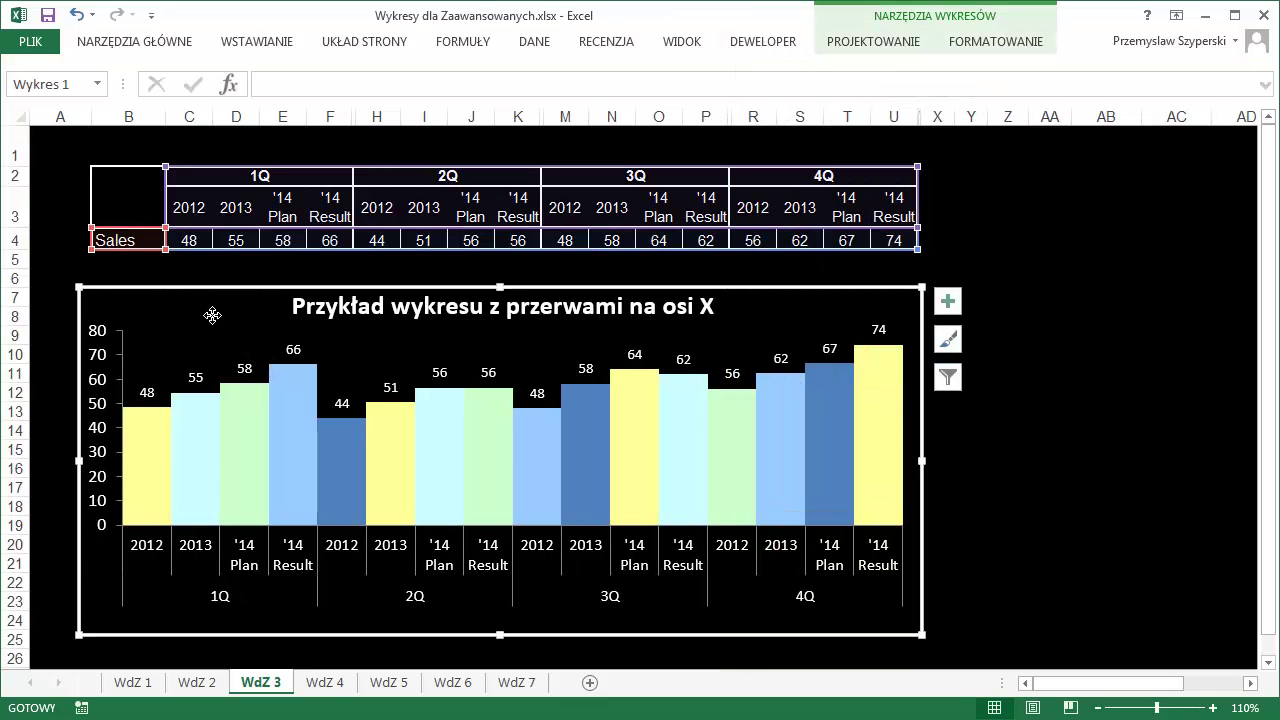
right_click(220, 324)
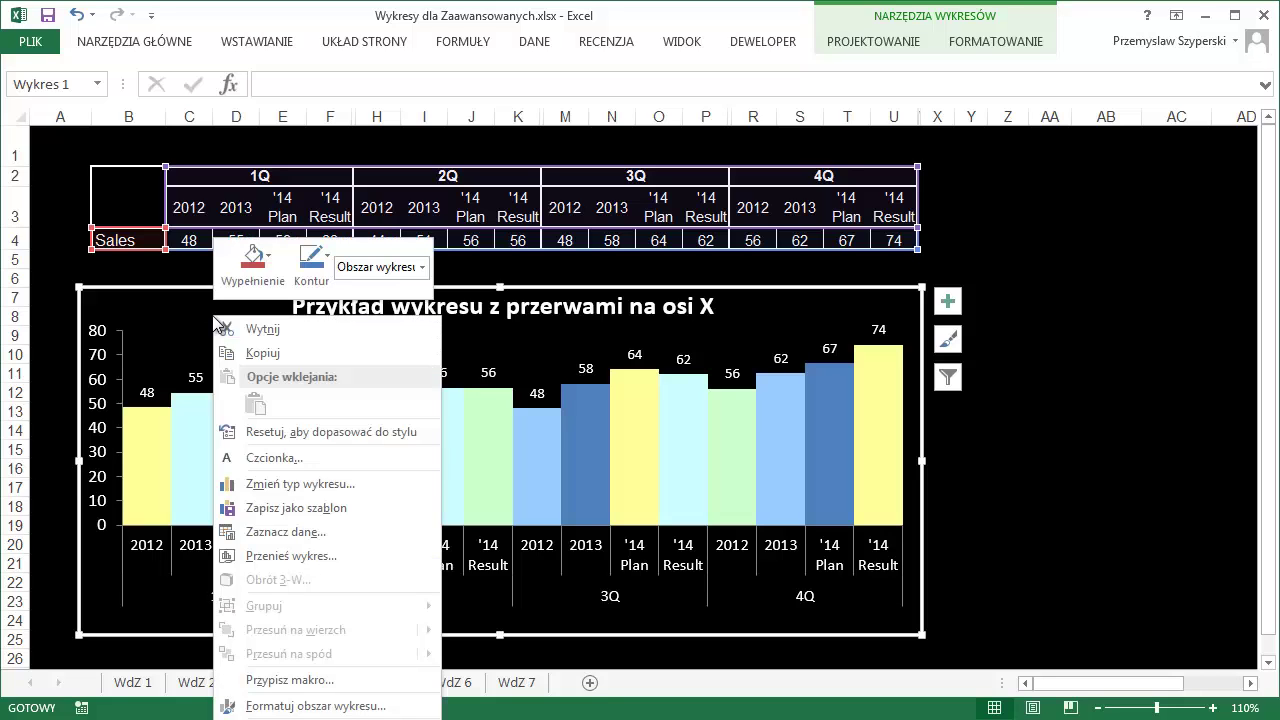
left_click(310, 534)
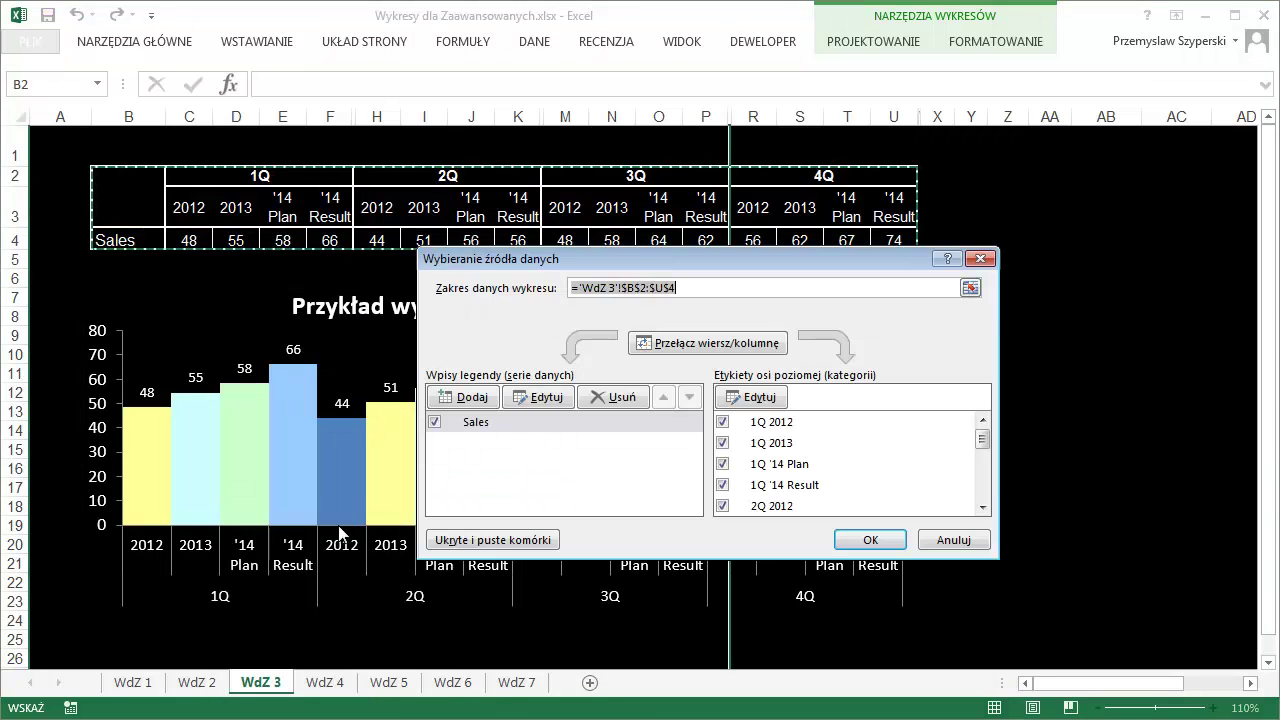
left_click(503, 546)
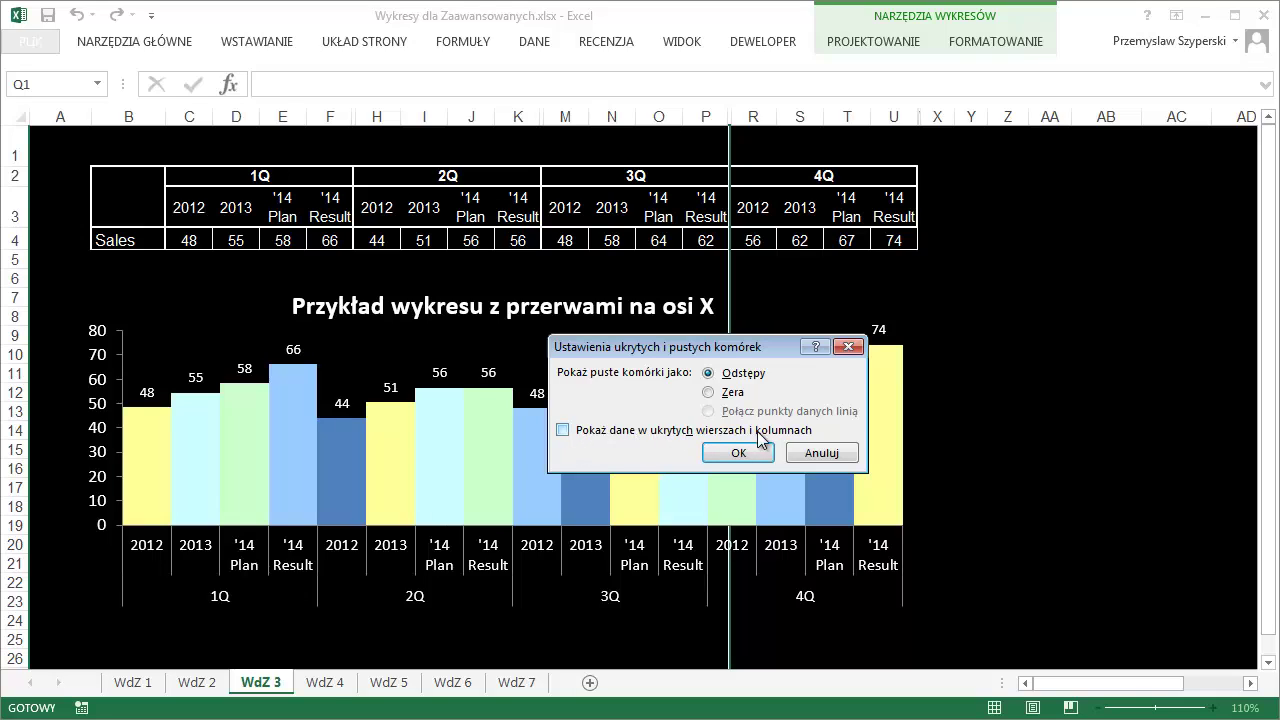
left_click(562, 430)
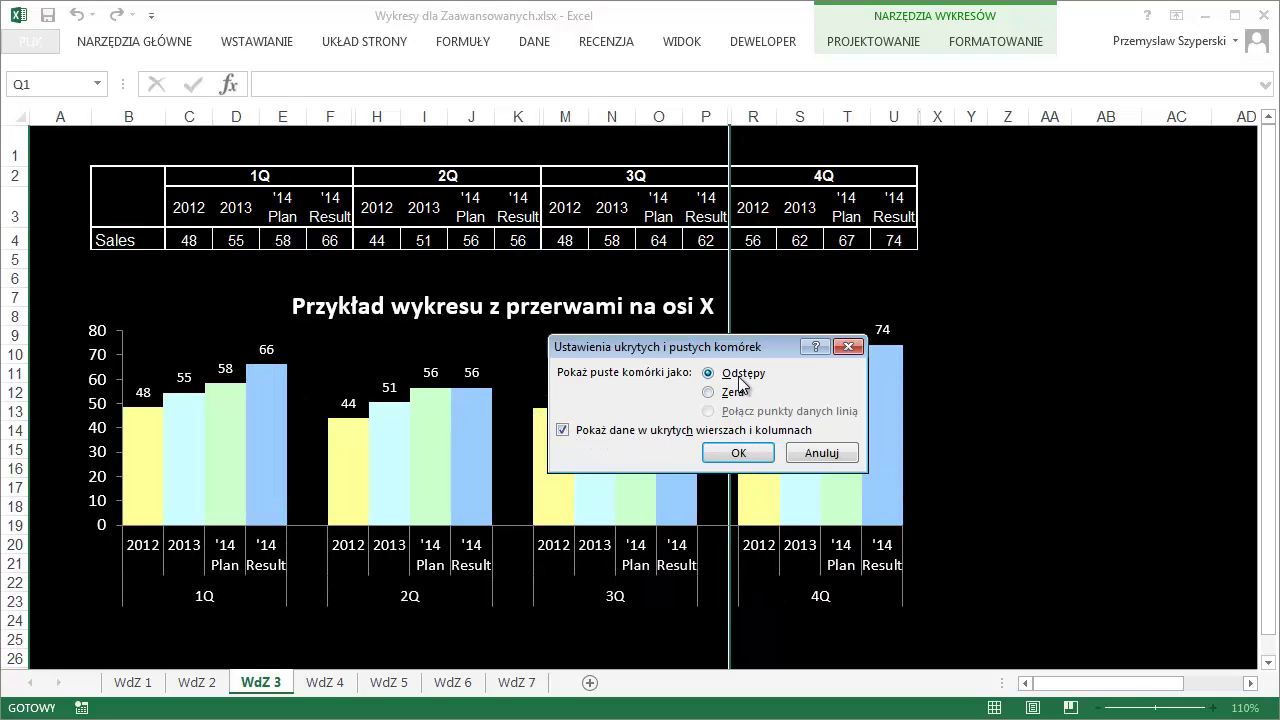
left_click(745, 452)
left_click(859, 542)
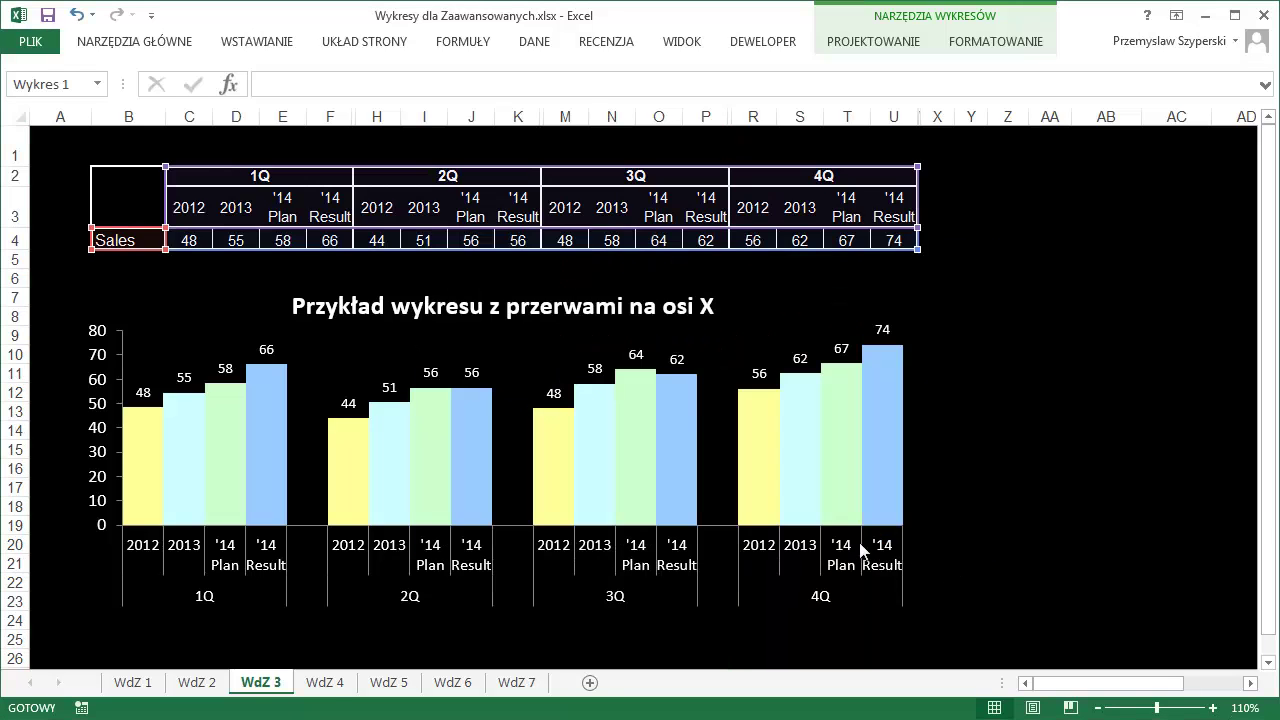
Insert a 2-D clustered column chart of the Przewozy 2014 data between the table and pictures
left_click(983, 506)
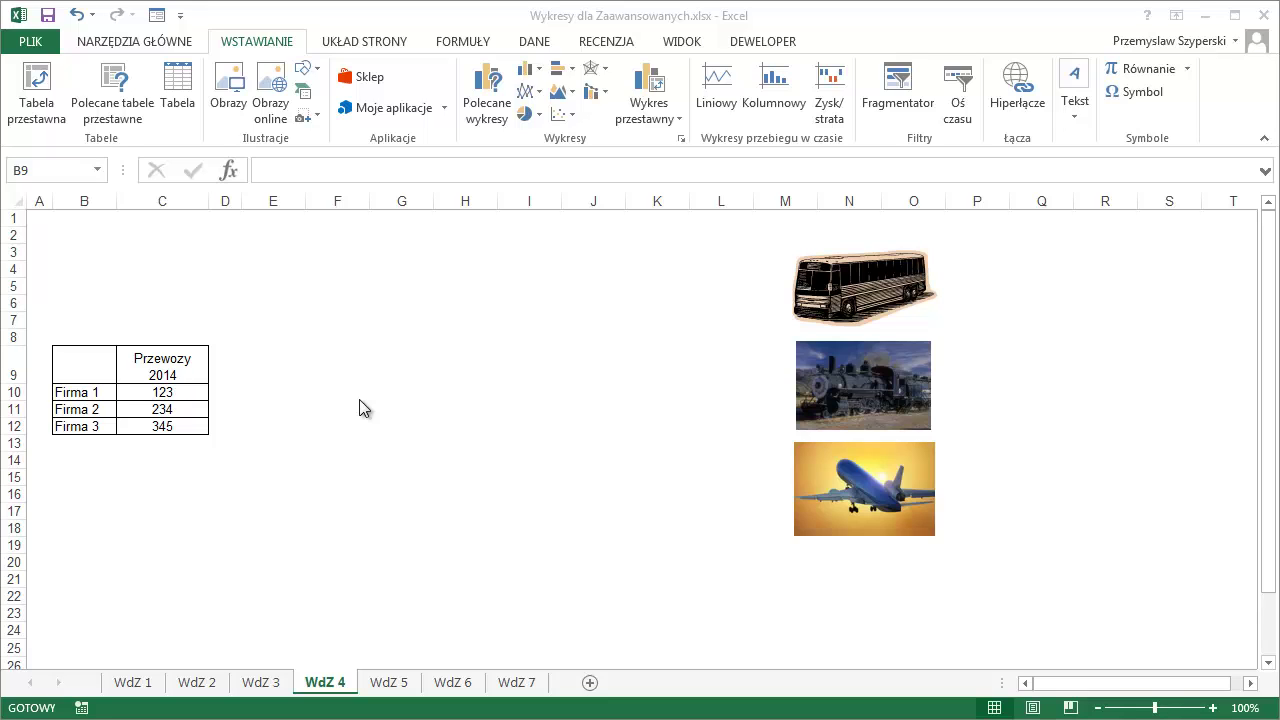
left_click_drag(95, 365, 165, 424)
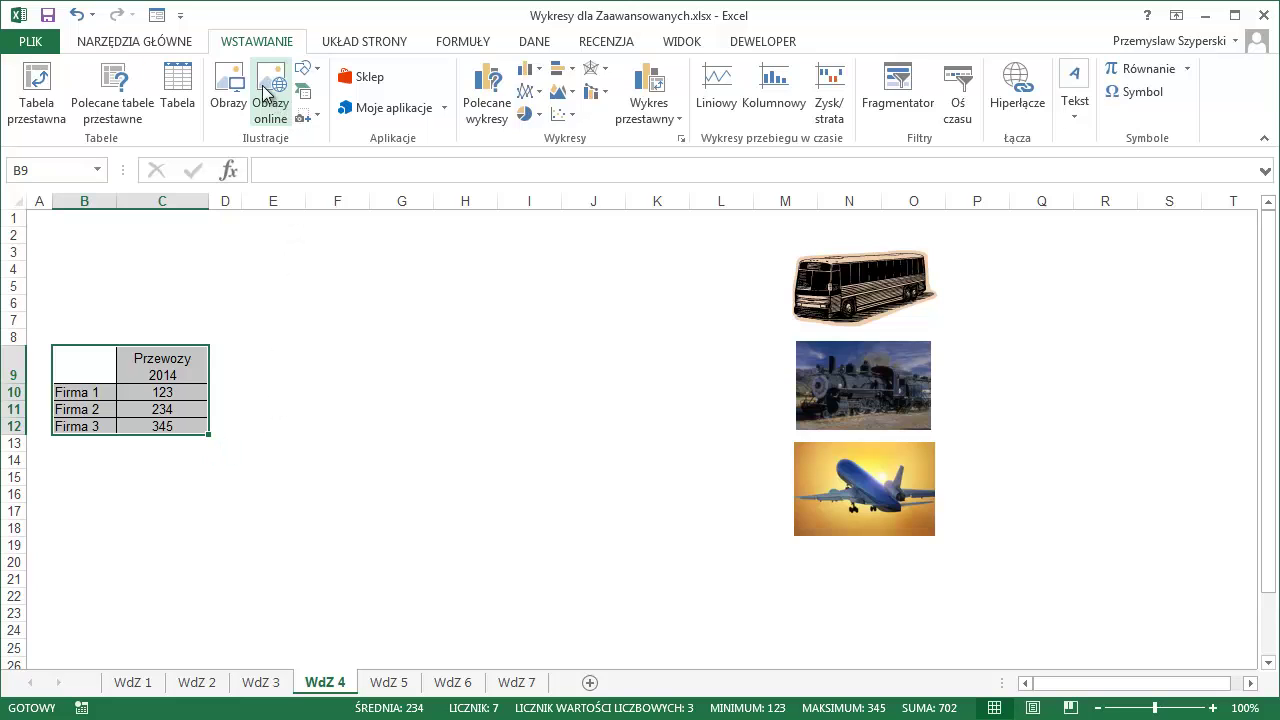
left_click(527, 69)
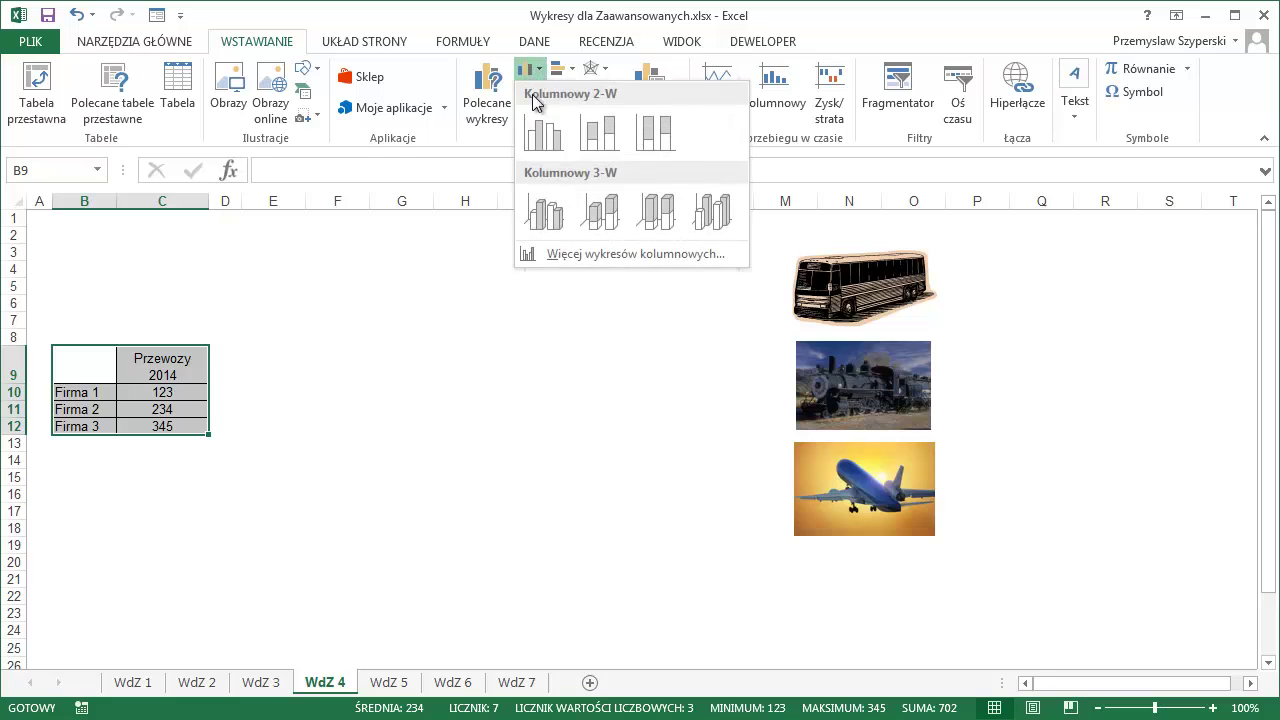
left_click(540, 122)
left_click_drag(537, 333, 366, 252)
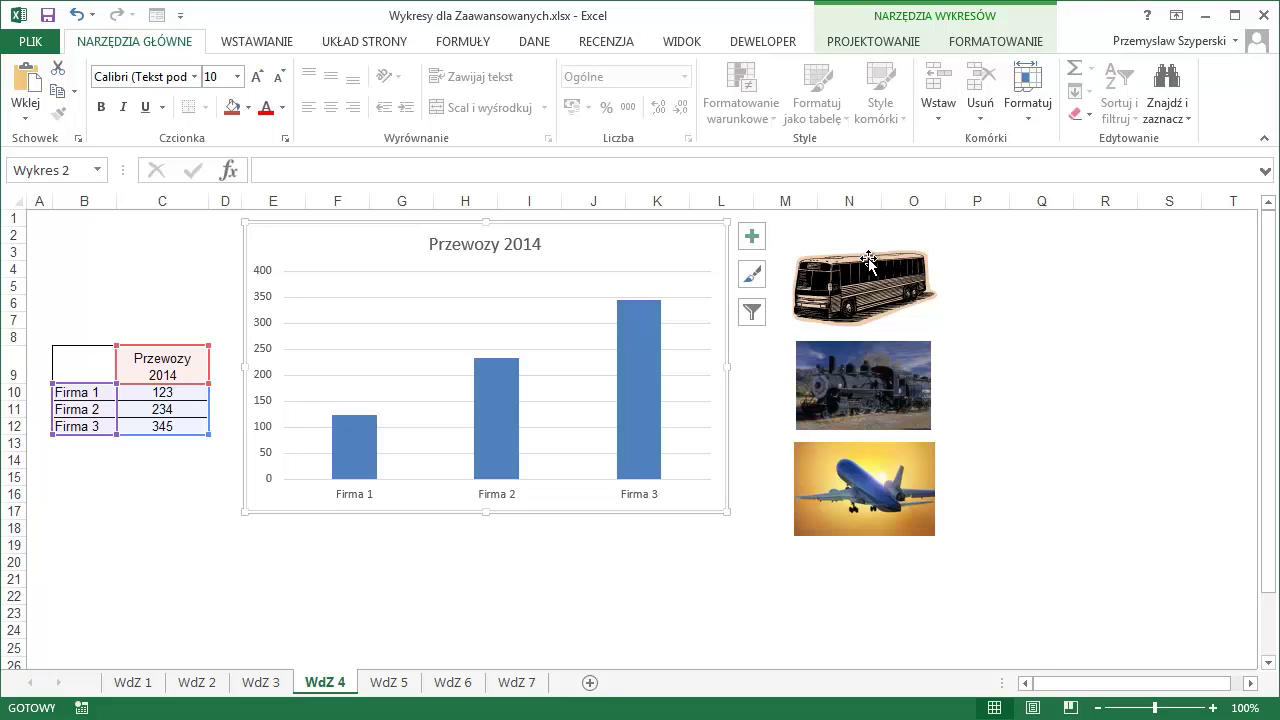
left_click(285, 45)
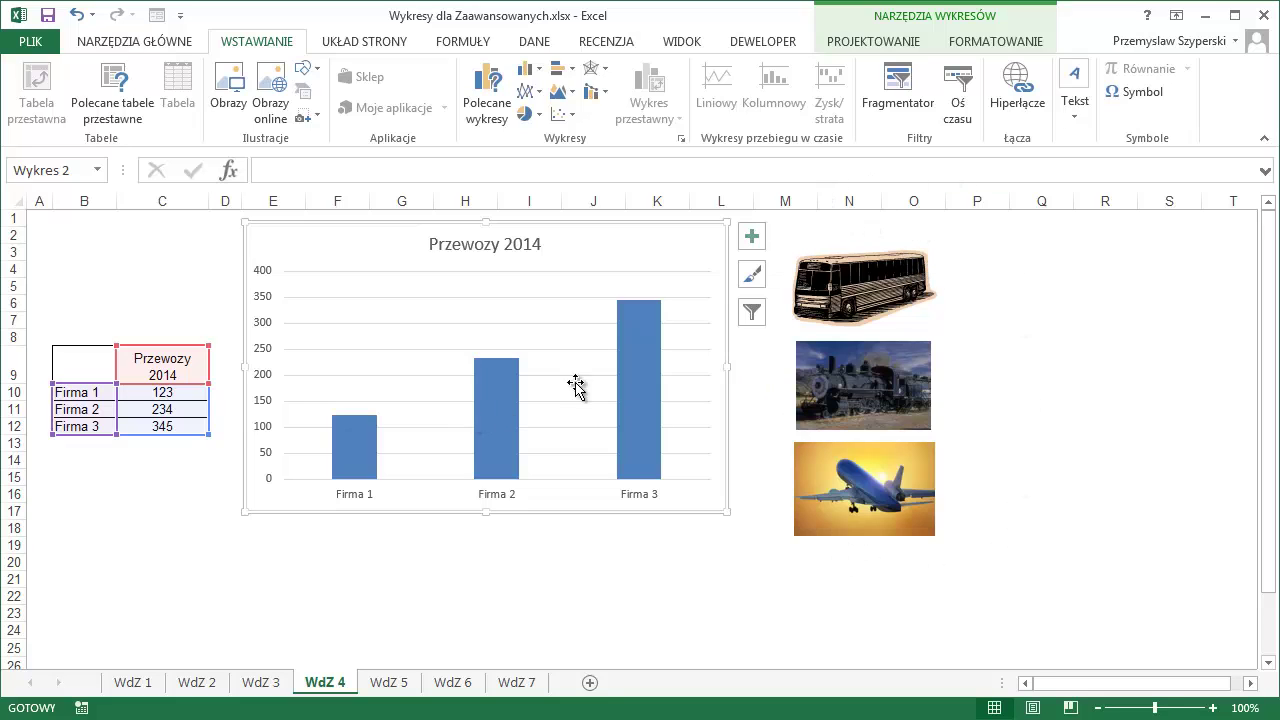
Copy the airplane picture and paste it as the fill of the Przewozy 2014 bars
left_click(864, 480)
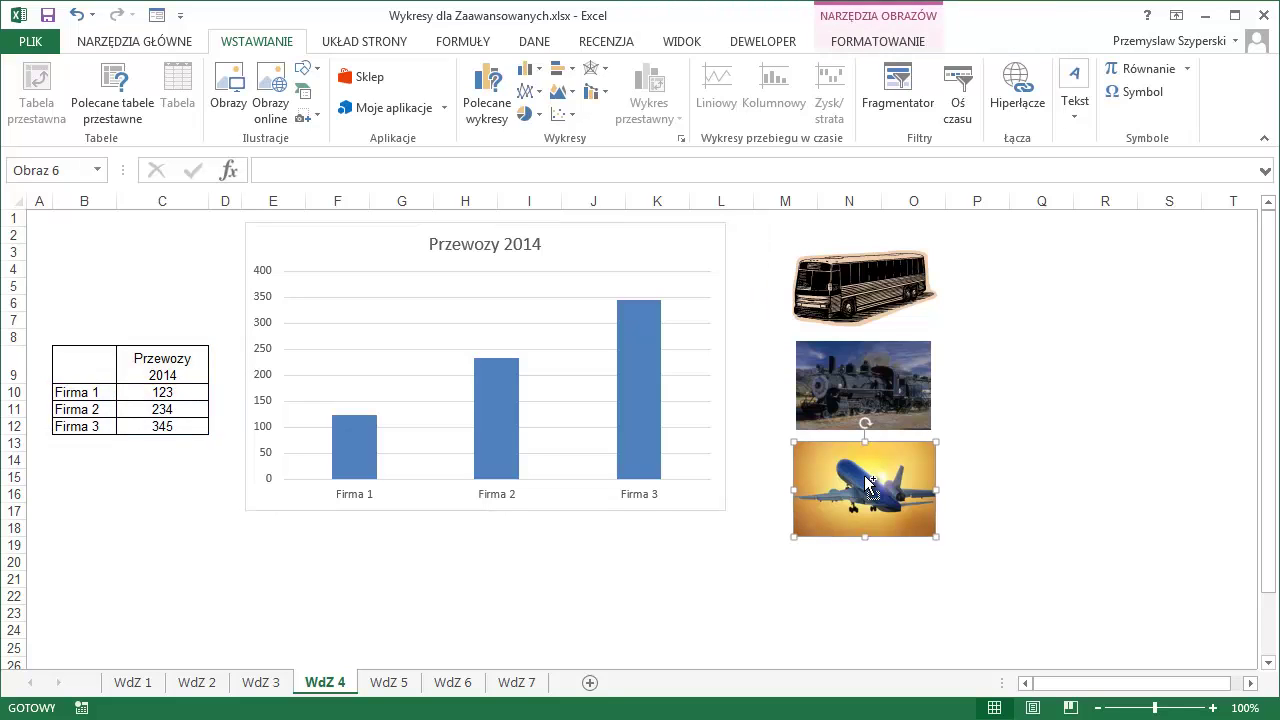
left_click(361, 458)
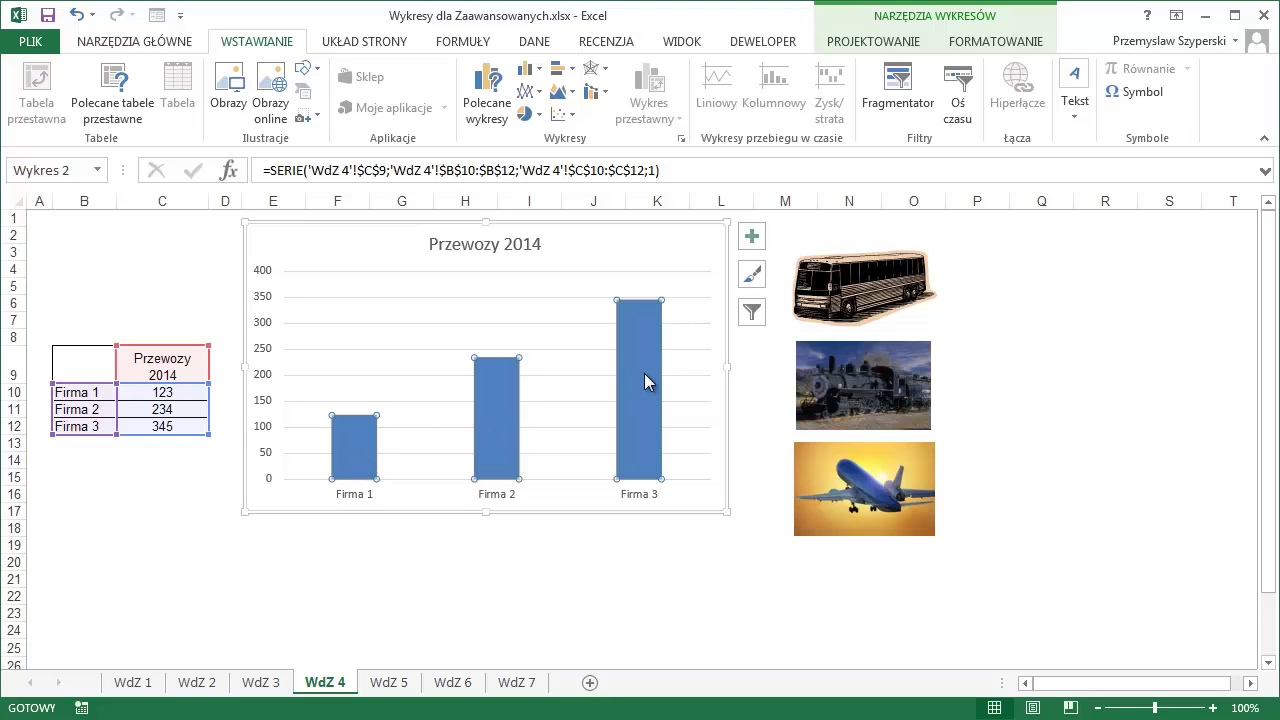
mouse_move(644, 374)
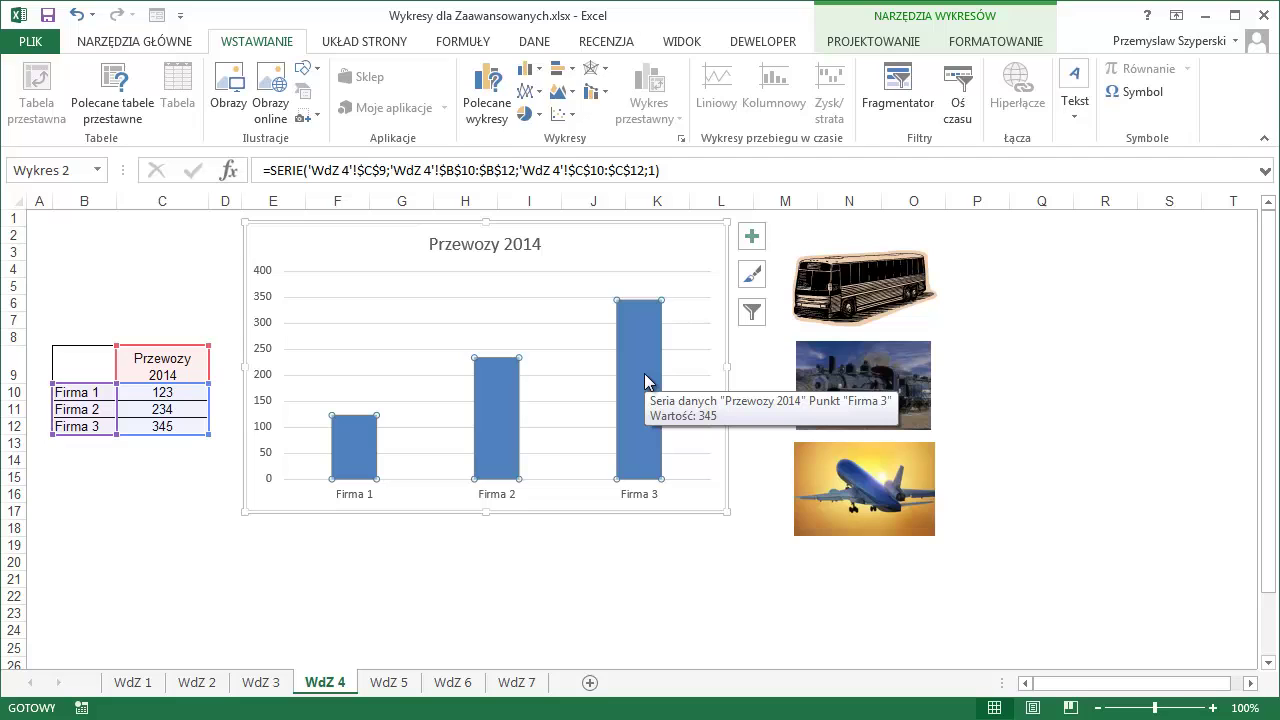
key("ctrl+v")
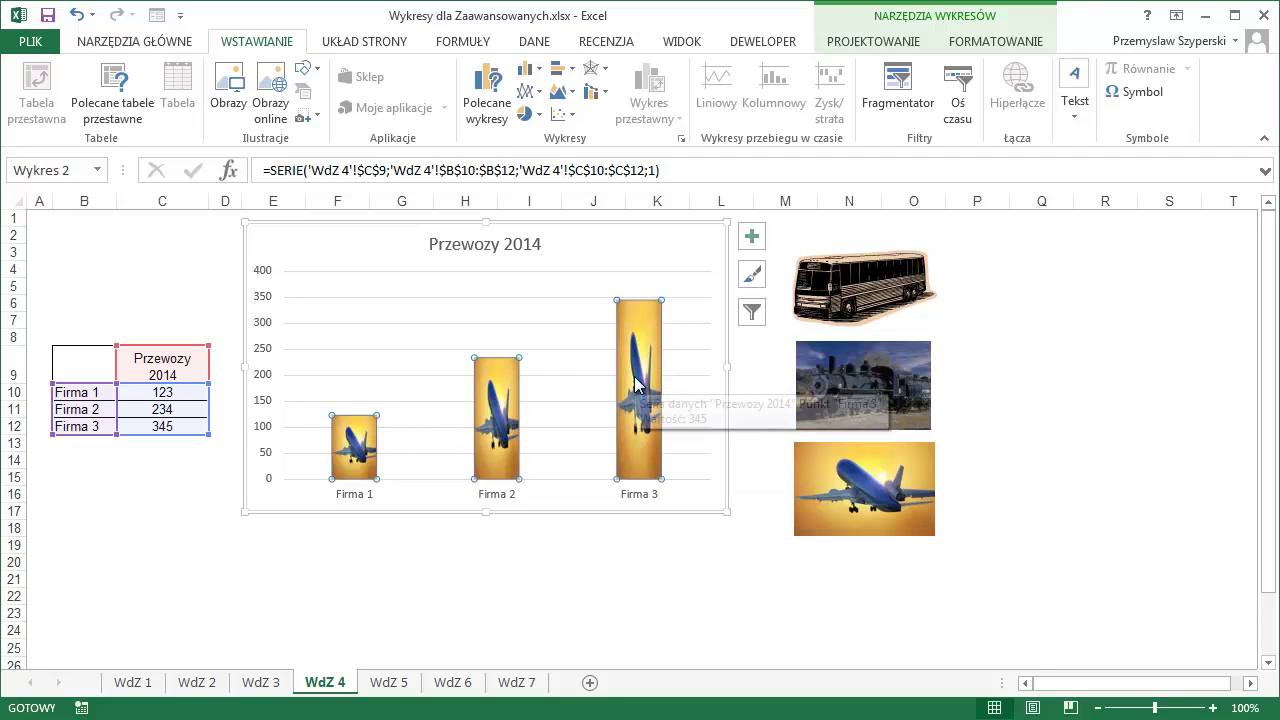
mouse_move(400, 424)
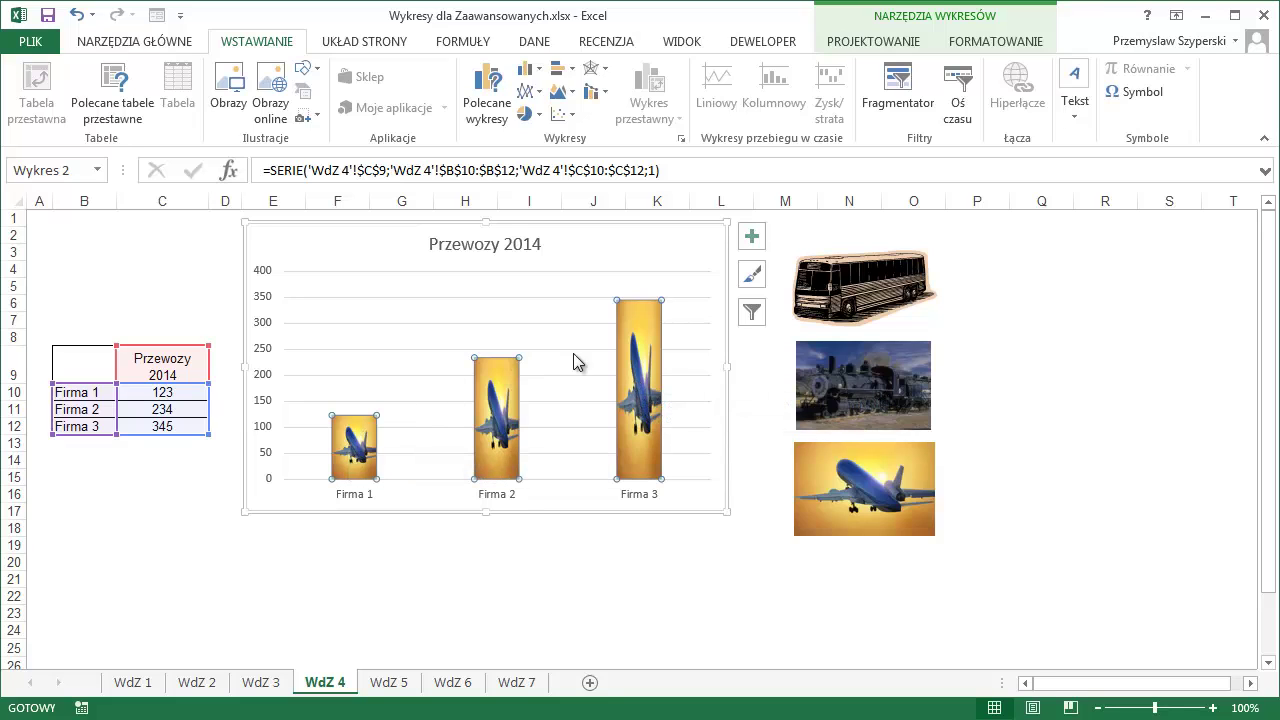
Set the bar series gap width to 50%
right_click(497, 380)
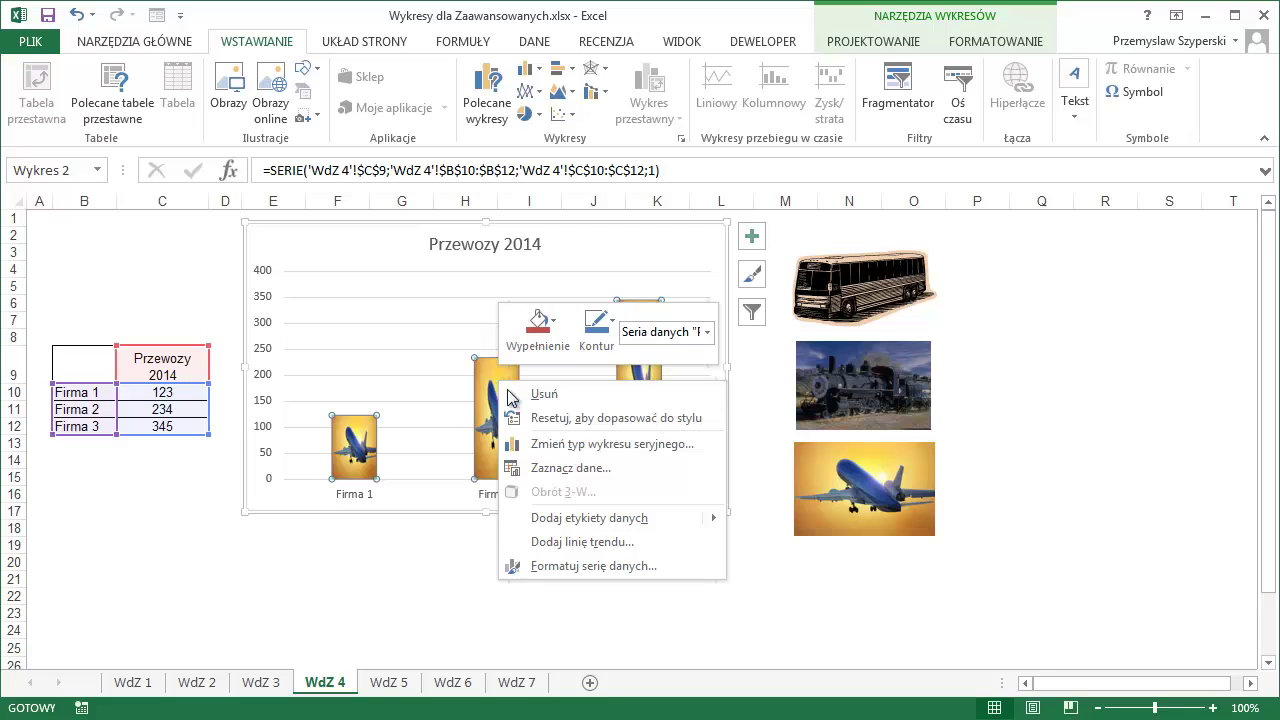
left_click(612, 566)
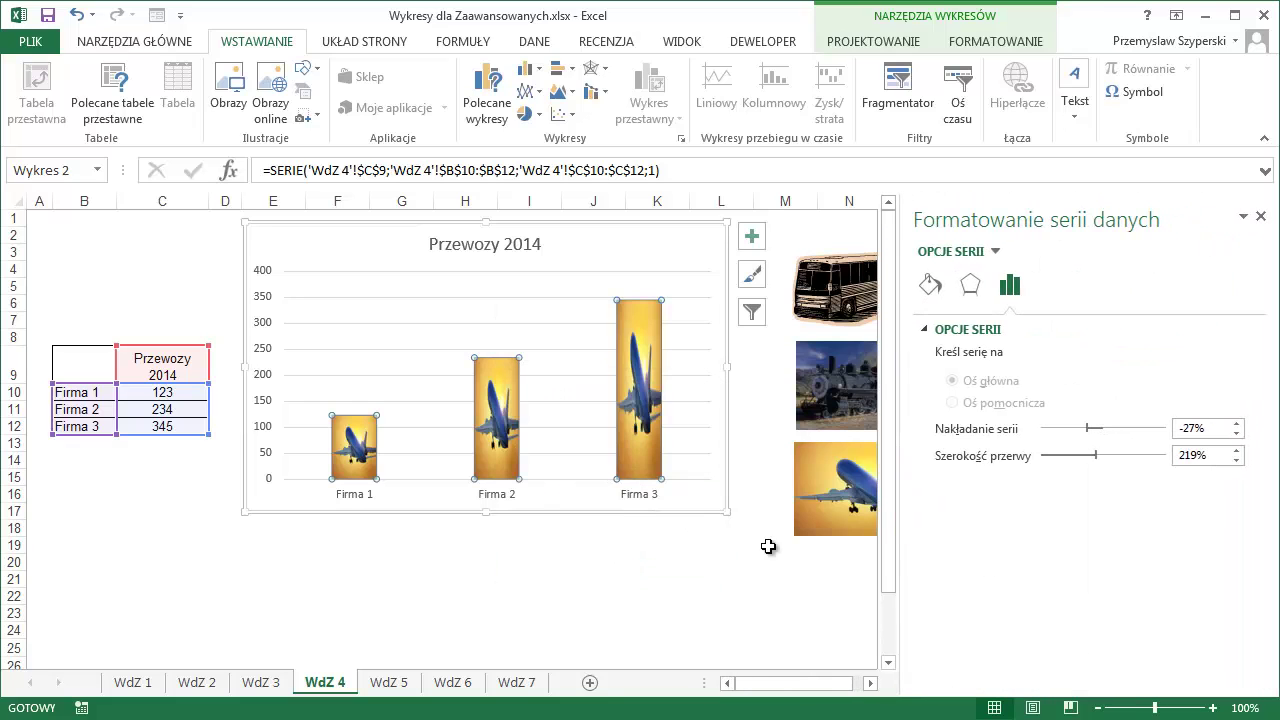
left_click_drag(1216, 455, 1168, 456)
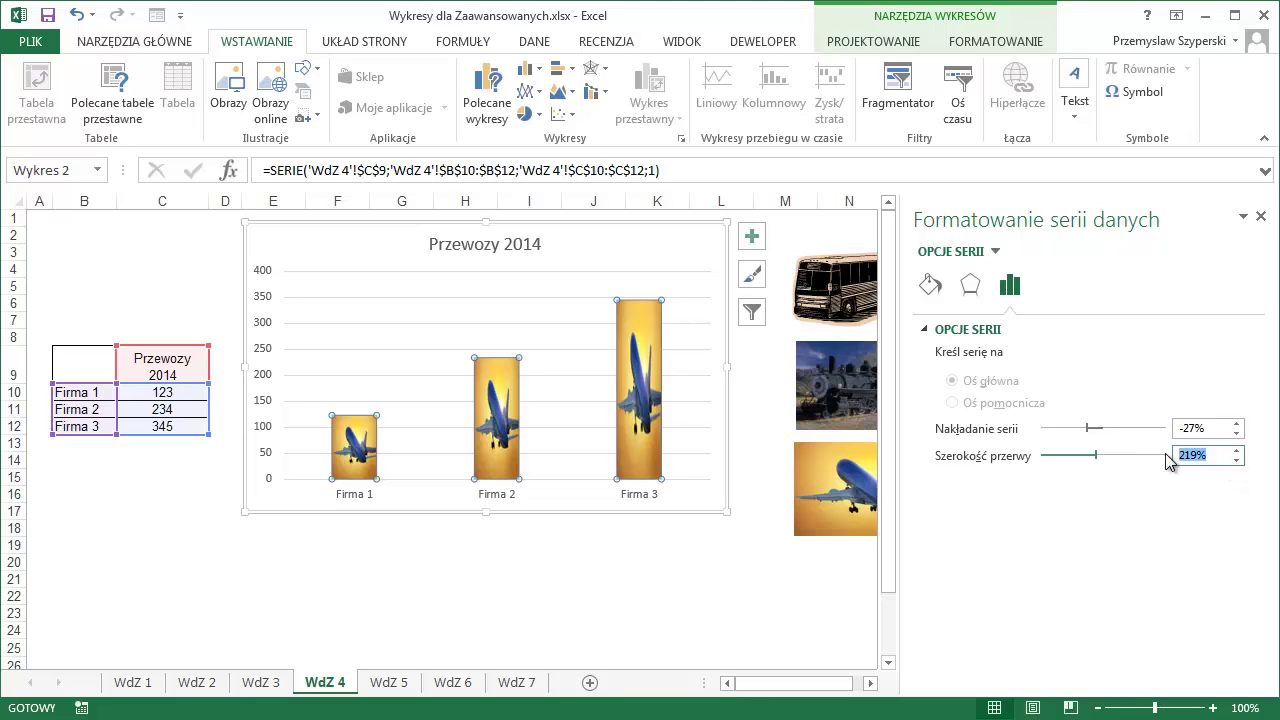
type("50")
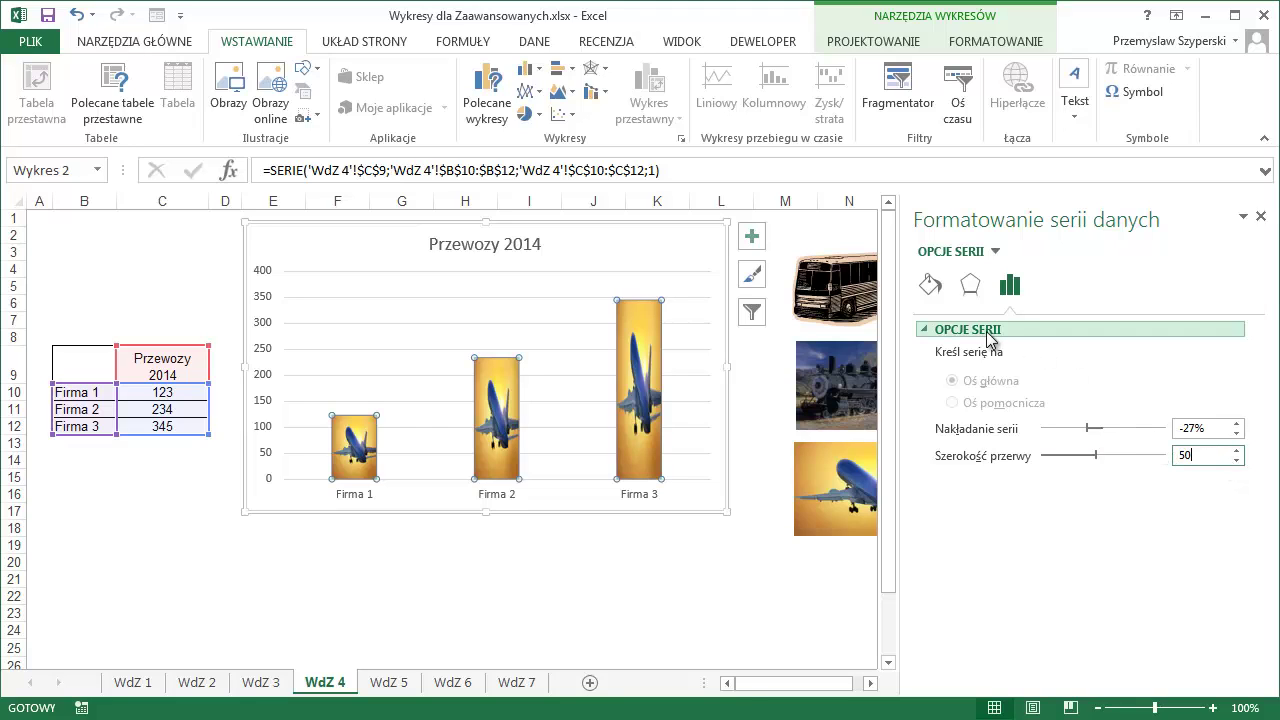
type("%")
Stack the airplane picture as repeating tiles inside each bar
left_click(930, 286)
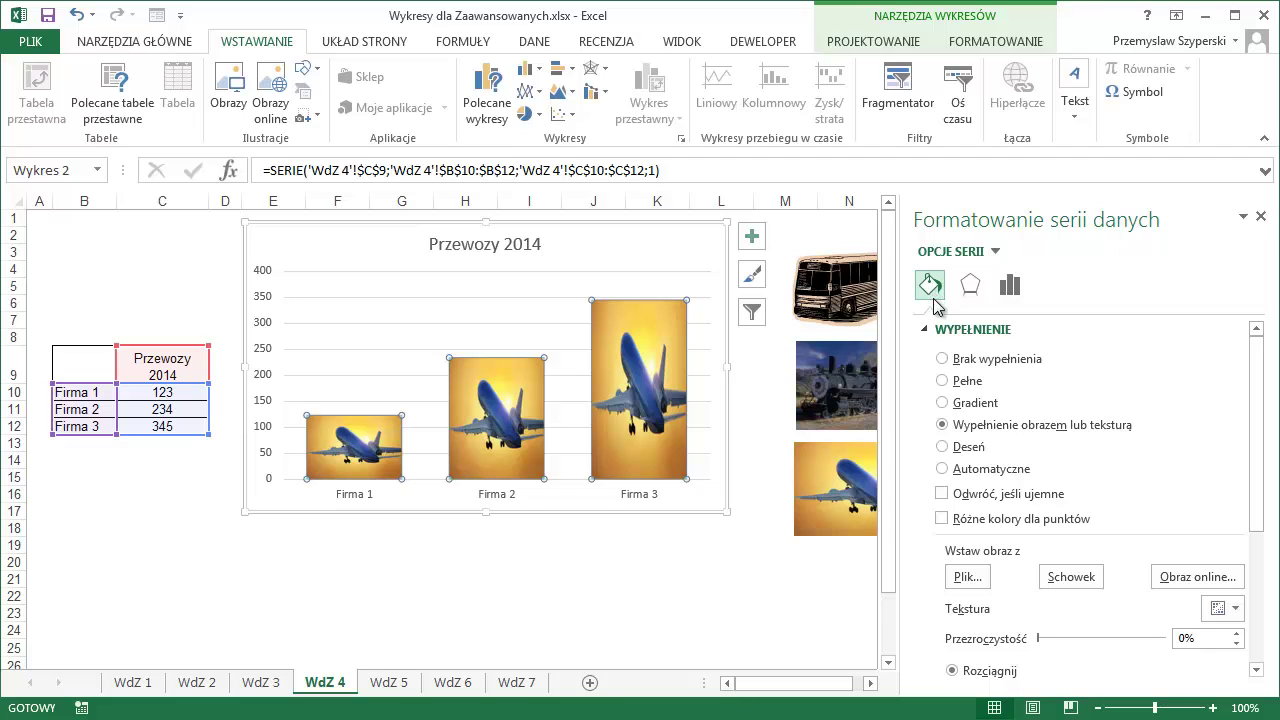
scroll(957, 501, "down", 3)
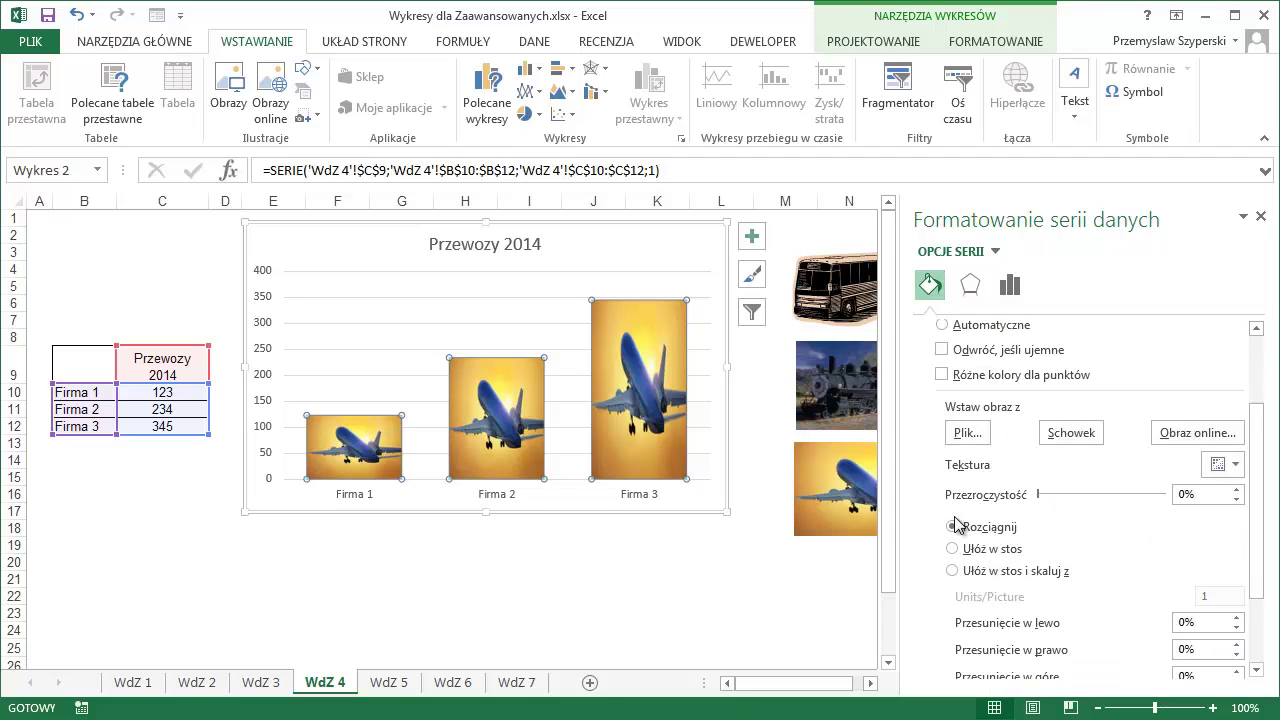
left_click(953, 549)
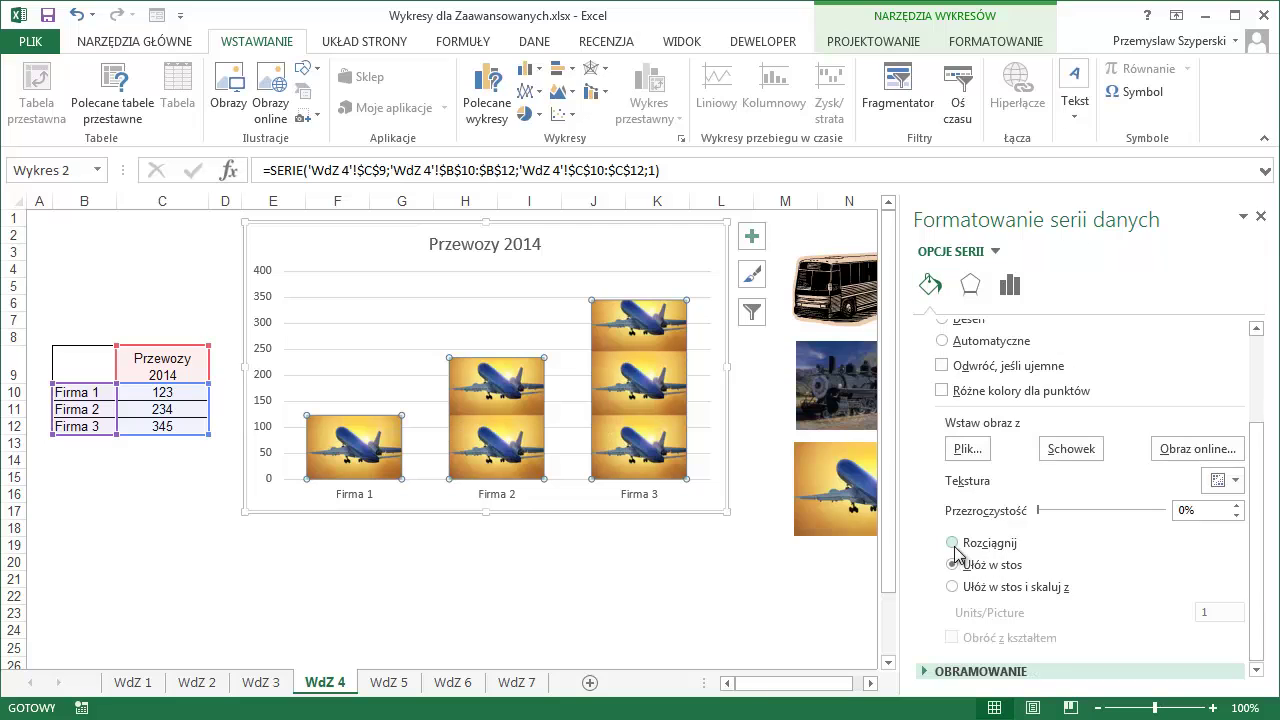
left_click(1260, 217)
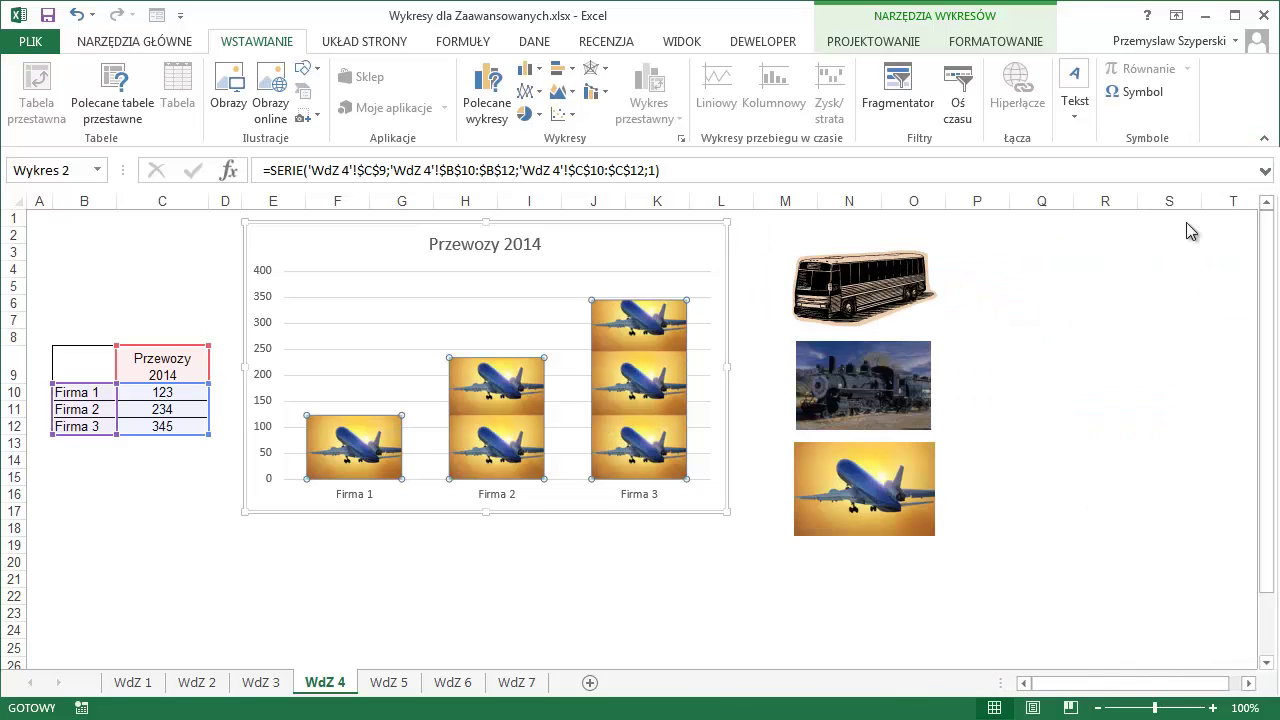
left_click(873, 390)
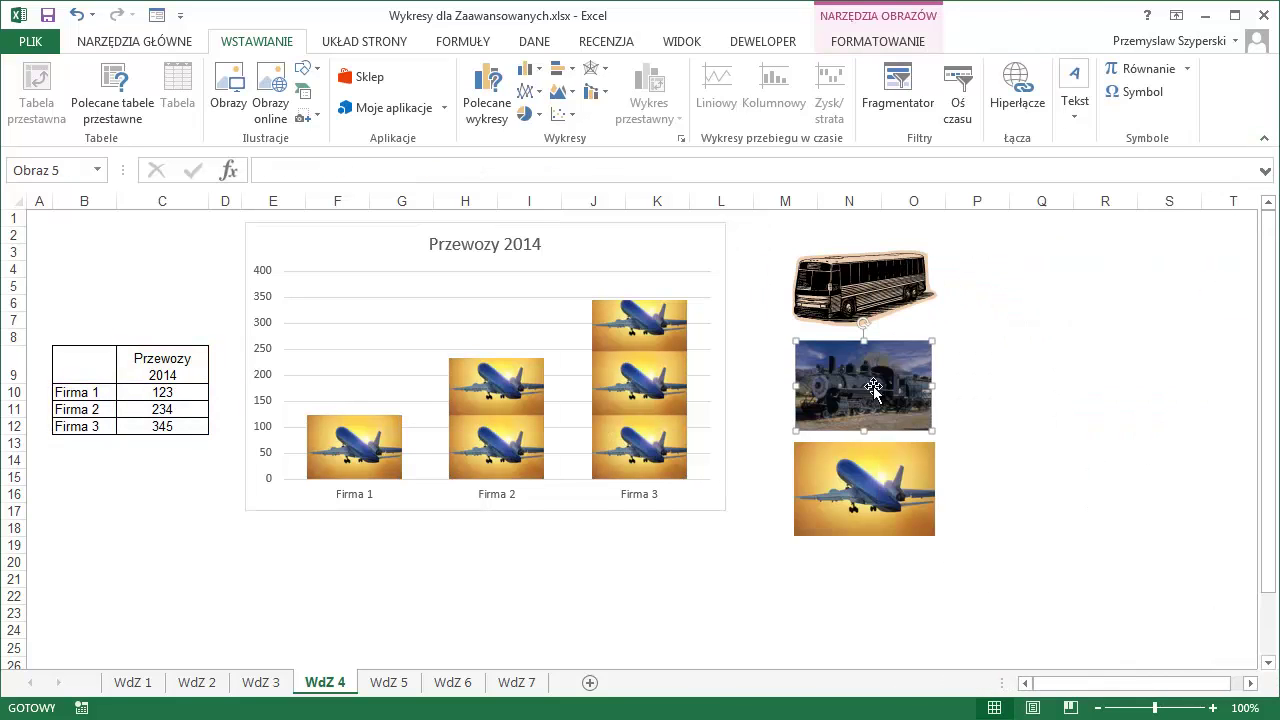
Fill the Firma 2 bar with the copied train picture
left_click(518, 410)
left_click(510, 412)
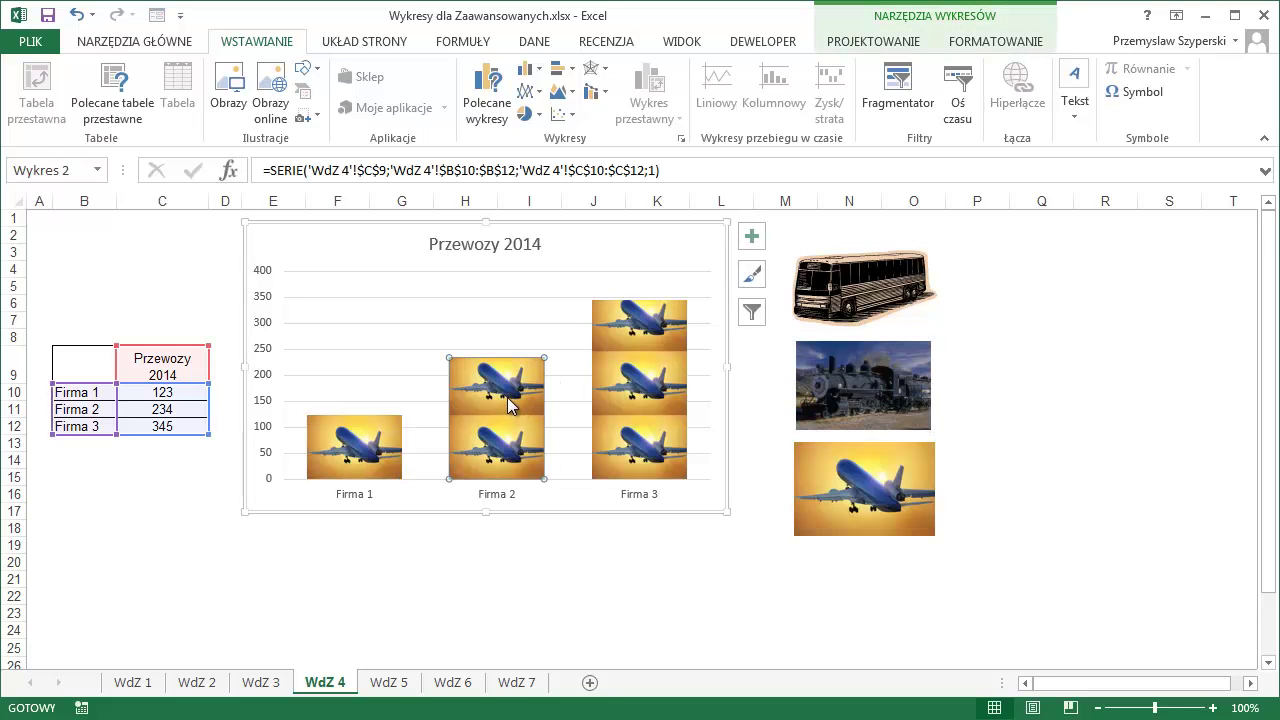
mouse_move(500, 382)
key("ctrl+v")
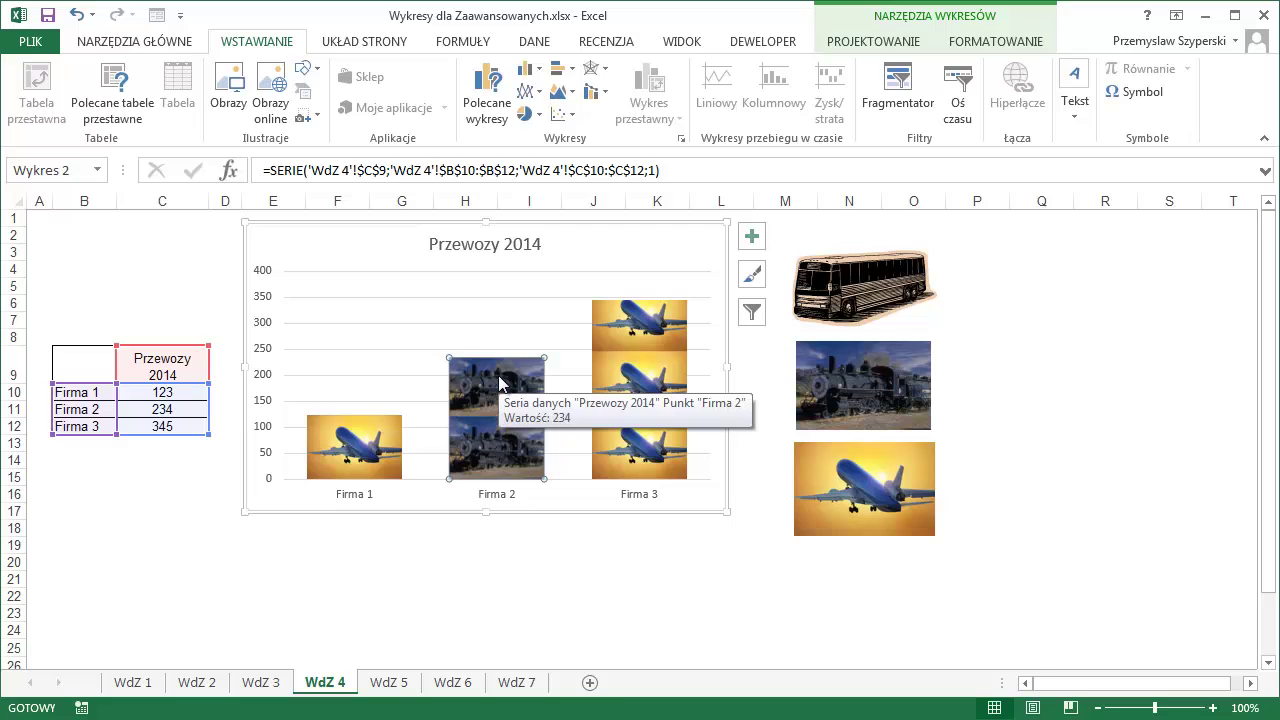
mouse_move(664, 352)
Fill the Firma 3 bar with the bus picture
left_click(855, 305)
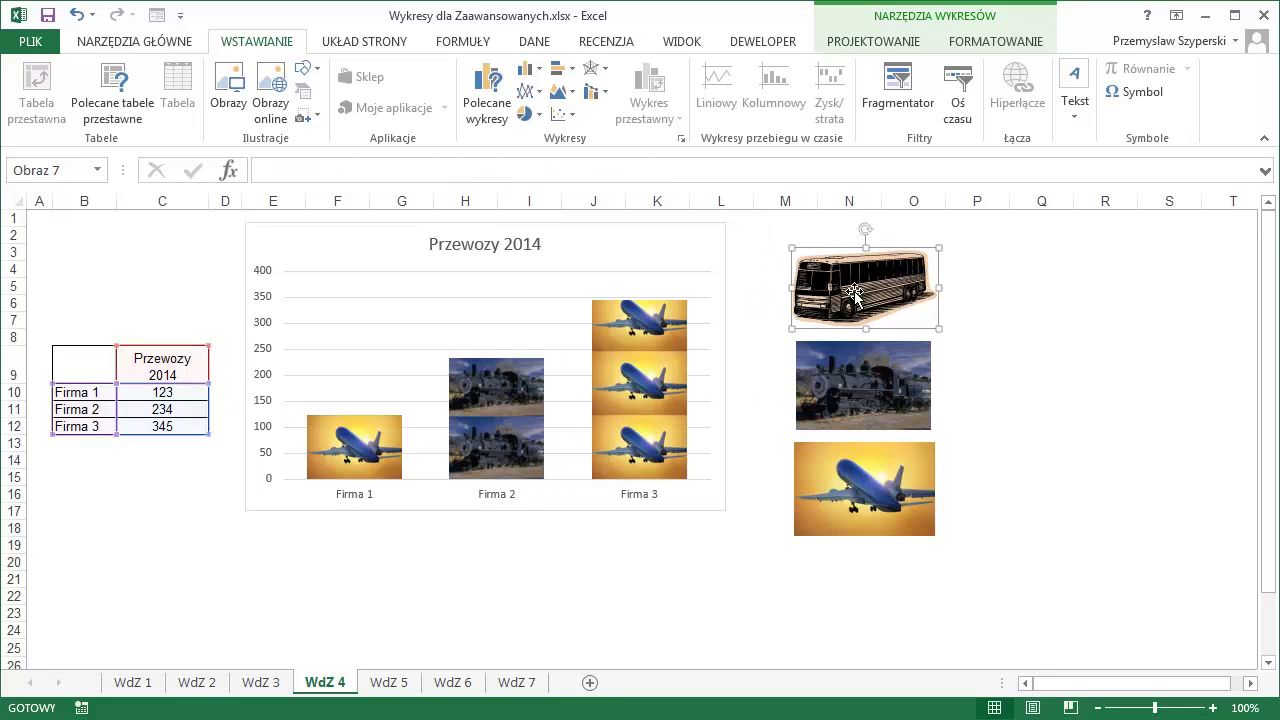
left_click(664, 375)
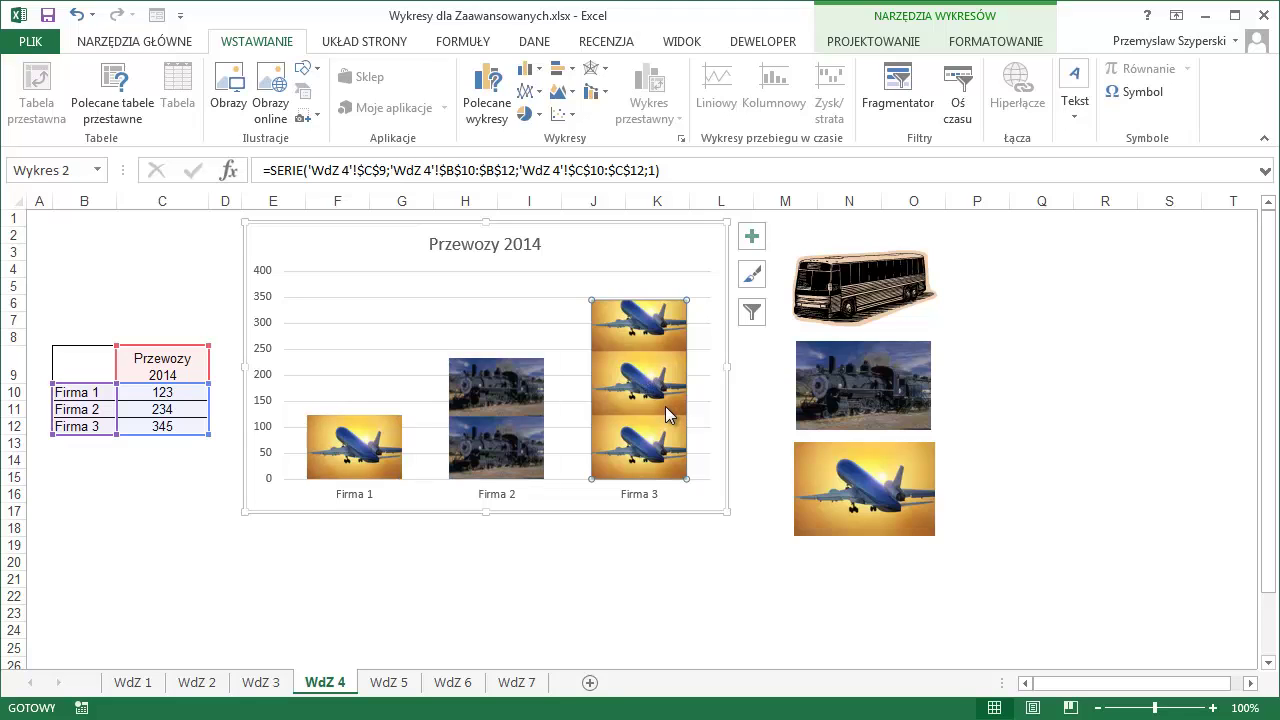
key("ctrl+v")
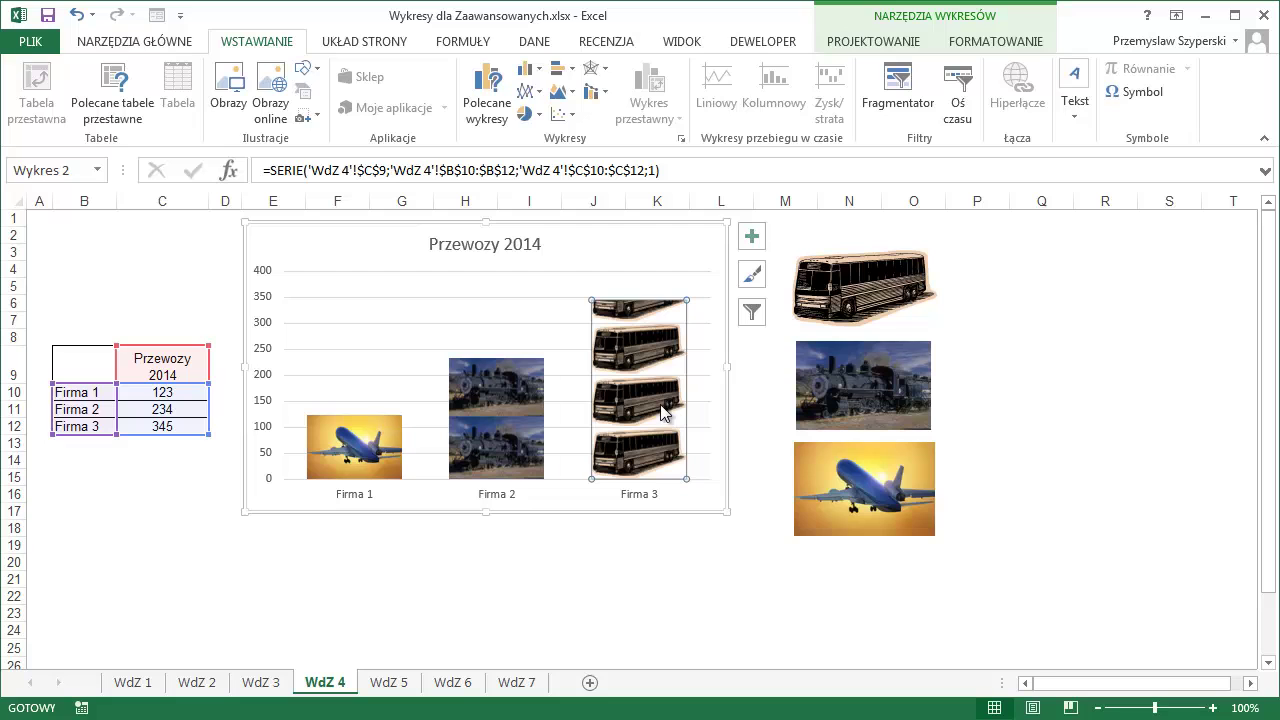
left_click(518, 598)
Add data labels 123, 234 and 345, enlarge their font two steps, and delete the gridlines
right_click(470, 408)
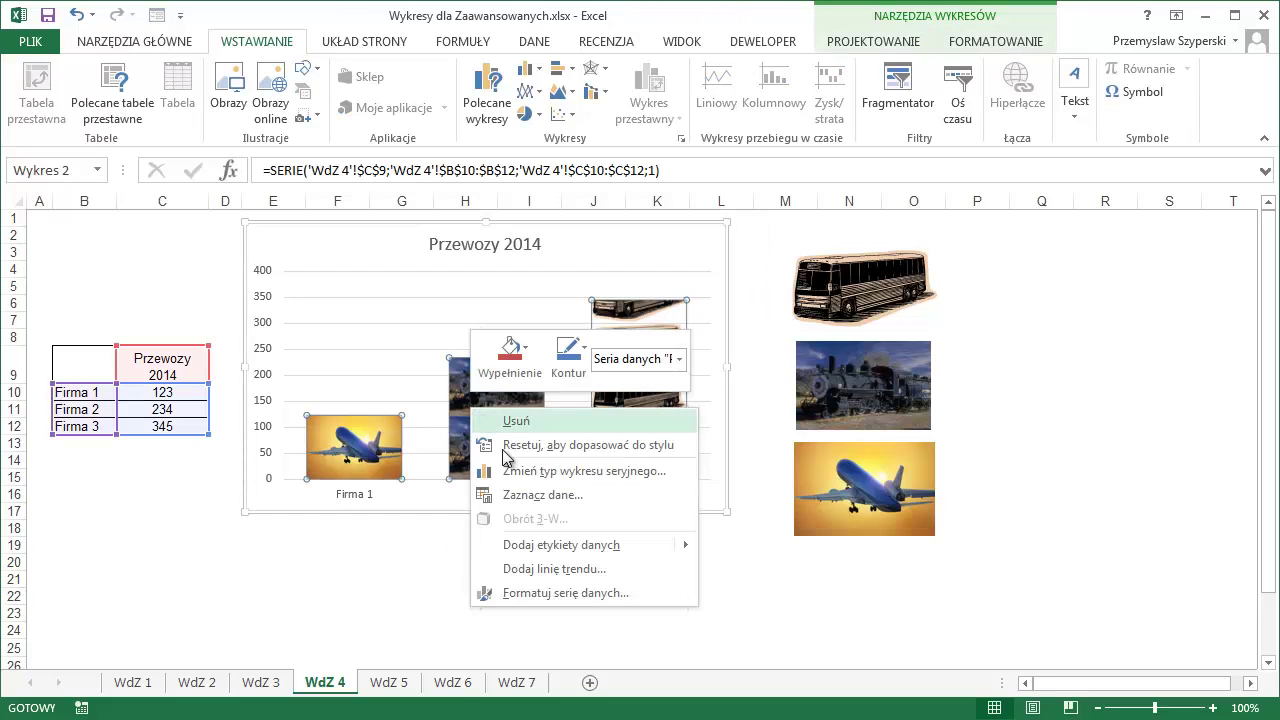
mouse_move(575, 545)
left_click(777, 548)
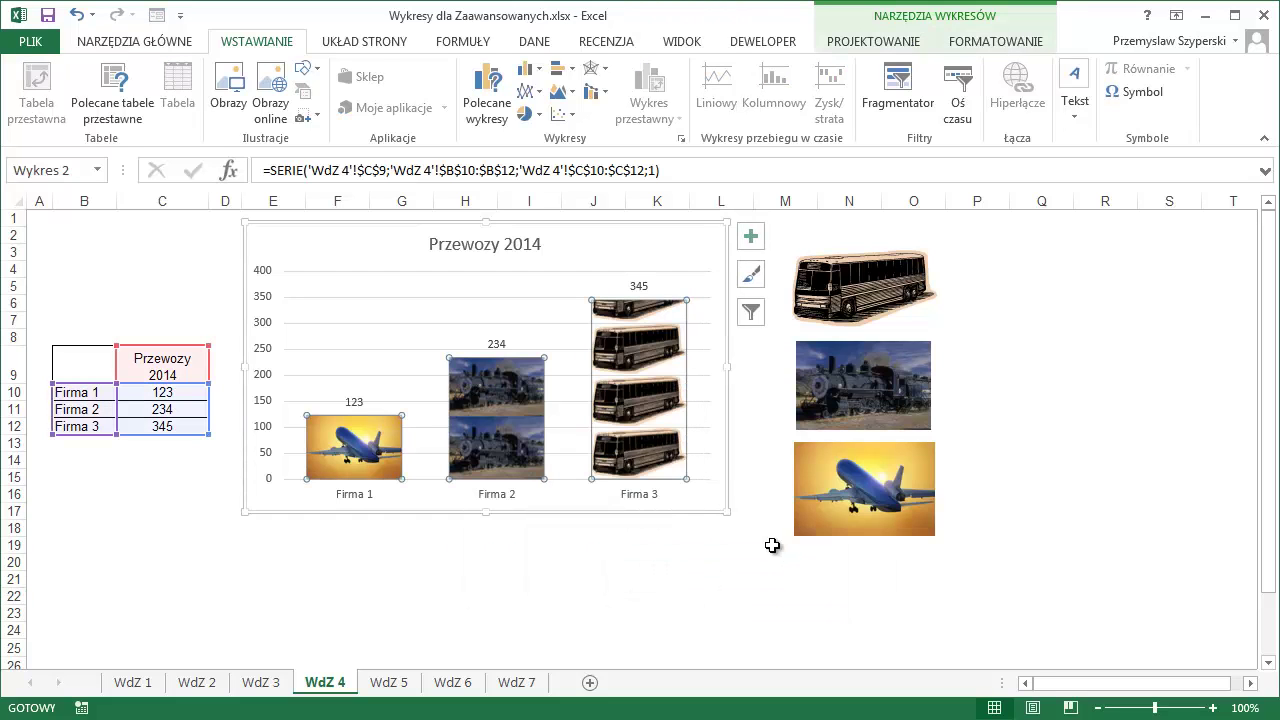
left_click(150, 41)
left_click(255, 79)
left_click(255, 79)
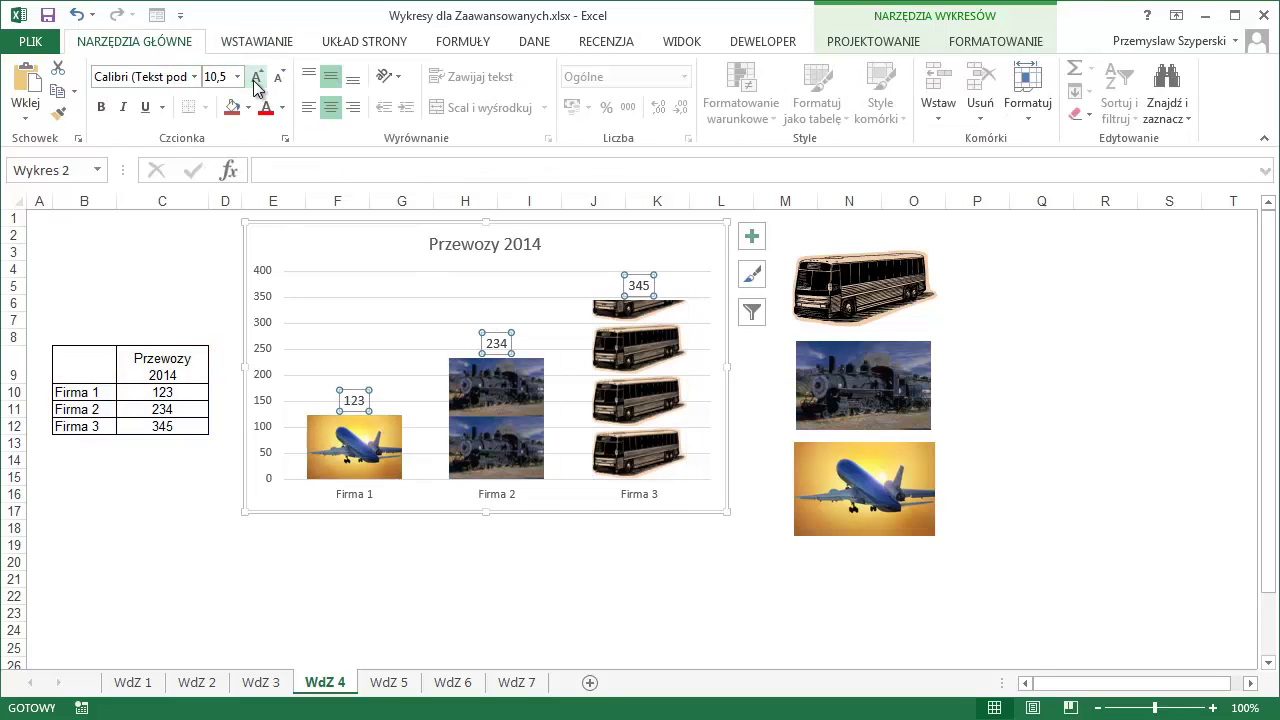
left_click(460, 297)
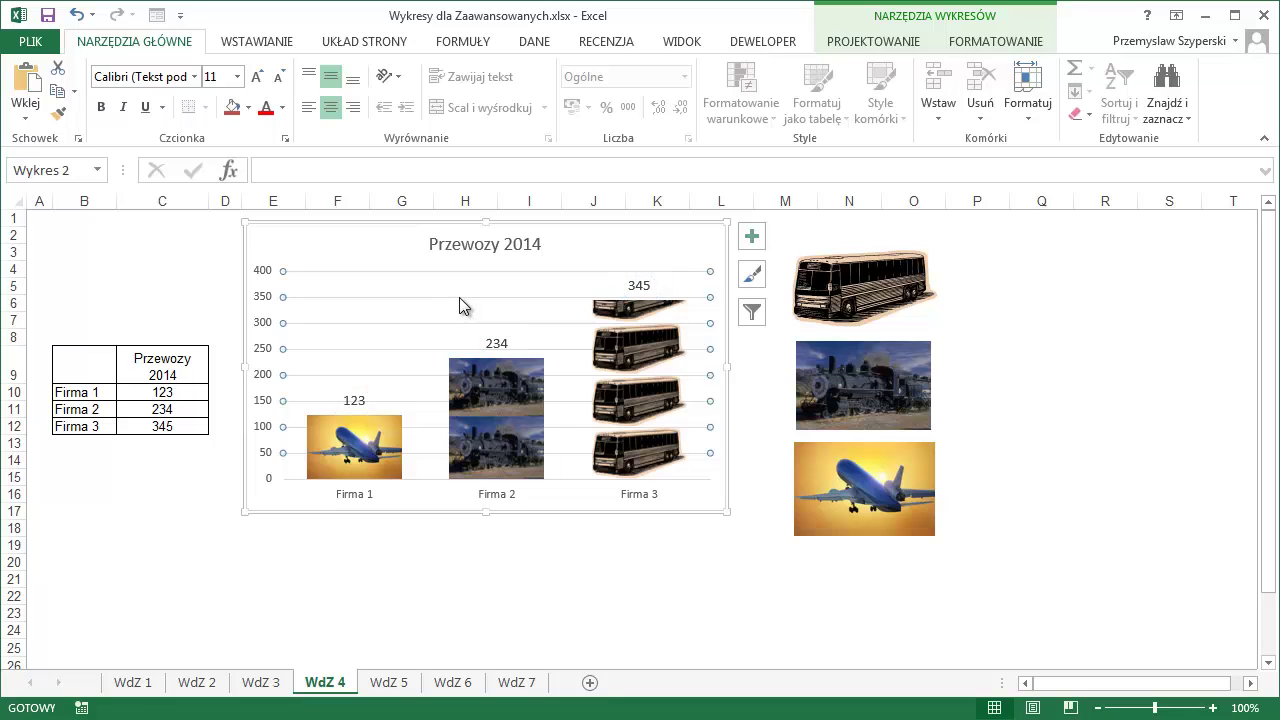
key("Delete")
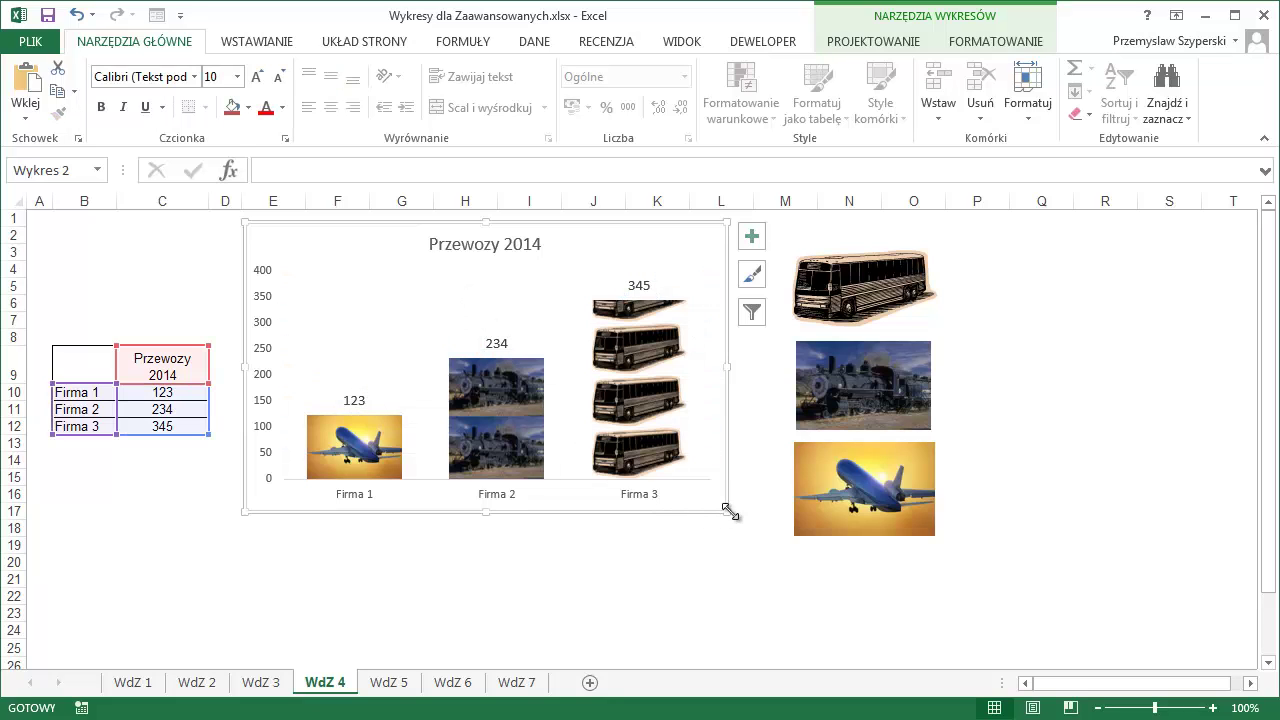
Enlarge the chart downward and right, stretching its plot area upward
left_click_drag(731, 511, 762, 630)
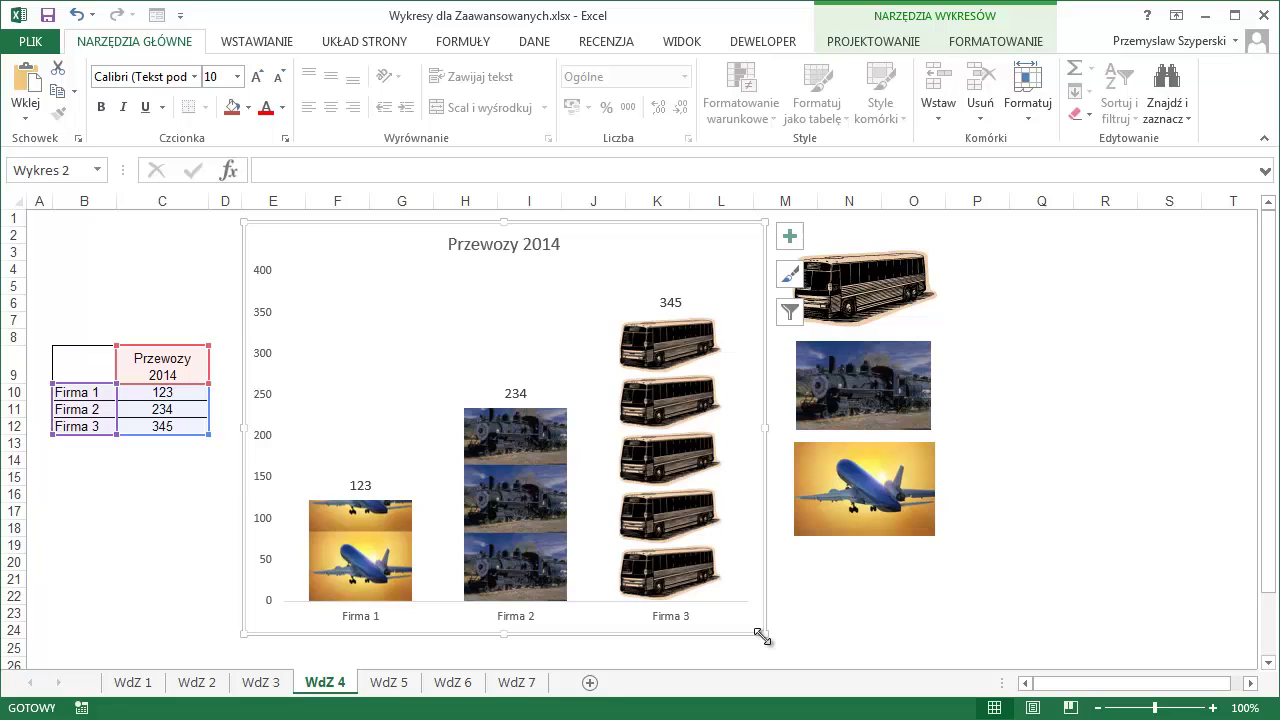
left_click(513, 355)
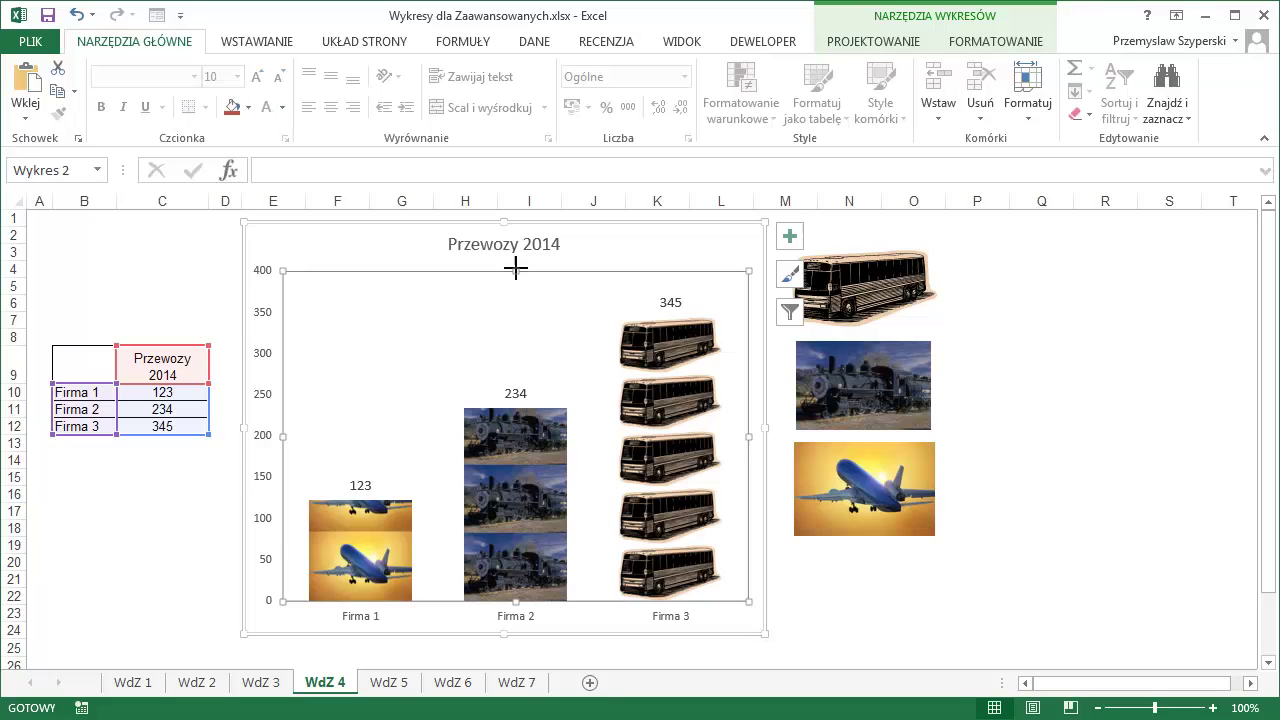
left_click_drag(514, 268, 517, 229)
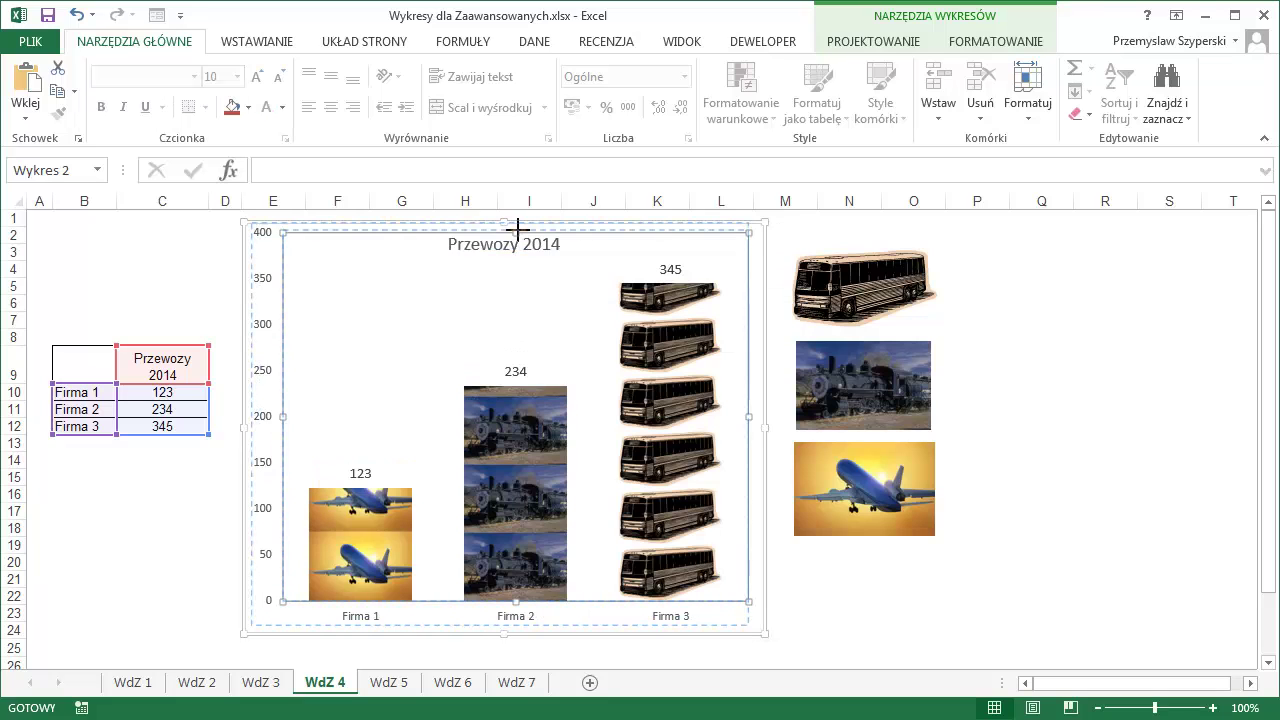
Enlarge the Przewozy 2014 chart further and stretch its plot area to fill it
left_click(1265, 141)
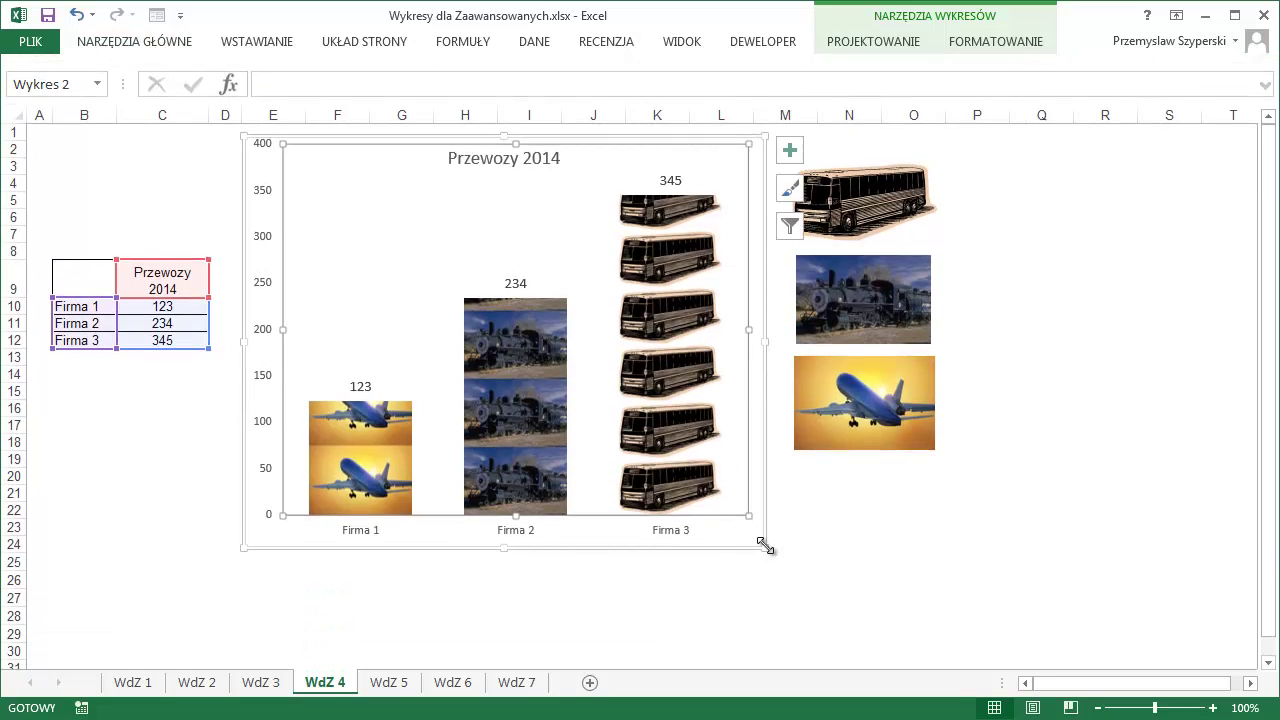
left_click_drag(765, 547, 779, 645)
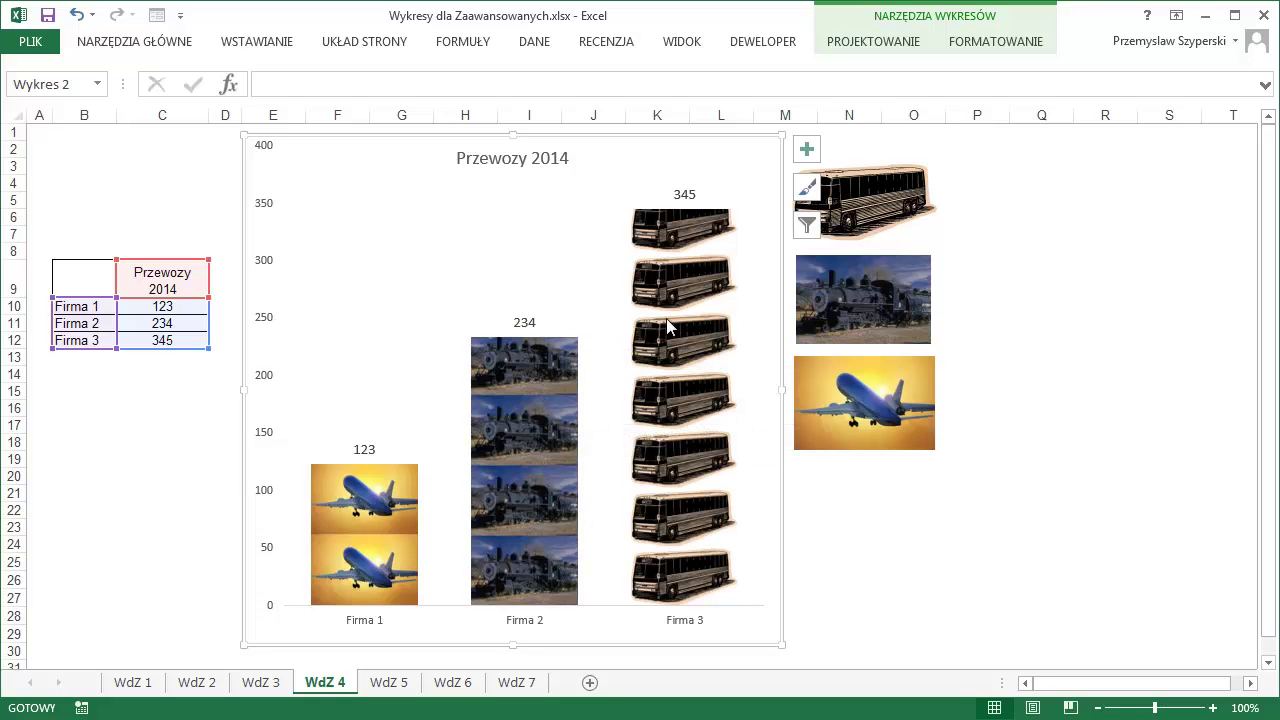
mouse_move(678, 580)
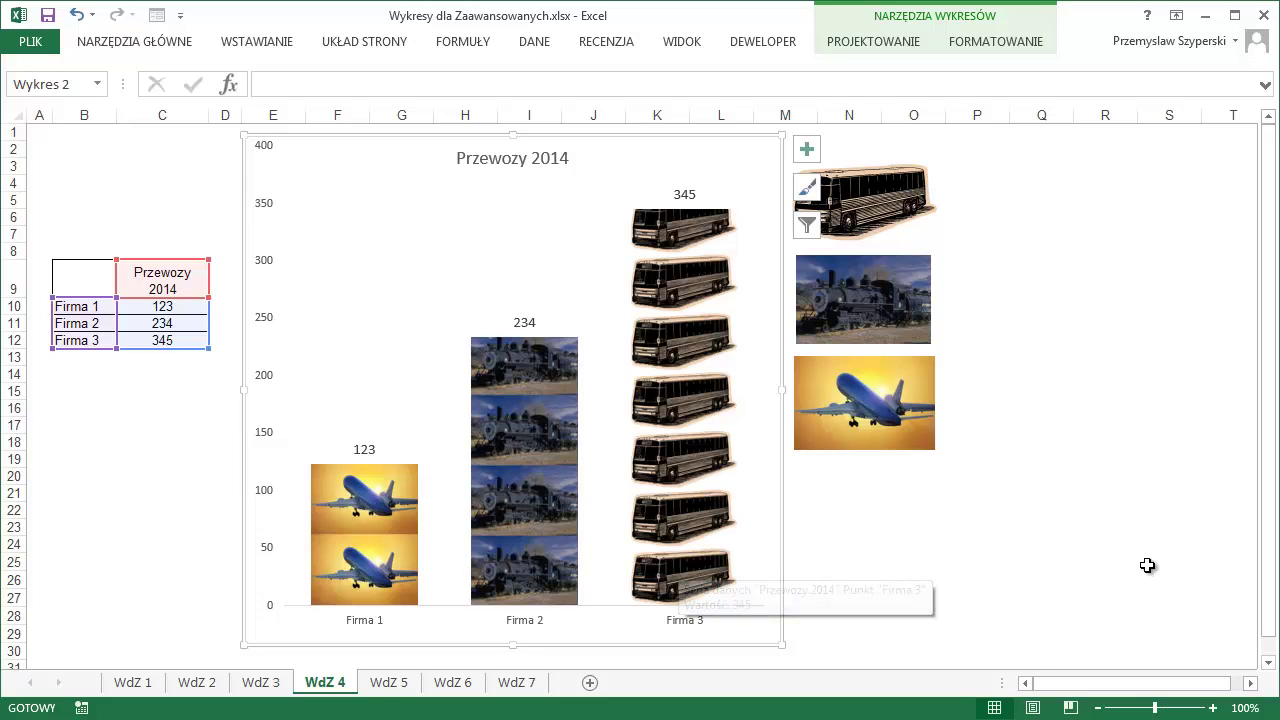
left_click(548, 222)
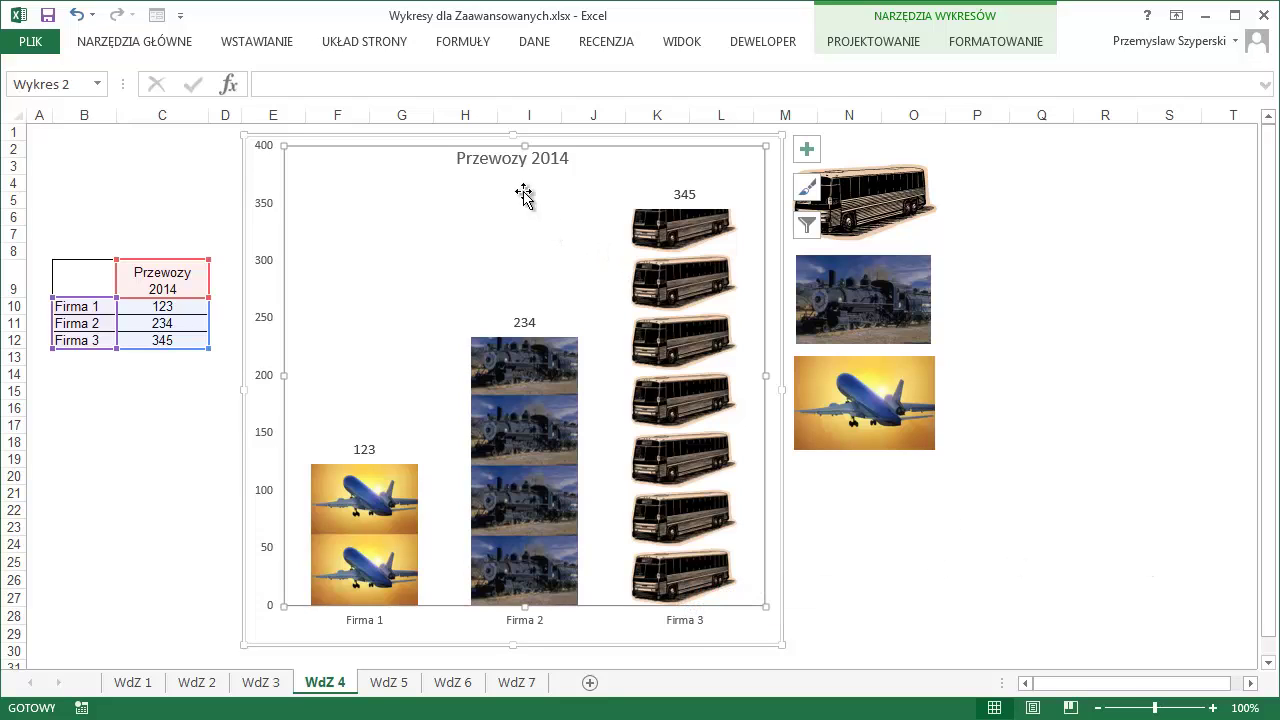
left_click_drag(523, 143, 523, 134)
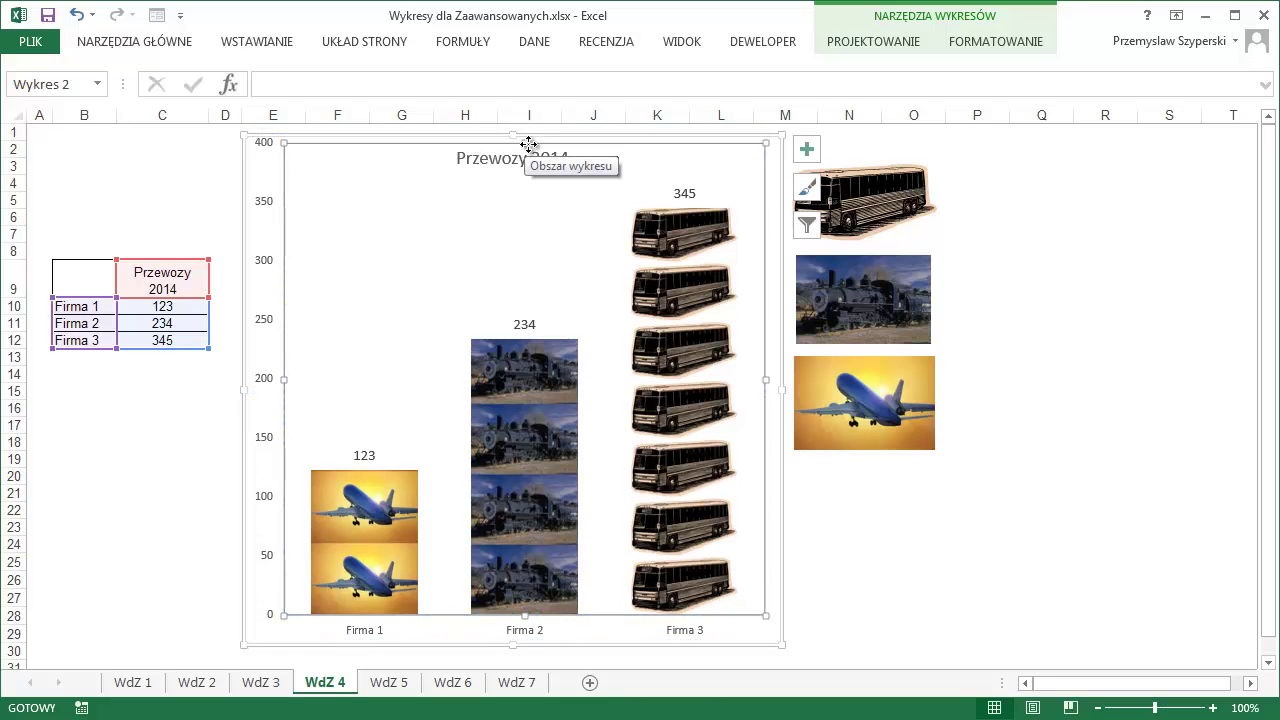
left_click(884, 564)
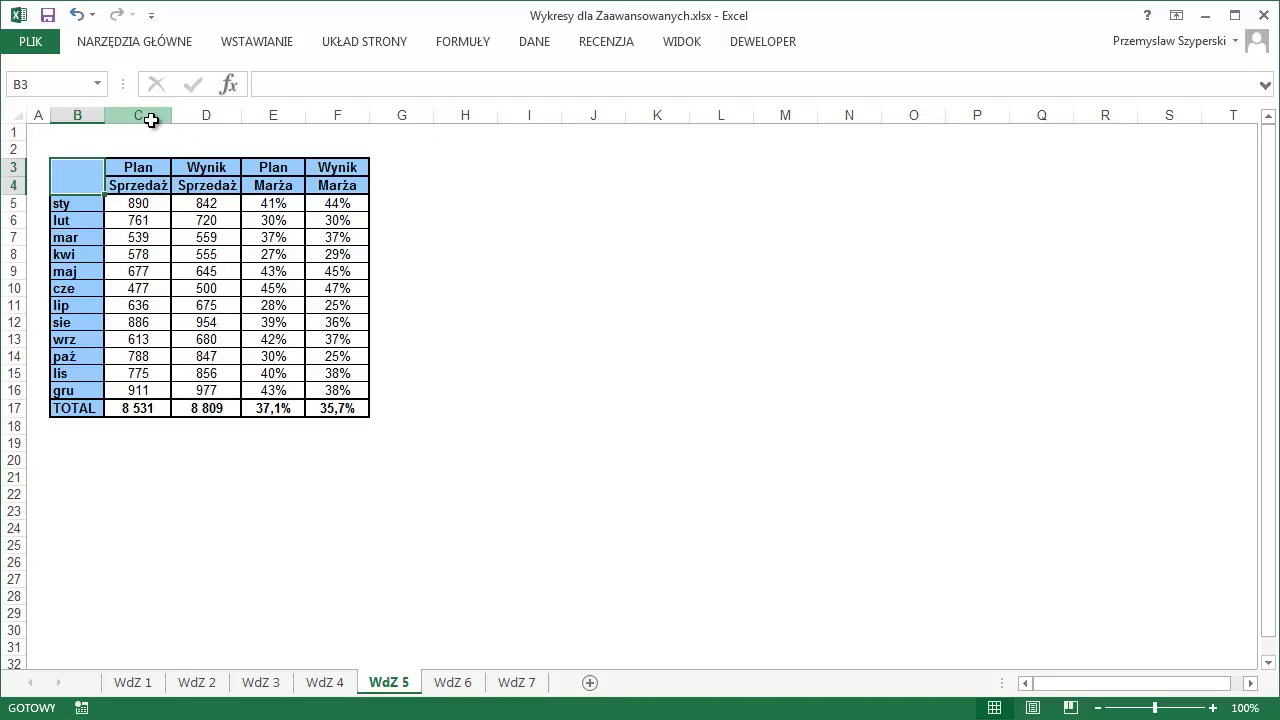
Insert a clustered column–line combo chart from B3:F16 with Marża on a secondary axis, then enlarge it
left_click_drag(150, 120, 200, 120)
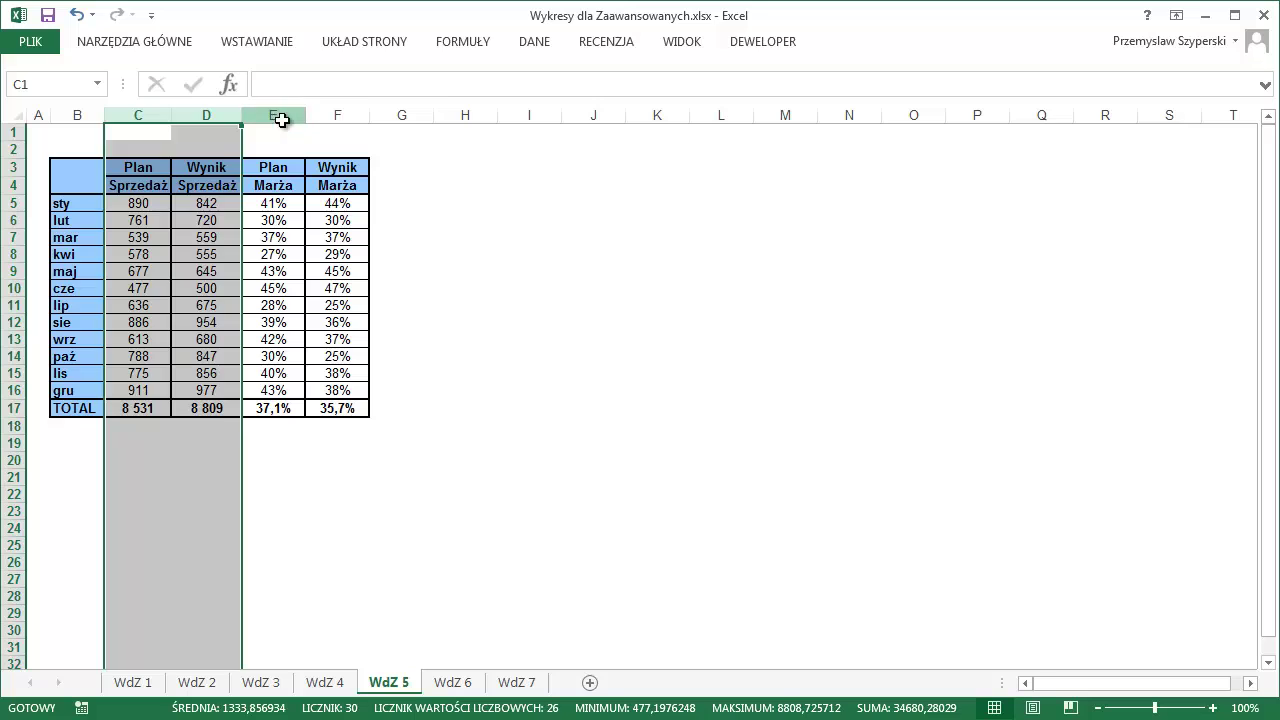
left_click_drag(282, 120, 326, 118)
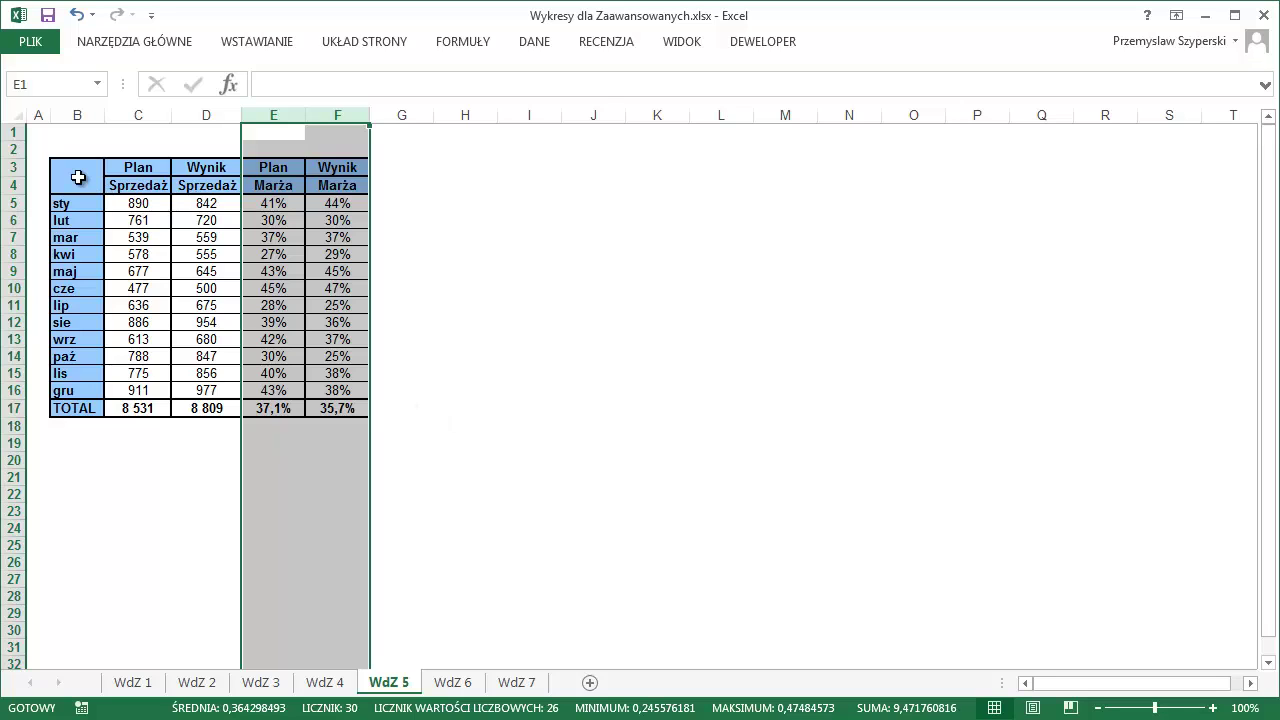
mouse_move(78, 176)
left_mouse_down()
mouse_move(346, 343)
mouse_move(350, 388)
left_mouse_up()
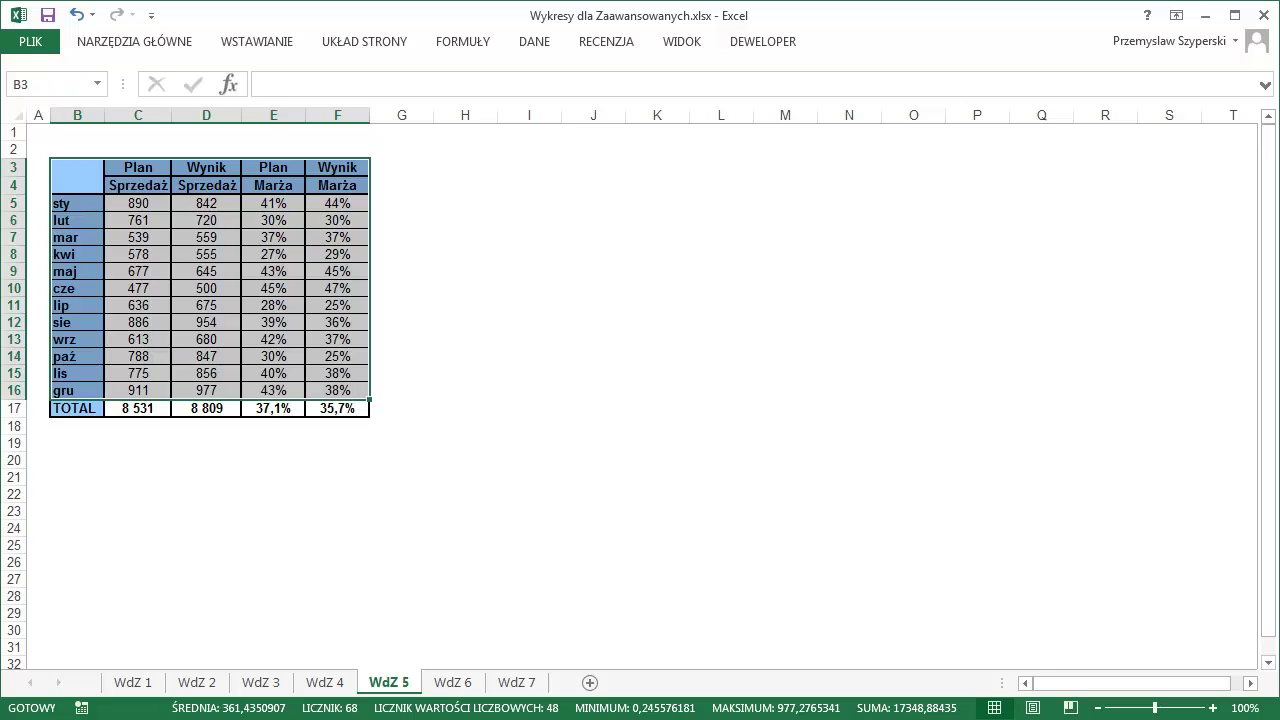
left_click(241, 45)
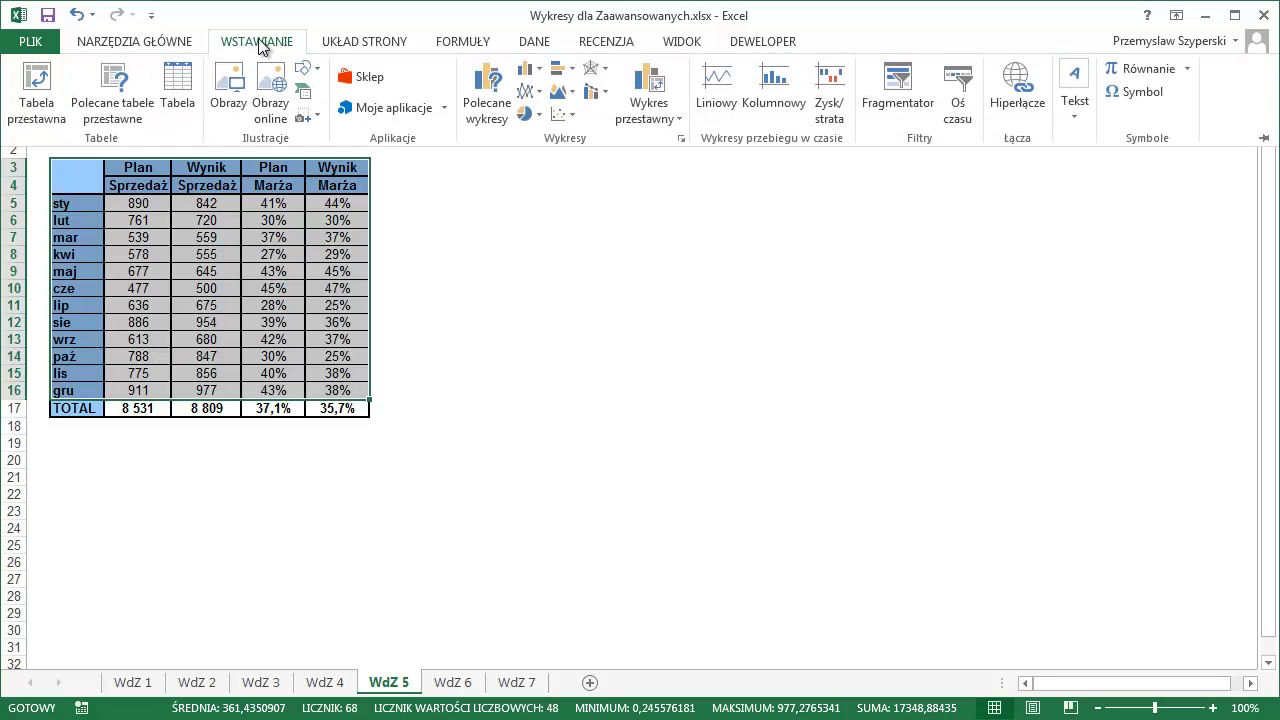
left_click(598, 92)
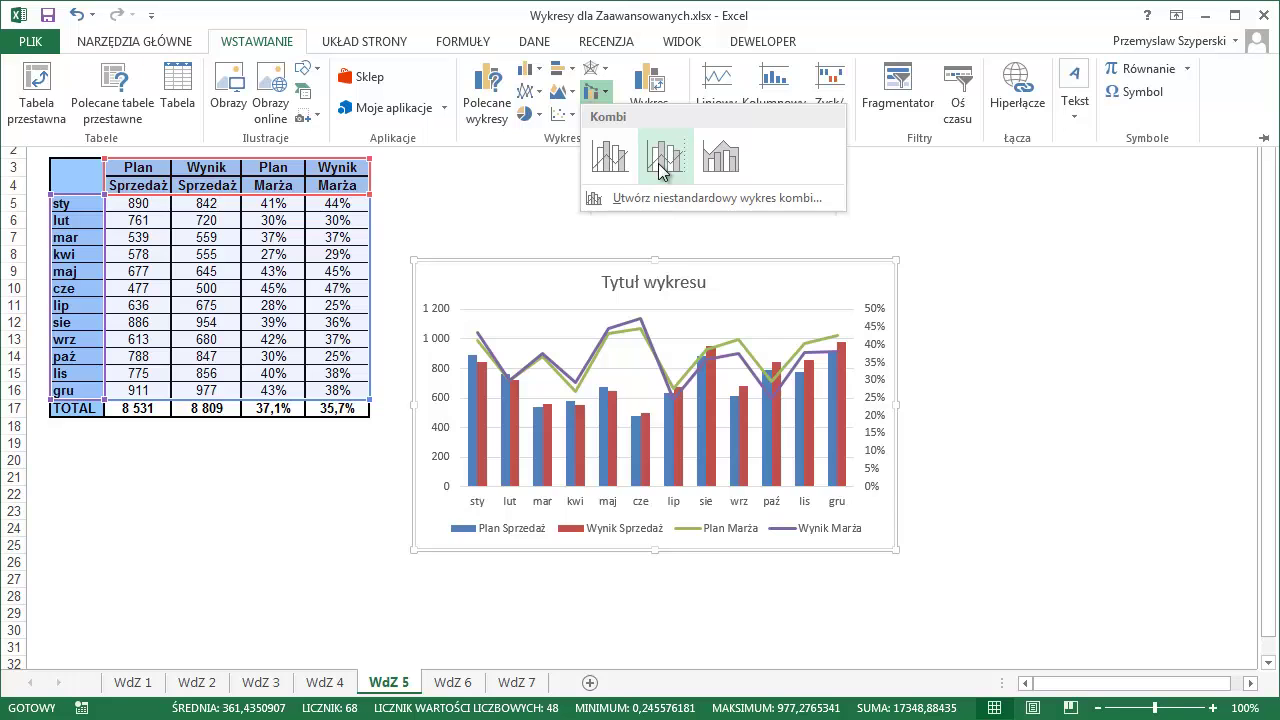
left_click(660, 160)
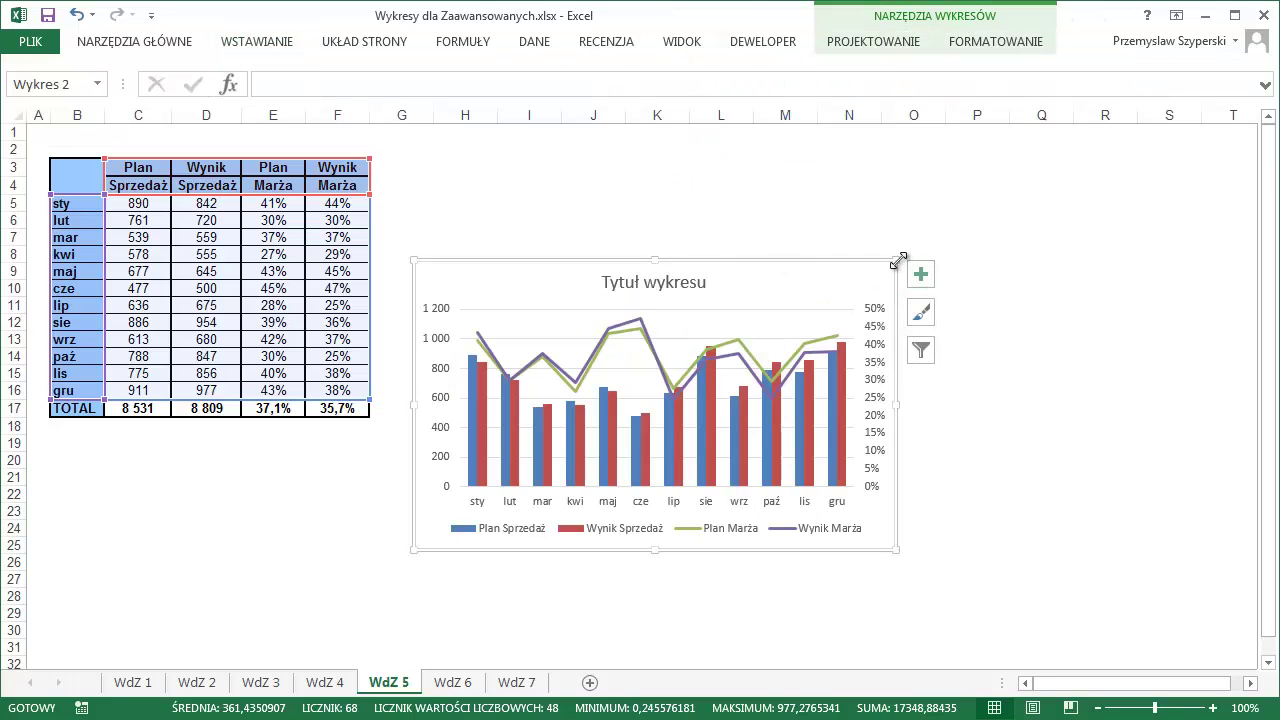
left_click_drag(898, 260, 971, 157)
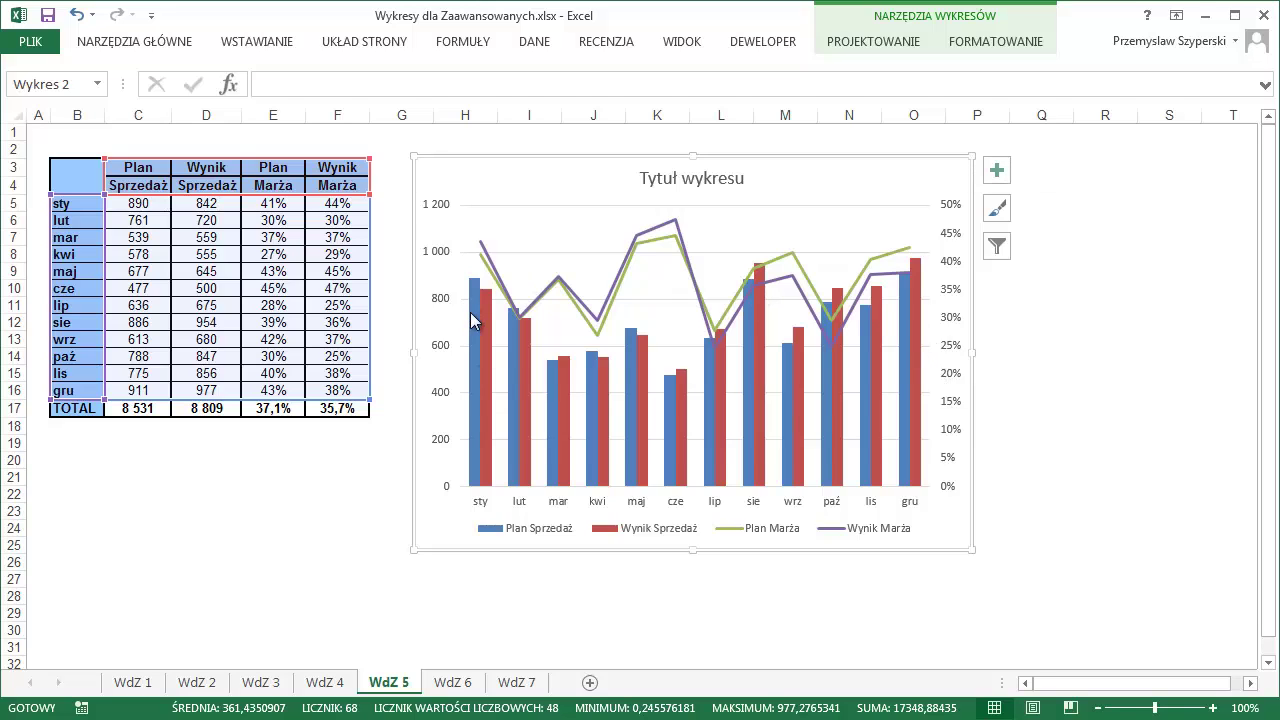
Colour the Plan Sprzedaż columns green
mouse_move(474, 320)
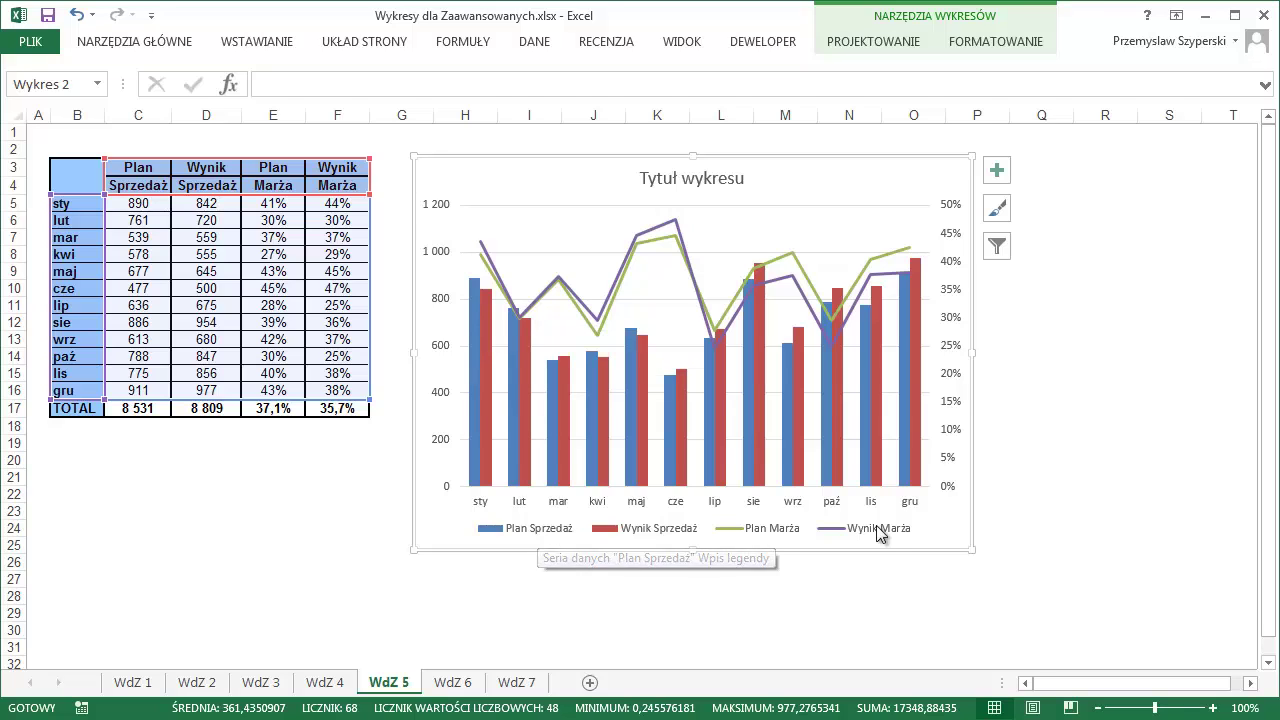
left_click(472, 404)
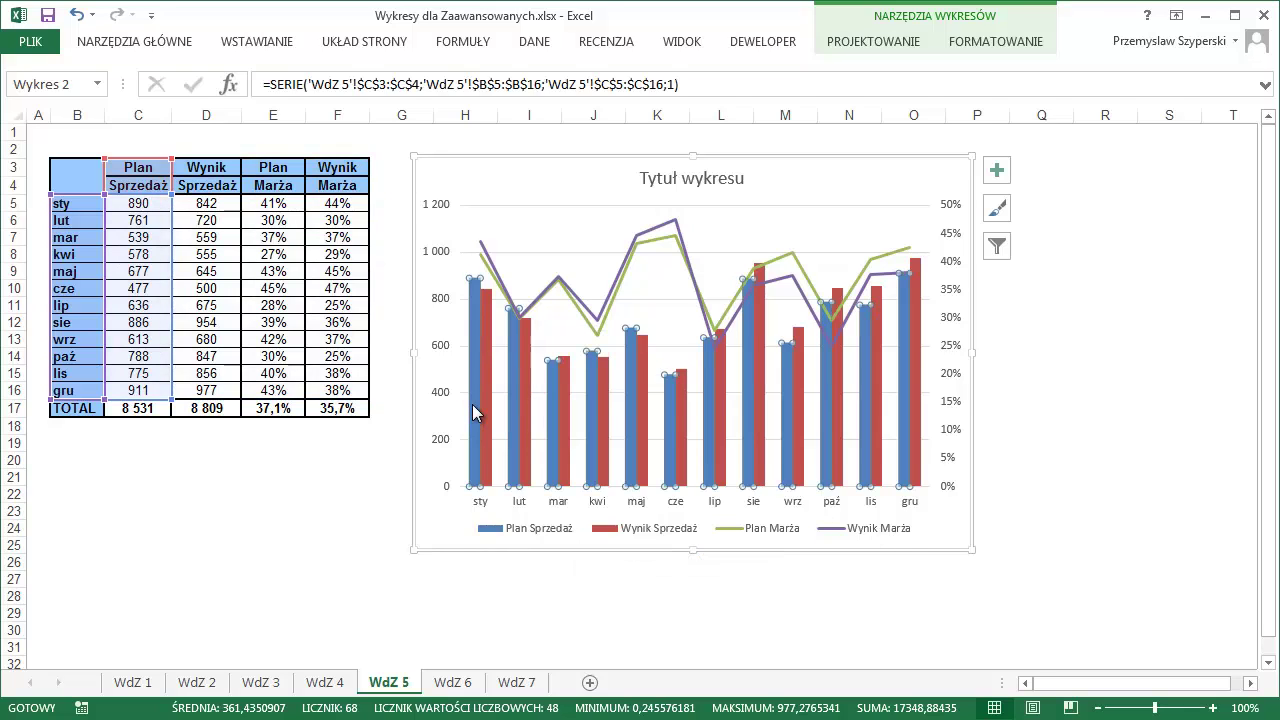
right_click(472, 340)
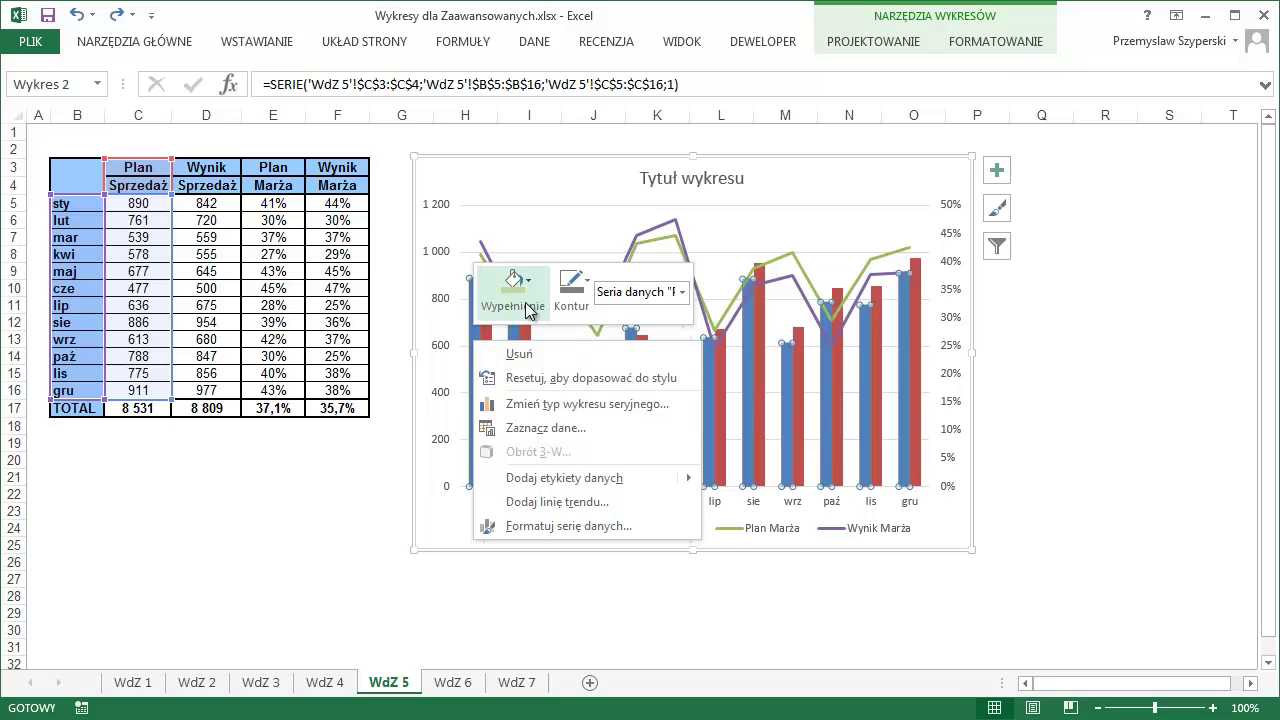
left_click(529, 311)
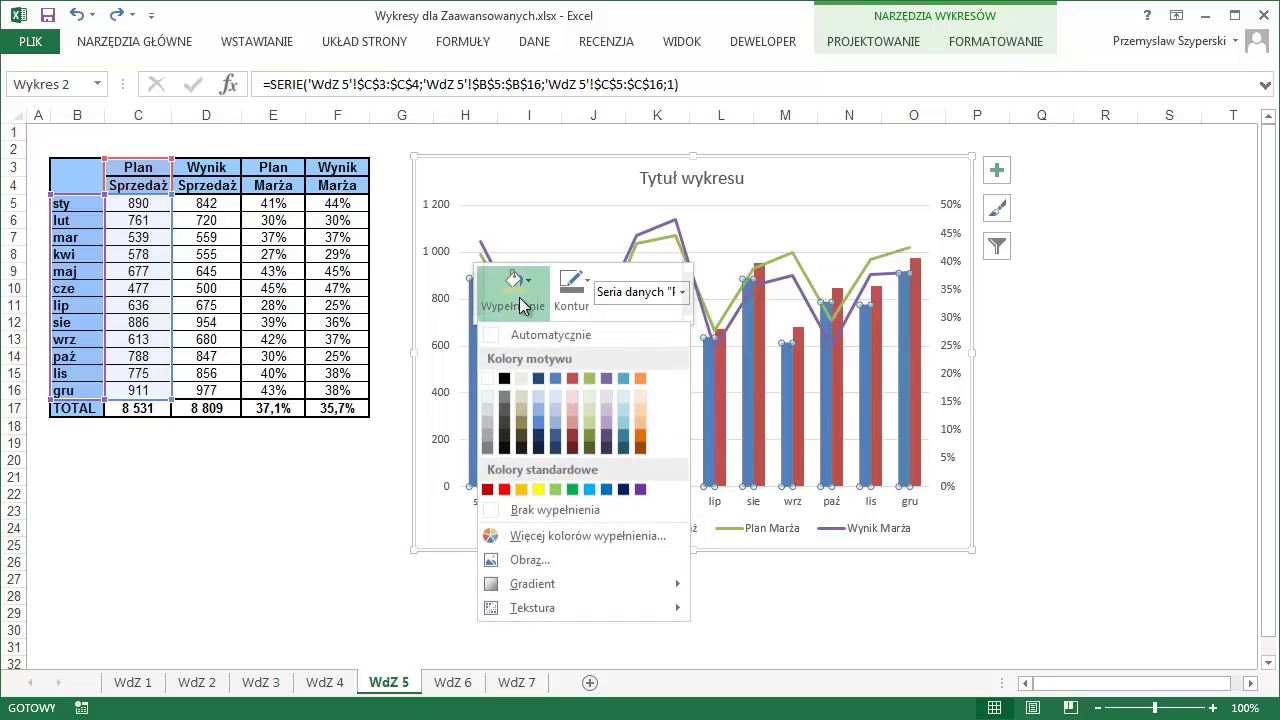
left_click(570, 490)
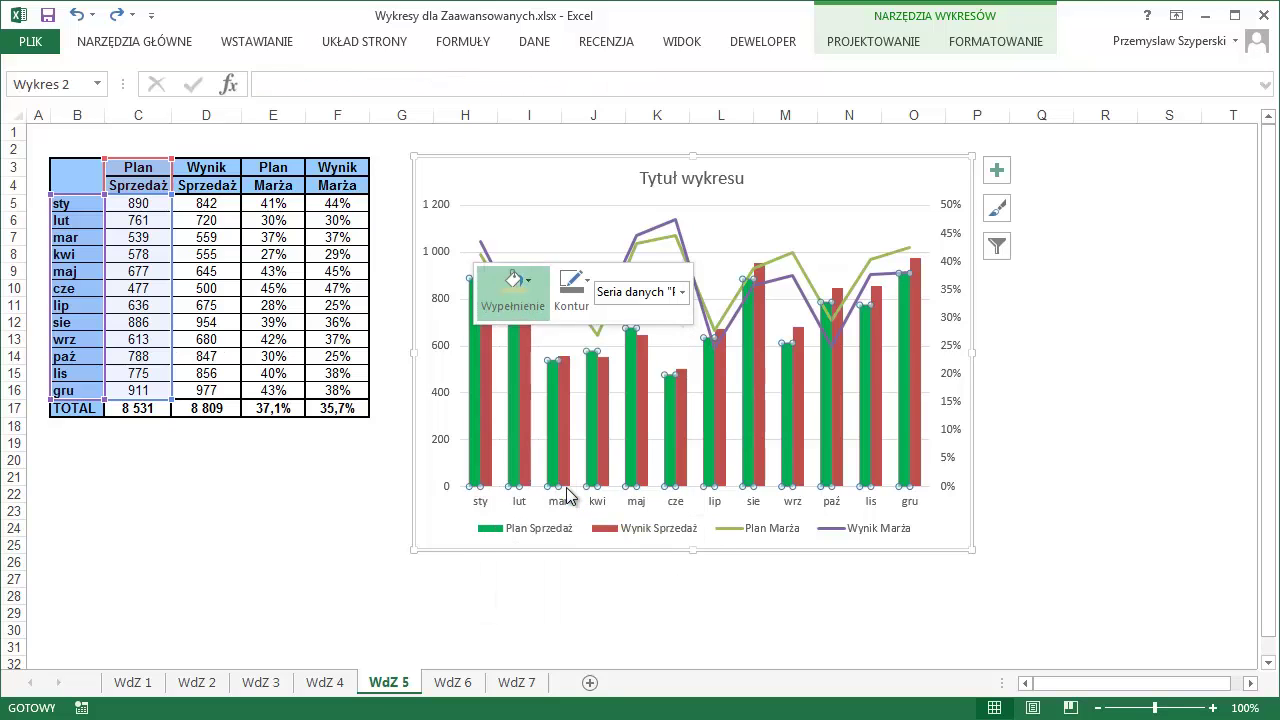
Colour the Wynik Sprzedaż columns and the Wynik Marża line grey
left_click(650, 243)
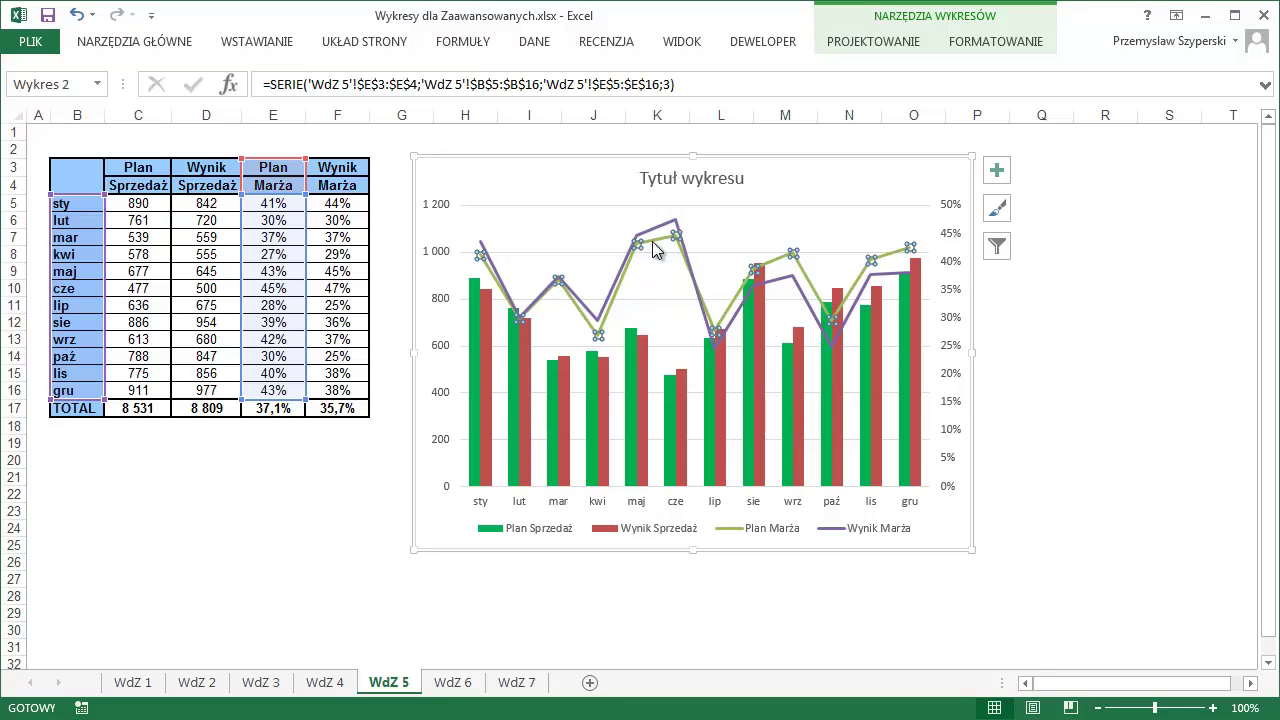
left_click(488, 337)
right_click(487, 337)
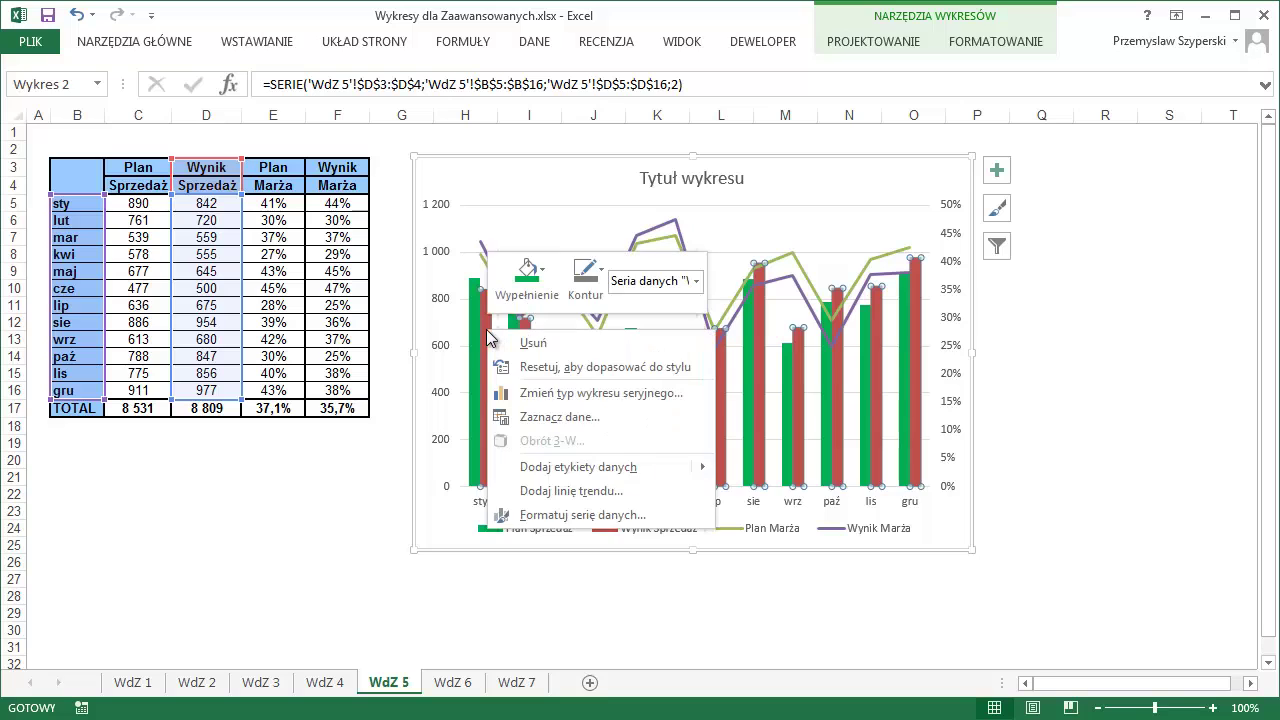
left_click(512, 286)
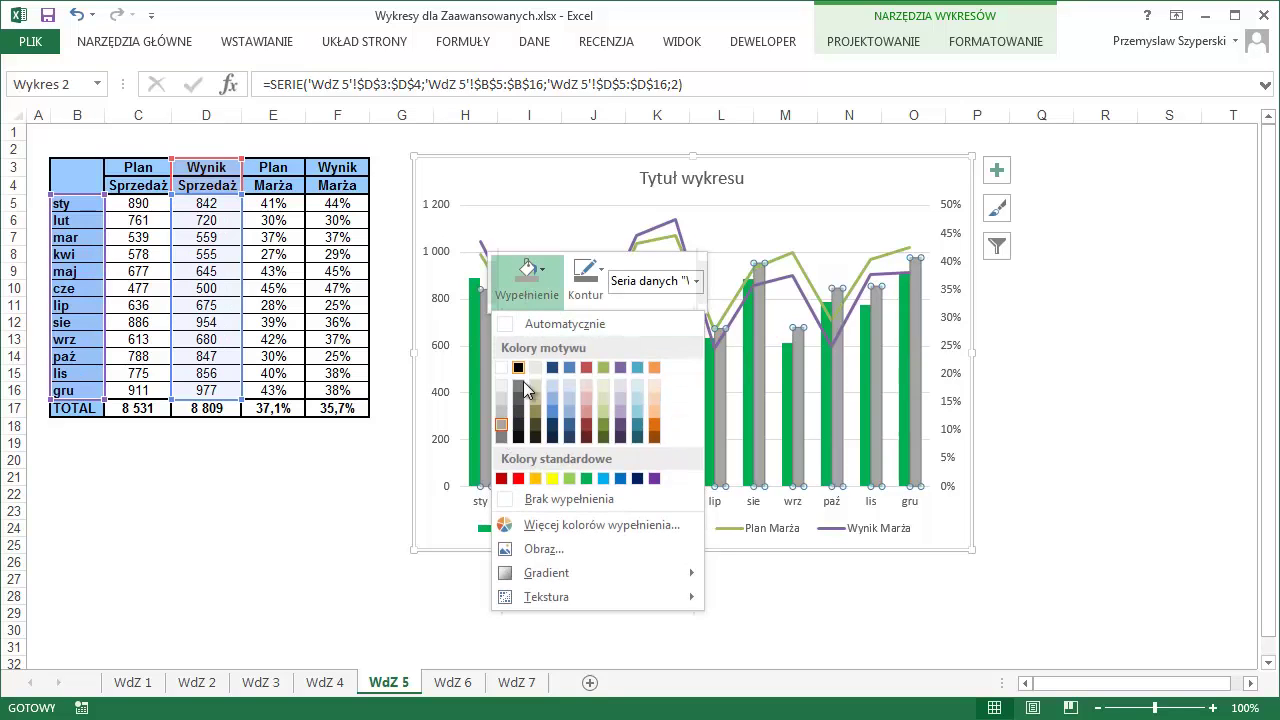
left_click(505, 430)
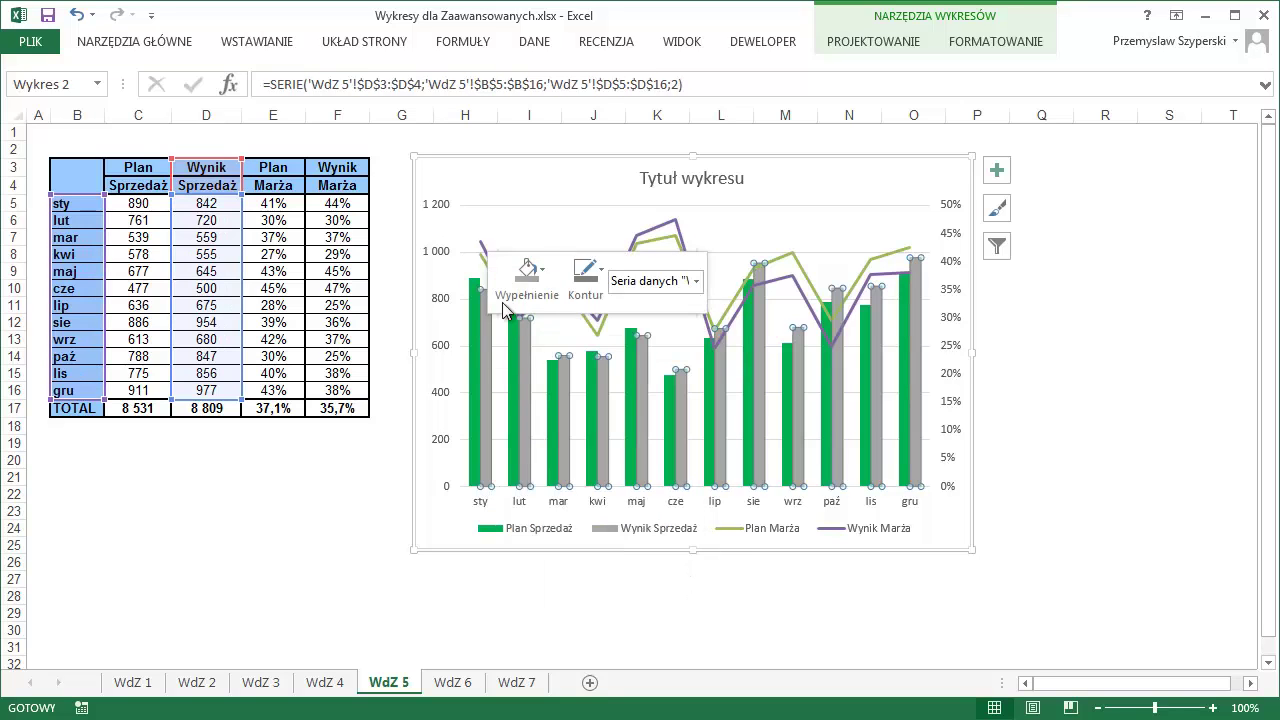
left_click(482, 246)
right_click(482, 246)
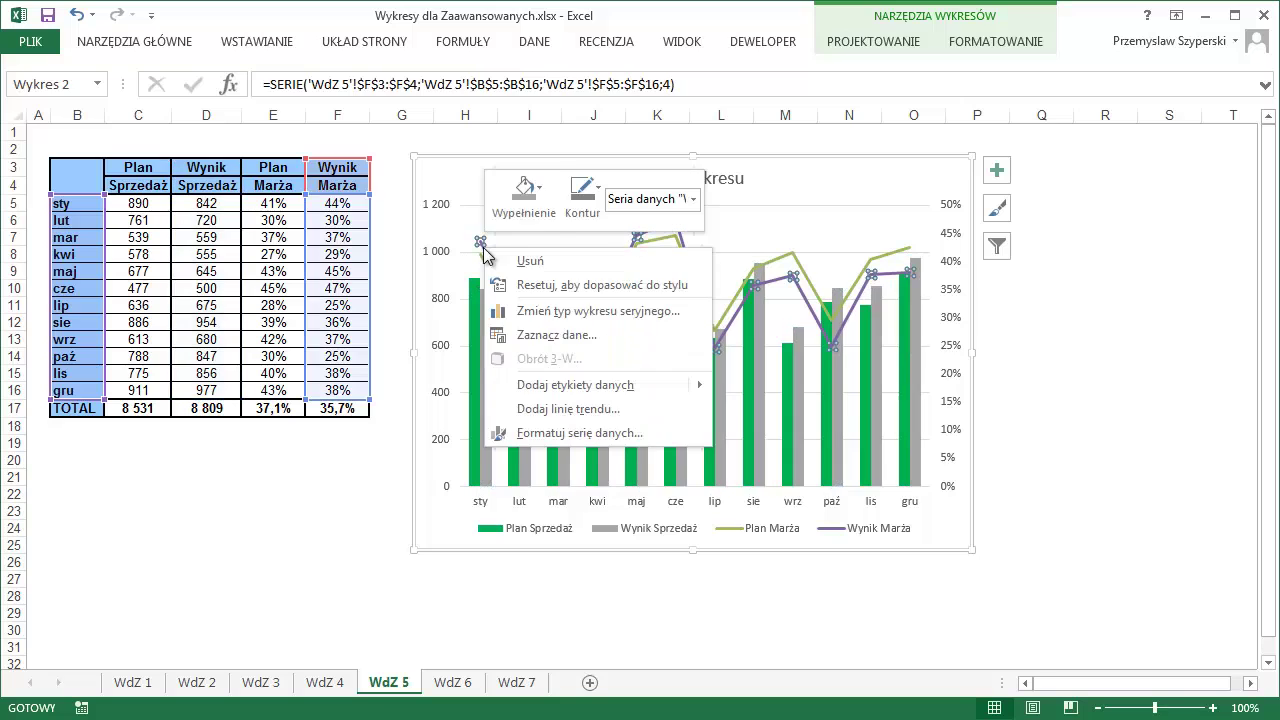
left_click(582, 195)
left_click(574, 349)
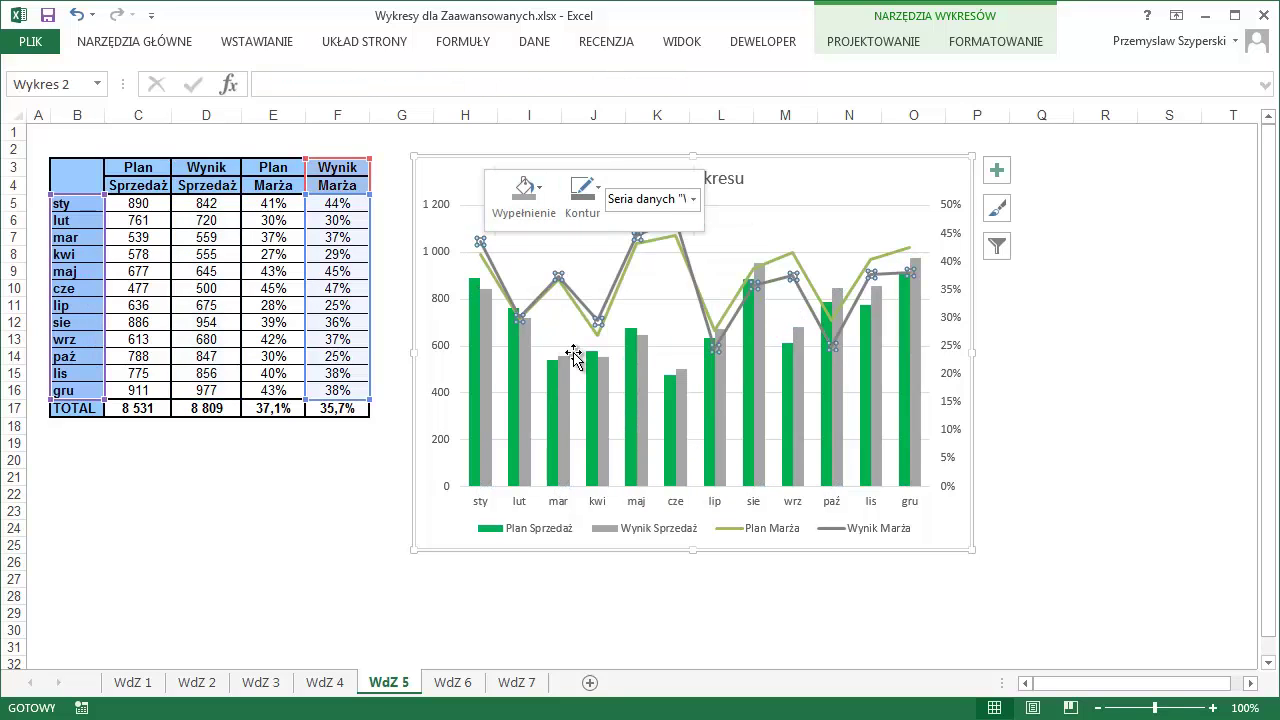
left_click(1081, 338)
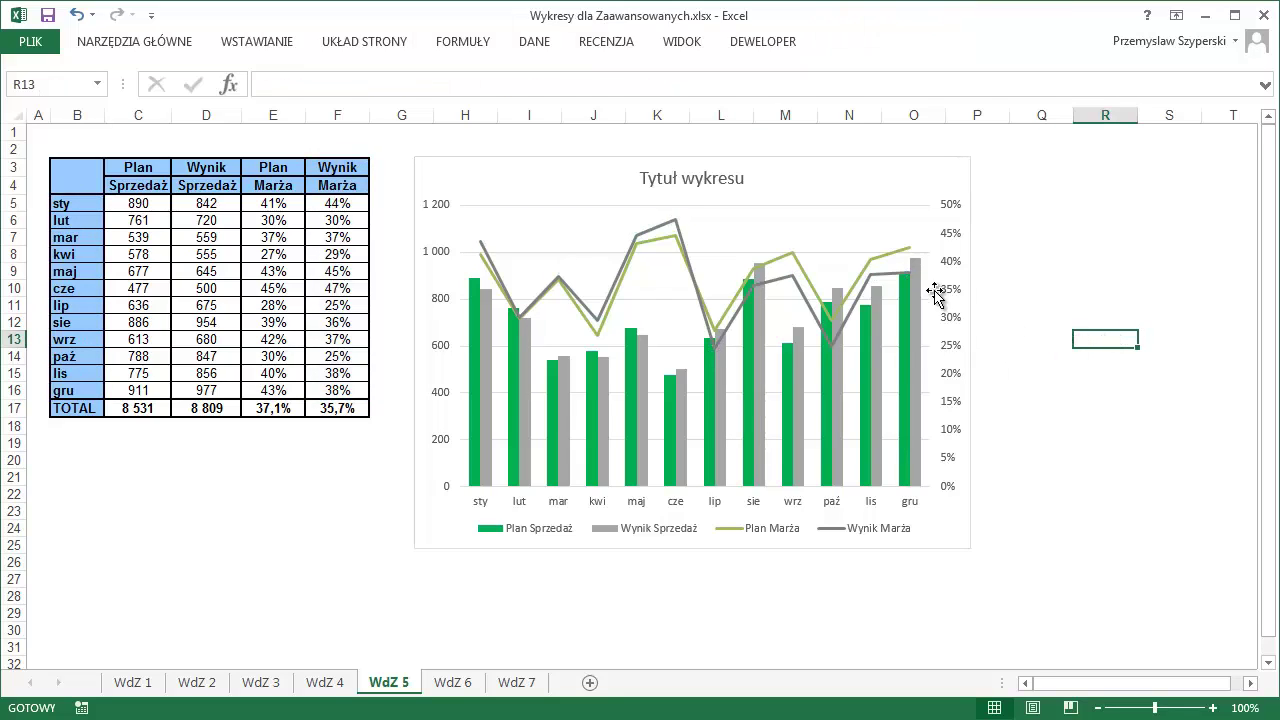
Set the primary value axis maximum to 1800 so the columns sit below the Marża lines
mouse_move(805, 298)
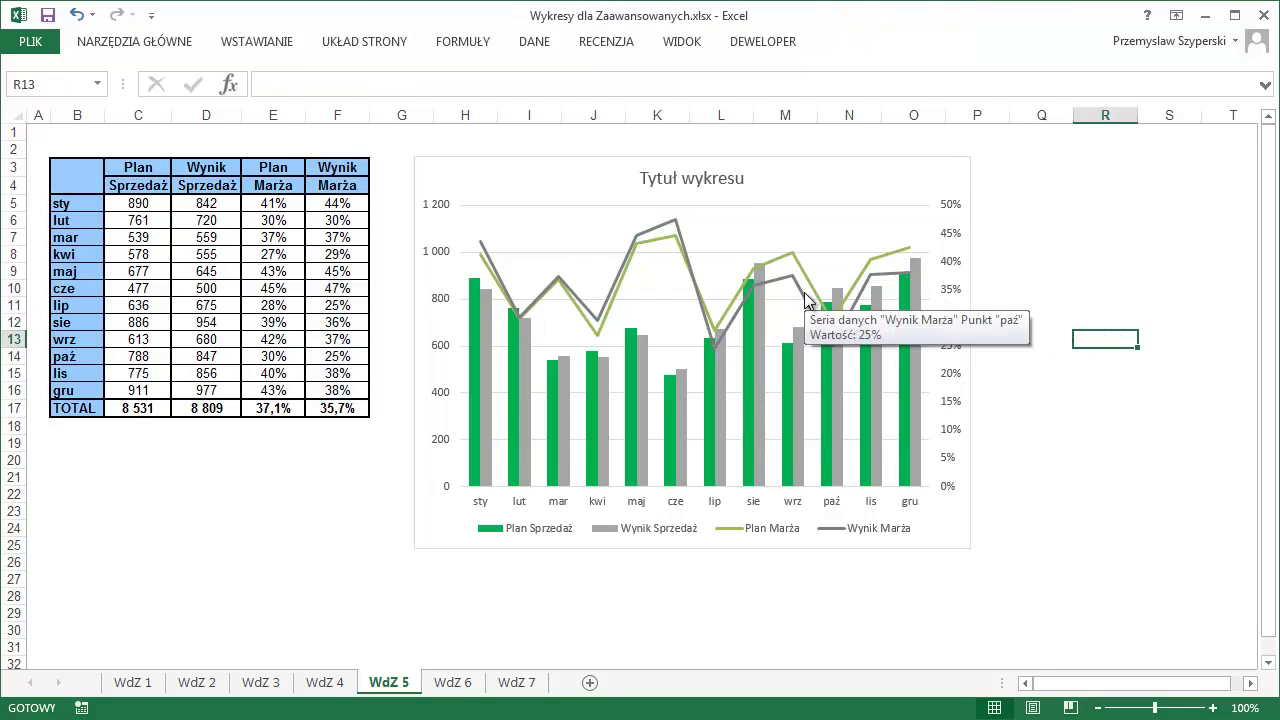
left_click(441, 304)
double_click(441, 304)
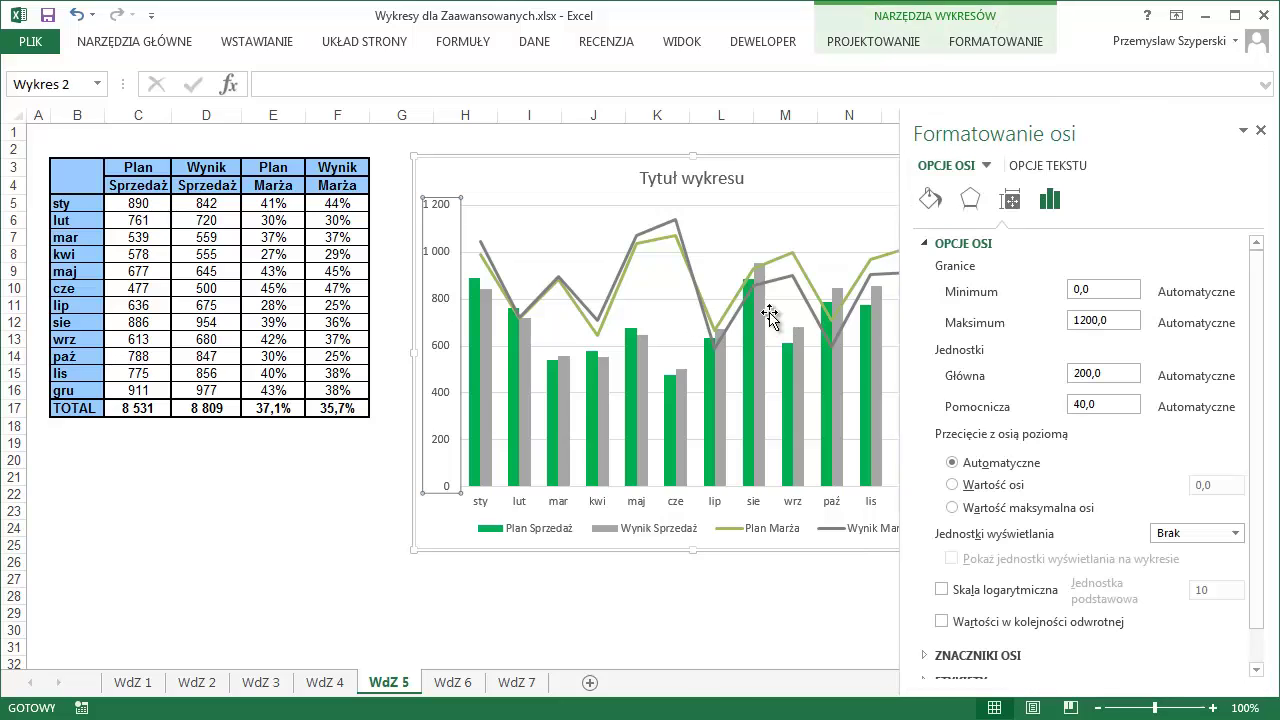
left_click(1079, 318)
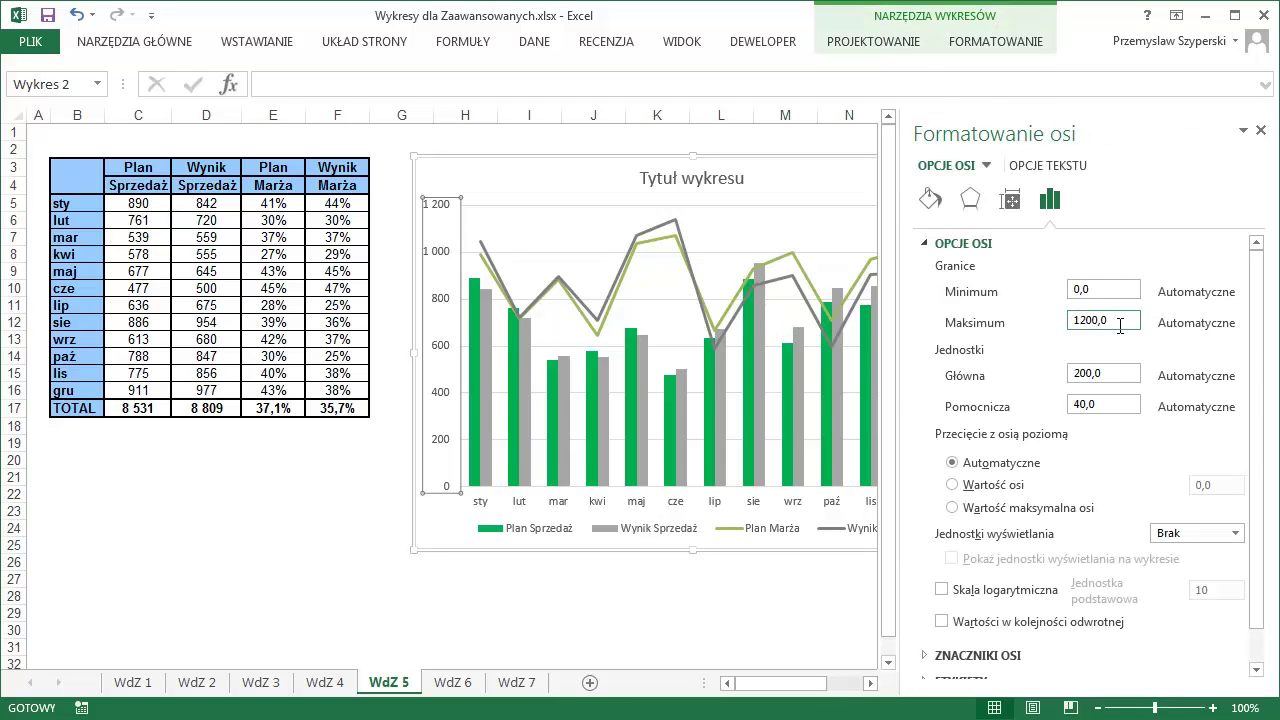
type("8")
key("Return")
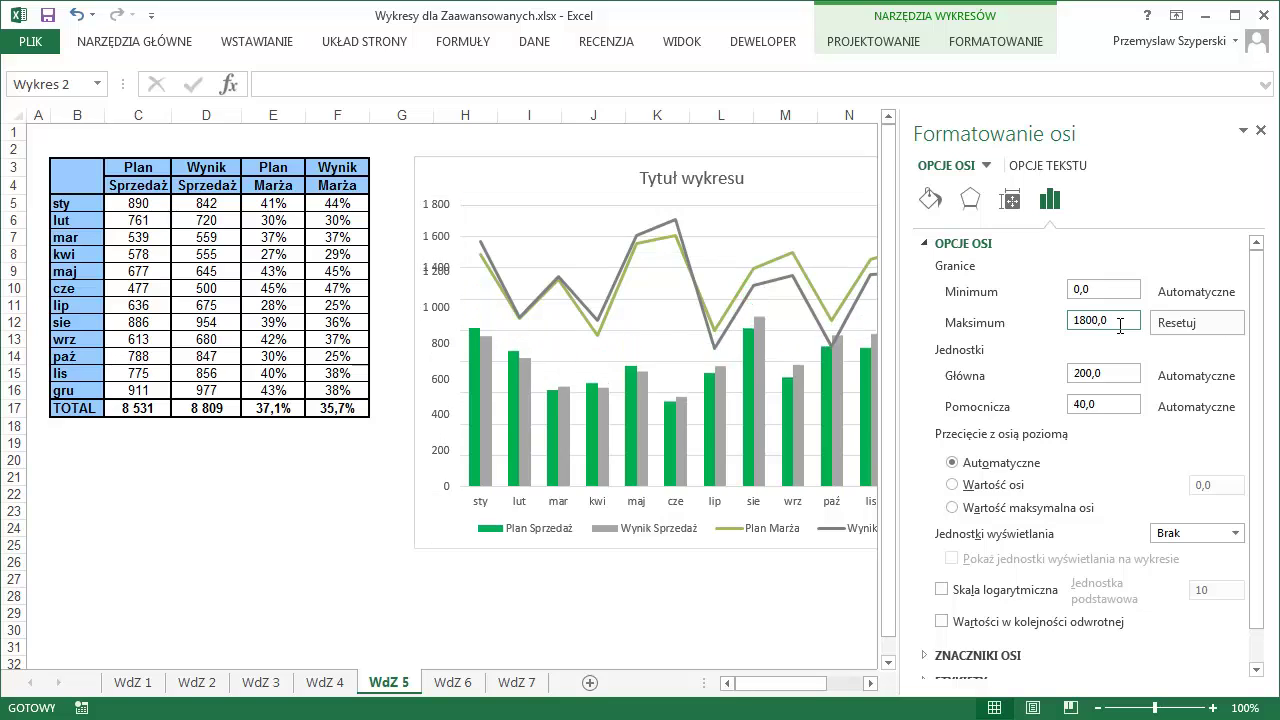
left_click(330, 511)
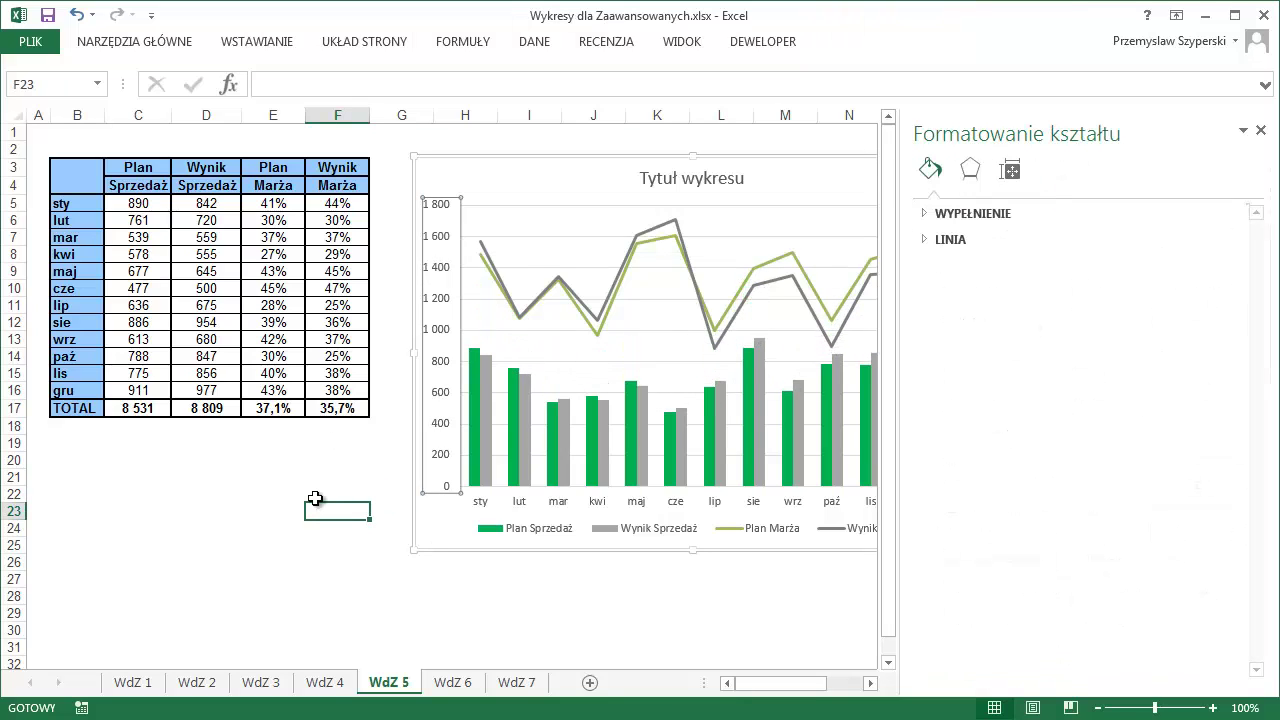
left_click(1260, 130)
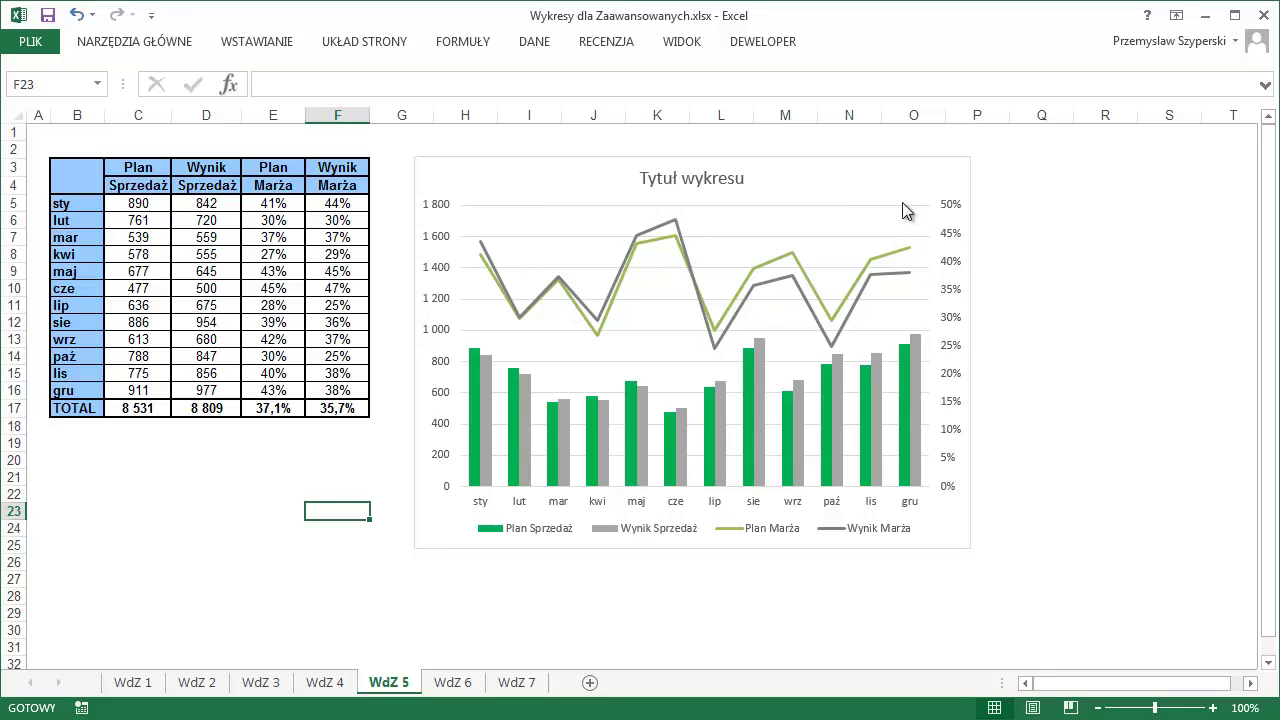
Retitle the combo chart 'Plany i Wyniki 2014' and move the title toward the top-left
left_click(865, 235)
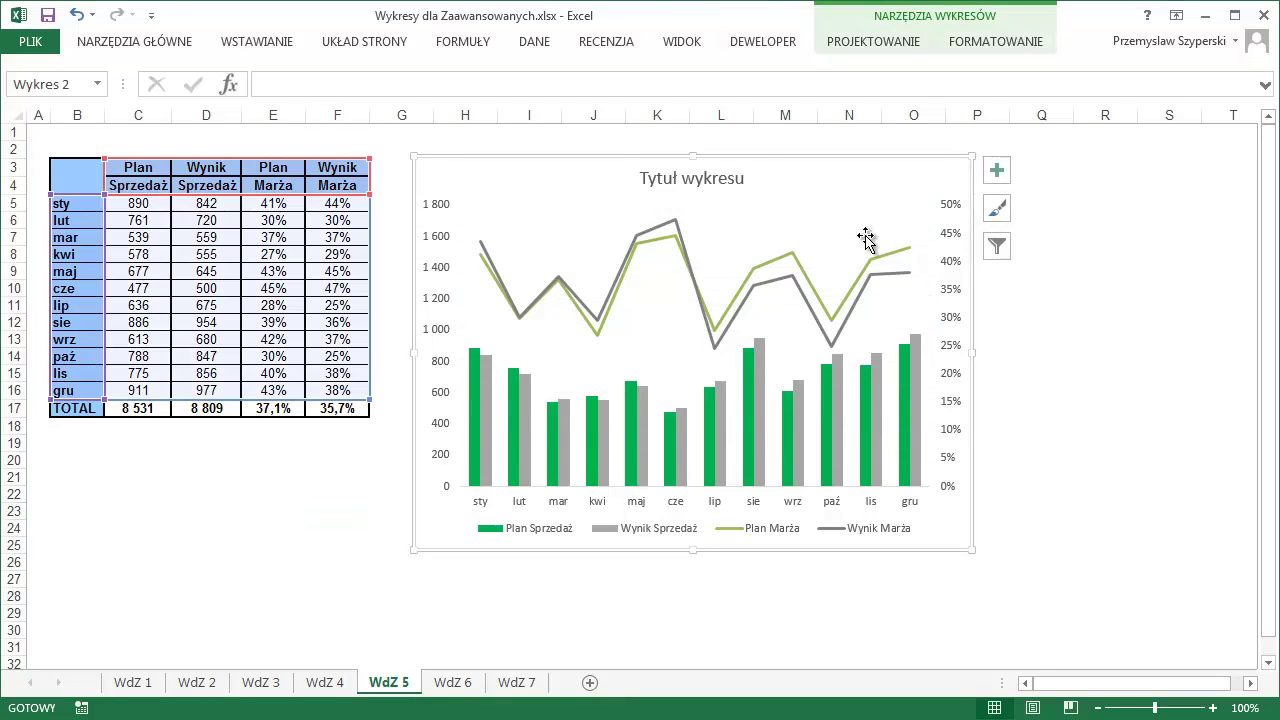
left_click(742, 178)
left_click_drag(744, 178, 590, 185)
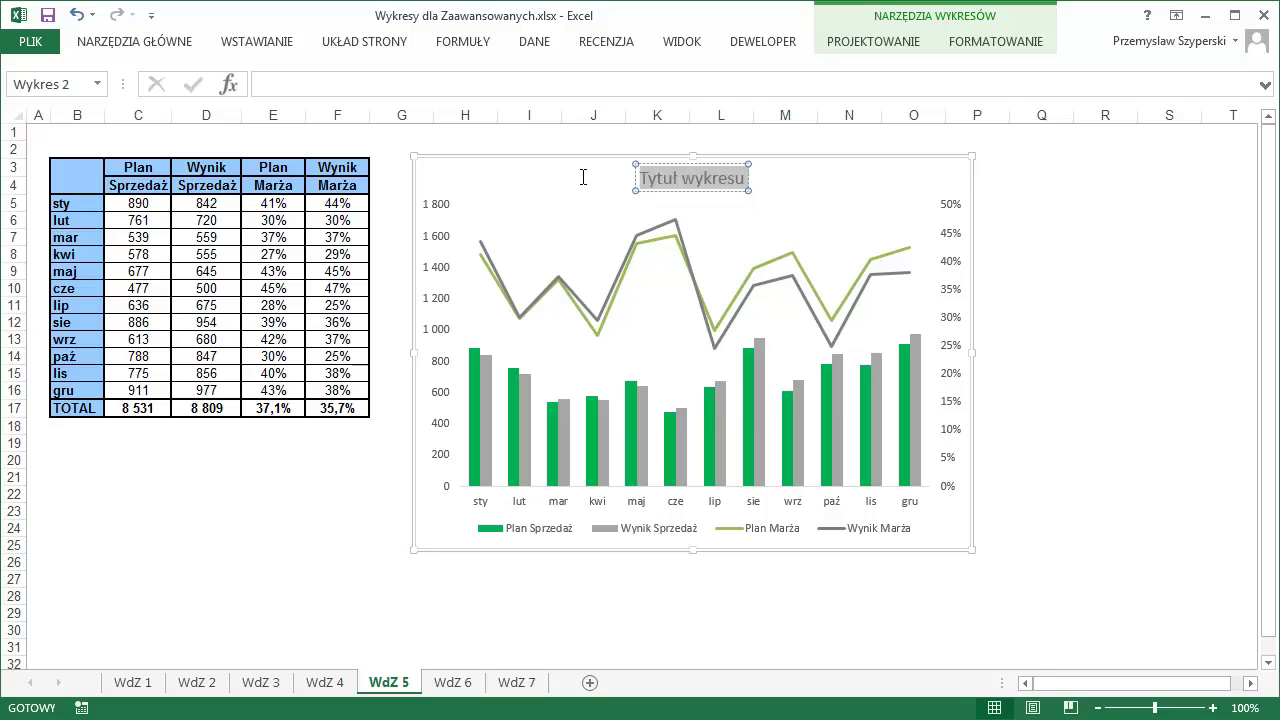
key("Delete")
type("P")
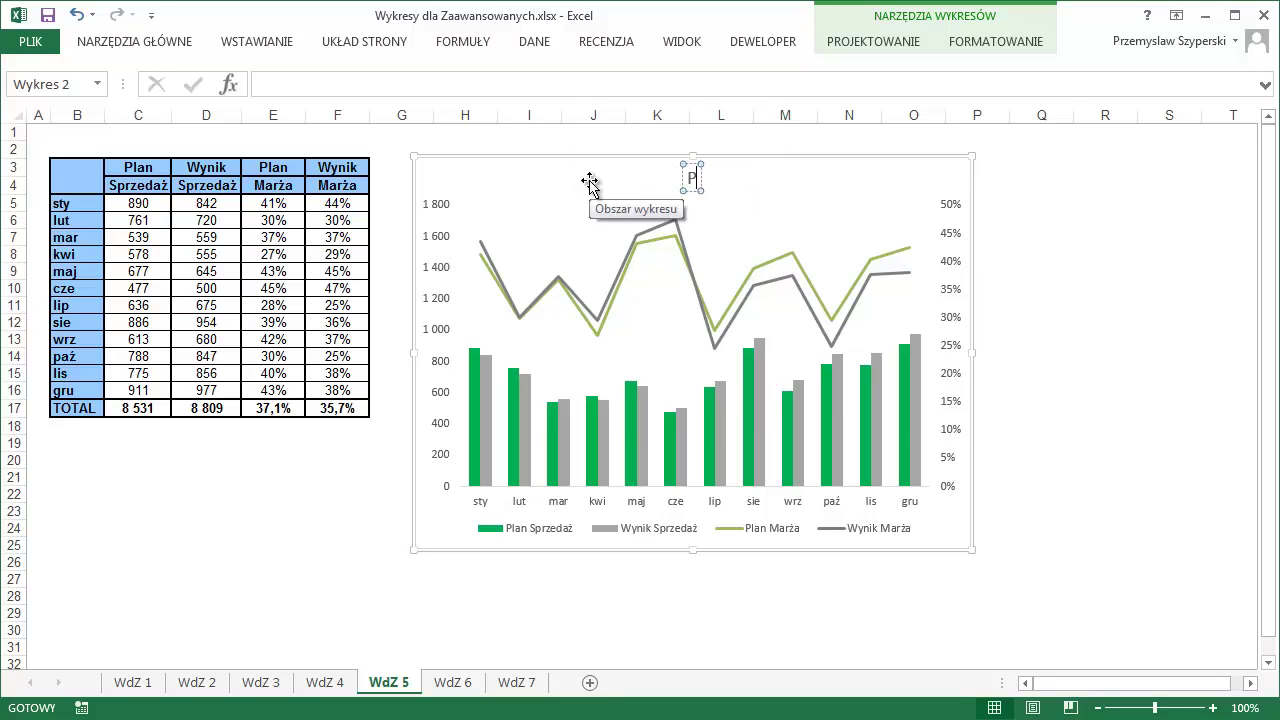
type("lany i")
type(" Wyniki")
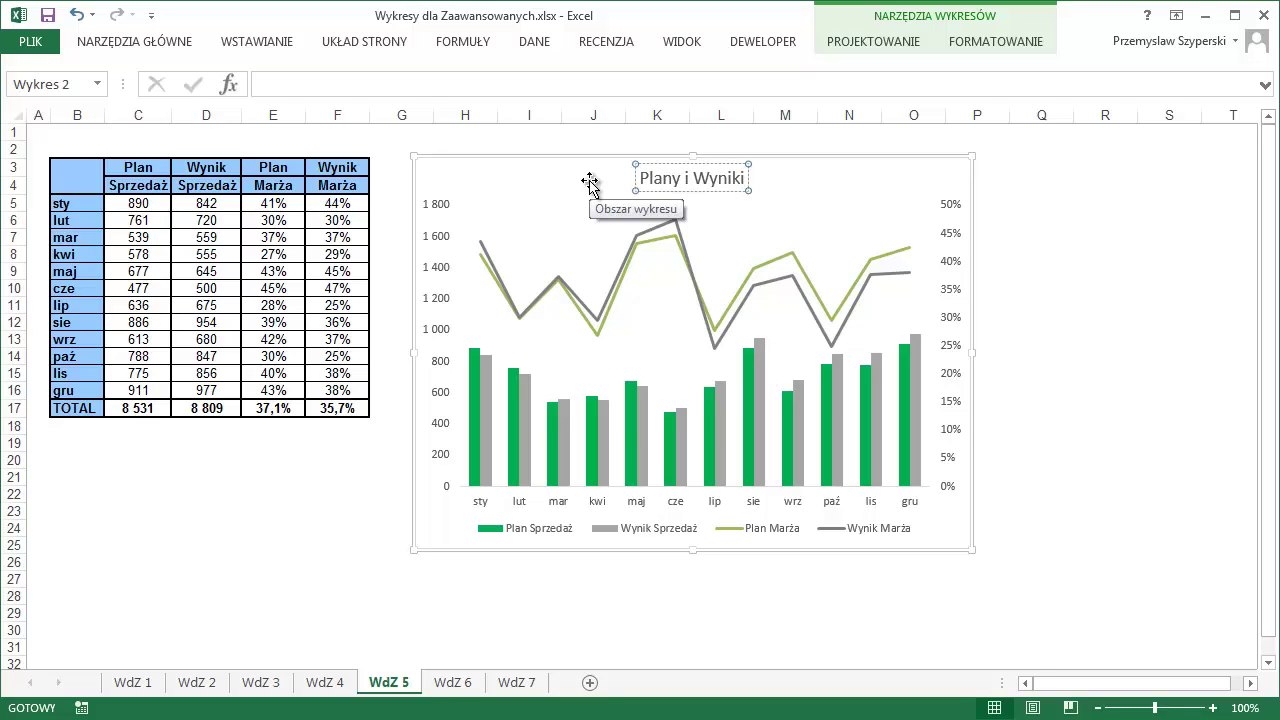
type(" 2014")
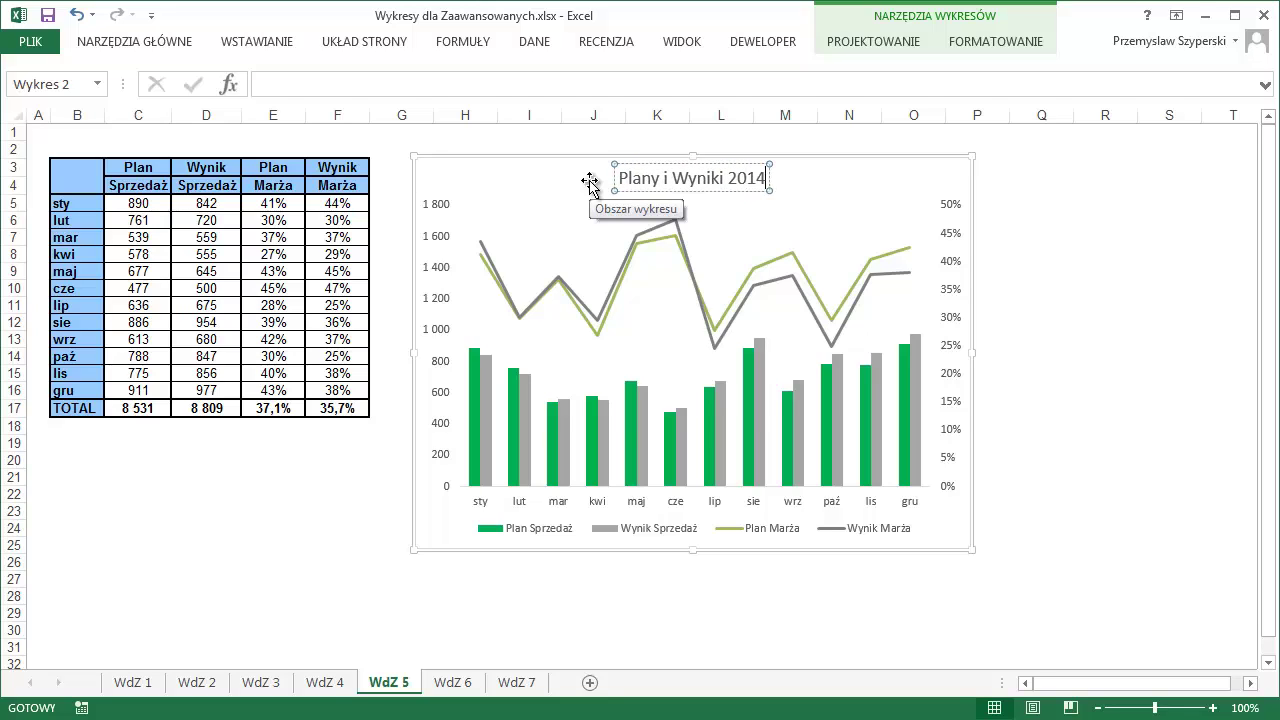
left_click_drag(659, 191, 530, 198)
Make the chart title 16-point bold and shift it slightly left
left_click(150, 41)
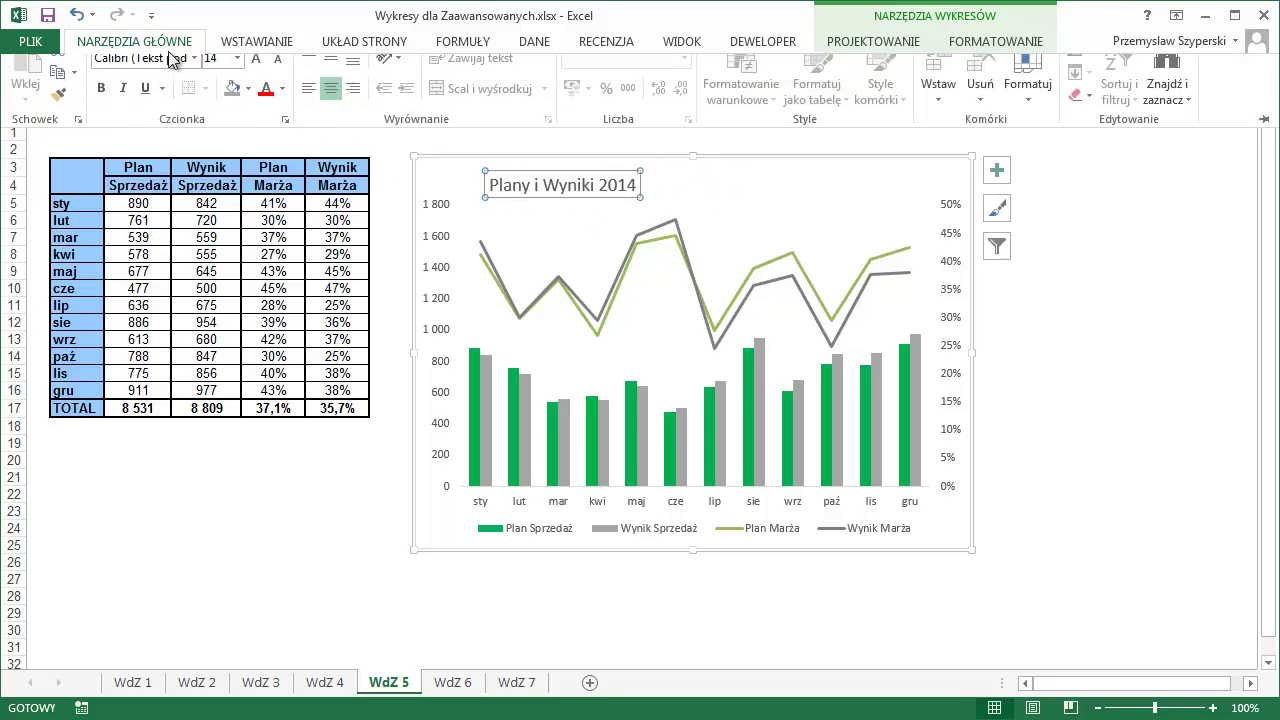
left_click(257, 76)
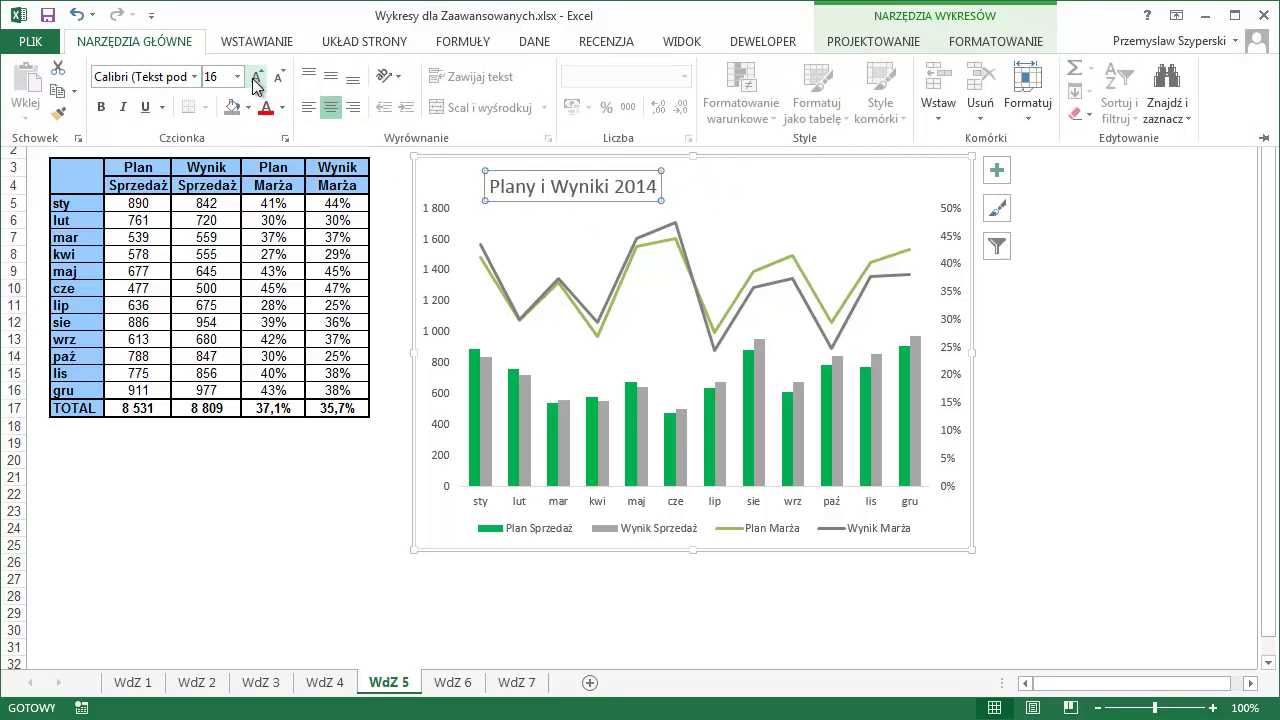
left_click(102, 107)
left_click_drag(603, 201, 591, 203)
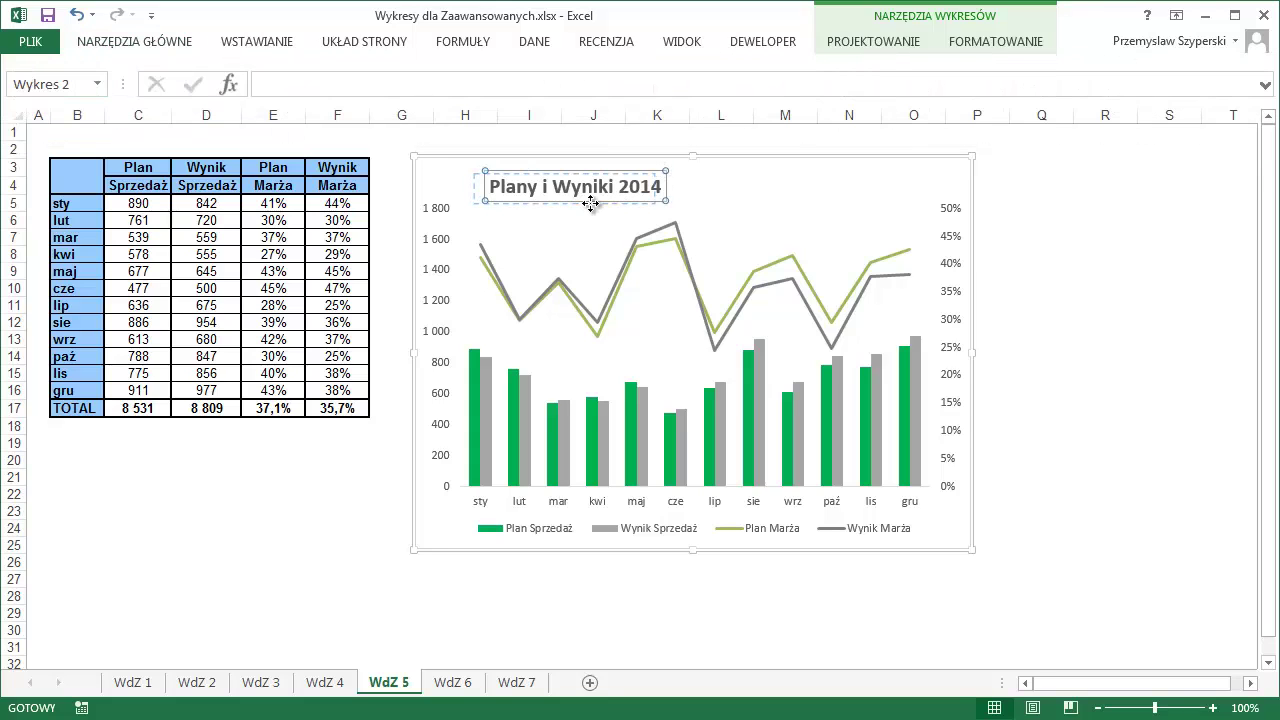
Stretch the plot area taller and nudge the title up into the corner
left_click(440, 248)
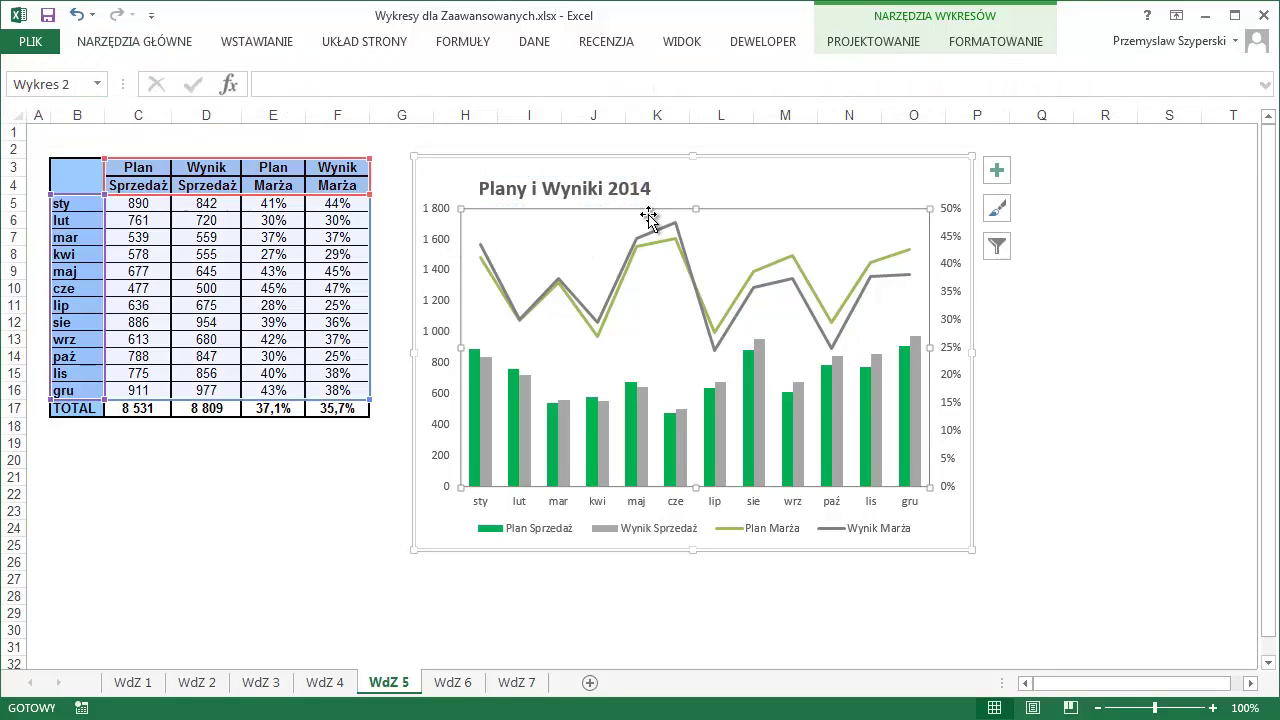
left_click(650, 222)
left_click_drag(694, 208, 695, 182)
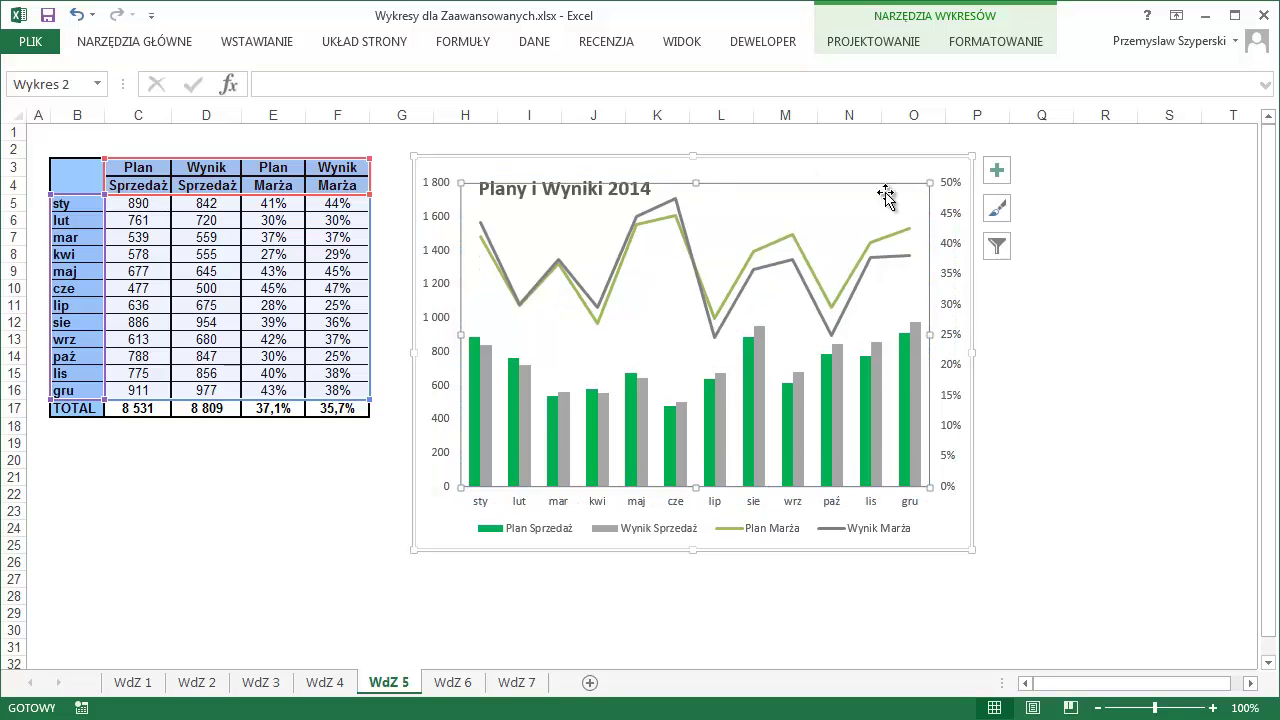
left_click(1065, 280)
left_click(527, 192)
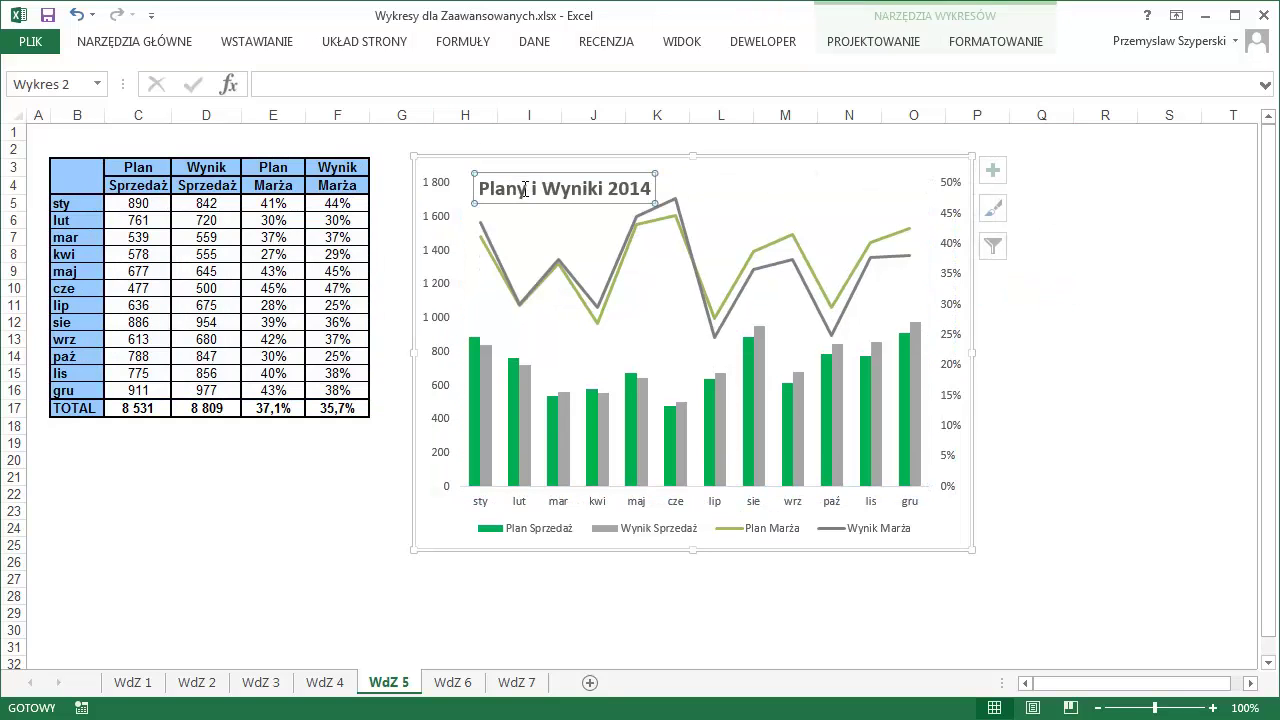
left_click_drag(527, 202, 523, 191)
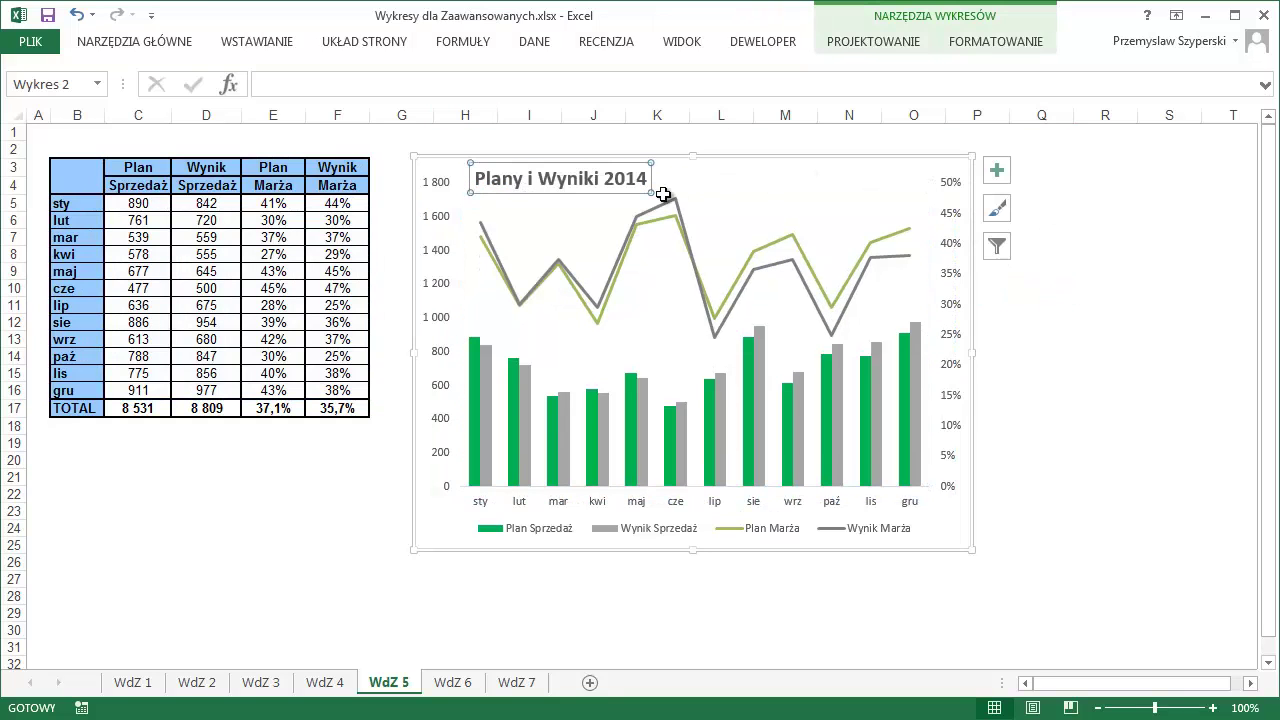
left_click(1061, 354)
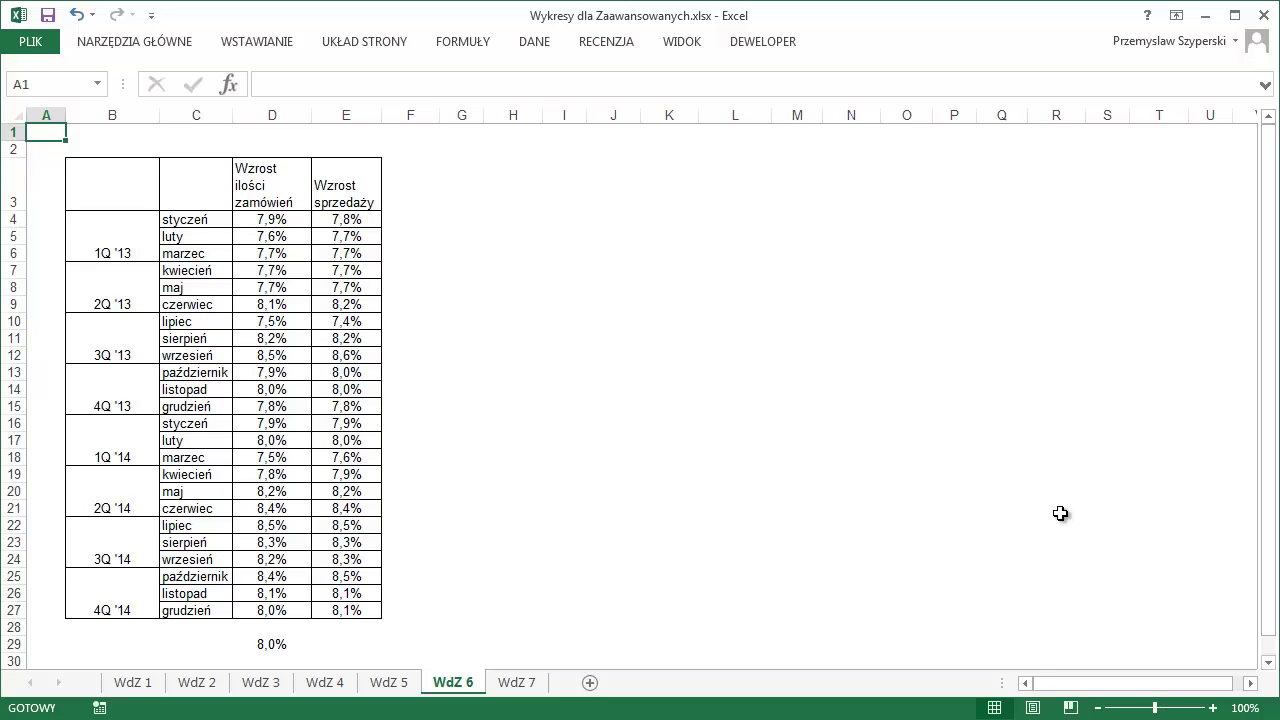
Insert a plain scatter chart from D4:E27 and place it, enlarged, beside the table
mouse_move(268, 220)
left_mouse_down()
mouse_move(333, 500)
mouse_move(337, 606)
left_mouse_up()
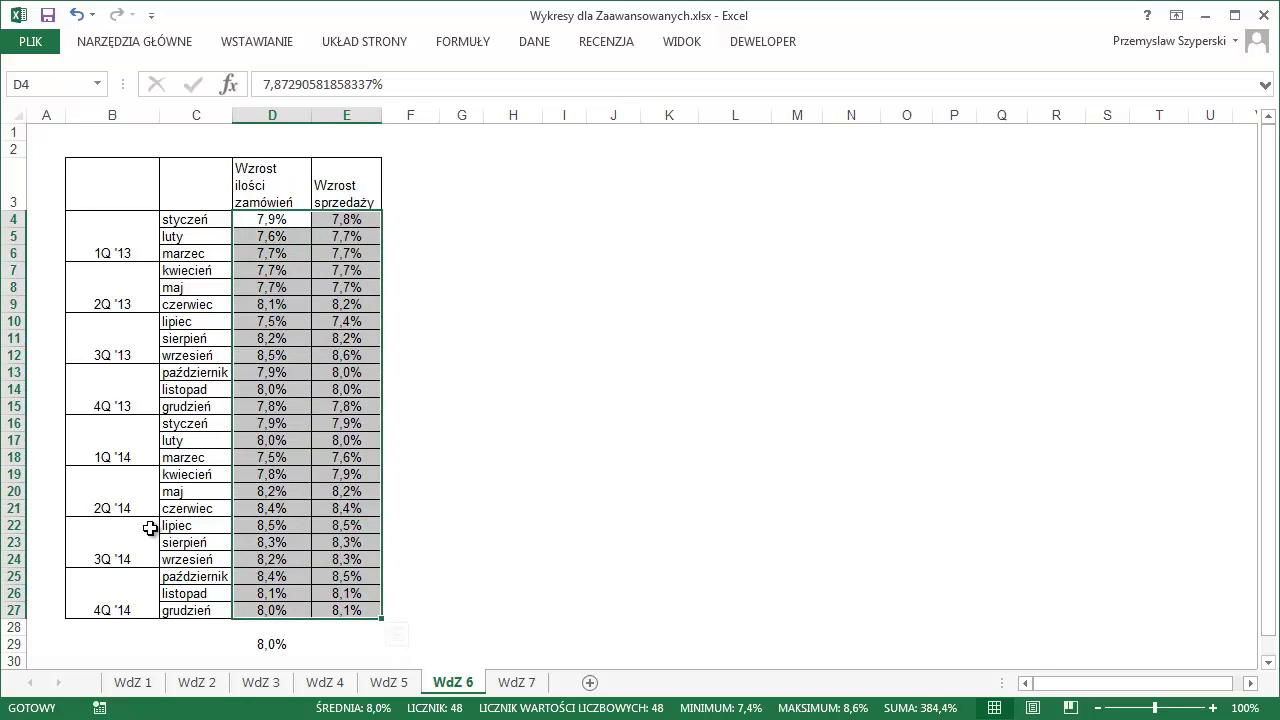
left_click(245, 44)
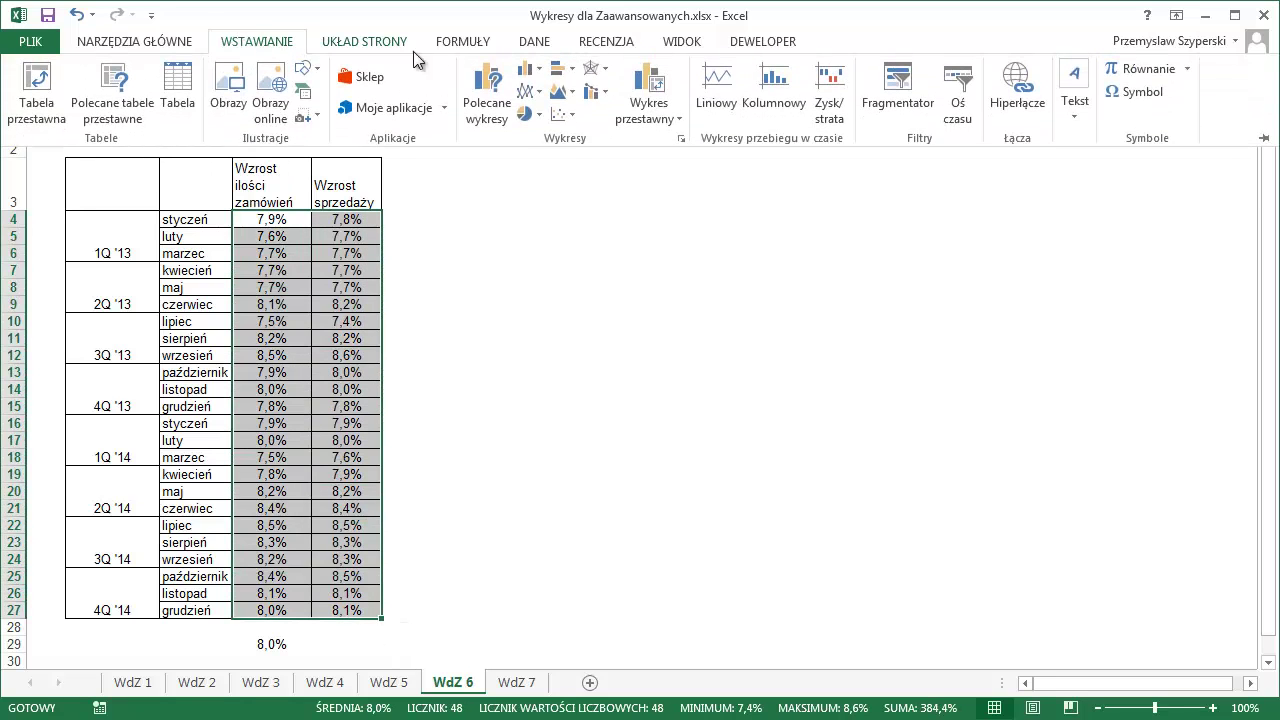
left_click(557, 114)
left_click(581, 174)
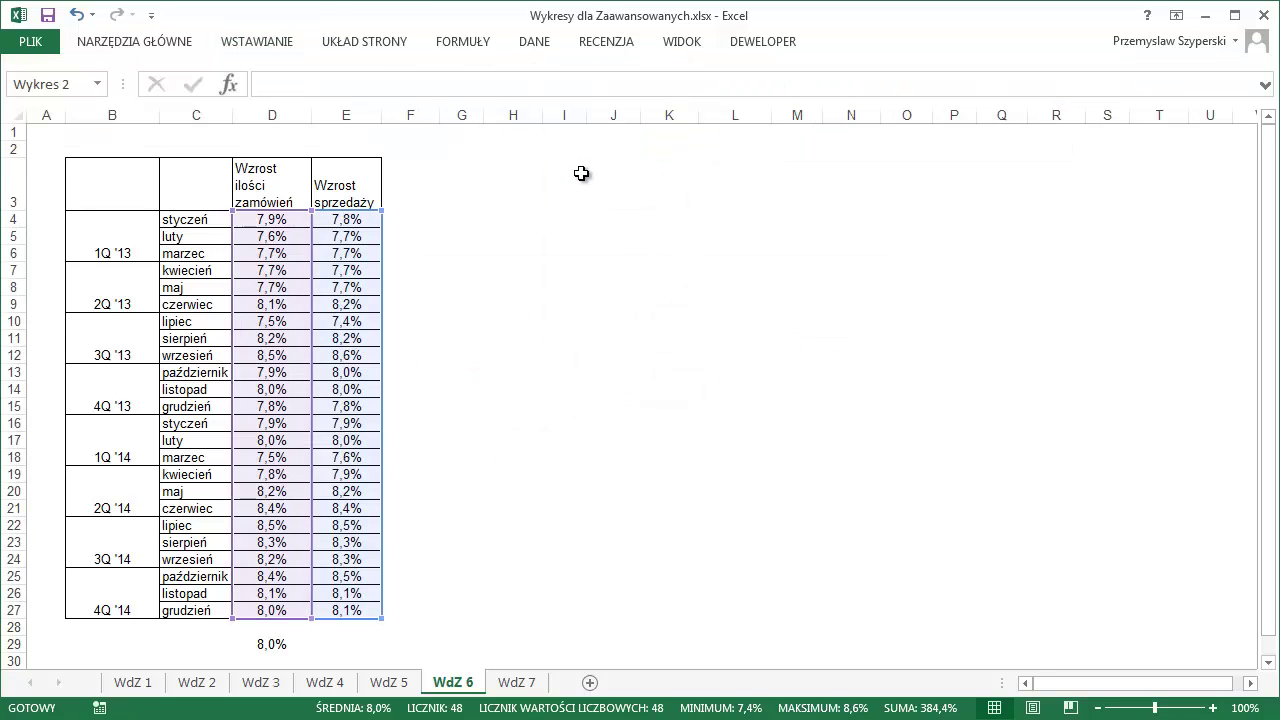
left_click_drag(592, 256, 577, 156)
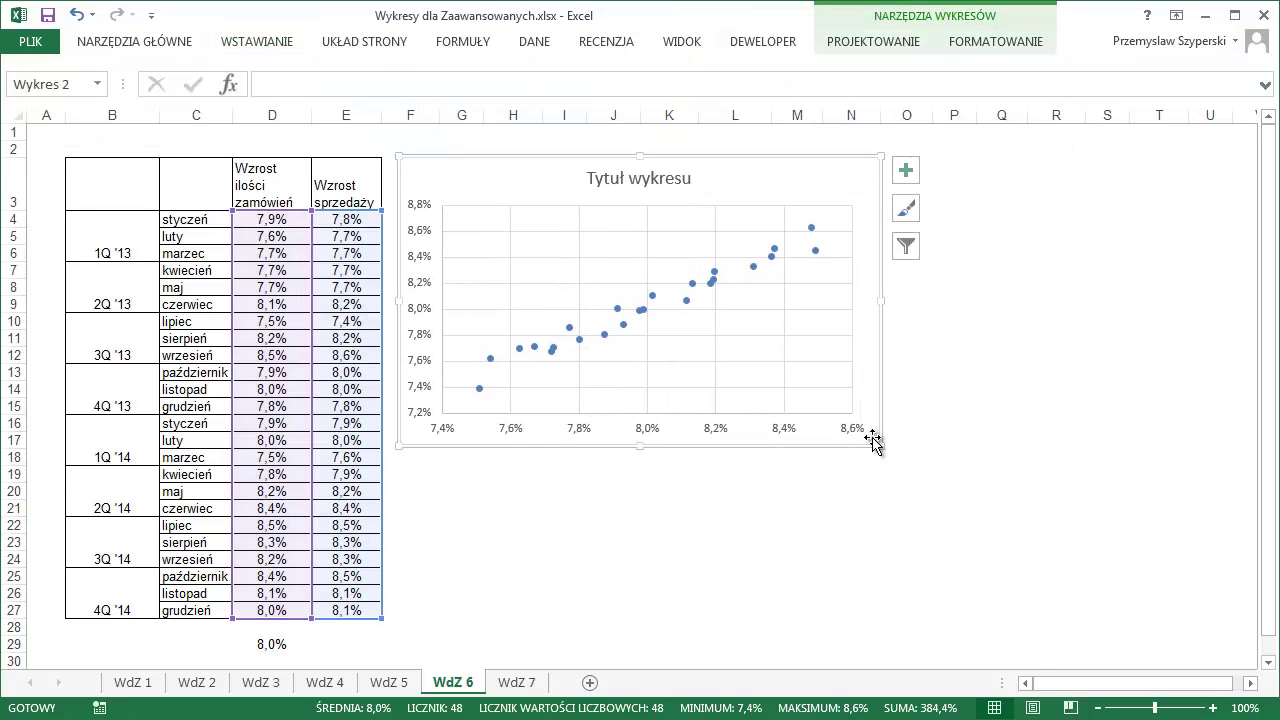
left_click_drag(873, 443, 1063, 548)
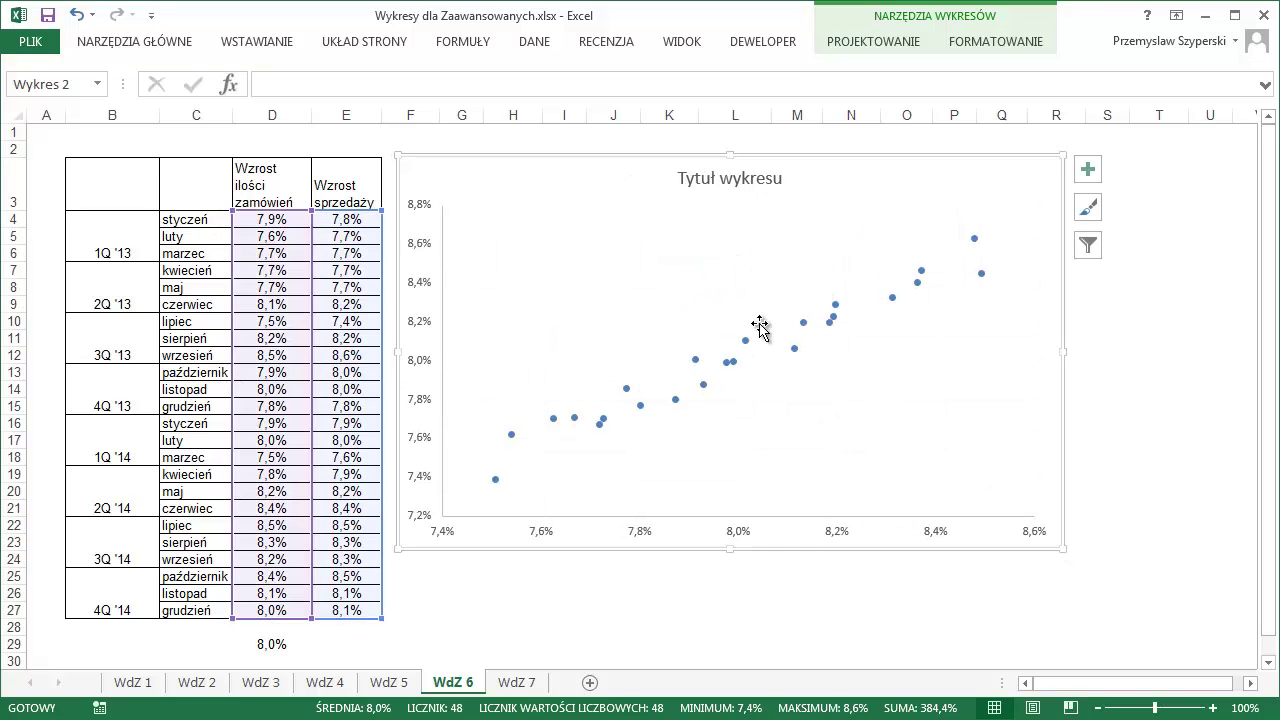
Add a linear trendline to the scatter series showing its equation and R² value
mouse_move(749, 342)
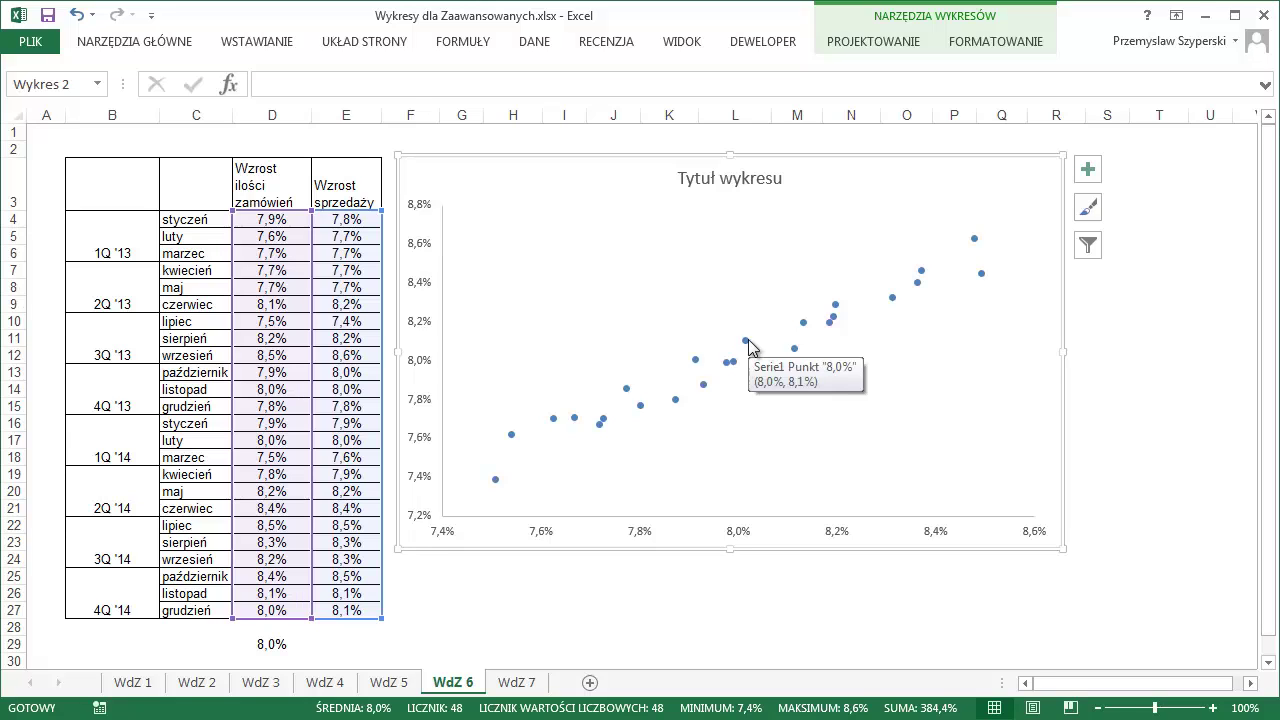
right_click(749, 343)
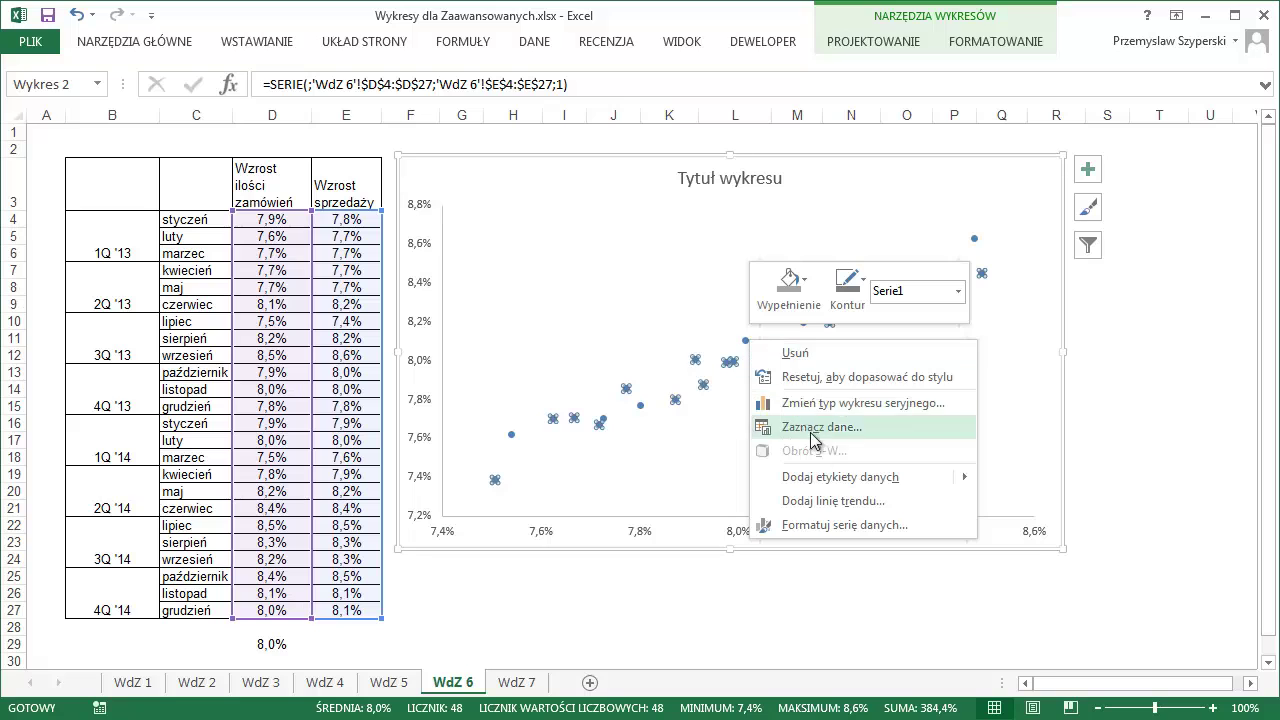
left_click(830, 501)
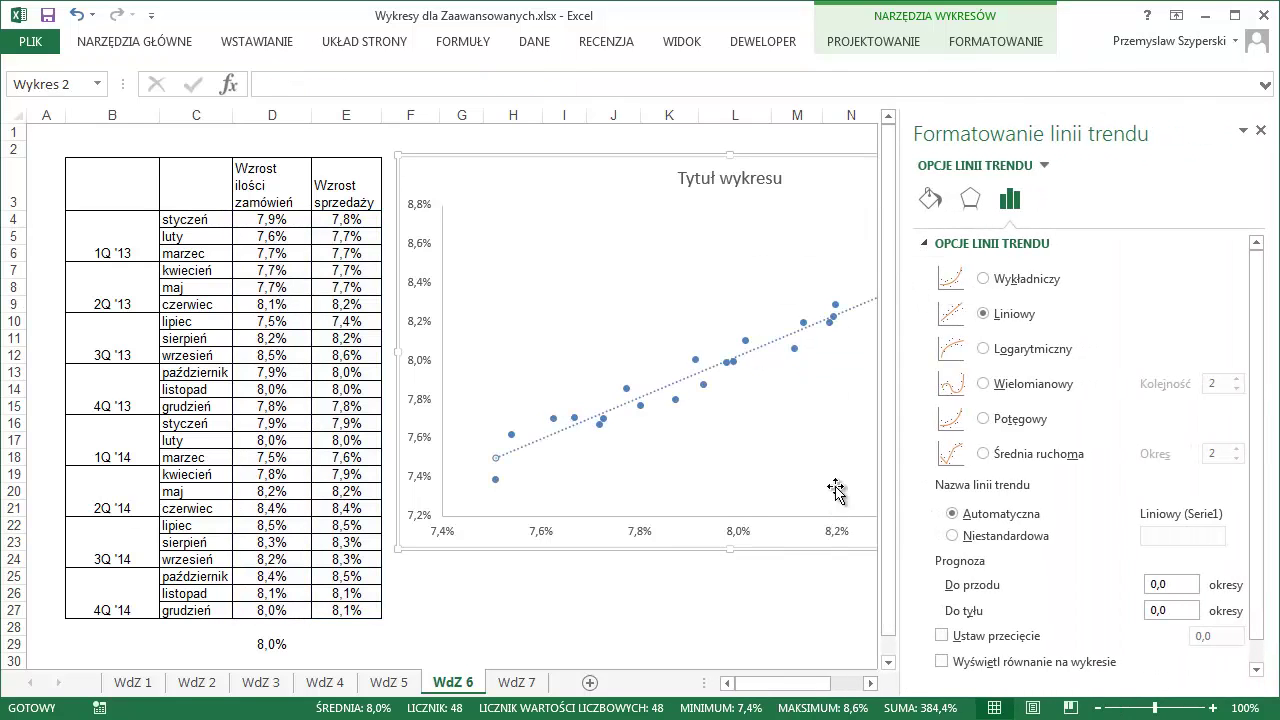
left_click(870, 684)
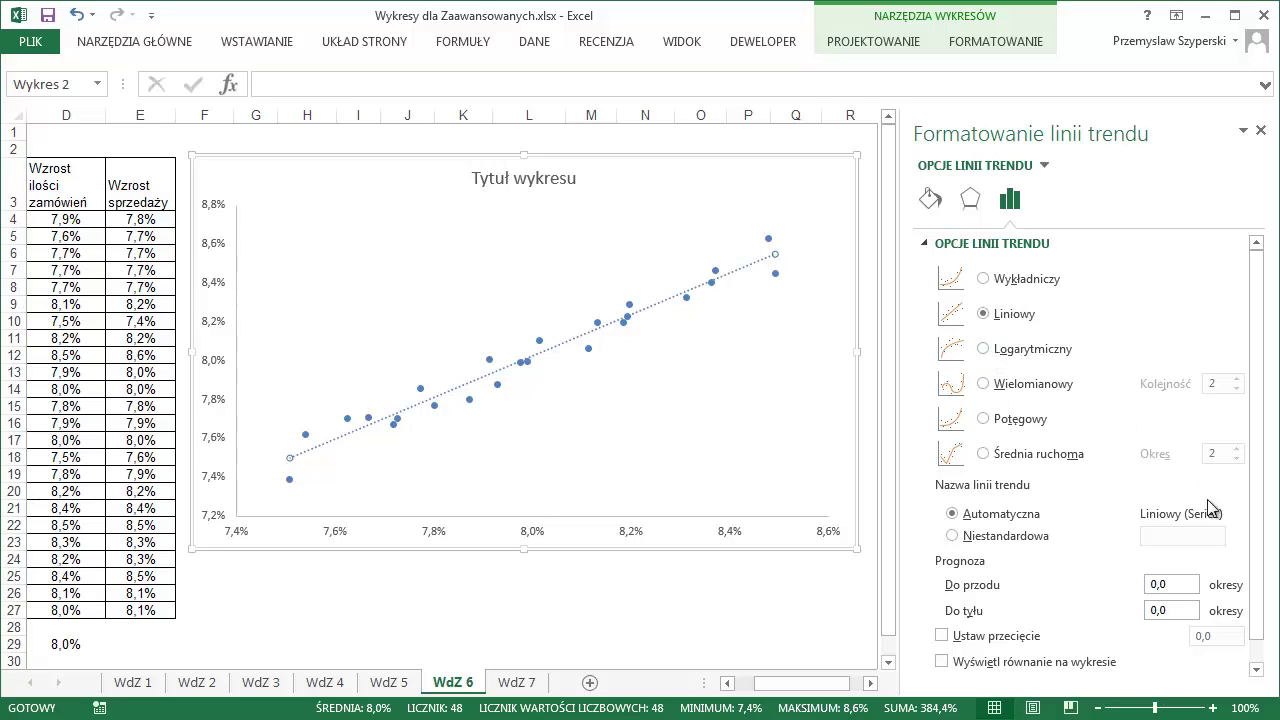
scroll(1160, 580, "down", 1)
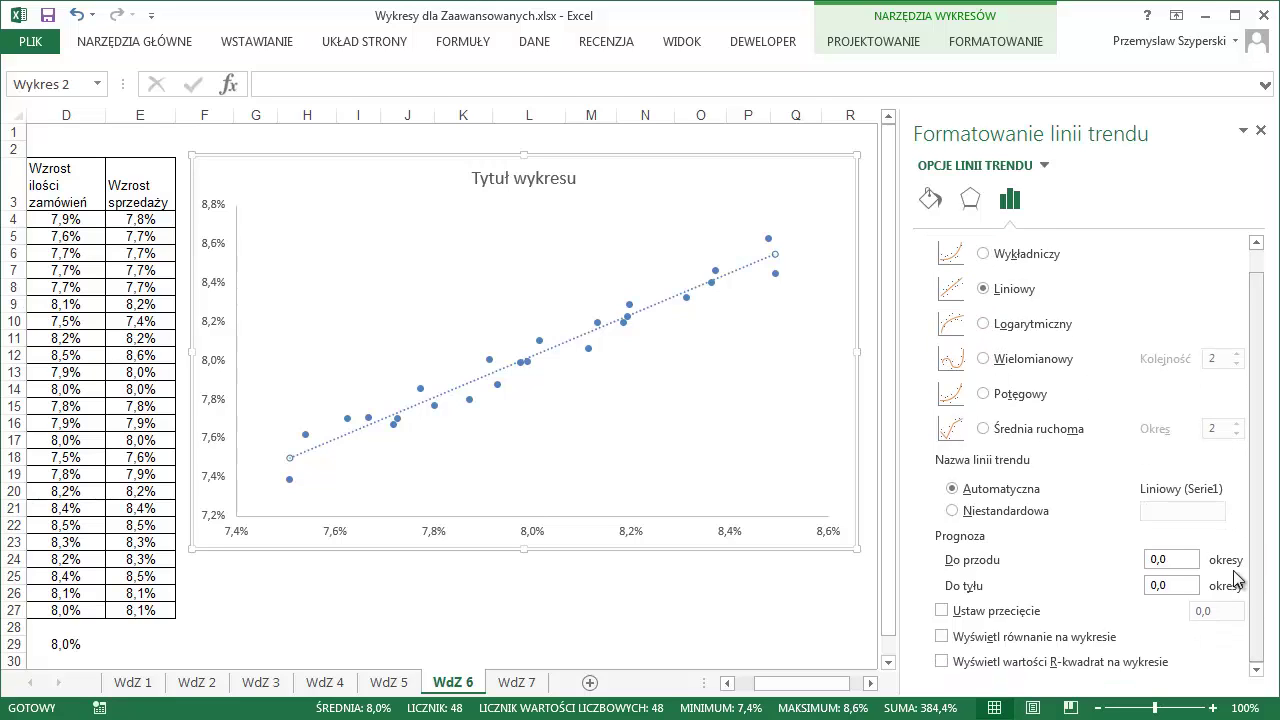
left_click(942, 638)
left_click(942, 662)
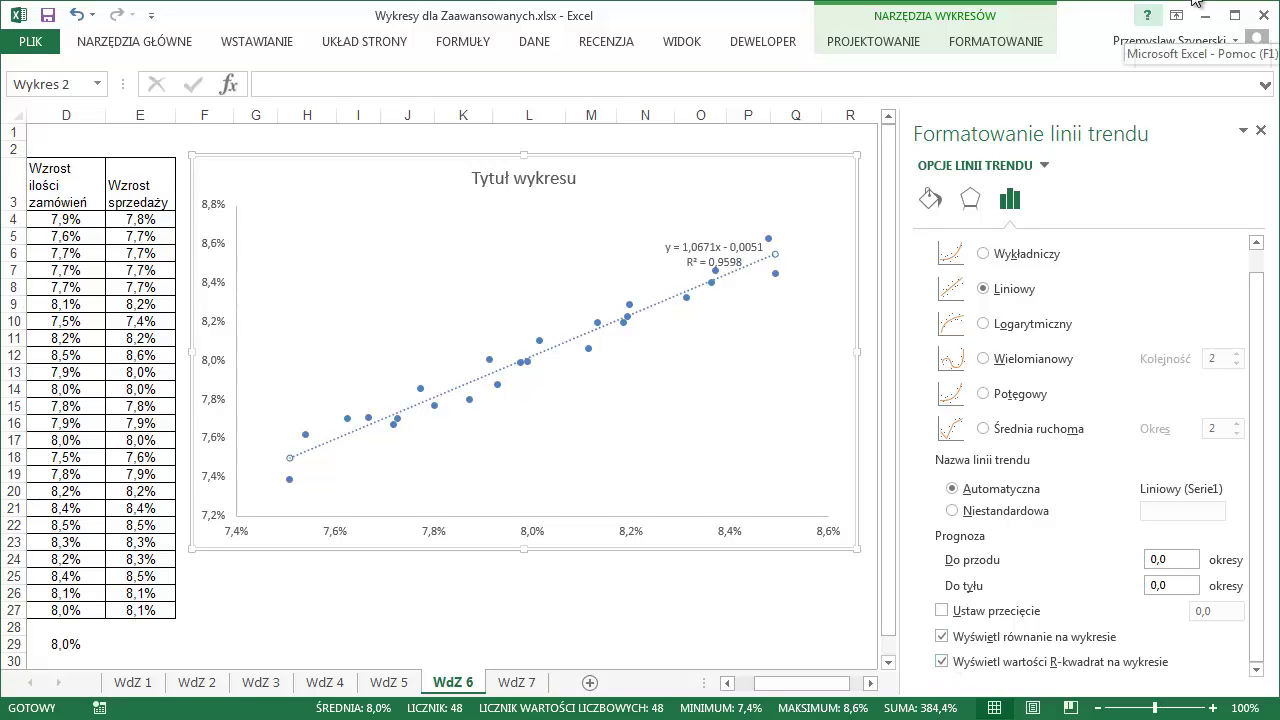
left_click(1260, 131)
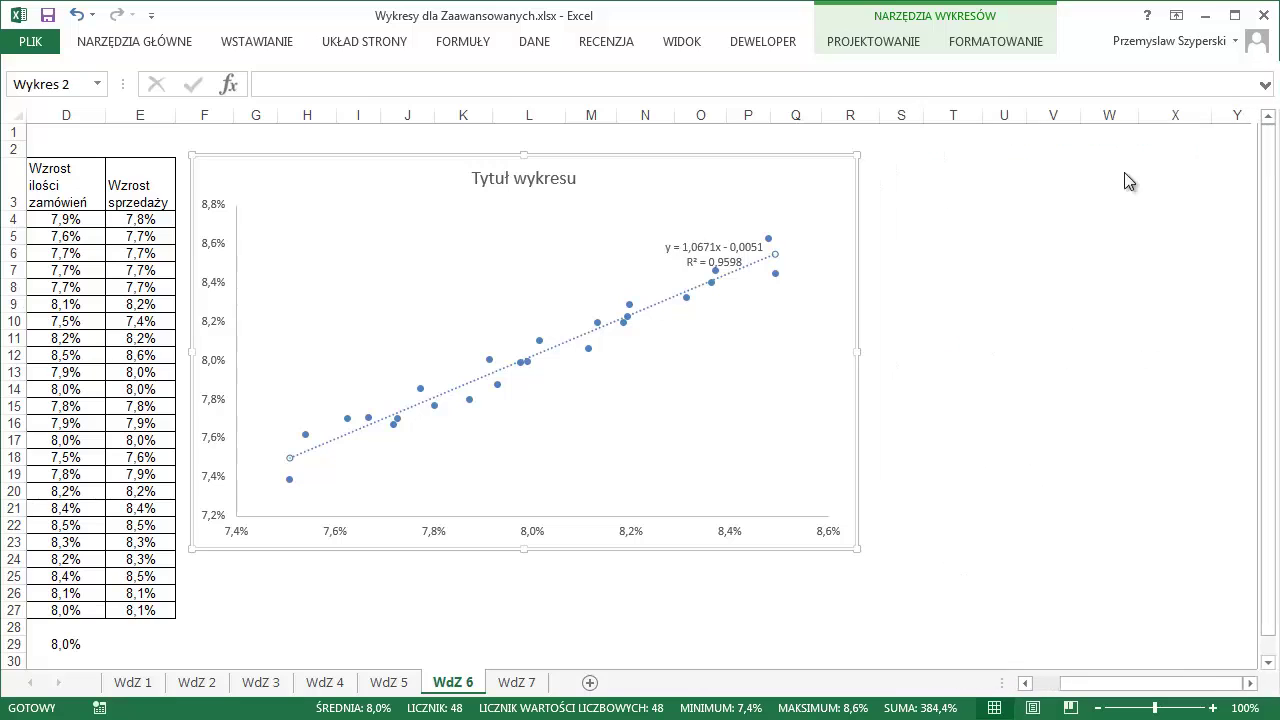
Move the trendline equation and R² label above the data points
left_click(1040, 683)
left_click(919, 265)
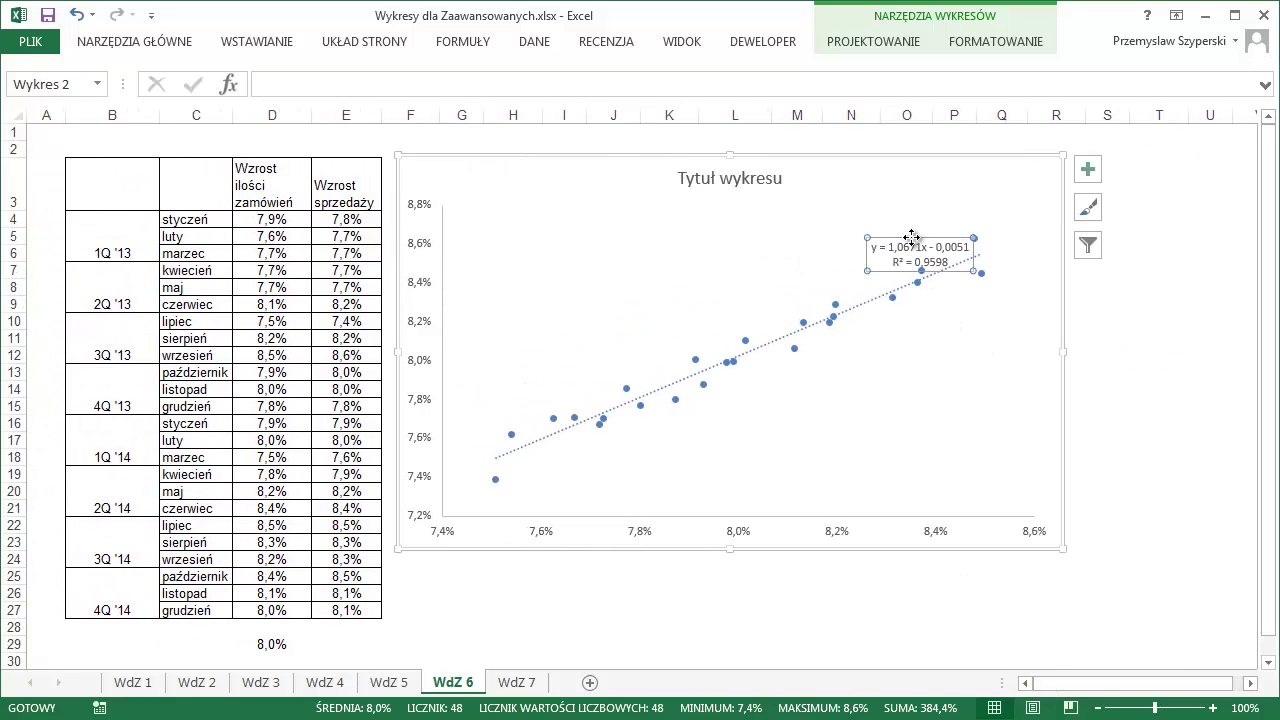
left_click_drag(912, 237, 834, 230)
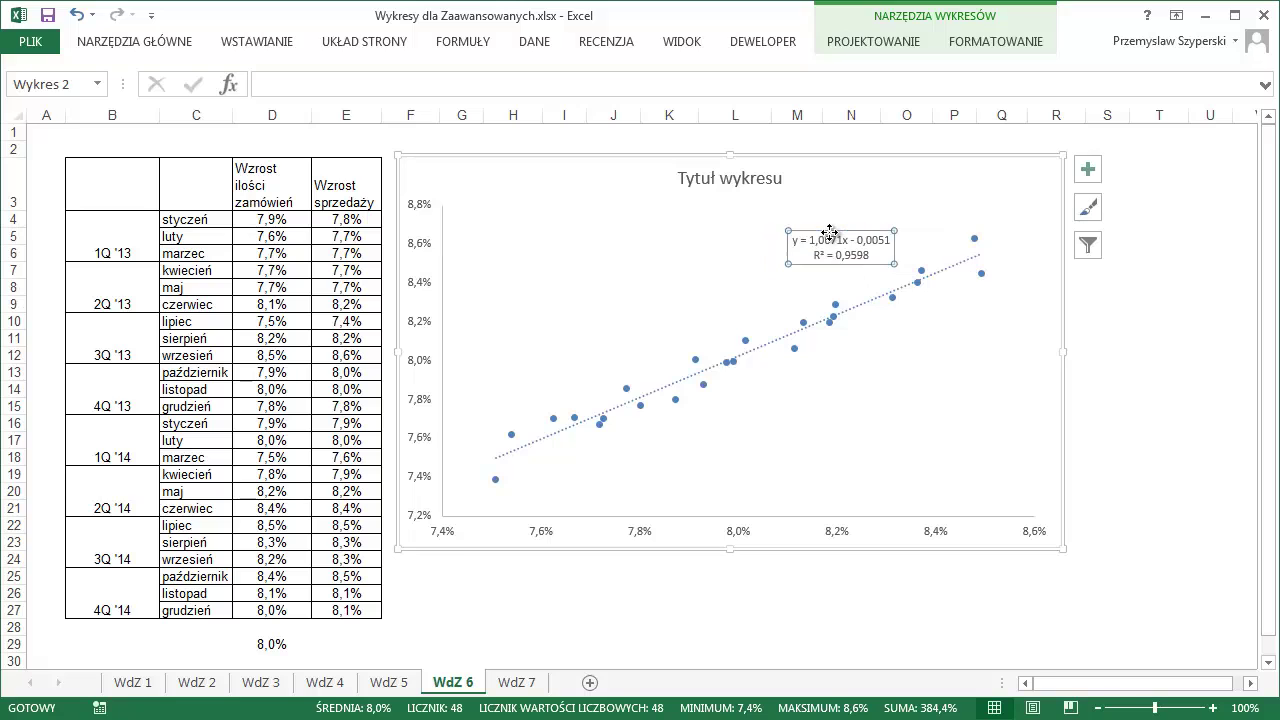
Enlarge the label font to 11, copy the equation text, and select cell E29
left_click(124, 43)
left_click(256, 77)
left_click(256, 77)
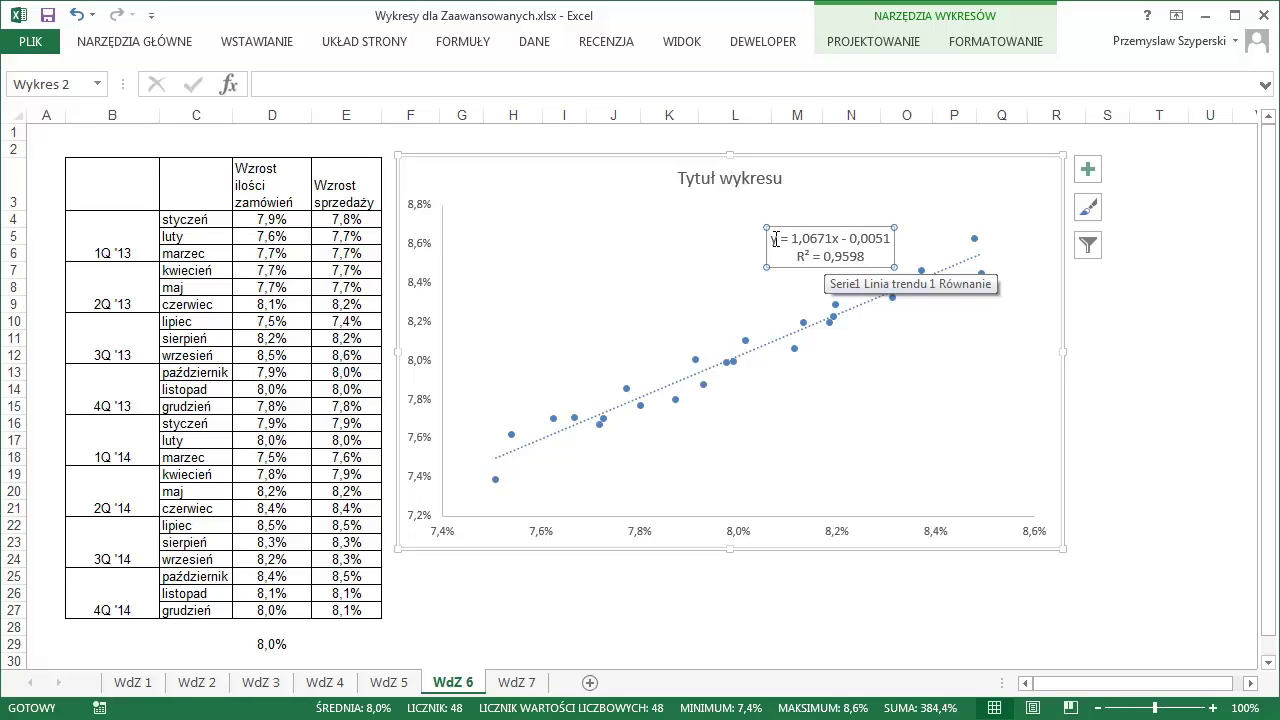
left_click_drag(777, 239, 928, 240)
key("ctrl+c")
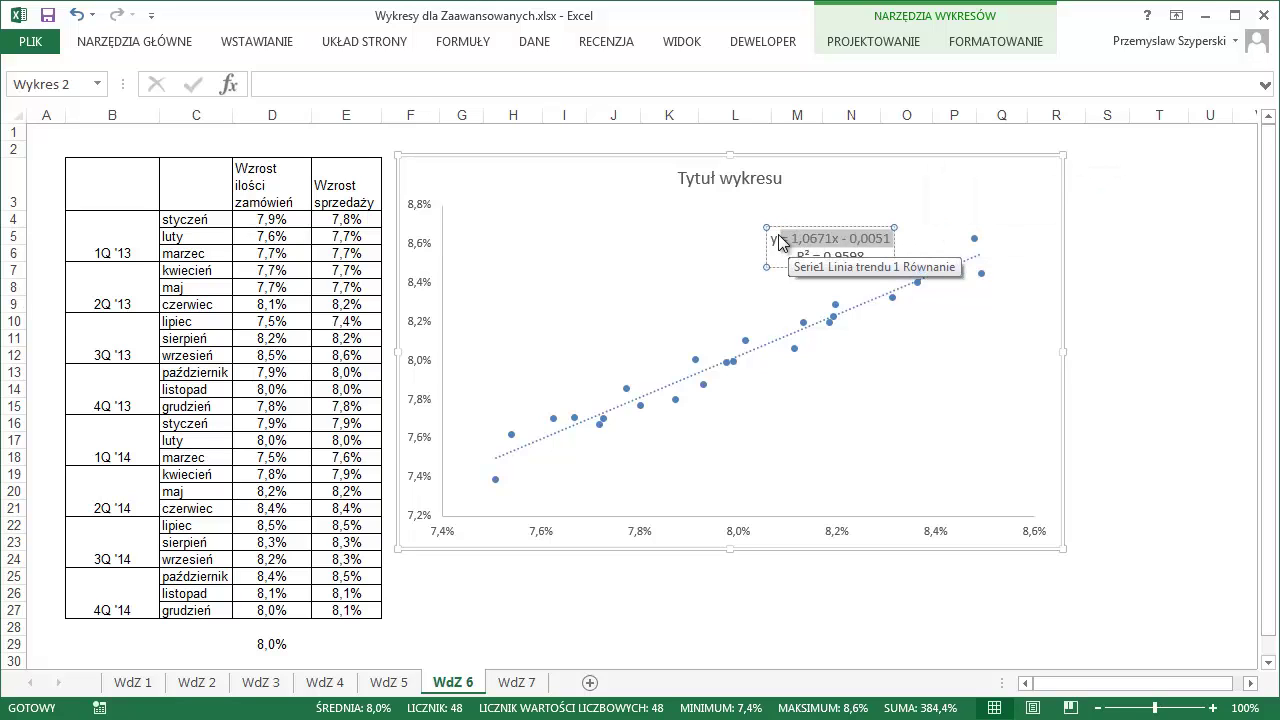
left_click(330, 645)
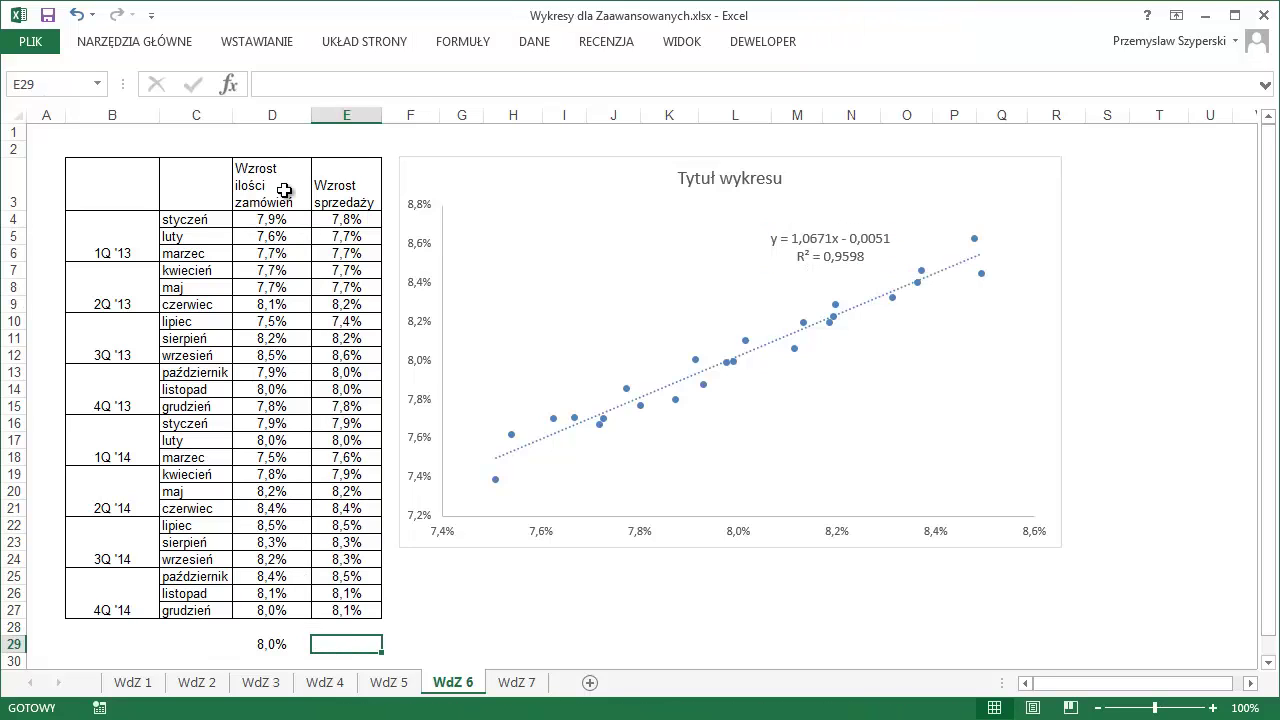
Enter the pasted equation in E29 with x replaced by *D29, giving 8,0% growth
left_click(298, 84)
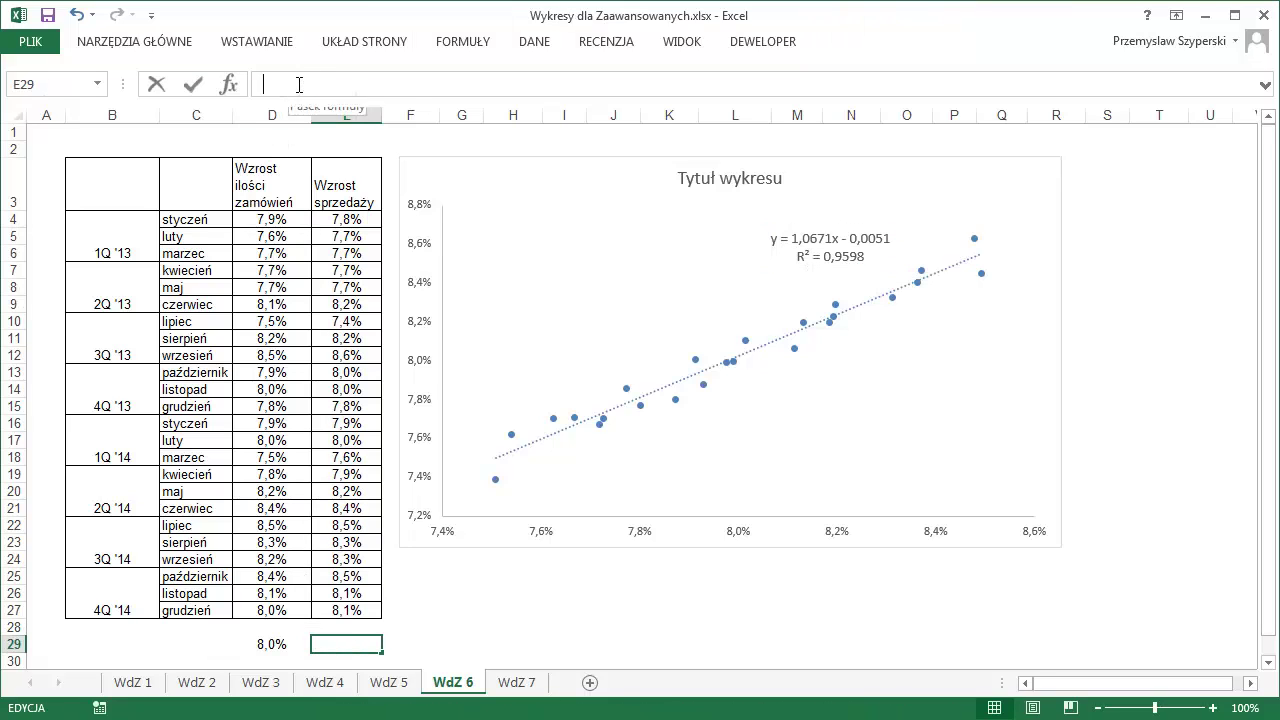
key("ctrl+v")
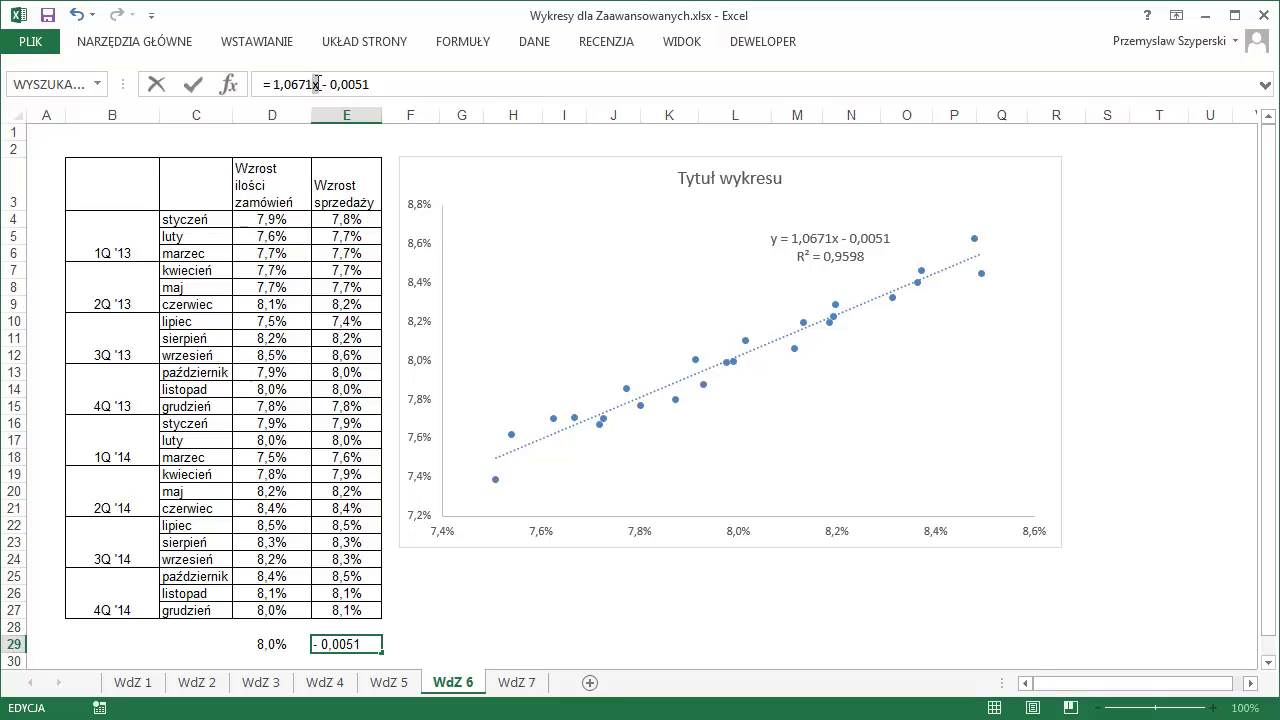
left_click(316, 84)
key("BackSpace")
type("*")
left_click(265, 644)
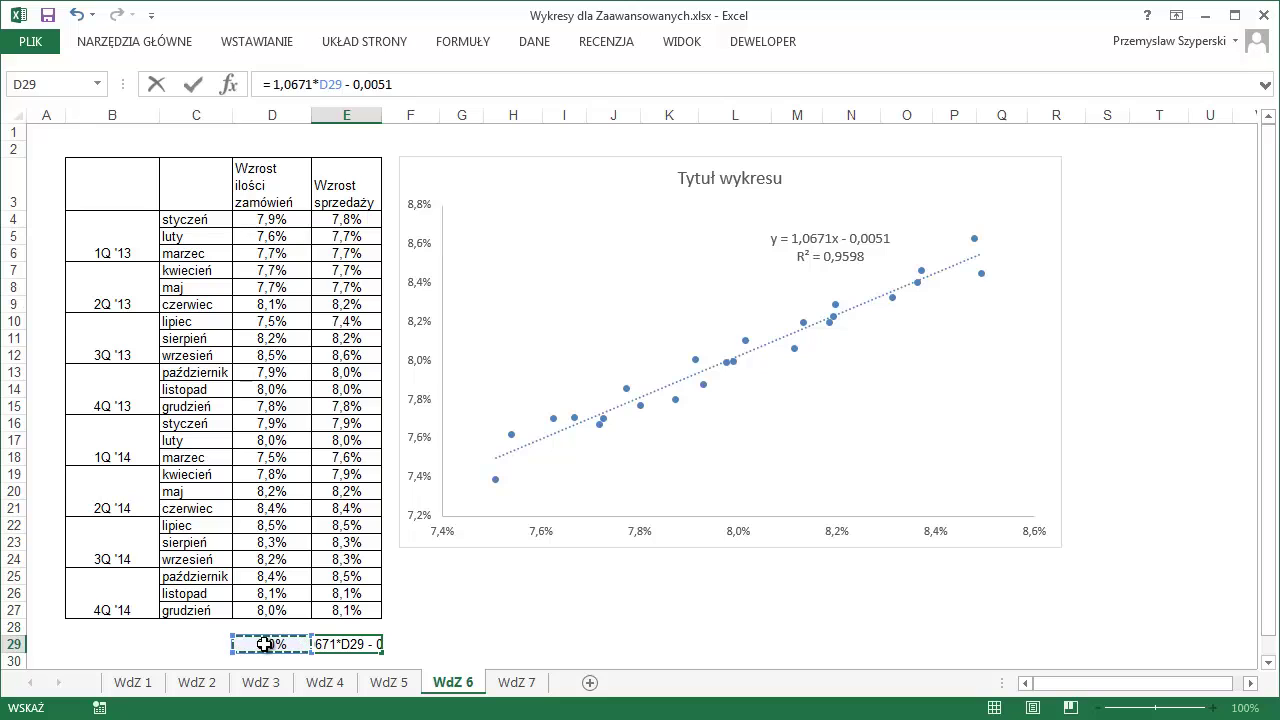
key("ctrl+Return")
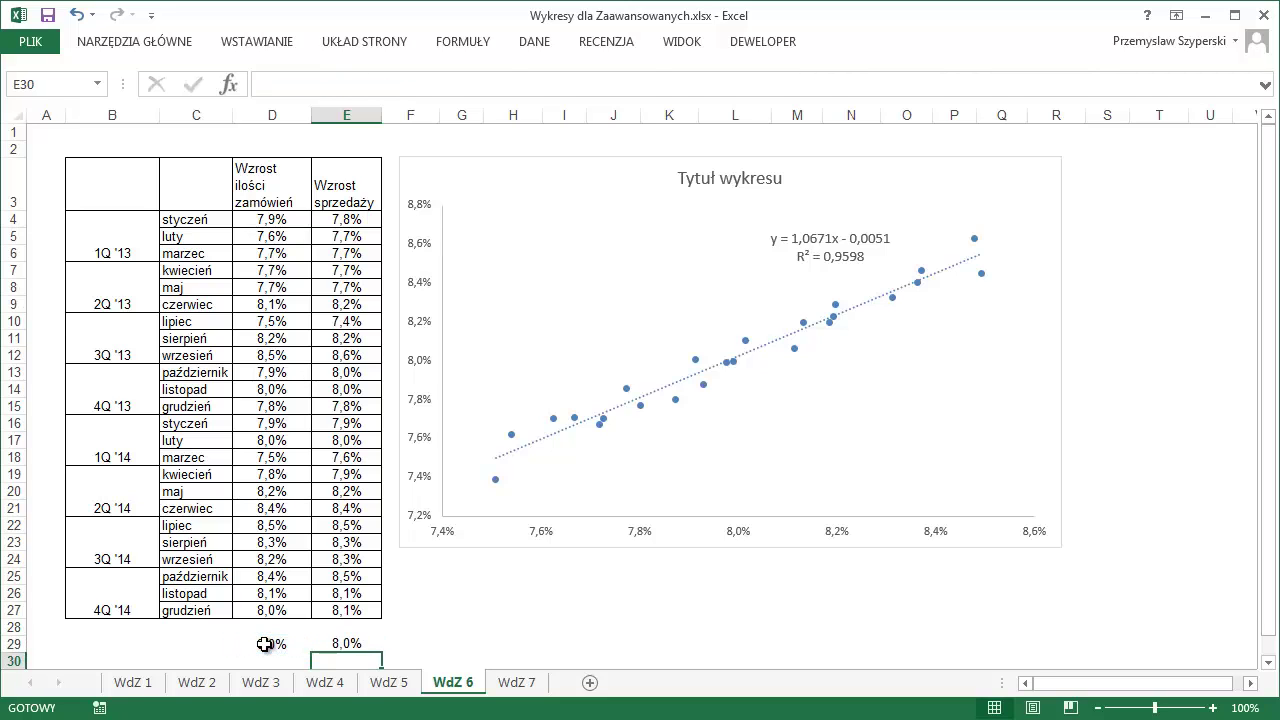
key("Left")
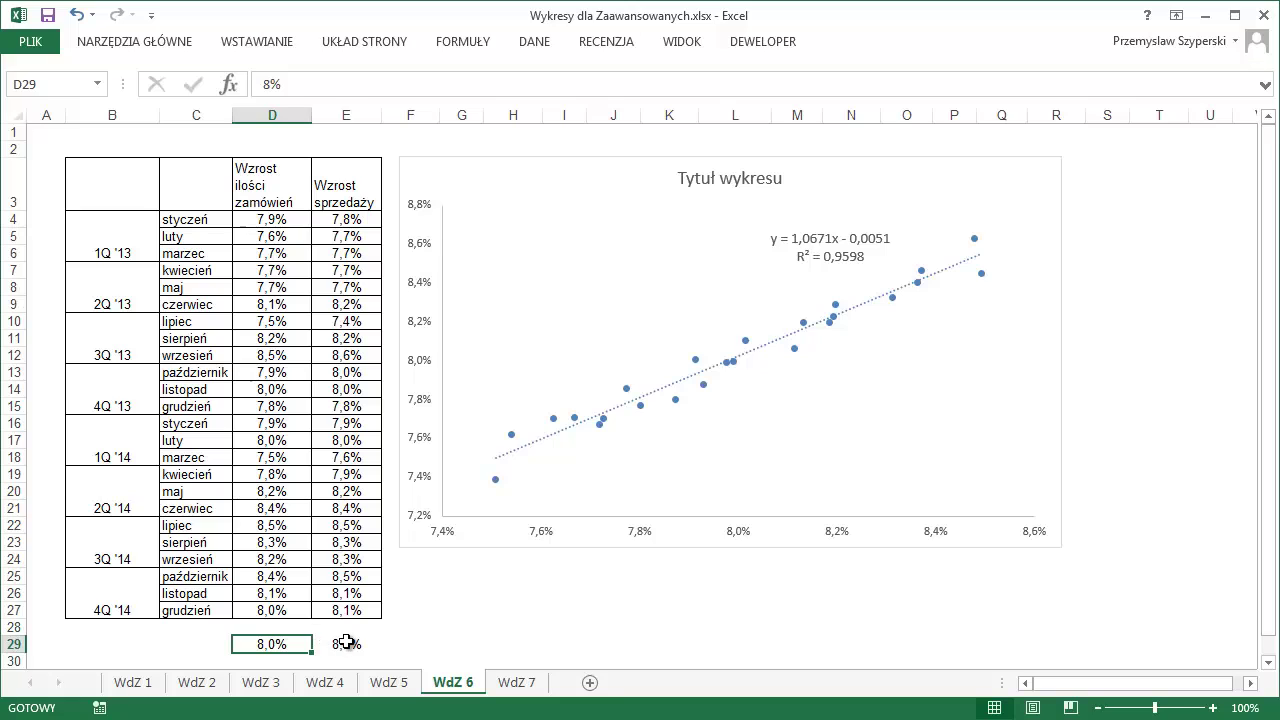
left_click(345, 642)
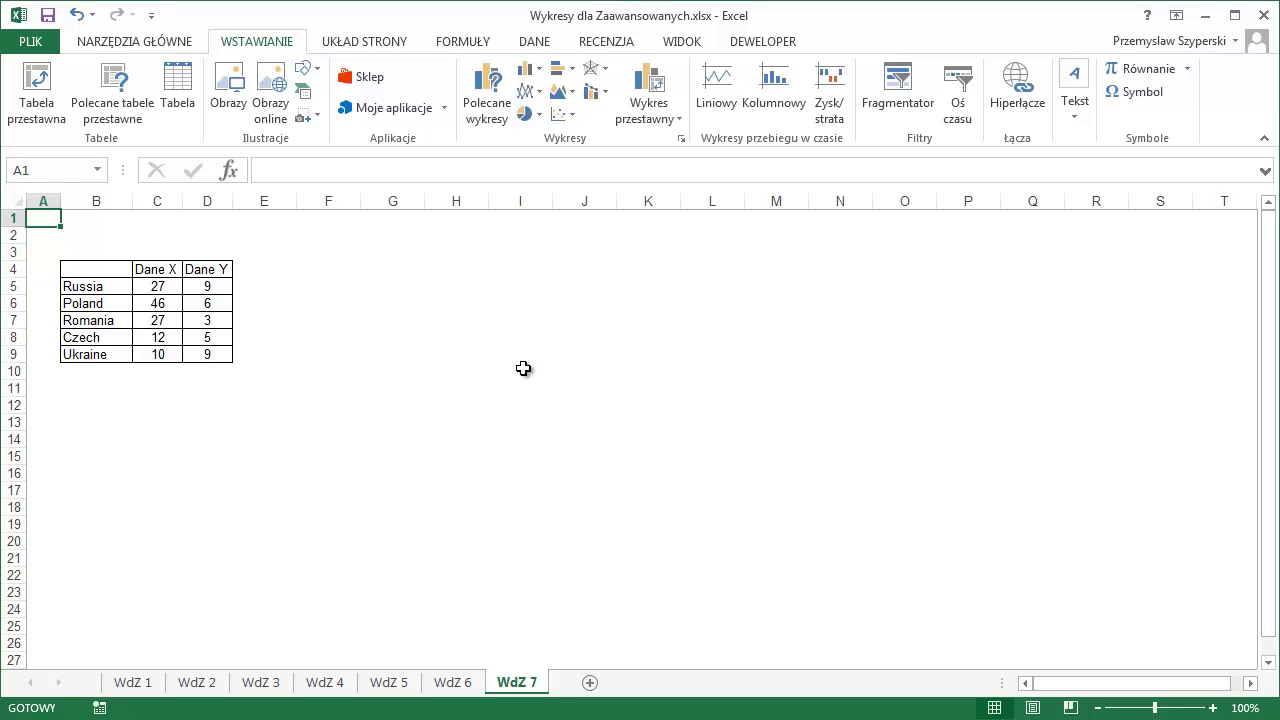
Insert a scatter chart of Dane X and Dane Y (C5:D9) beside the table
left_click_drag(168, 287, 201, 362)
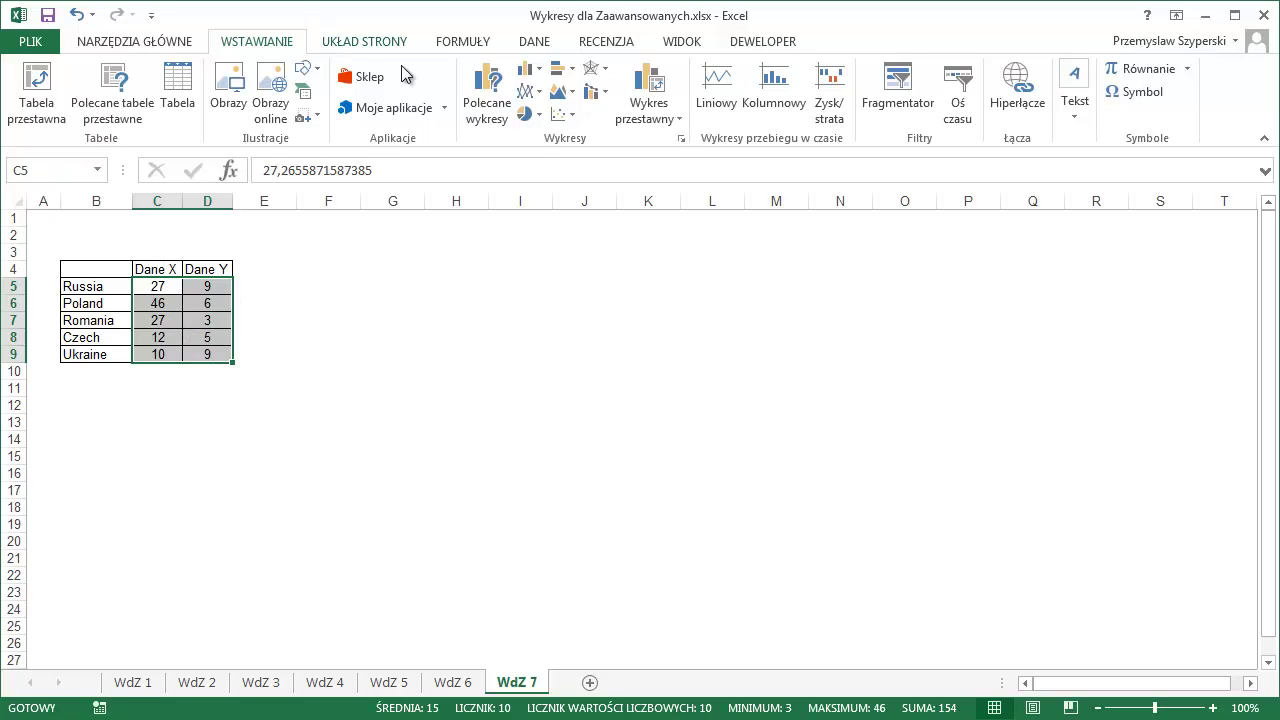
left_click(560, 115)
left_click(578, 192)
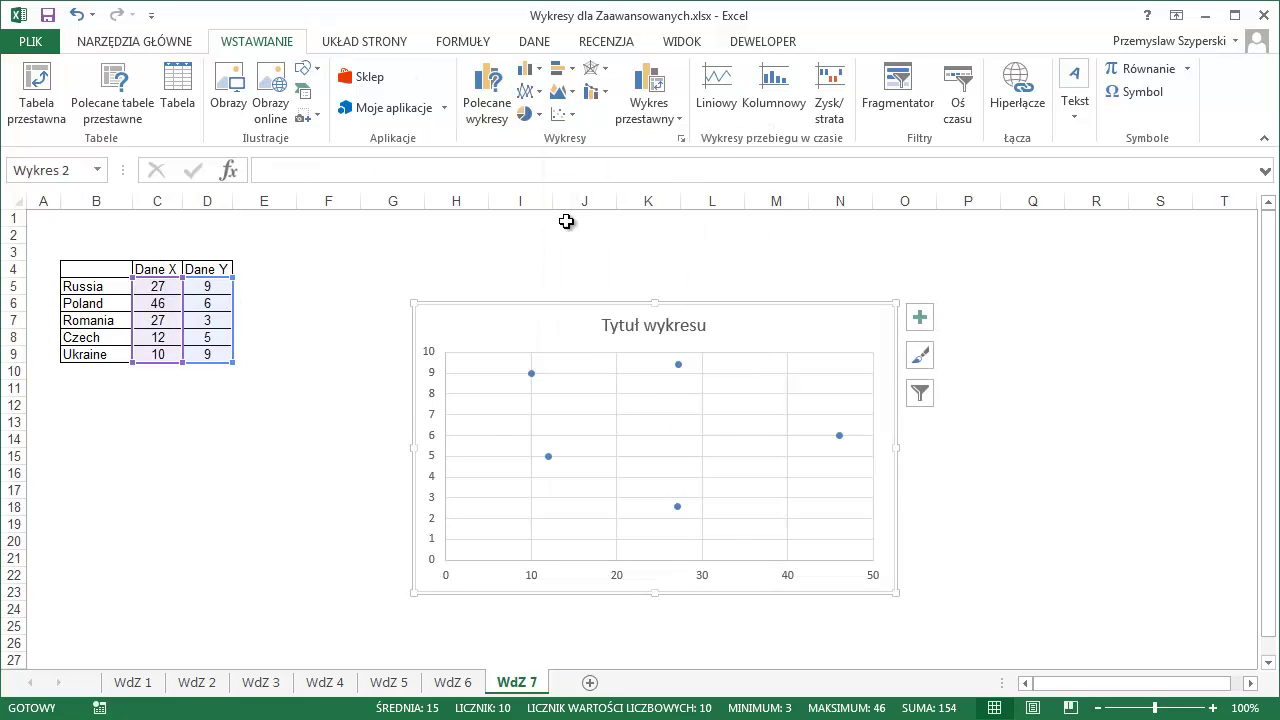
left_click_drag(549, 329, 405, 273)
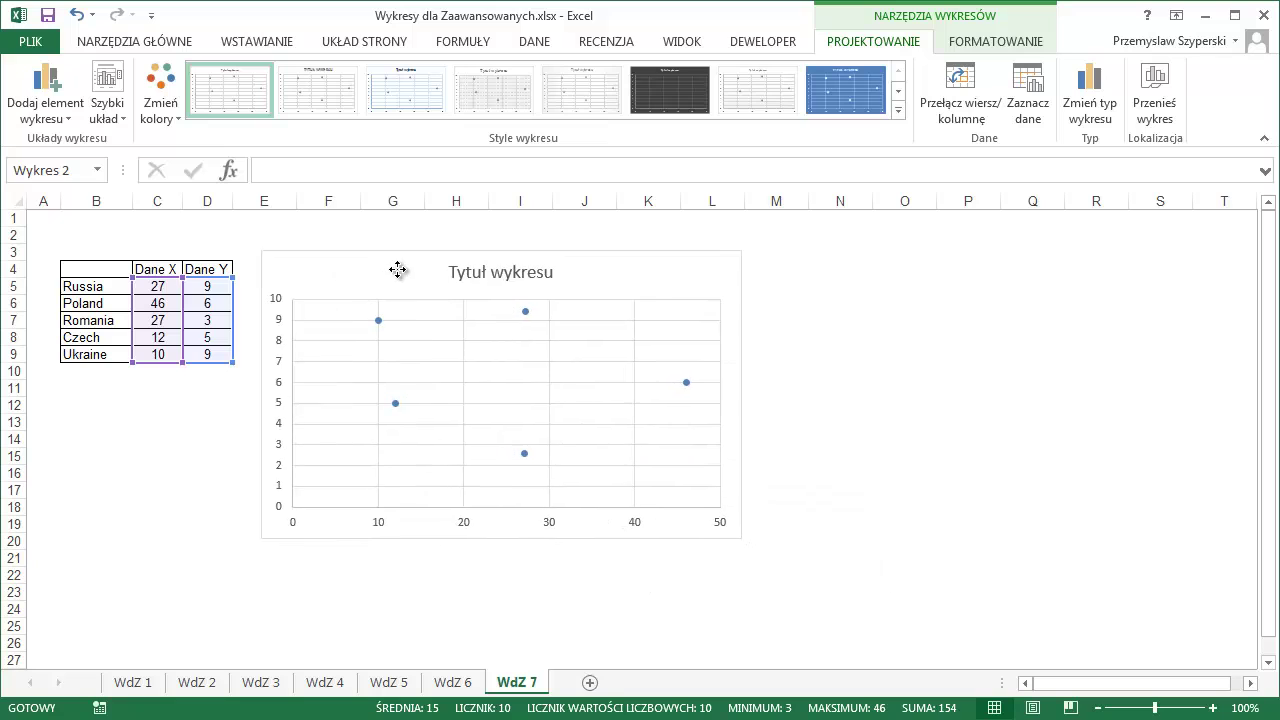
Delete the chart's horizontal and vertical gridlines
left_click(432, 316)
key("Delete")
left_click(475, 346)
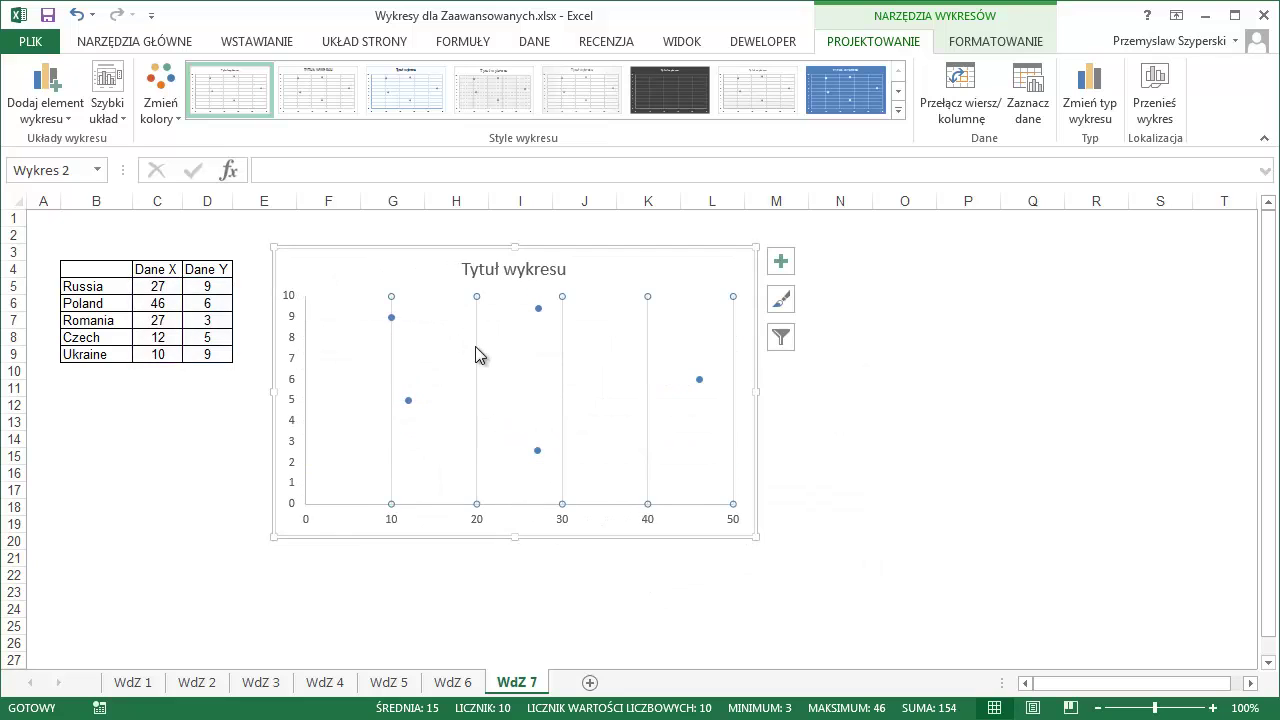
key("Delete")
Add data labels to the scatter points and open their formatting options
left_click(539, 309)
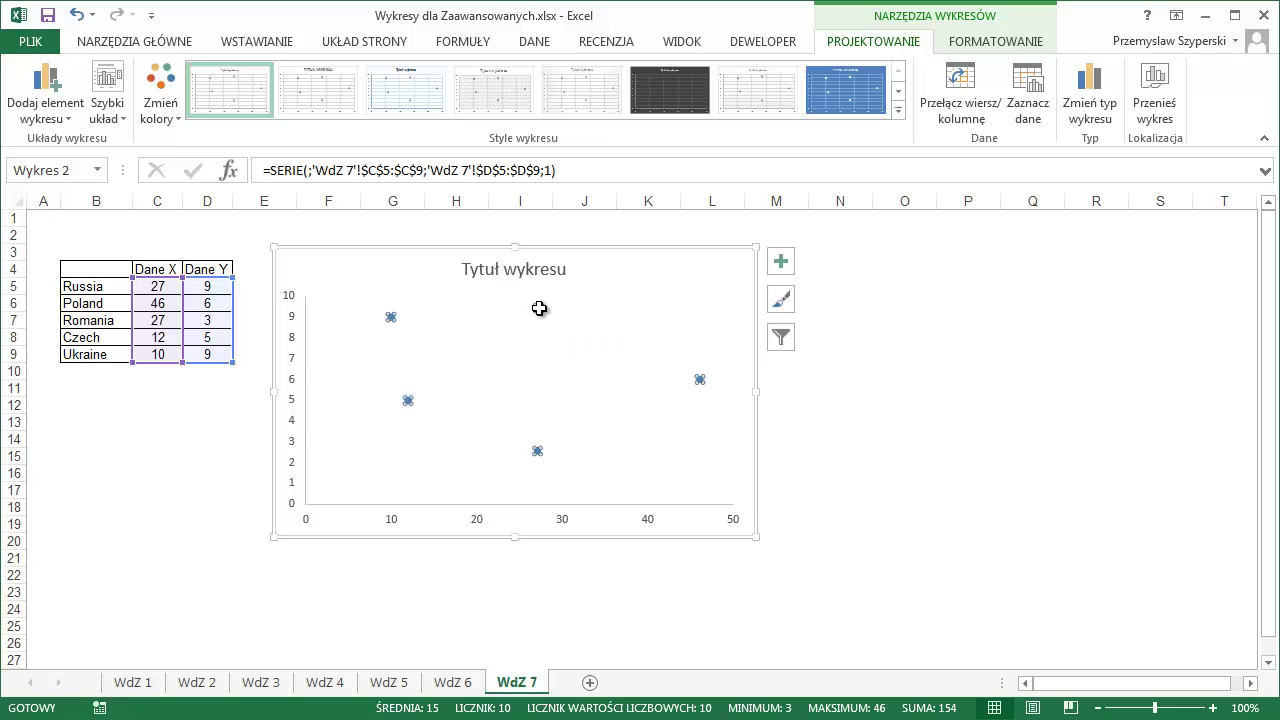
right_click(539, 309)
mouse_move(700, 446)
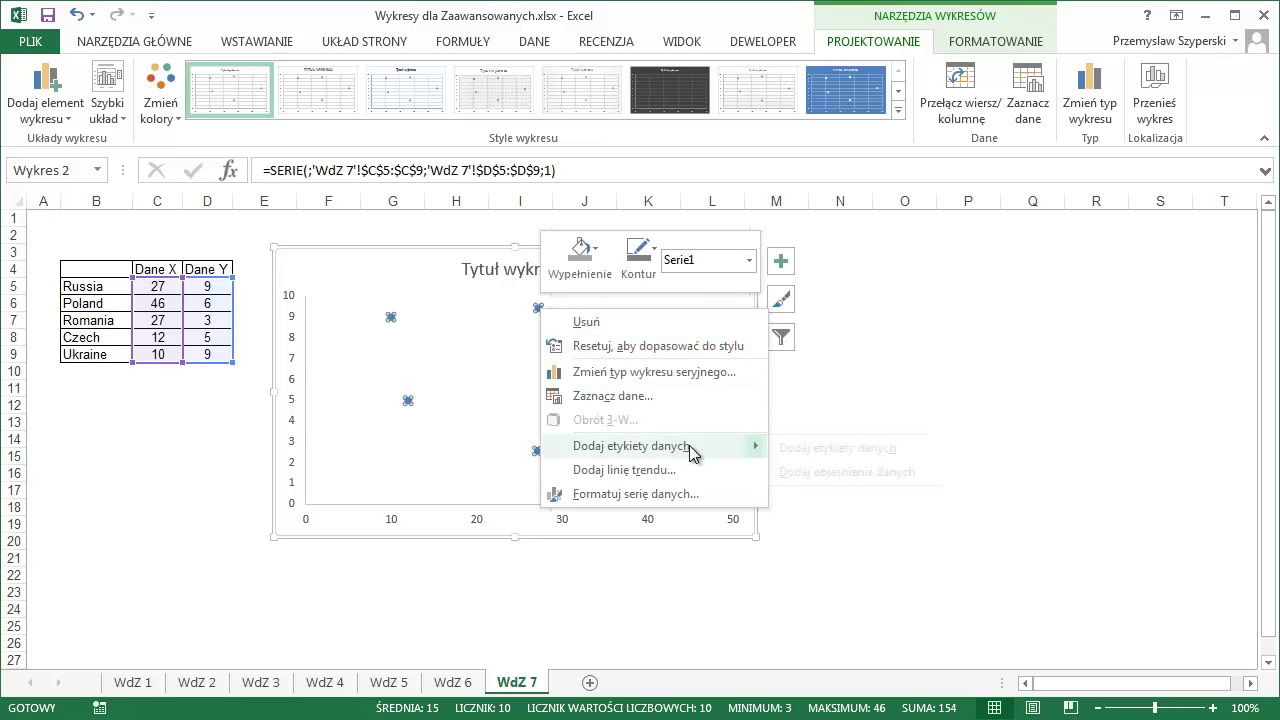
left_click(870, 450)
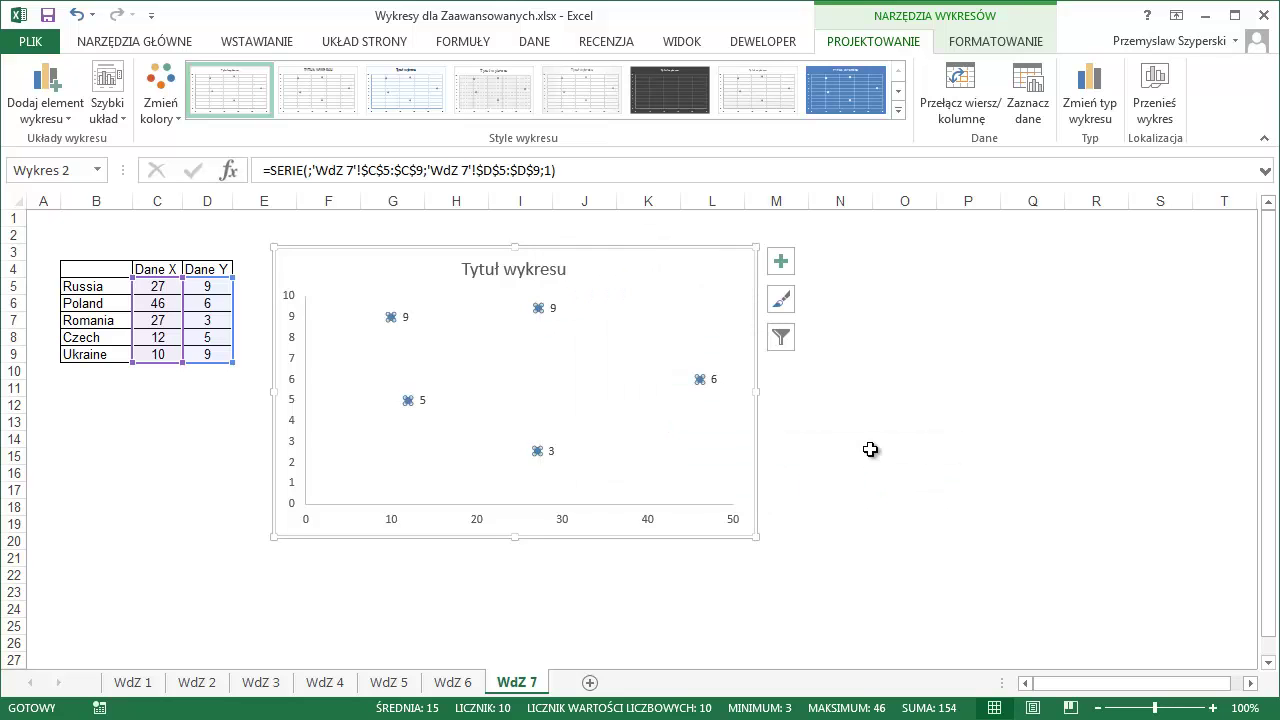
double_click(553, 310)
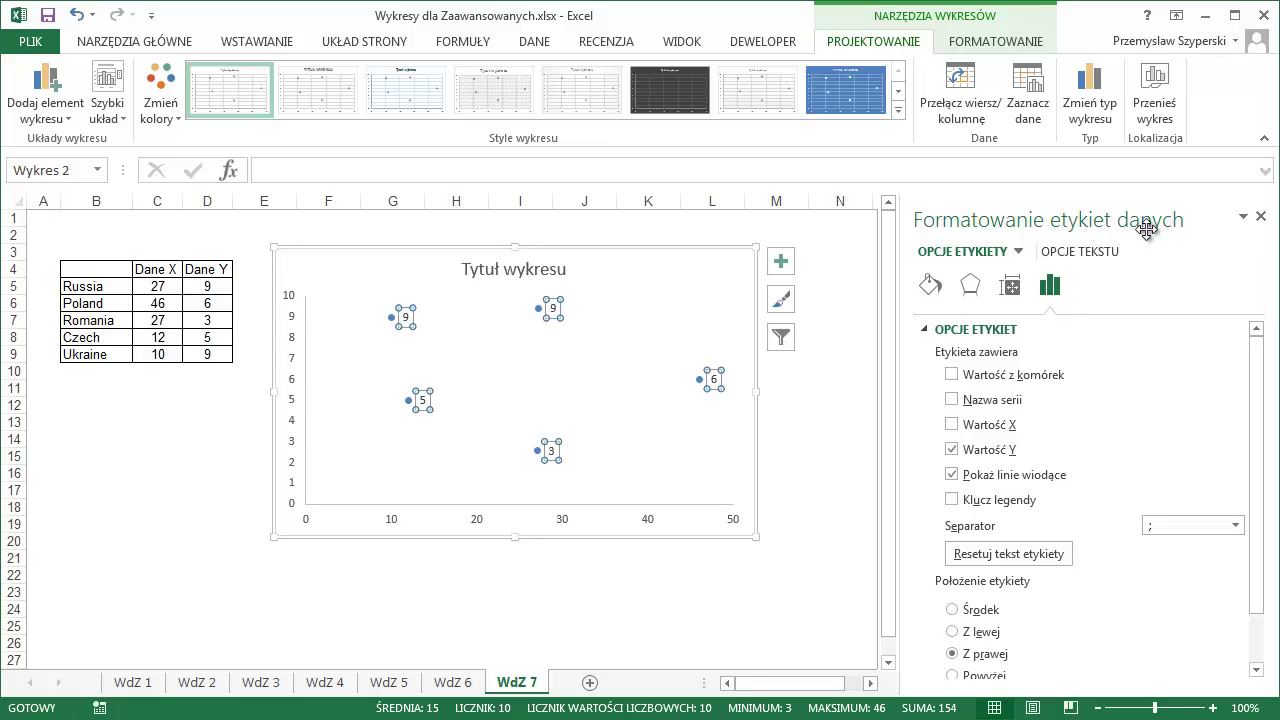
Label the points with the country names from B5:B9 instead of their Y values
left_click(952, 375)
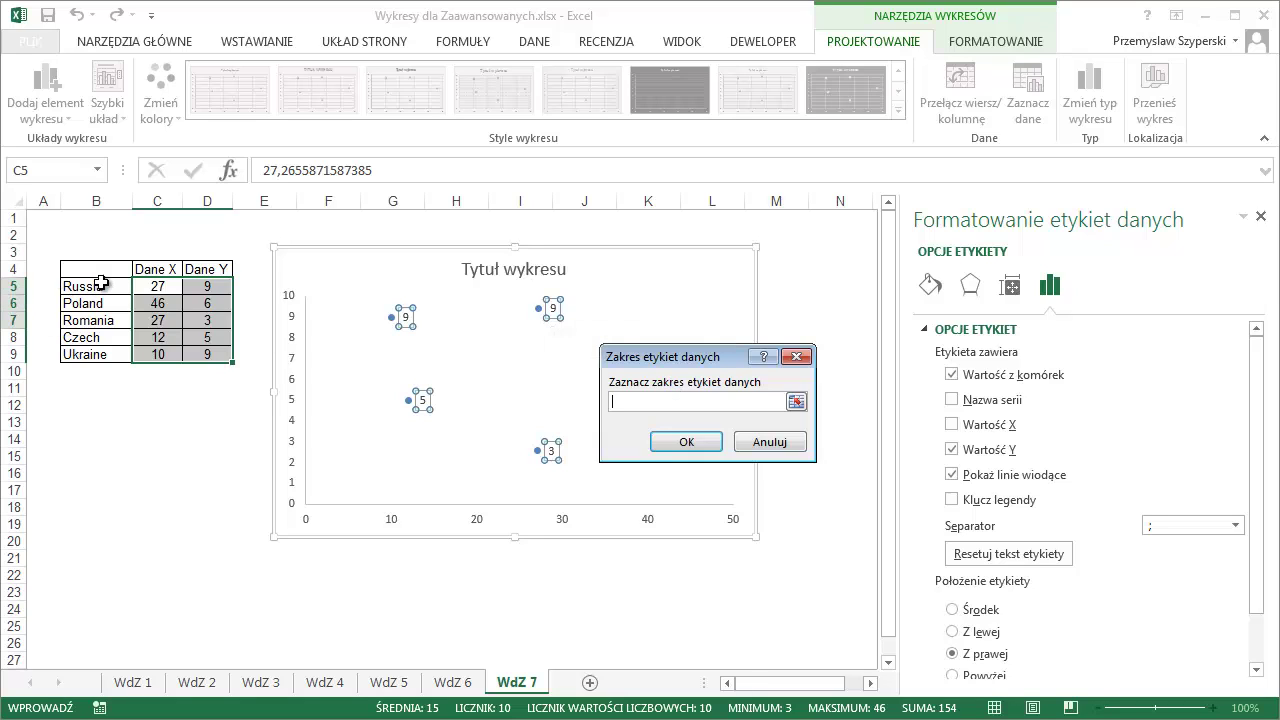
left_click_drag(105, 287, 110, 350)
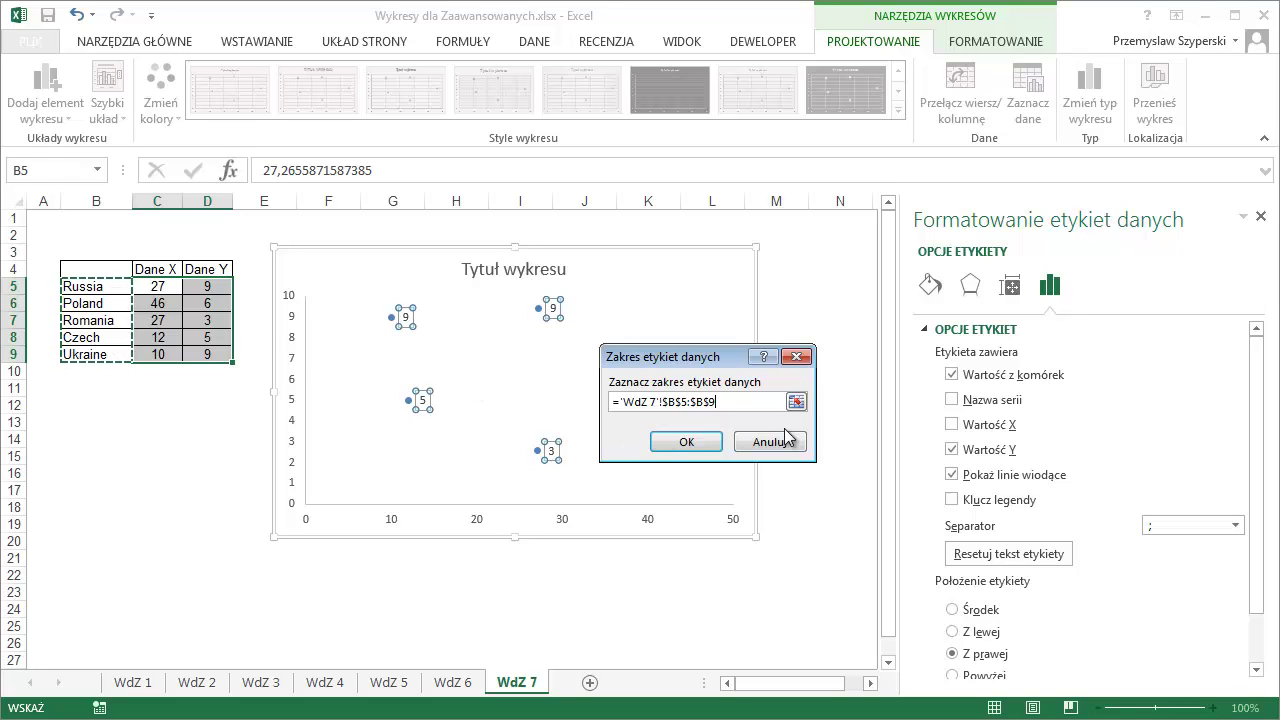
left_click(708, 444)
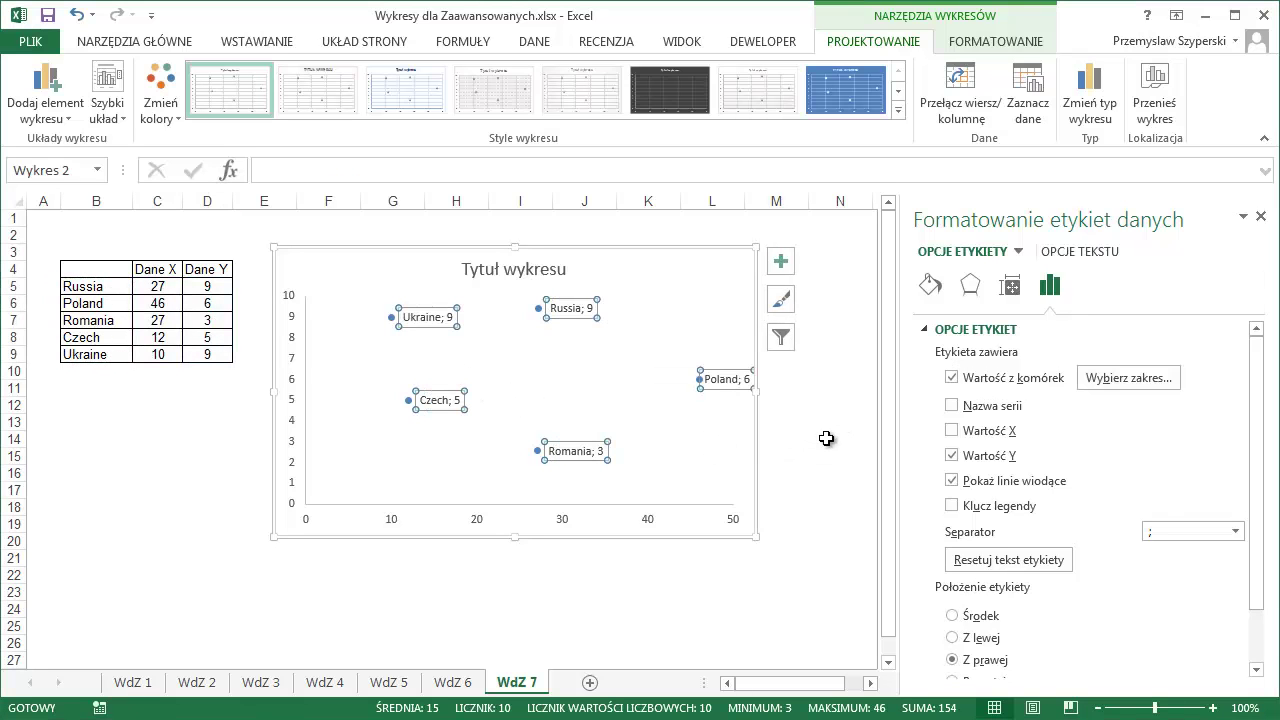
left_click(952, 456)
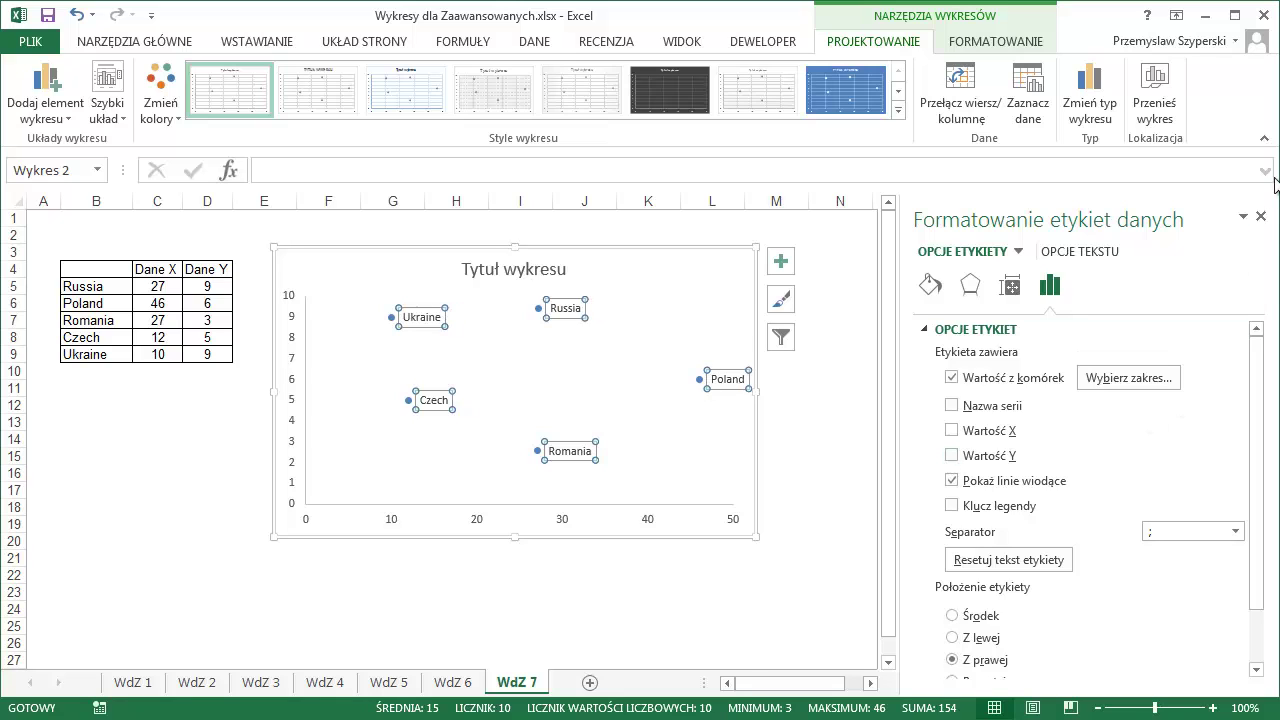
left_click(1260, 216)
left_click(828, 357)
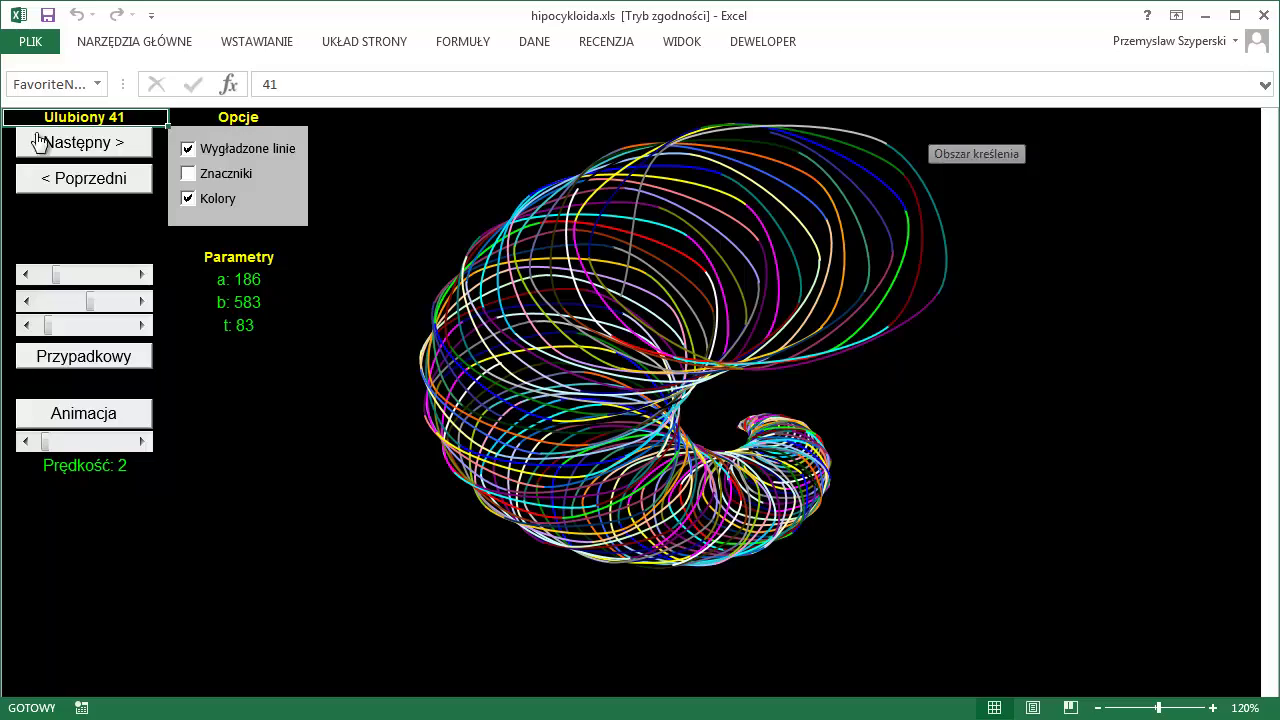
Start the hypocycloid animation and step through favourites 42 to 45
left_click(100, 413)
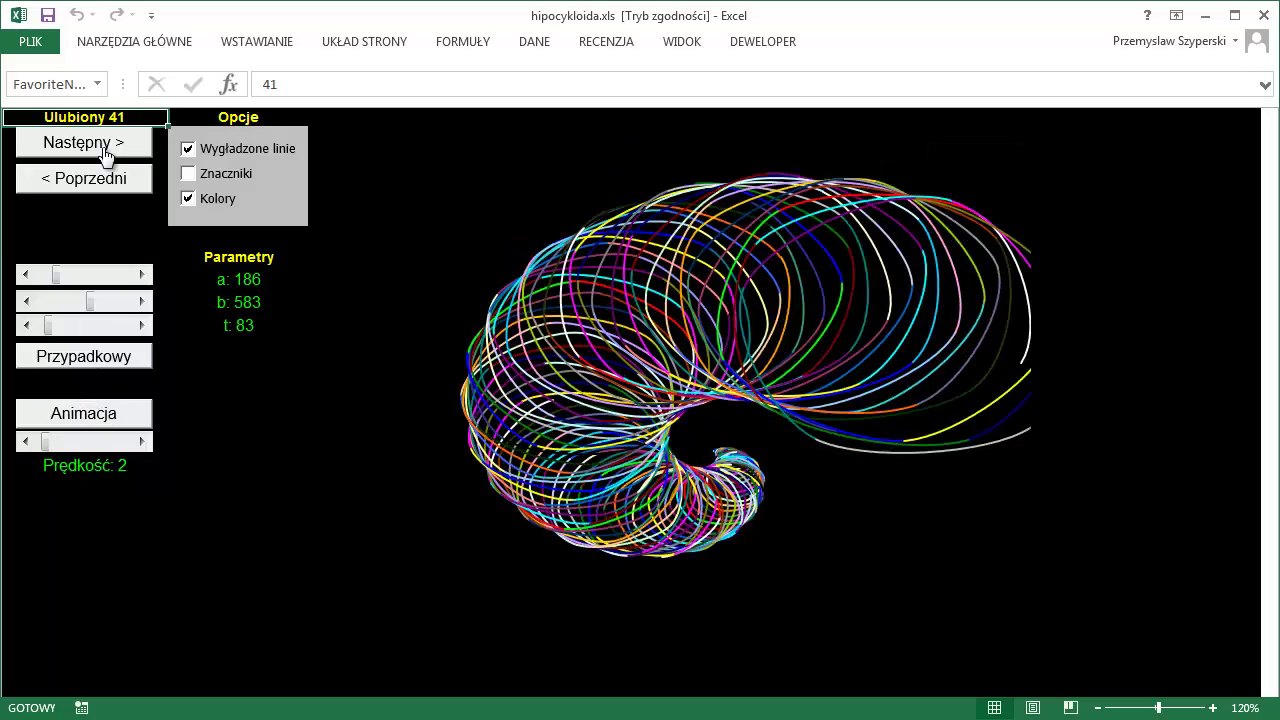
left_click(106, 153)
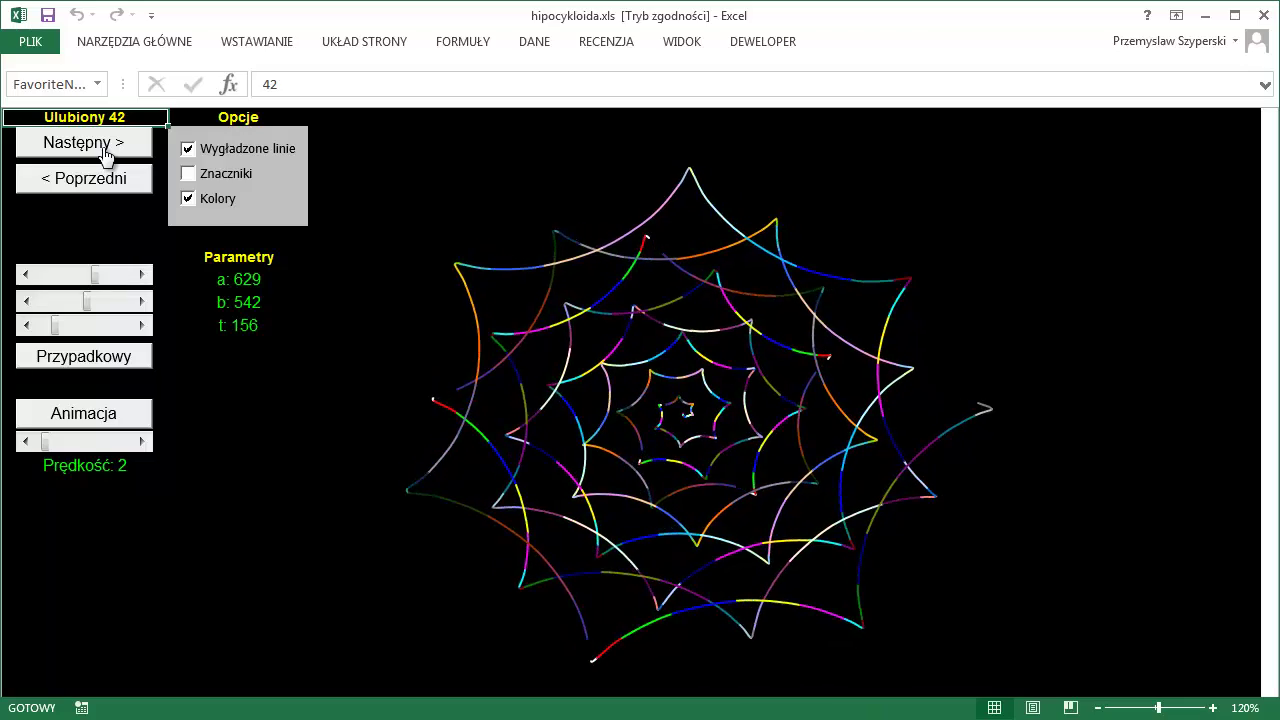
left_click(102, 146)
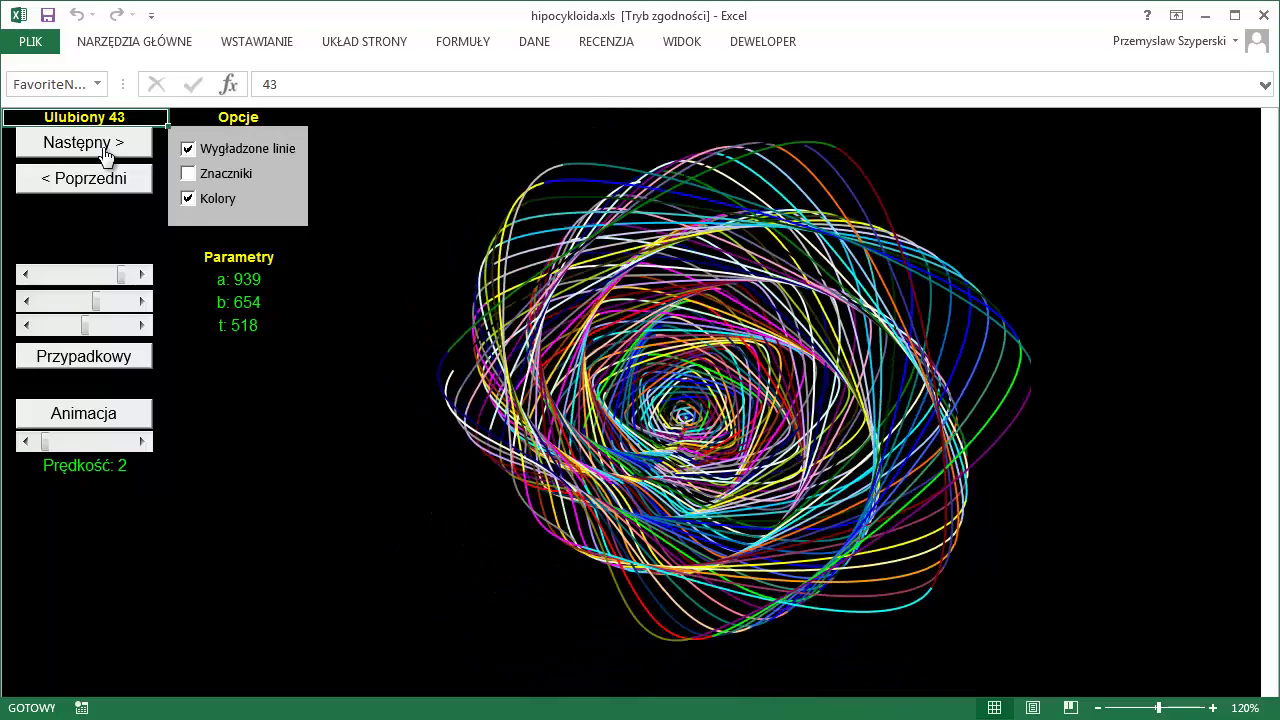
left_click(104, 150)
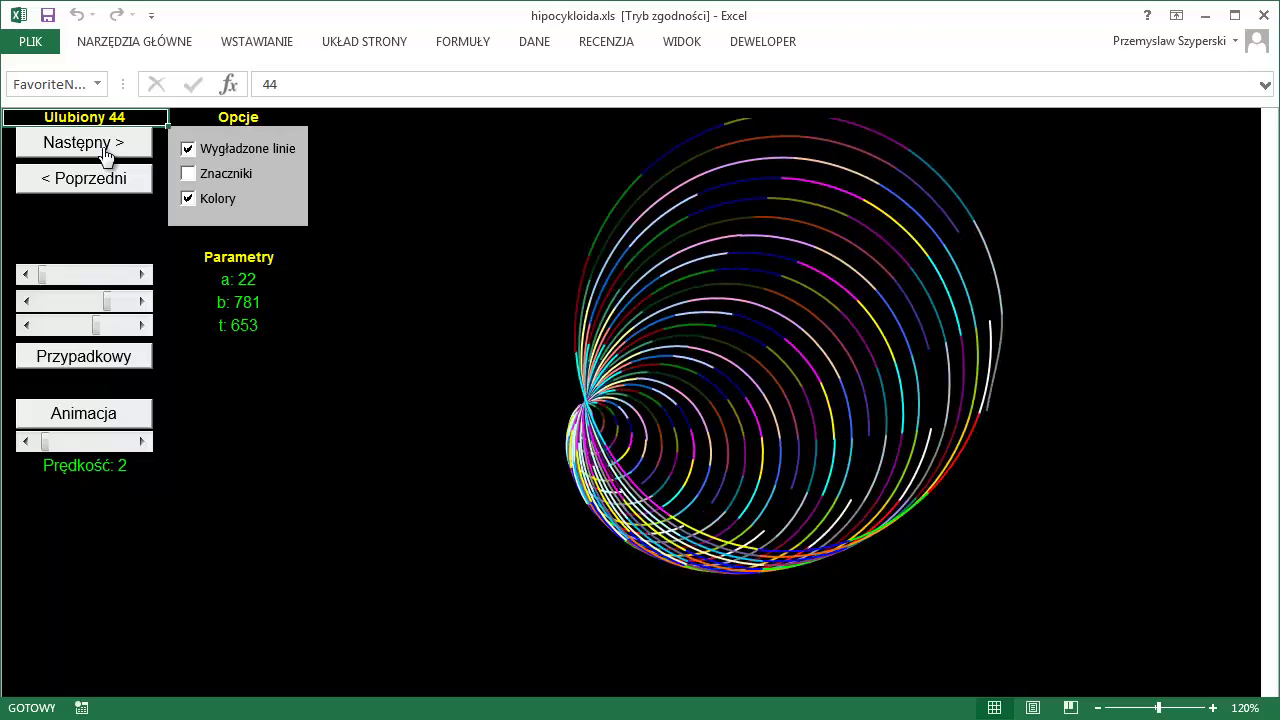
left_click(106, 155)
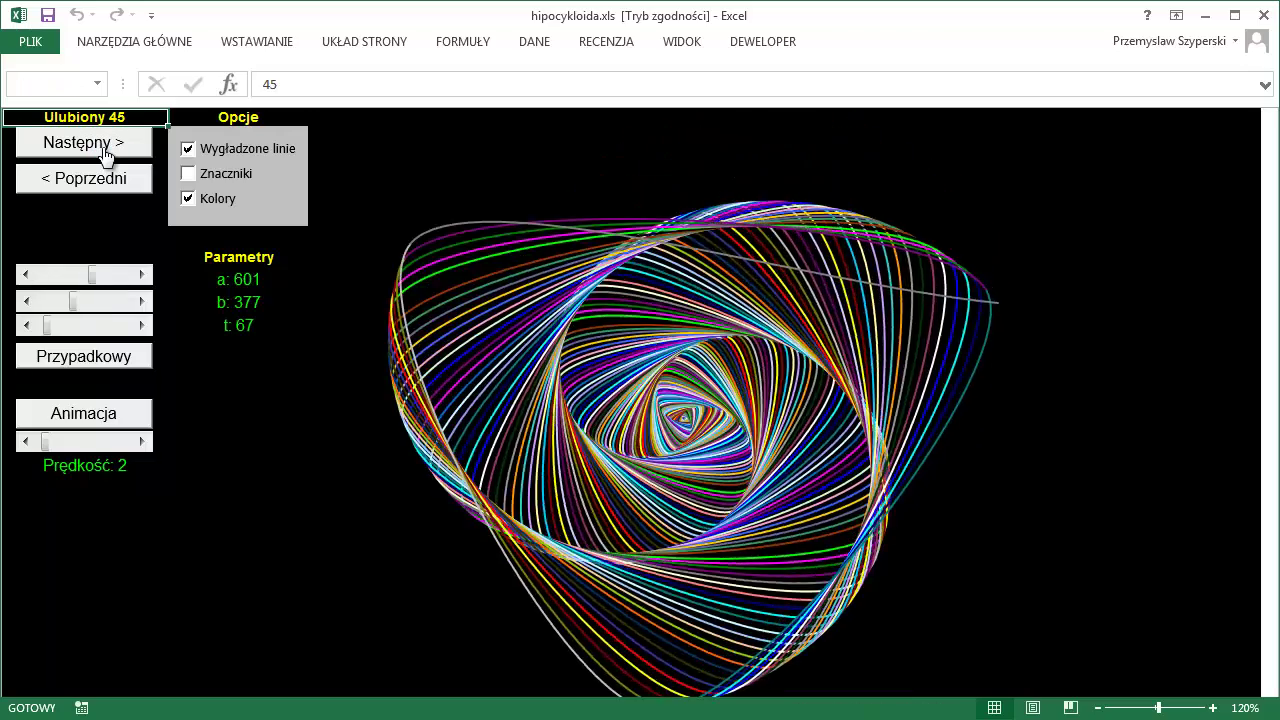